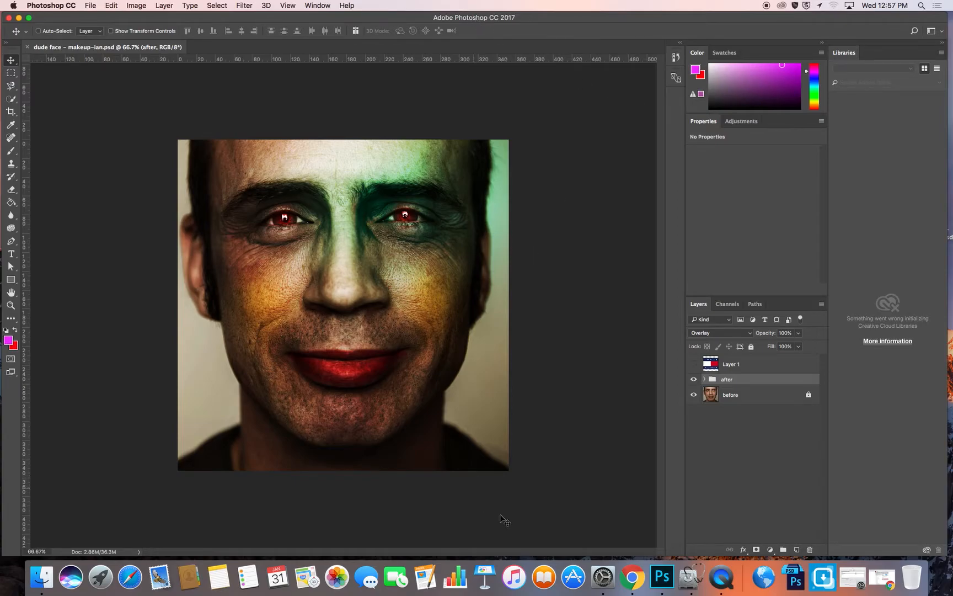
- Switch to Chrome and search Google Images for "blemish face" in a new tab
{"action": "left_click", "coordinate": [635, 577]}
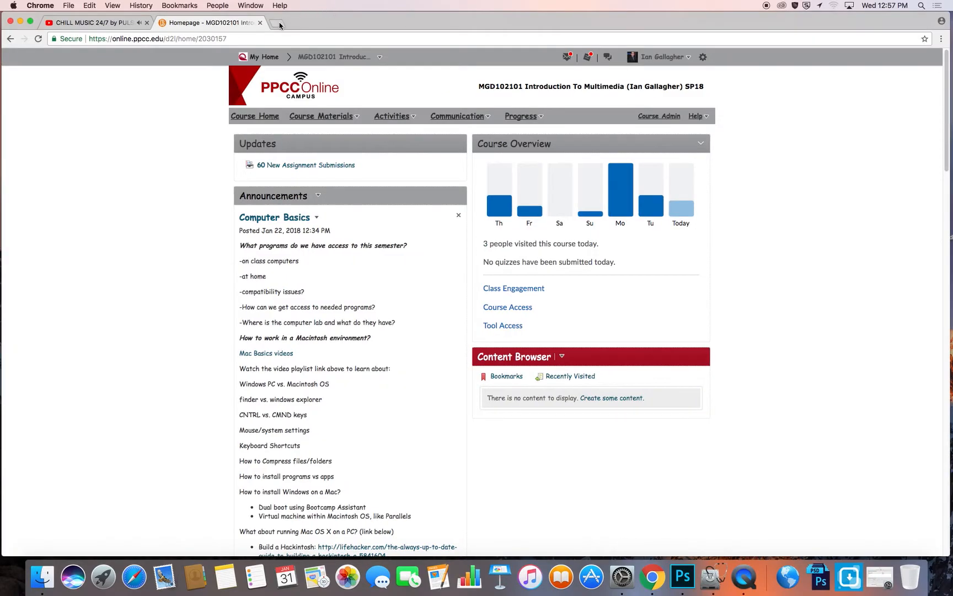
{"action": "left_click", "coordinate": [279, 22]}
{"action": "type", "text": "blem"}
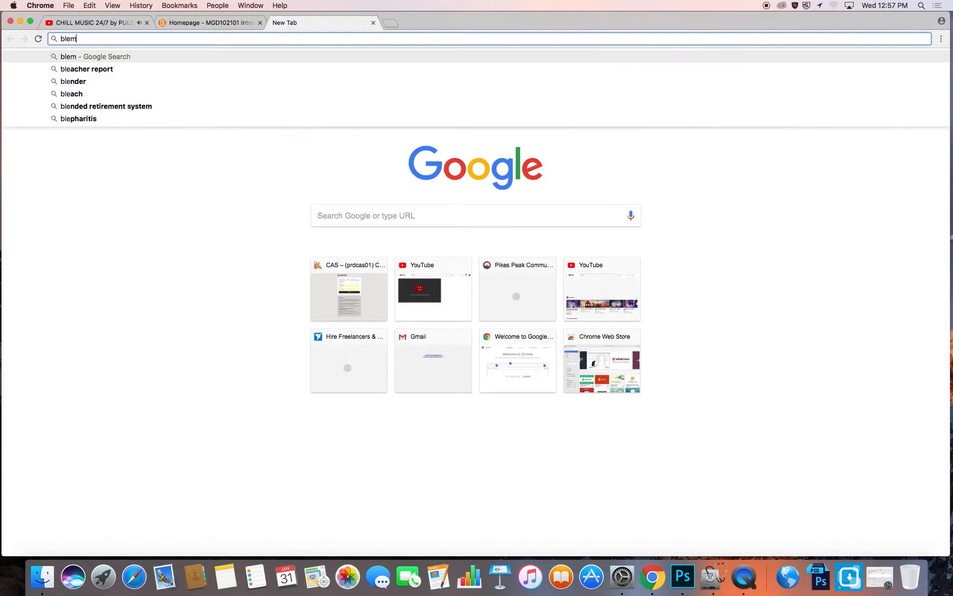
{"action": "type", "text": "ish face"}
{"action": "key", "text": "Return"}
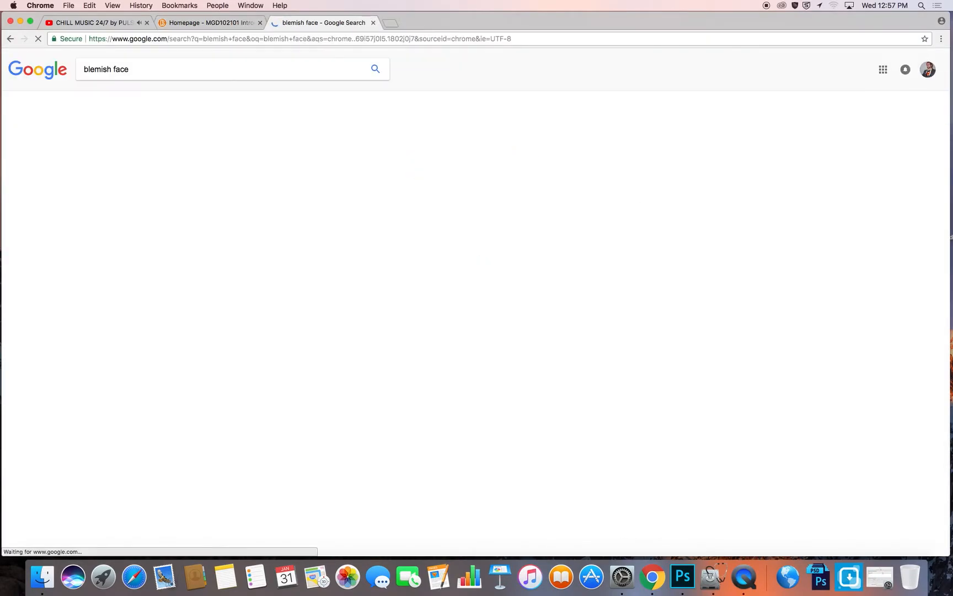
{"action": "left_click", "coordinate": [118, 98]}
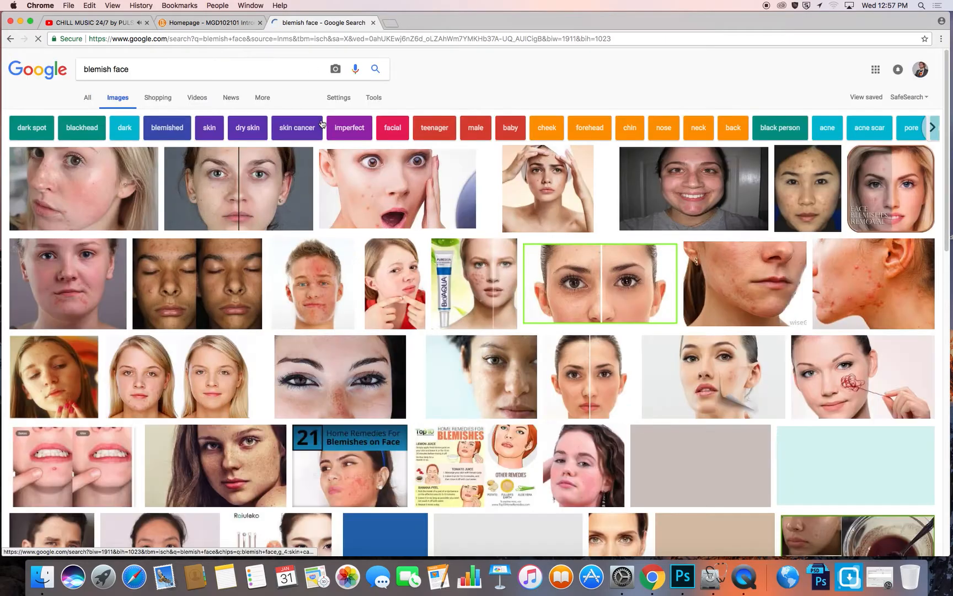
- Filter the image results to the Large size
{"action": "left_click", "coordinate": [374, 99]}
{"action": "left_click", "coordinate": [91, 116]}
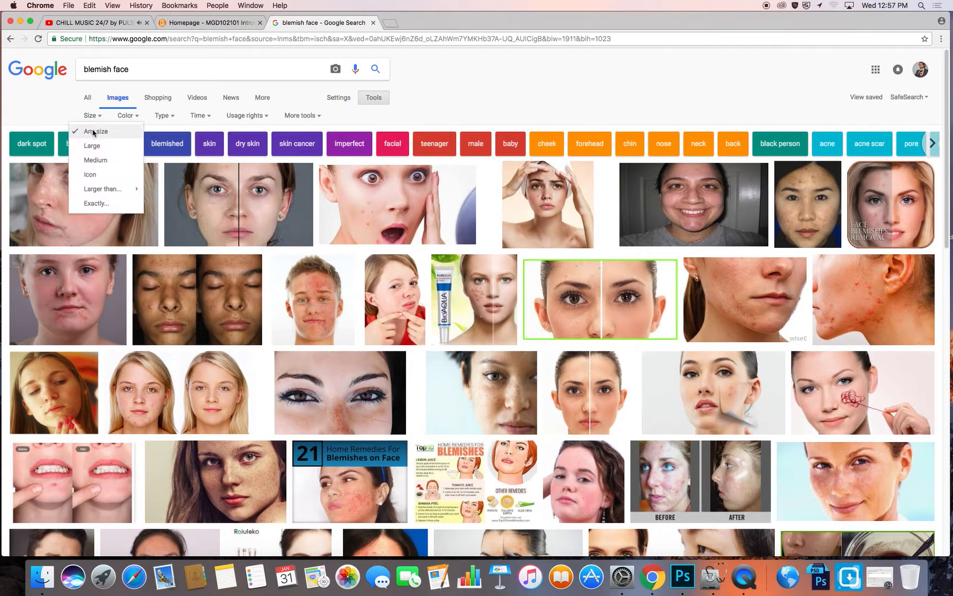
{"action": "left_click", "coordinate": [93, 147]}
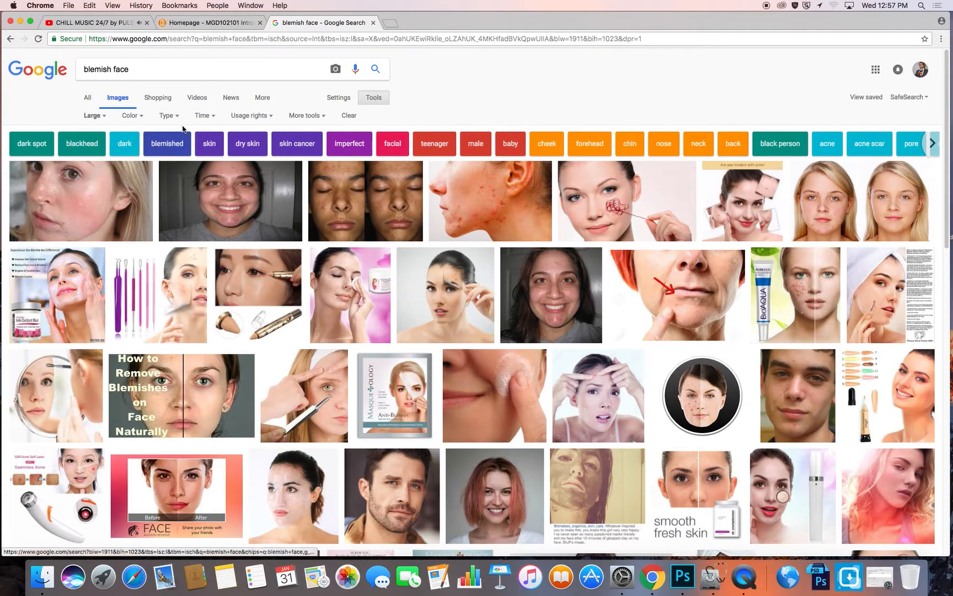
- Shorten the image search to "blemish" and extend it back to "blemish face"
{"action": "left_click_drag", "start_coordinate": [156, 69], "coordinate": [84, 71]}
{"action": "type", "text": "blemish"}
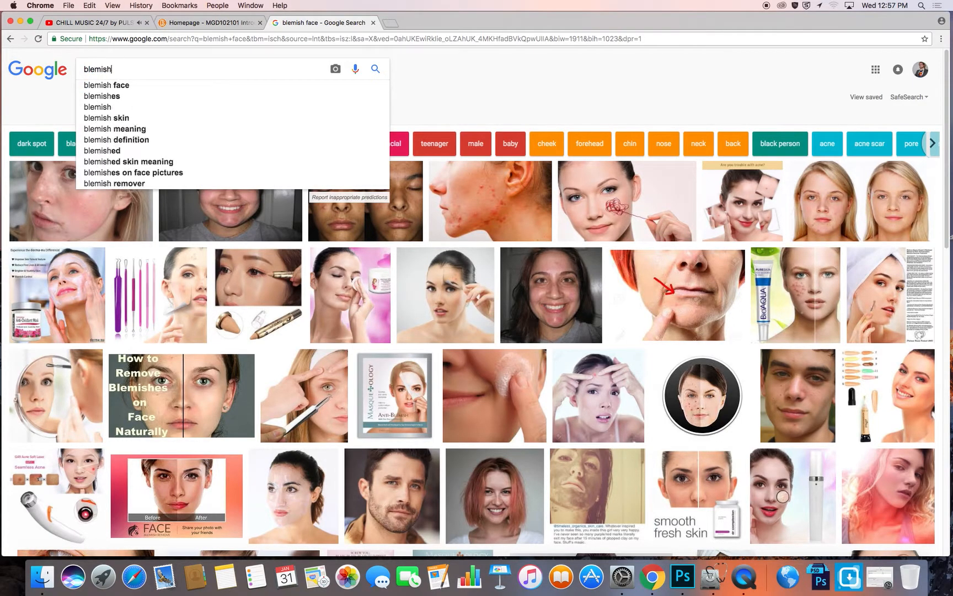
{"action": "key", "text": "Return"}
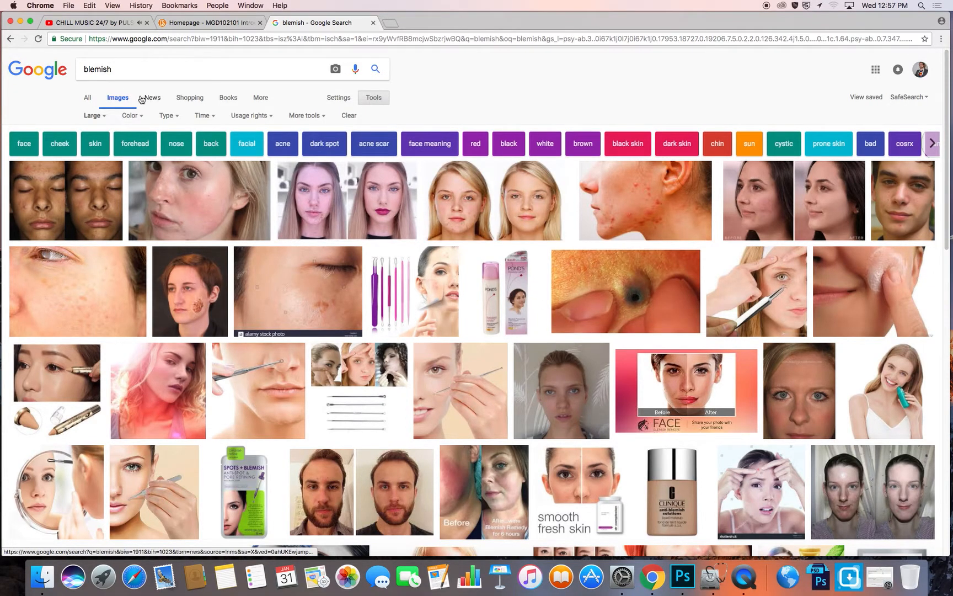
{"action": "left_click", "coordinate": [134, 69]}
{"action": "type", "text": "face"}
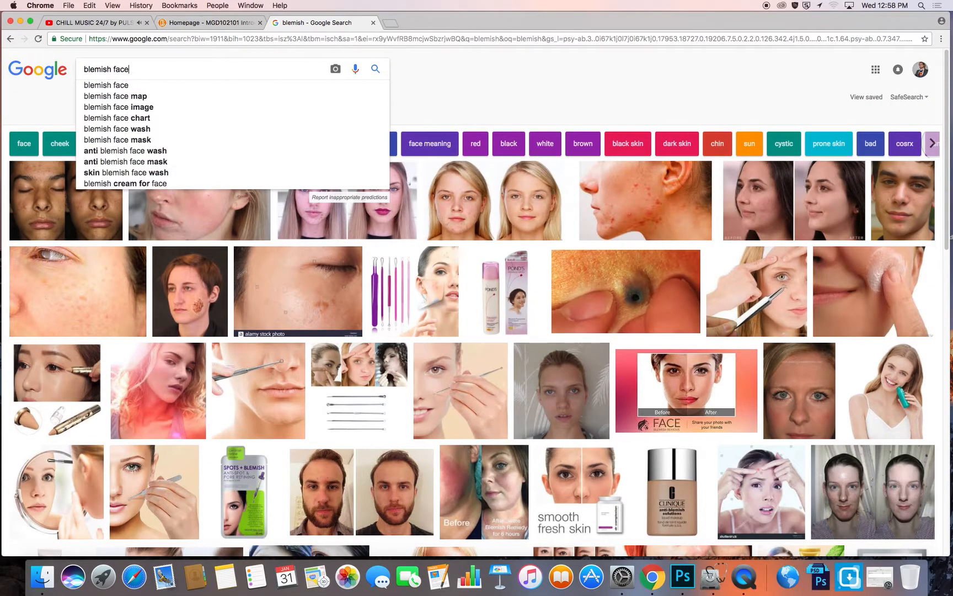
{"action": "key", "text": "Return"}
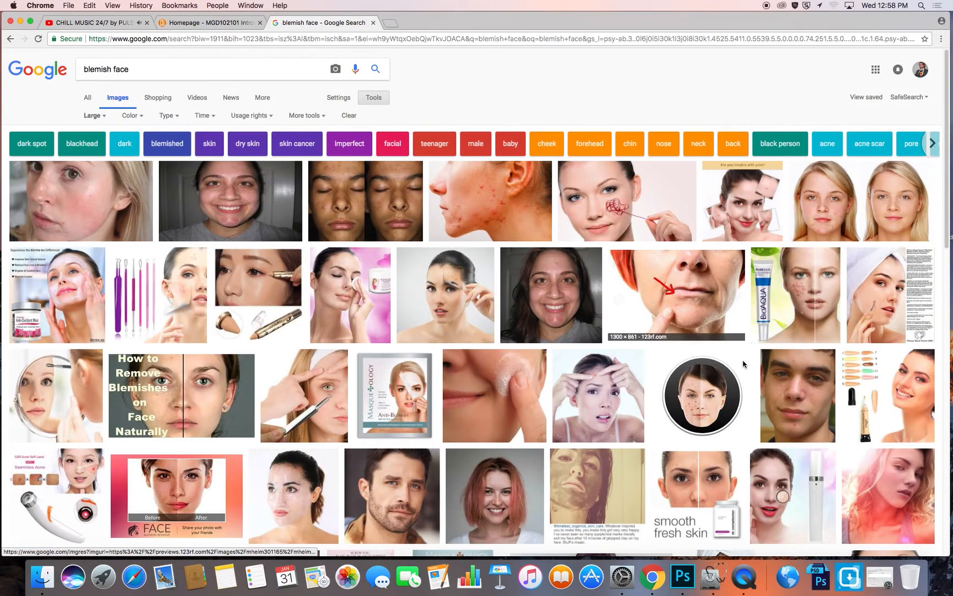
- Preview the close-up portrait of the dark-haired young man and try to view its full image, closing each page that opens
{"action": "left_click", "coordinate": [796, 394]}
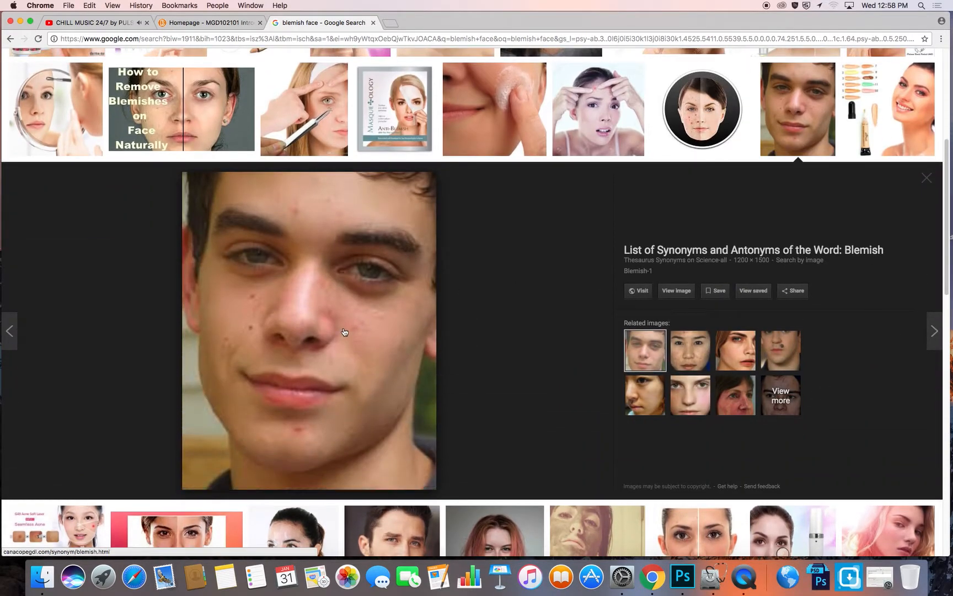
{"action": "left_click", "coordinate": [676, 291]}
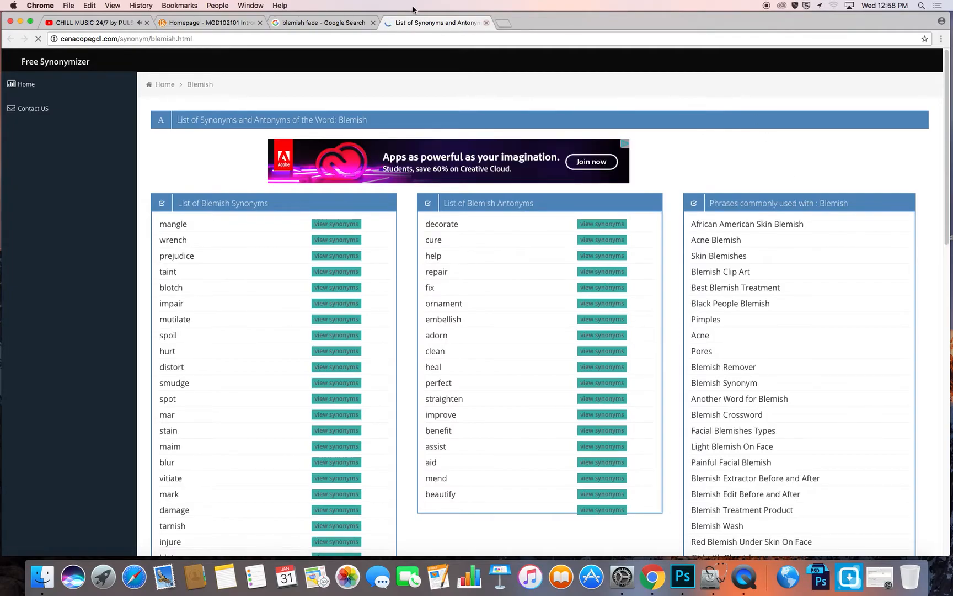
{"action": "left_click", "coordinate": [486, 23]}
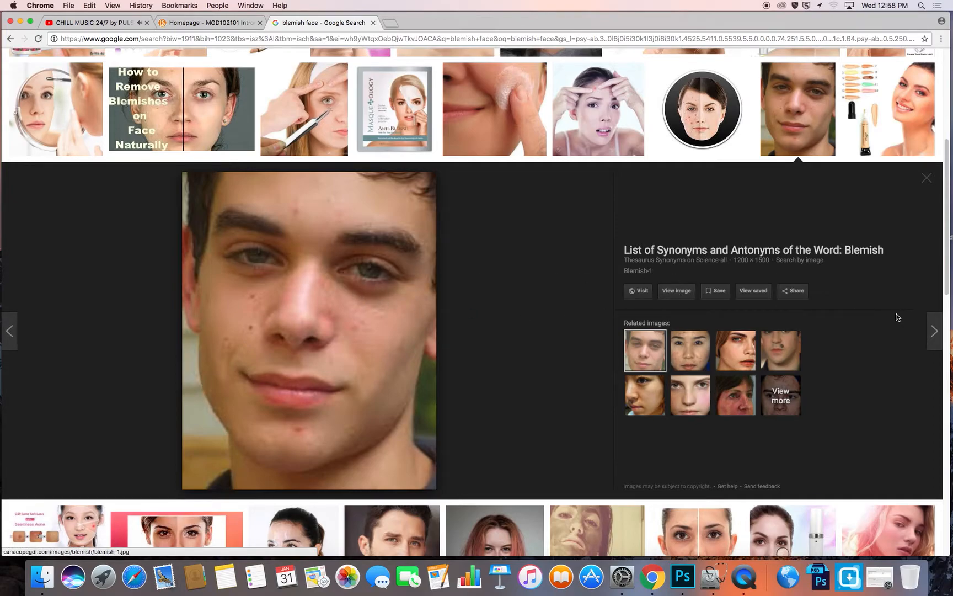
{"action": "left_click", "coordinate": [676, 290]}
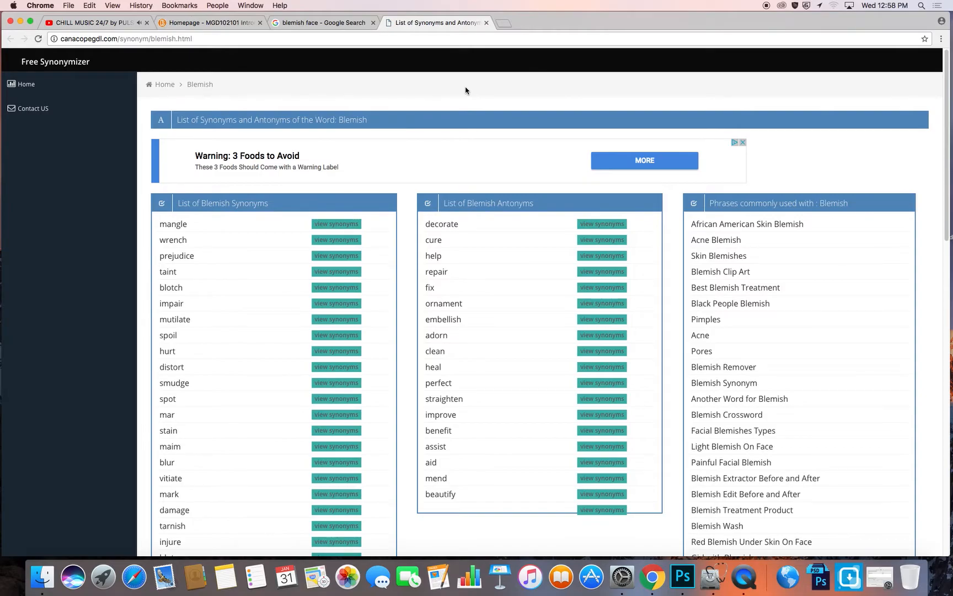
{"action": "left_click", "coordinate": [487, 23]}
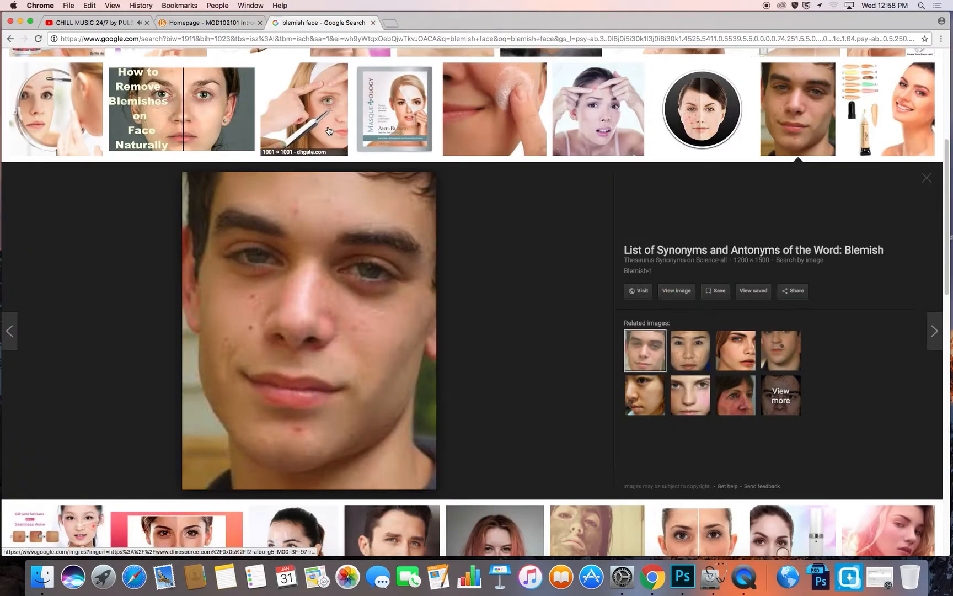
- Search the images for "face pimple" and browse the results for a suitable portrait
{"action": "scroll", "coordinate": [329, 131], "scroll_direction": "up", "scroll_amount": 5}
{"action": "left_click_drag", "start_coordinate": [134, 69], "coordinate": [76, 73]}
{"action": "type", "text": "face pimple"}
{"action": "key", "text": "Return"}
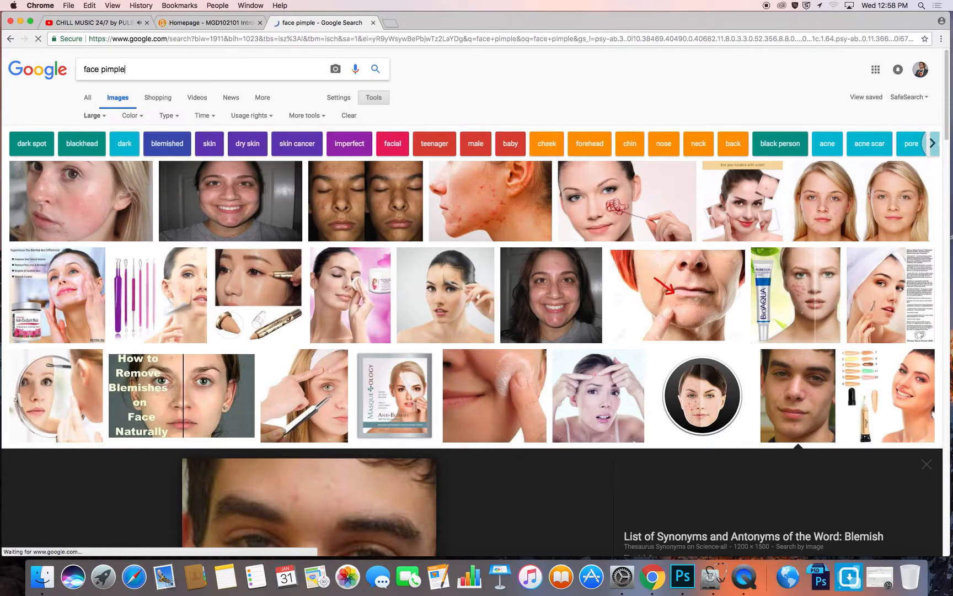
{"action": "scroll", "coordinate": [637, 402], "scroll_direction": "down", "scroll_amount": 2}
{"action": "scroll", "coordinate": [638, 402], "scroll_direction": "down", "scroll_amount": 8}
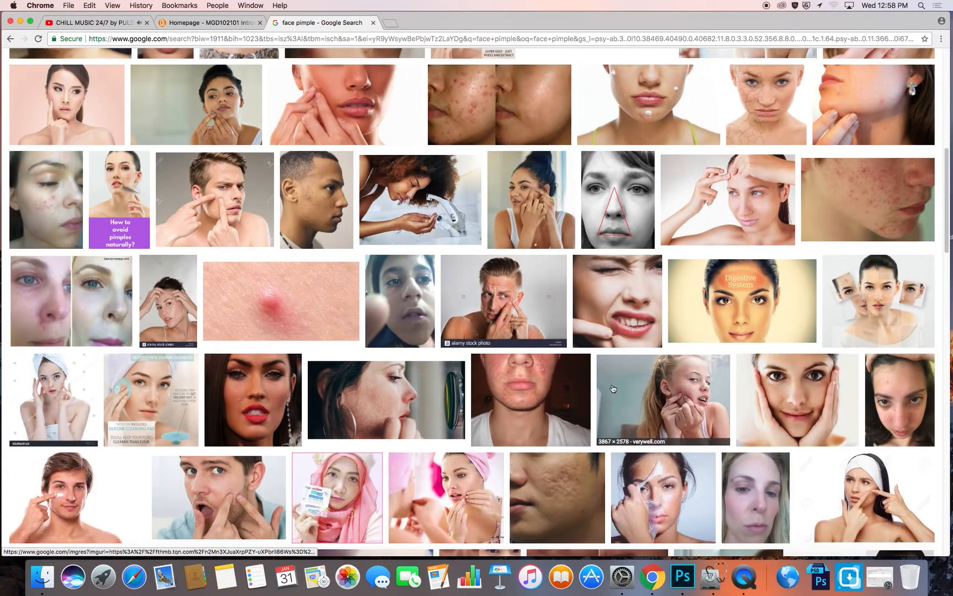
{"action": "scroll", "coordinate": [618, 391], "scroll_direction": "down", "scroll_amount": 7}
{"action": "scroll", "coordinate": [627, 396], "scroll_direction": "down", "scroll_amount": 7}
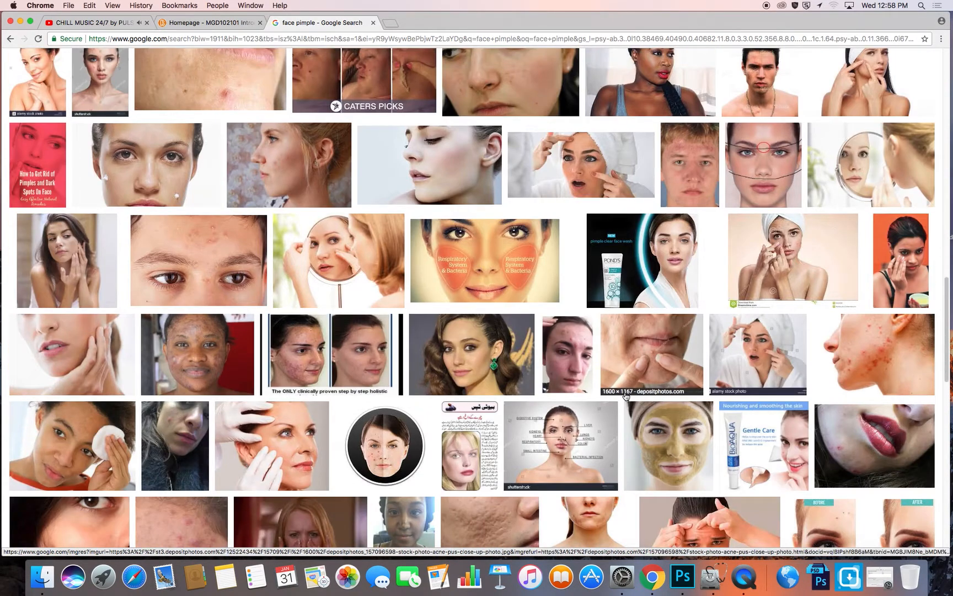
{"action": "scroll", "coordinate": [626, 397], "scroll_direction": "down", "scroll_amount": 4}
{"action": "scroll", "coordinate": [628, 397], "scroll_direction": "up", "scroll_amount": 20}
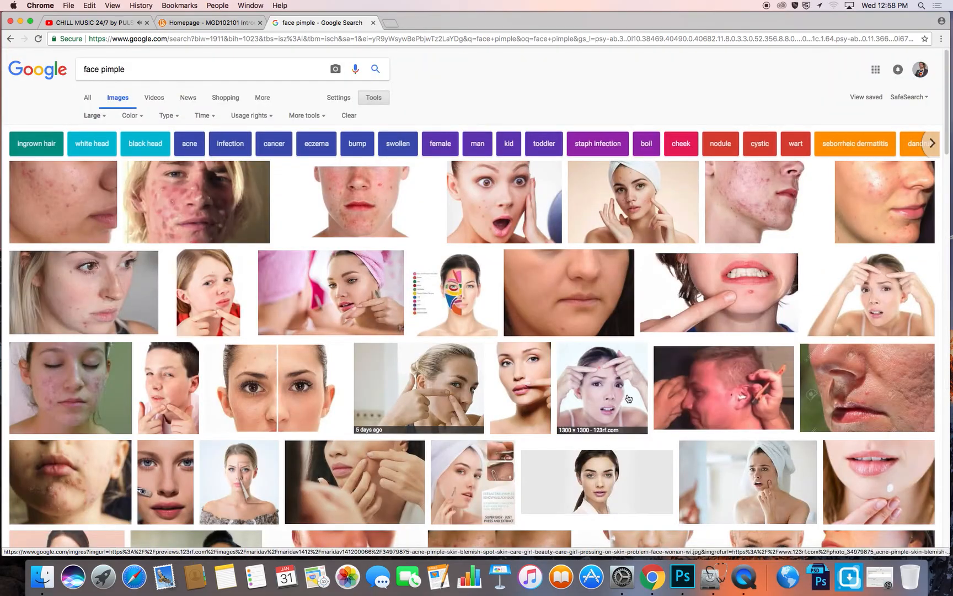
- Search the images for "blemish face" again and look through the results for a portrait with visible skin blemishes
{"action": "left_click_drag", "start_coordinate": [144, 70], "coordinate": [34, 69]}
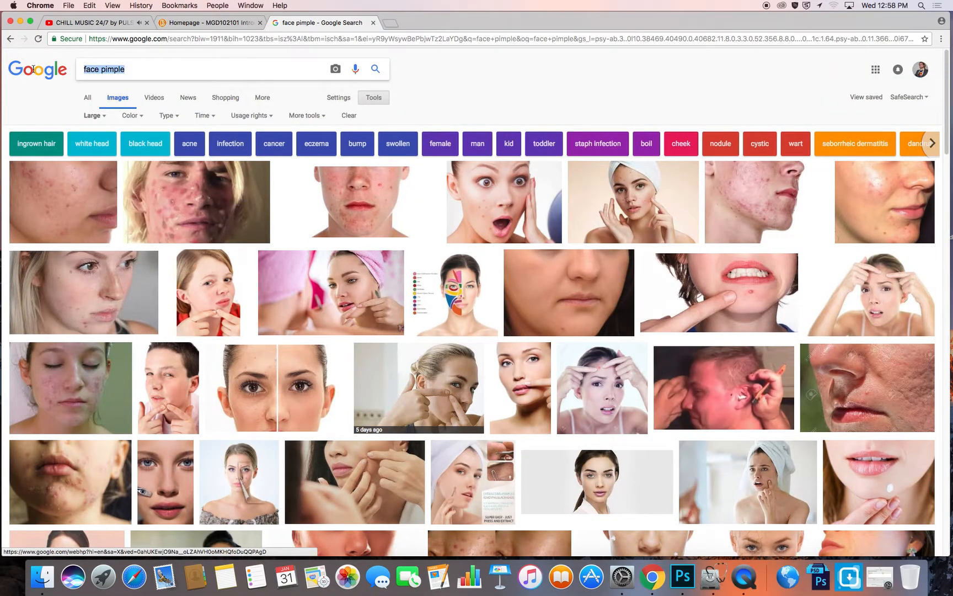
{"action": "type", "text": "blemish face"}
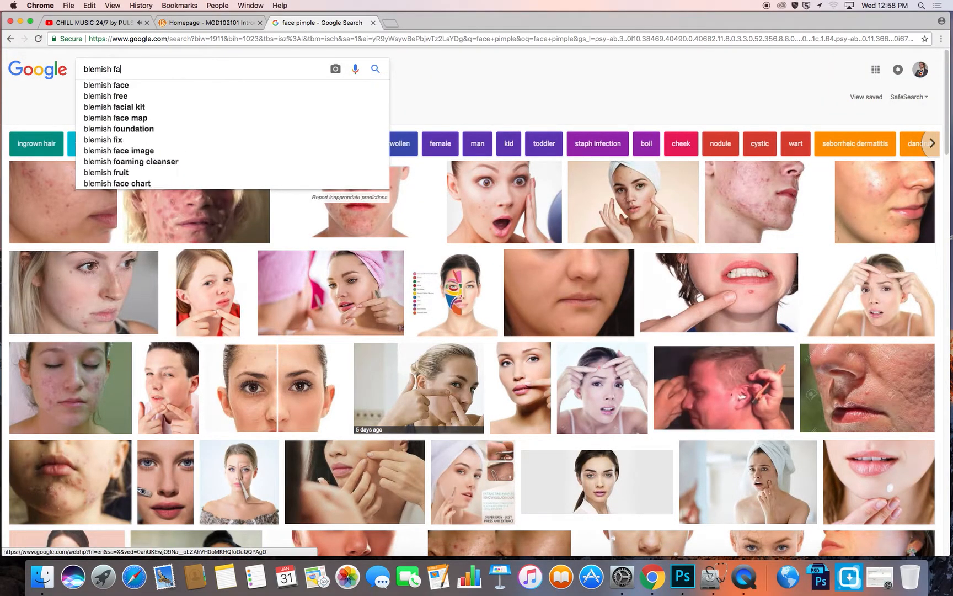
{"action": "key", "text": "Return"}
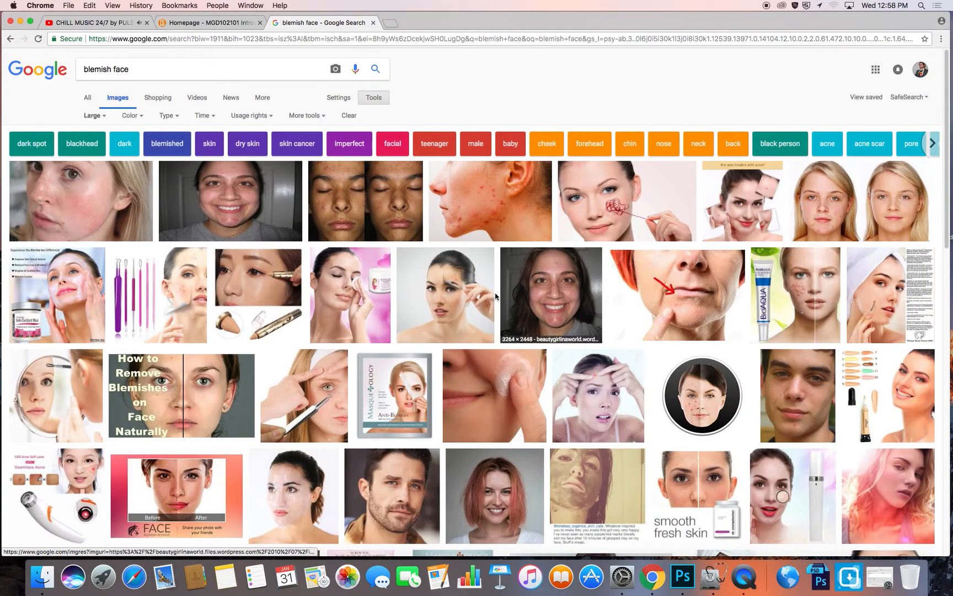
{"action": "scroll", "coordinate": [391, 340], "scroll_direction": "down", "scroll_amount": 10}
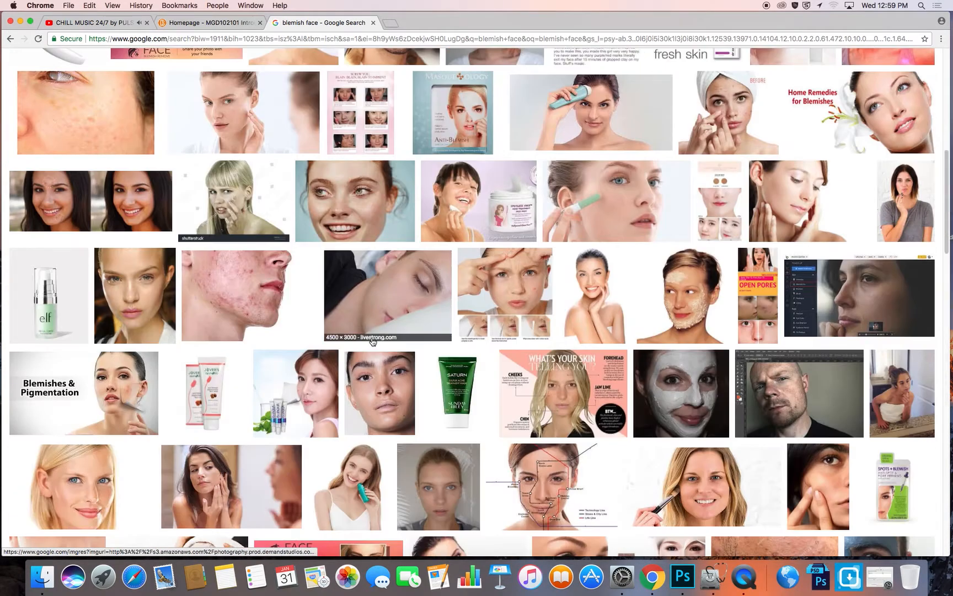
{"action": "scroll", "coordinate": [391, 341], "scroll_direction": "down", "scroll_amount": 6}
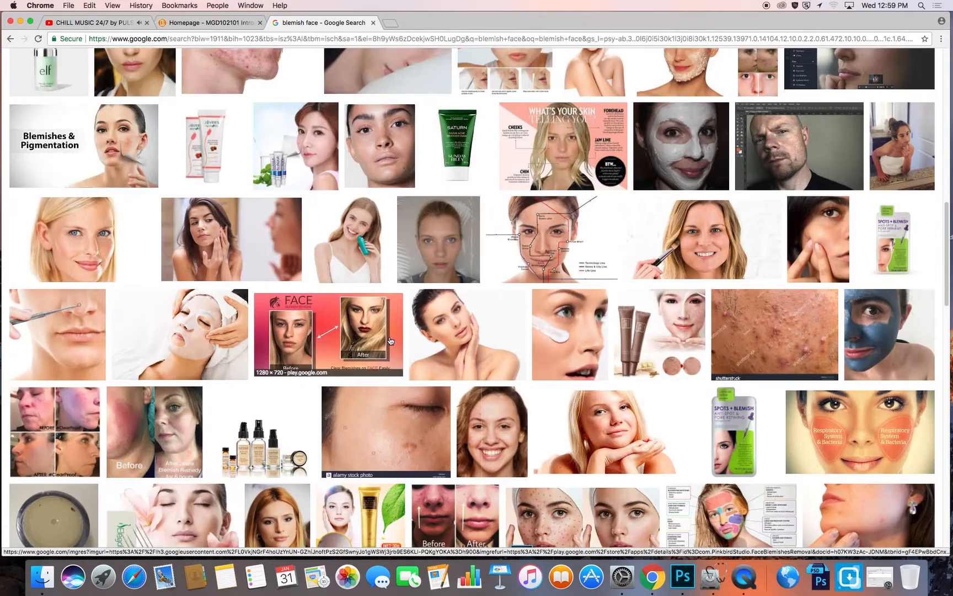
{"action": "scroll", "coordinate": [390, 341], "scroll_direction": "down", "scroll_amount": 7}
{"action": "scroll", "coordinate": [397, 343], "scroll_direction": "down", "scroll_amount": 3}
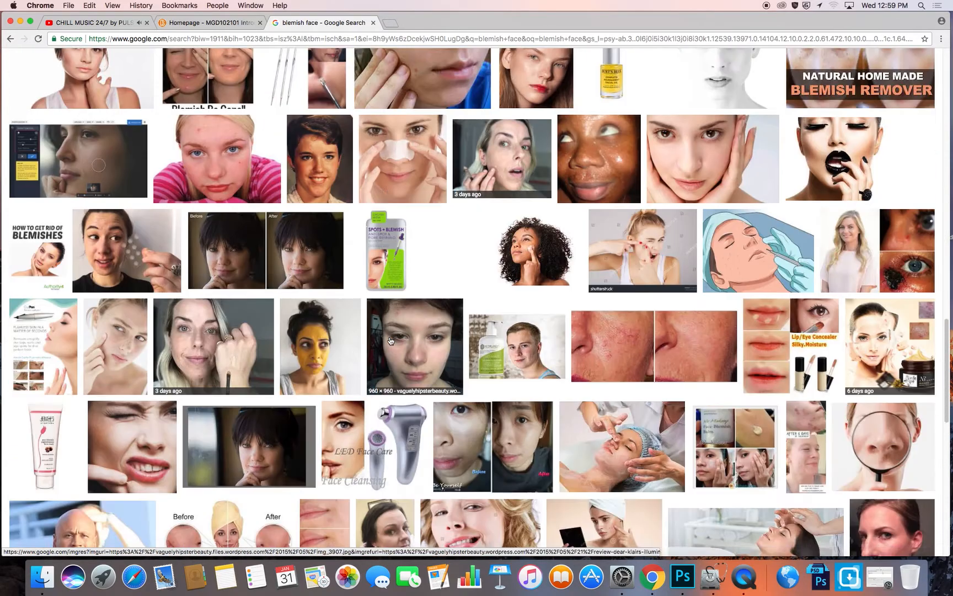
{"action": "scroll", "coordinate": [401, 345], "scroll_direction": "down", "scroll_amount": 8}
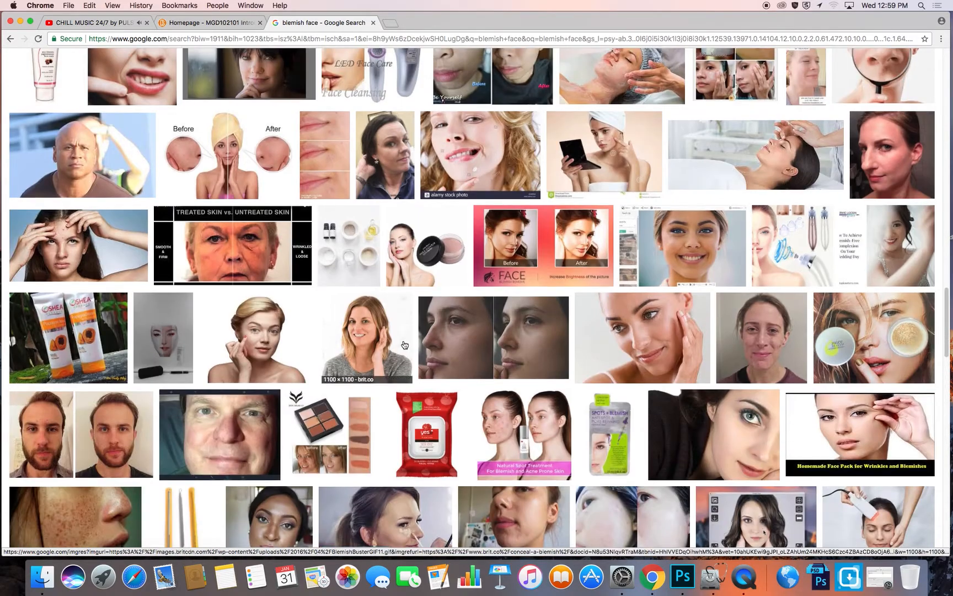
{"action": "scroll", "coordinate": [404, 345], "scroll_direction": "down", "scroll_amount": 2}
{"action": "scroll", "coordinate": [404, 345], "scroll_direction": "down", "scroll_amount": 3}
{"action": "scroll", "coordinate": [404, 345], "scroll_direction": "down", "scroll_amount": 6}
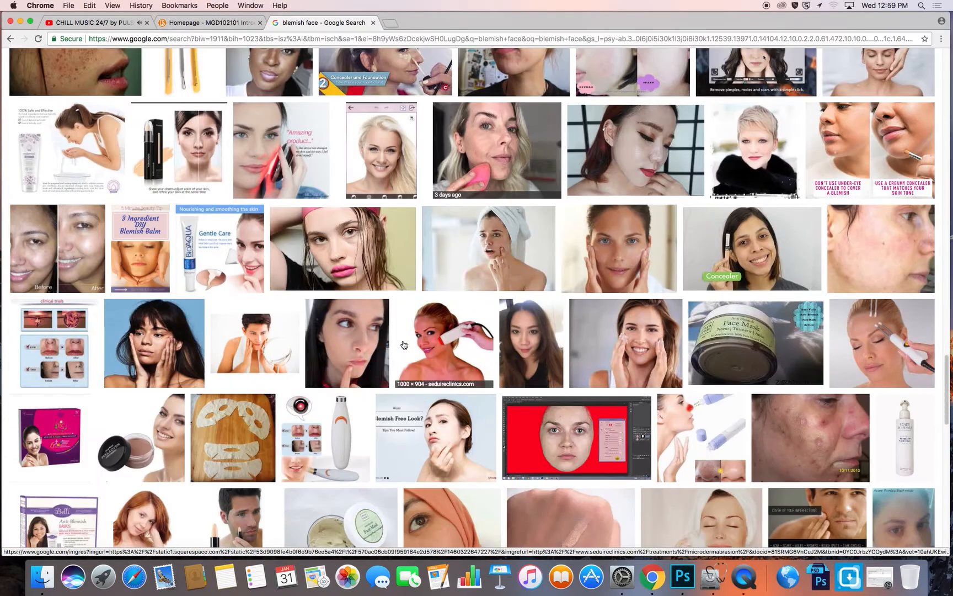
{"action": "scroll", "coordinate": [404, 345], "scroll_direction": "down", "scroll_amount": 1}
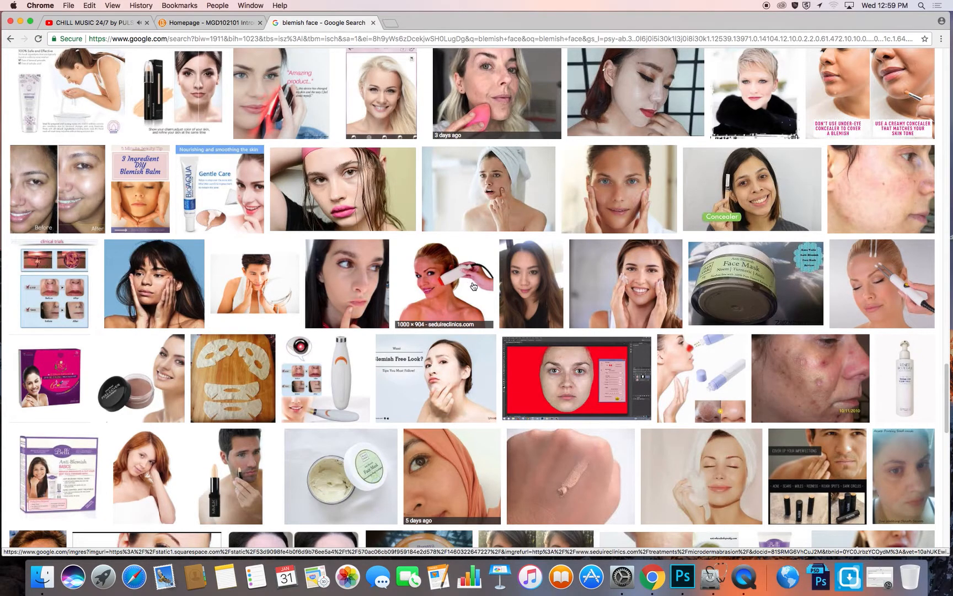
{"action": "scroll", "coordinate": [472, 287], "scroll_direction": "down", "scroll_amount": 7}
{"action": "scroll", "coordinate": [472, 287], "scroll_direction": "up", "scroll_amount": 20}
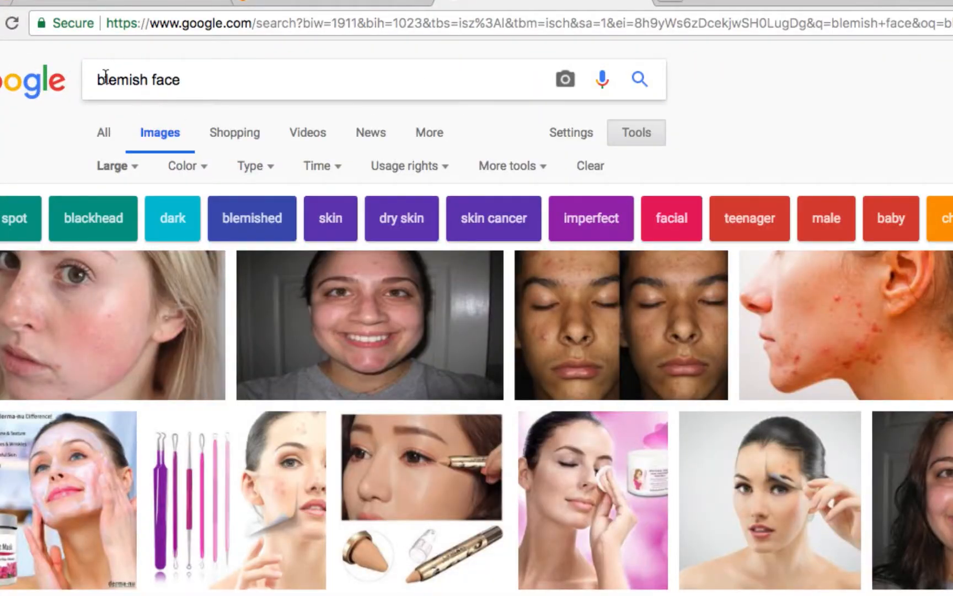
- Open the preview of the close-up portrait of the dark-haired young man in the "blemish face" results
{"action": "left_click_drag", "start_coordinate": [83, 68], "coordinate": [141, 67]}
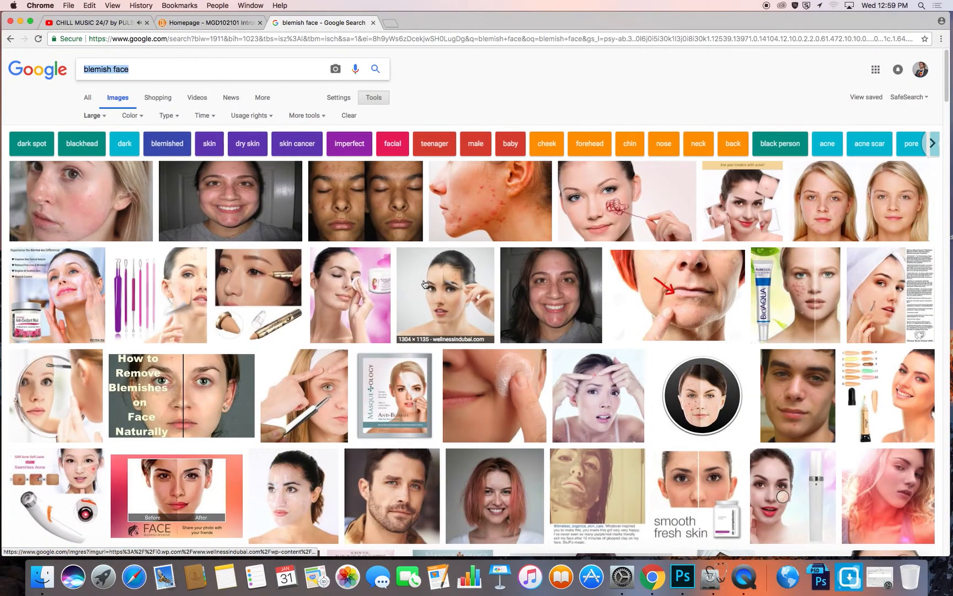
{"action": "left_click", "coordinate": [805, 400]}
{"action": "right_click", "coordinate": [341, 299]}
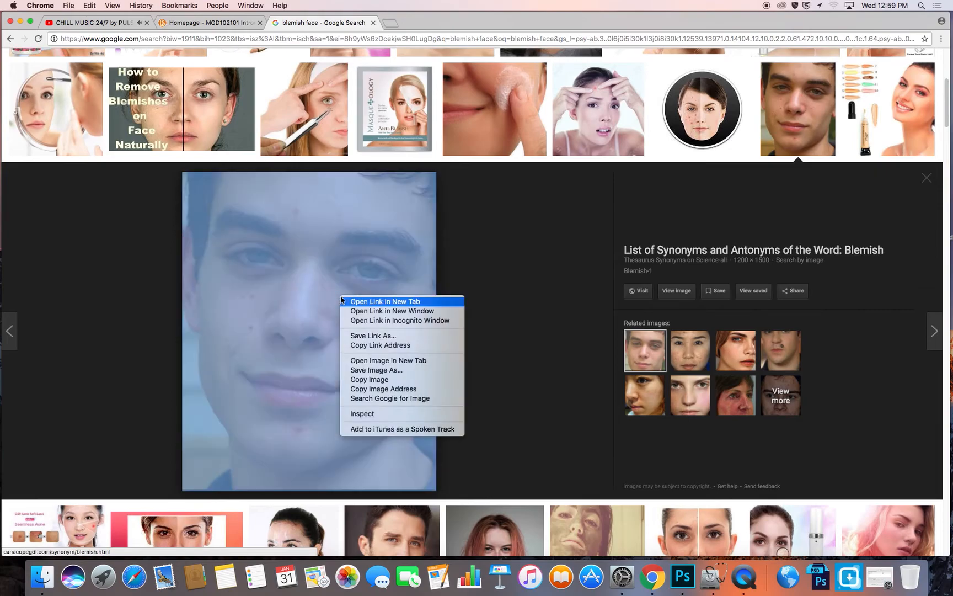
{"action": "left_click", "coordinate": [385, 337]}
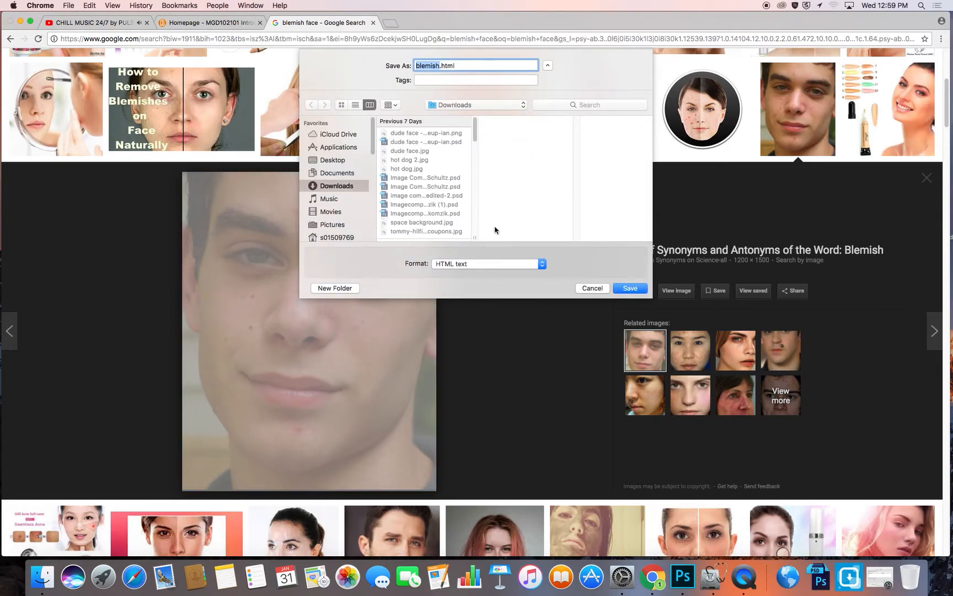
{"action": "left_click", "coordinate": [593, 288]}
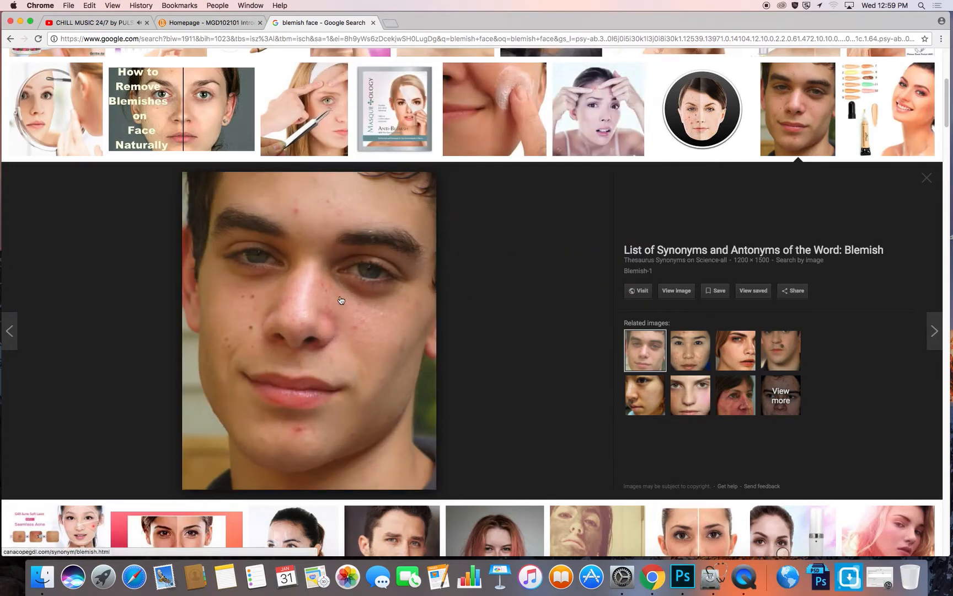
- Copy the previewed portrait of the young man to the clipboard and switch to Photoshop
{"action": "right_click", "coordinate": [341, 298]}
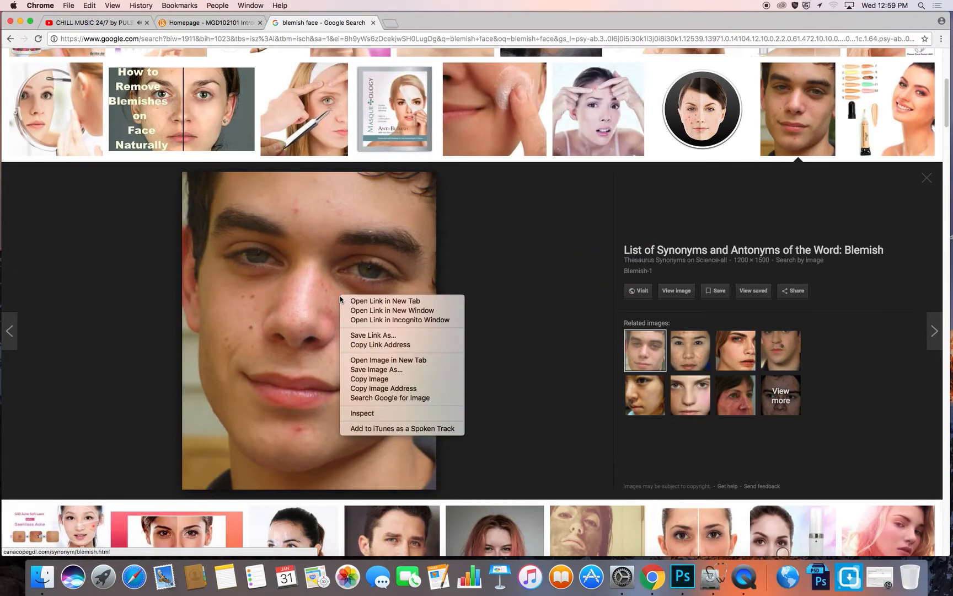
{"action": "left_click", "coordinate": [380, 379]}
{"action": "left_click", "coordinate": [682, 576]}
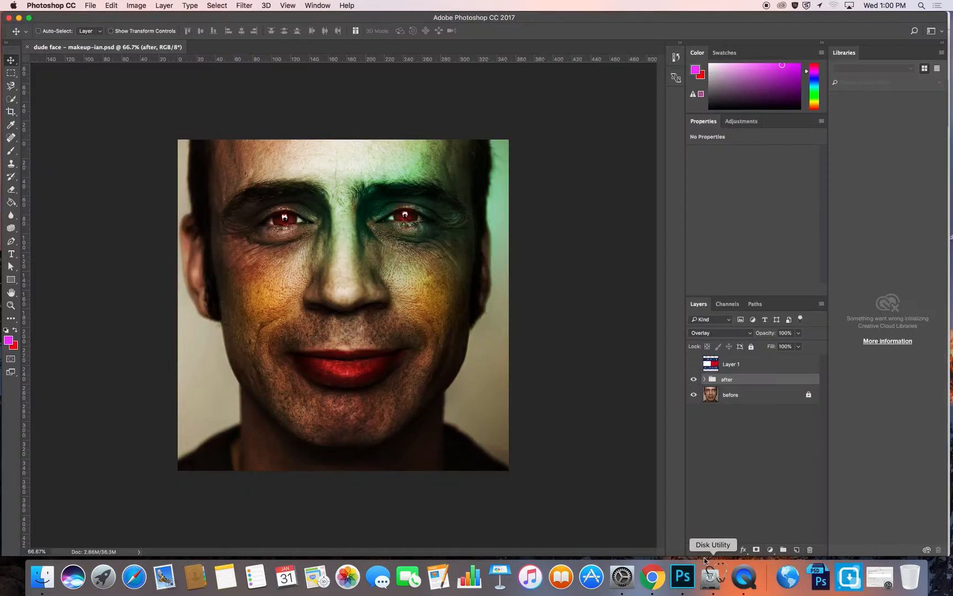
- Create a new document from the HDTV 1080p preset, 1920 x 1080 px at 72 ppi with a white background
{"action": "left_click", "coordinate": [92, 8]}
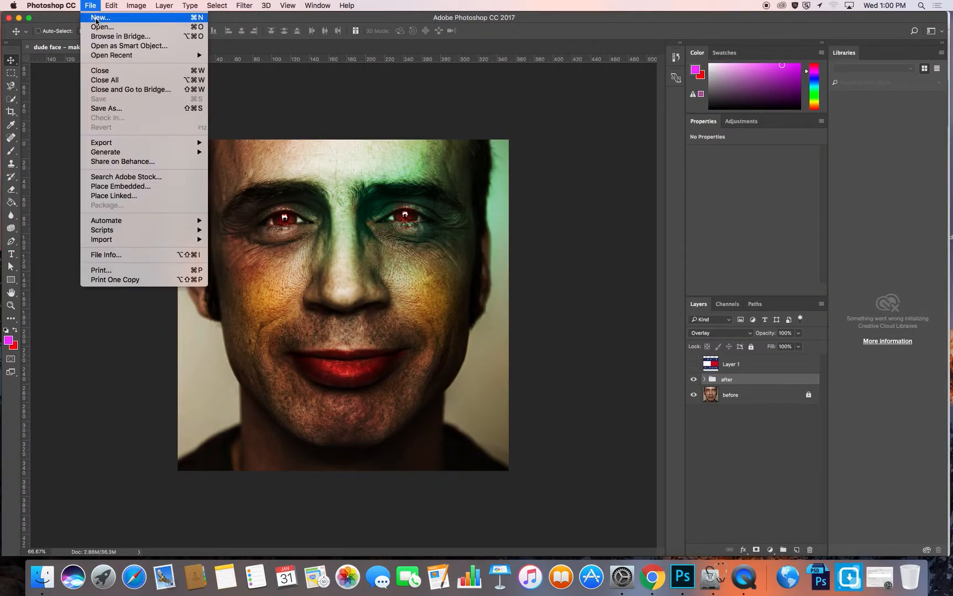
{"action": "left_click", "coordinate": [98, 18]}
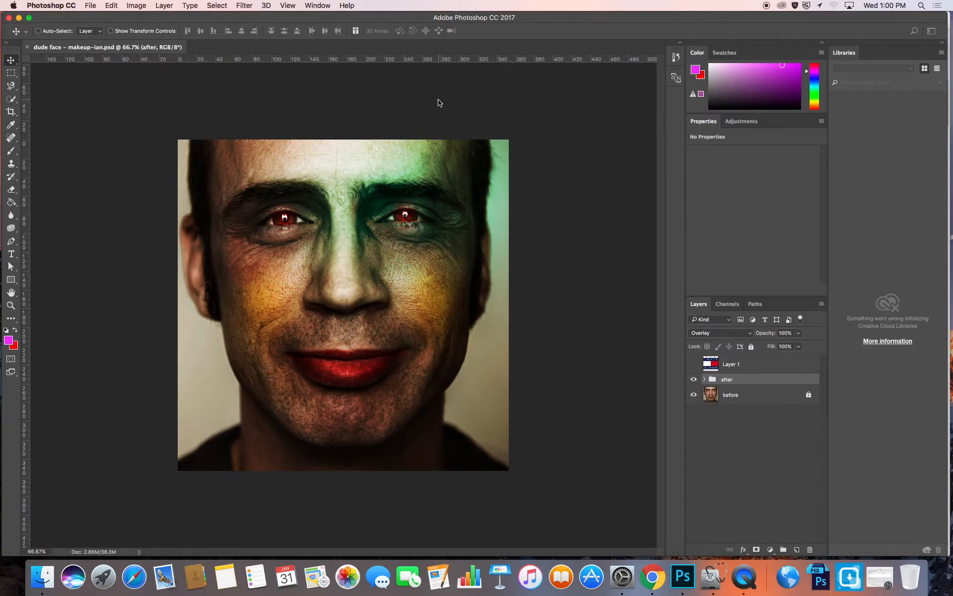
{"action": "left_click", "coordinate": [90, 6]}
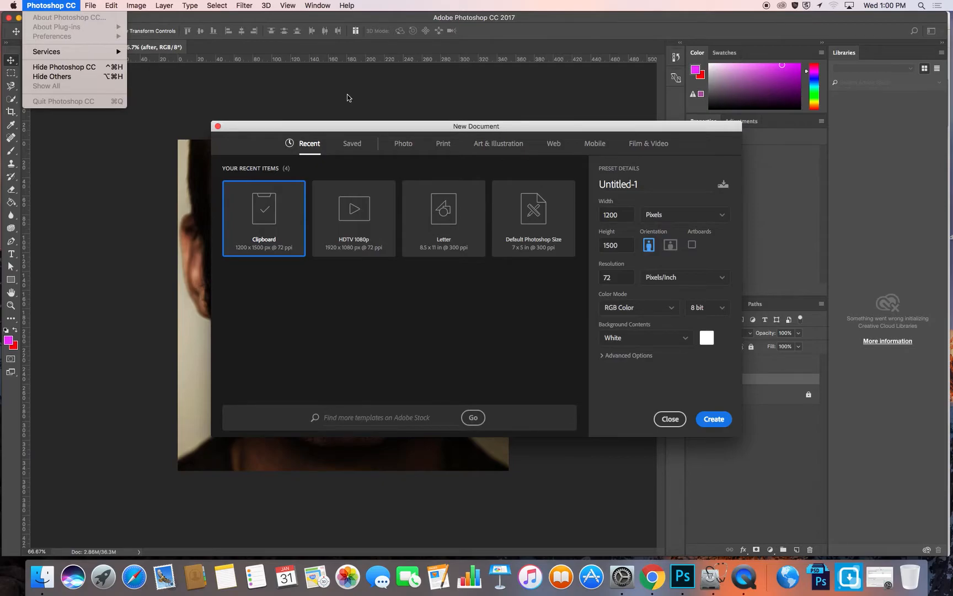
{"action": "left_click", "coordinate": [360, 216]}
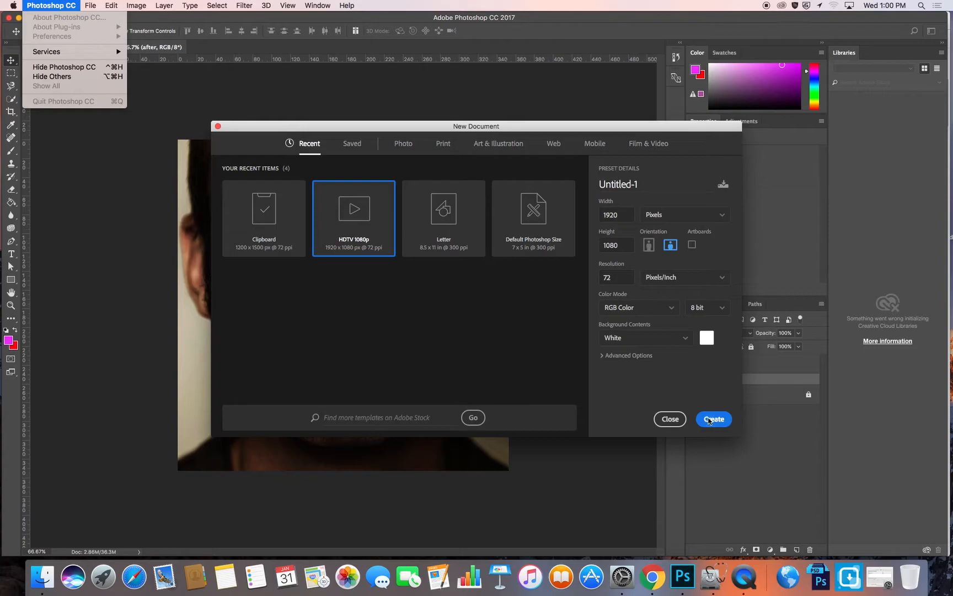
{"action": "left_click", "coordinate": [713, 419]}
{"action": "left_click", "coordinate": [90, 6]}
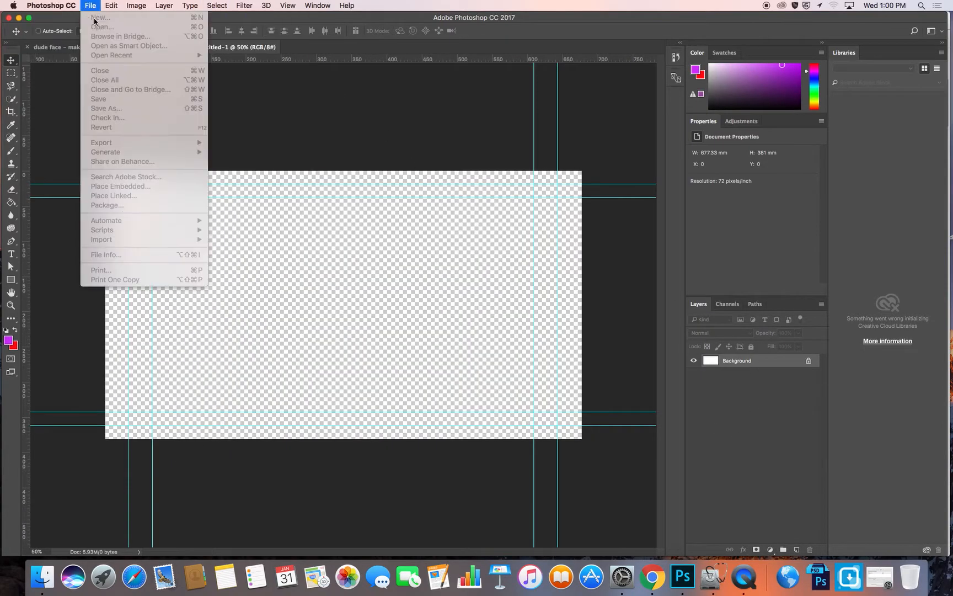
{"action": "left_click", "coordinate": [62, 20]}
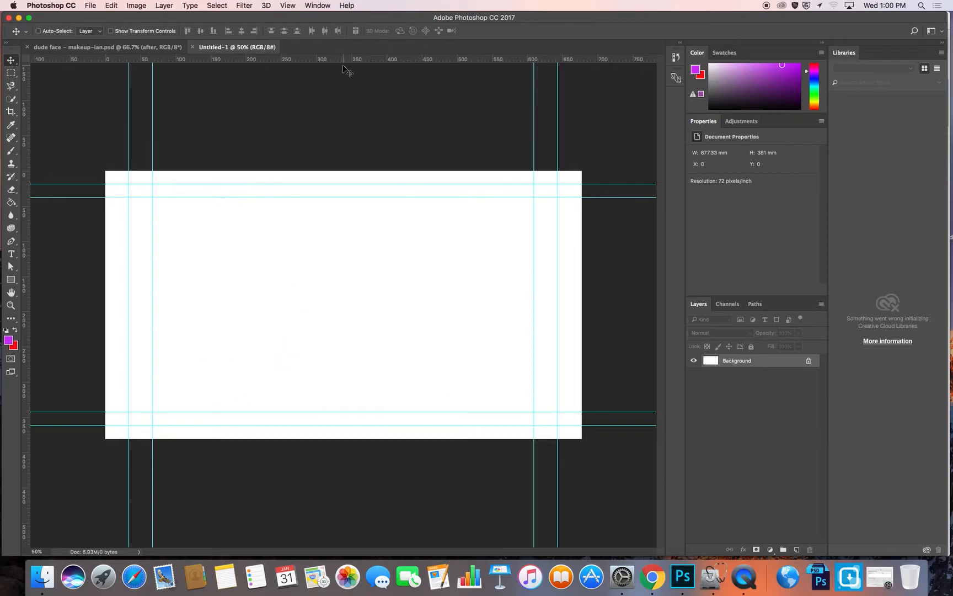
{"action": "left_click", "coordinate": [91, 7]}
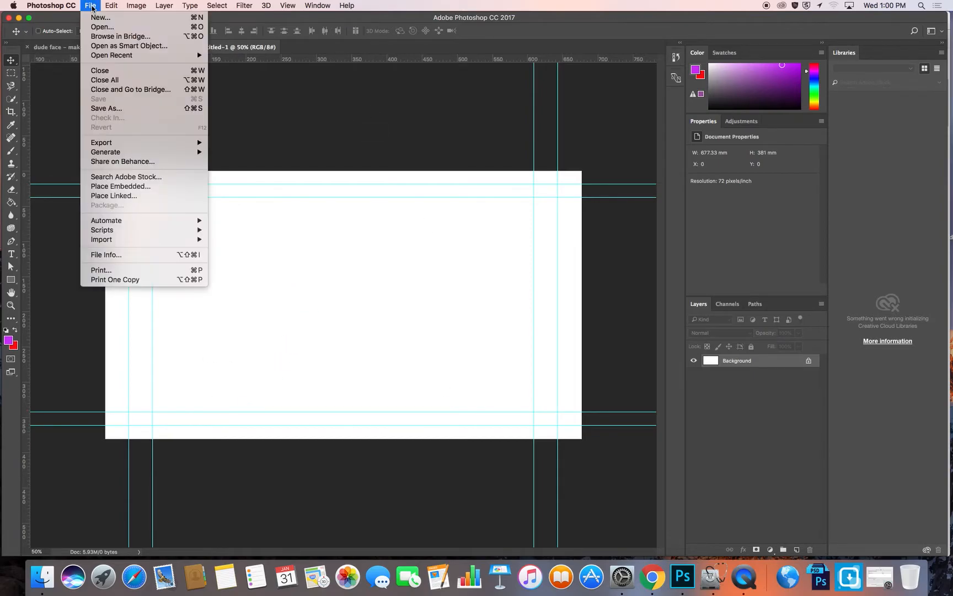
{"action": "left_click", "coordinate": [331, 49]}
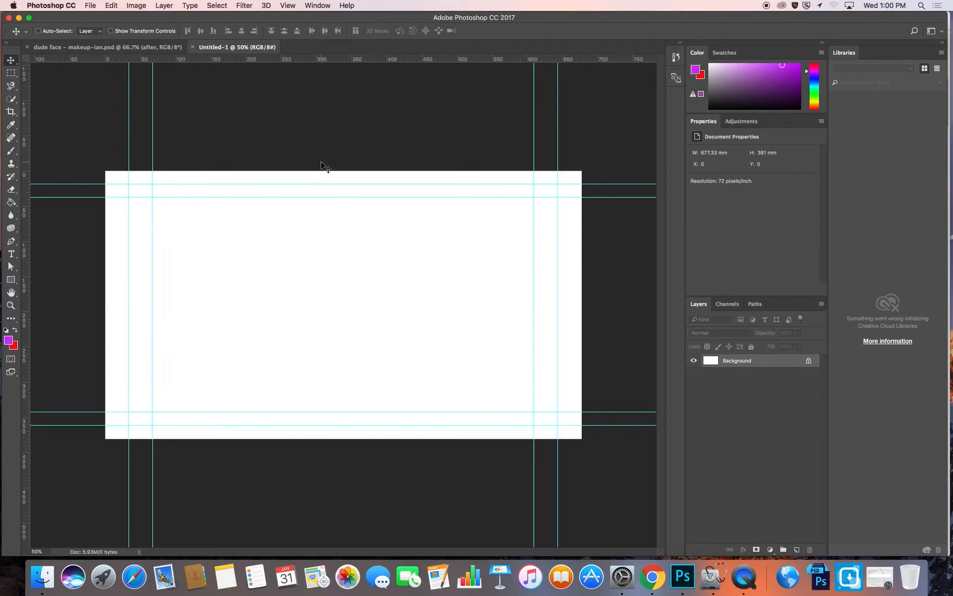
- Paste the copied portrait and scale it to about 72%, fitting the canvas height near its middle
{"action": "key", "text": "super+v"}
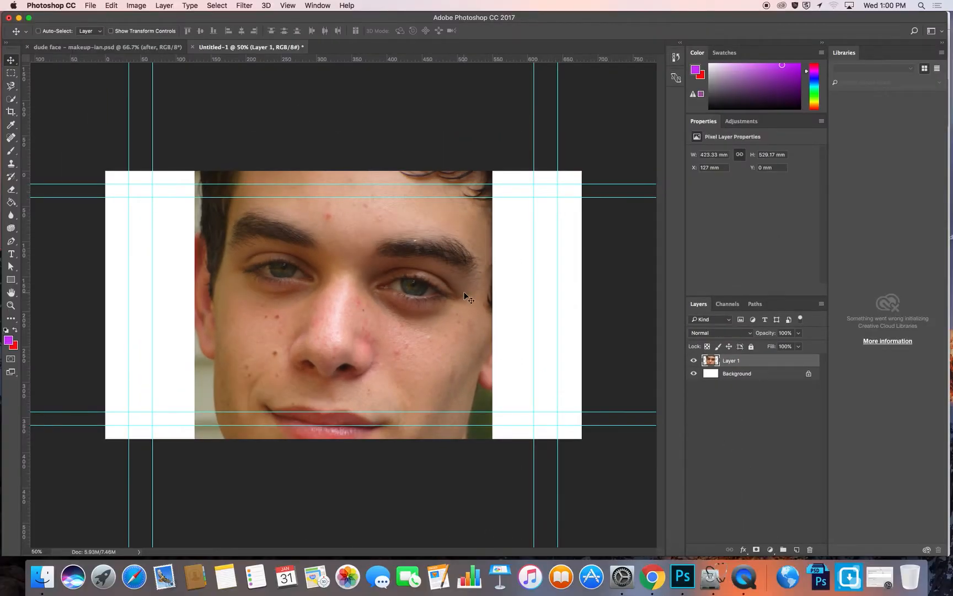
{"action": "key", "text": "super+t"}
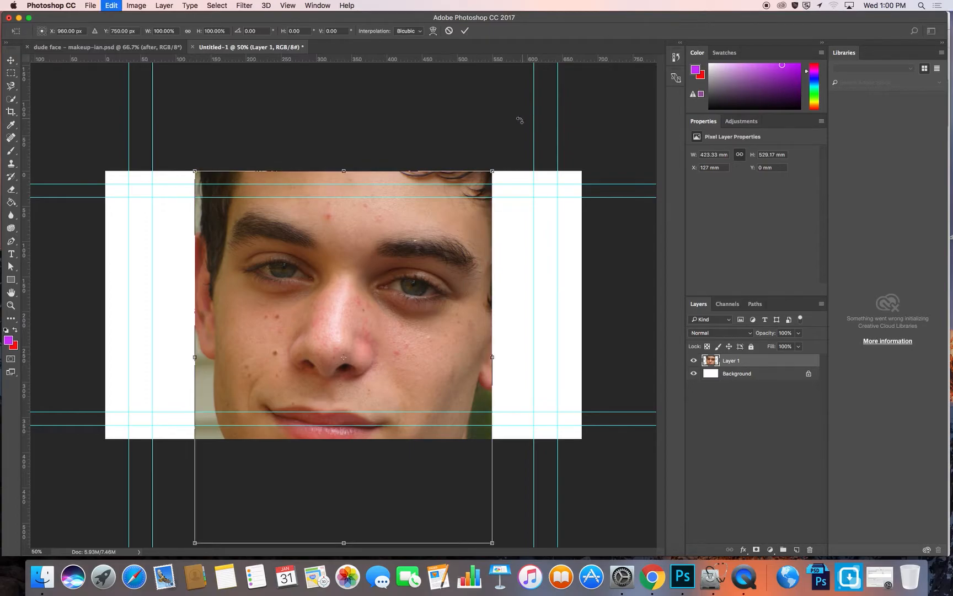
{"action": "left_click_drag", "start_coordinate": [492, 170], "coordinate": [378, 200]}
{"action": "left_click_drag", "start_coordinate": [419, 390], "coordinate": [462, 440]}
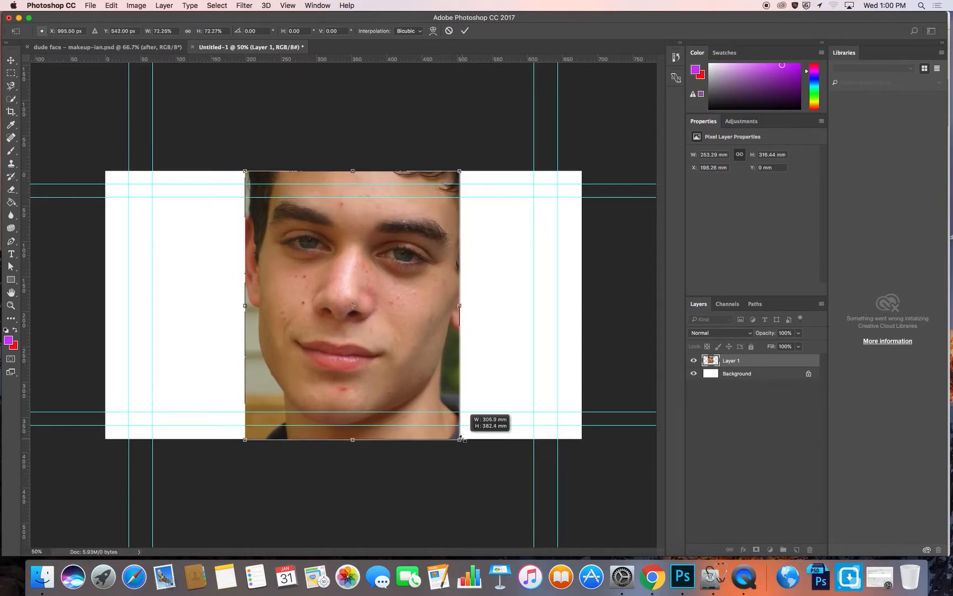
{"action": "left_click_drag", "start_coordinate": [429, 372], "coordinate": [425, 373]}
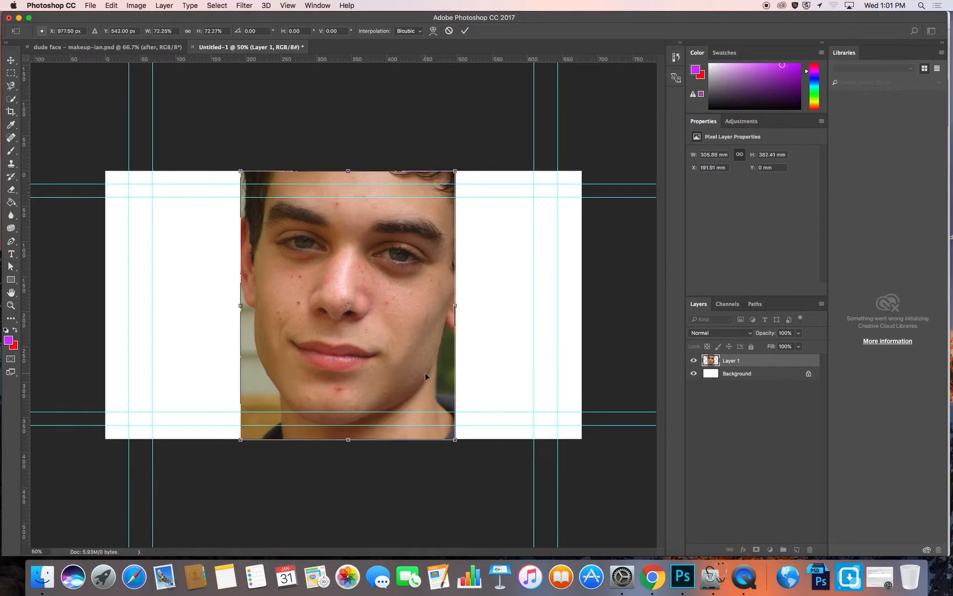
{"action": "key", "text": "Return"}
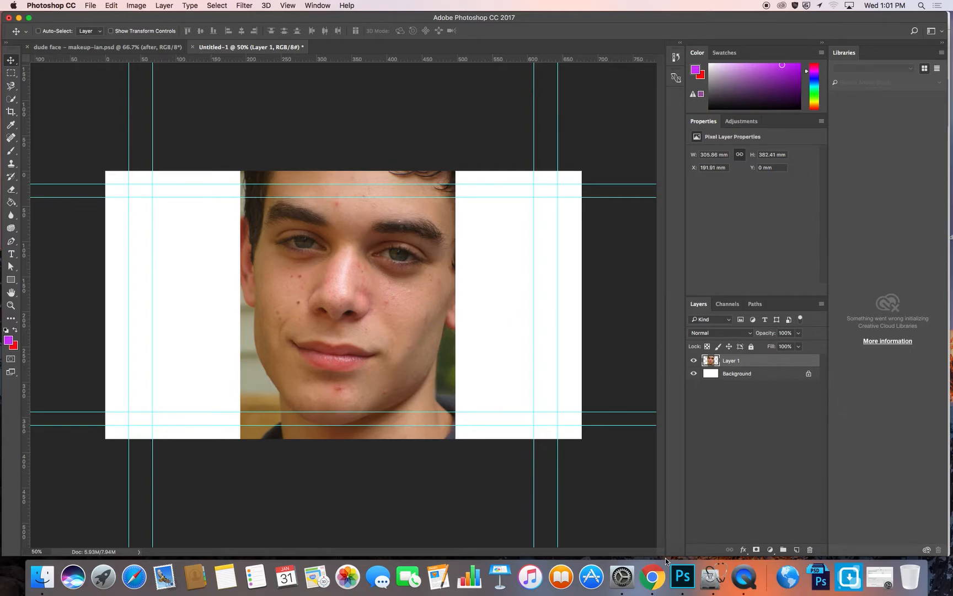
- Switch to Chrome and save the previewed portrait of the young man as blemish-1.jpg in the Downloads folder
{"action": "left_click", "coordinate": [653, 576]}
{"action": "right_click", "coordinate": [278, 289]}
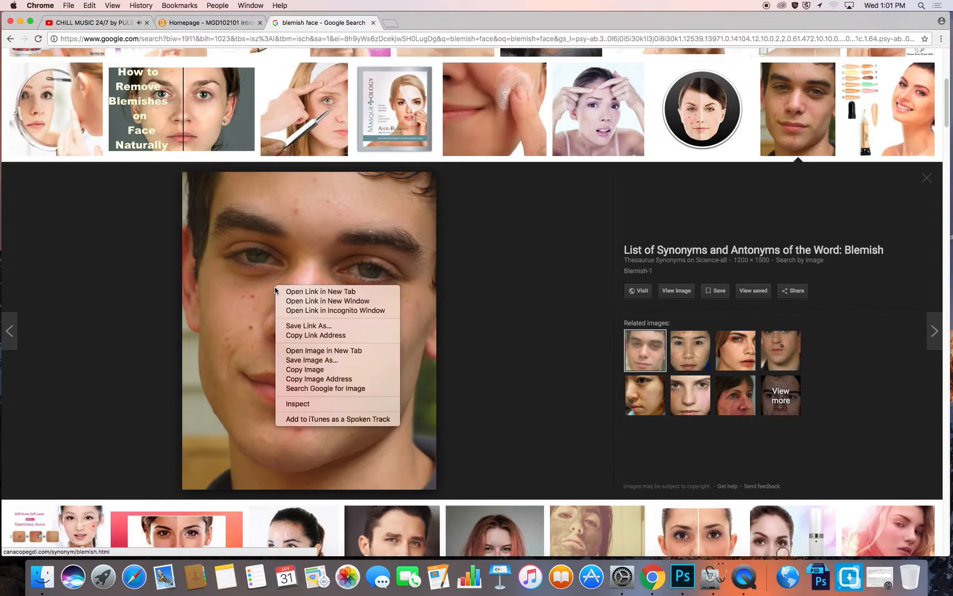
{"action": "left_click", "coordinate": [318, 360]}
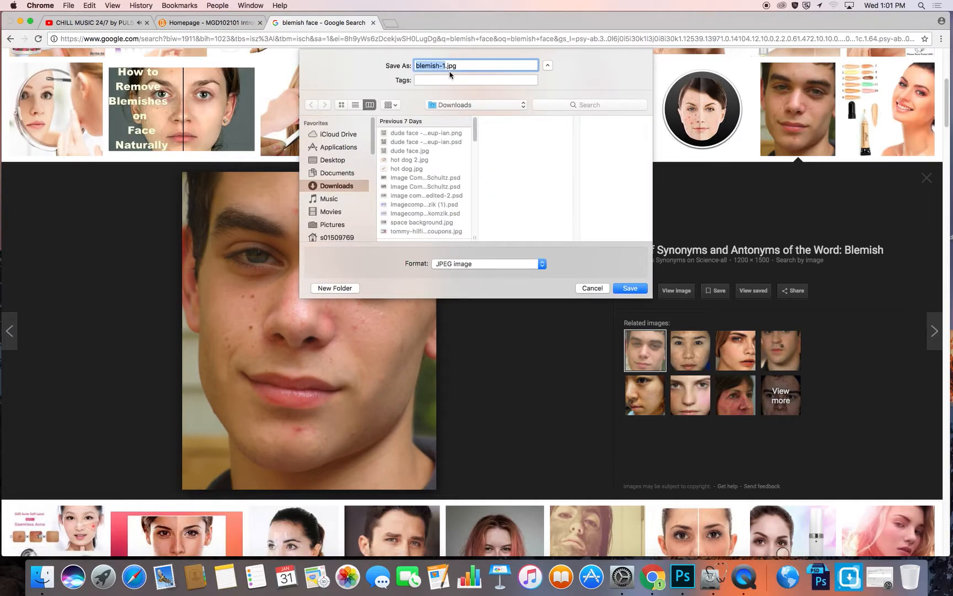
{"action": "left_click", "coordinate": [628, 289]}
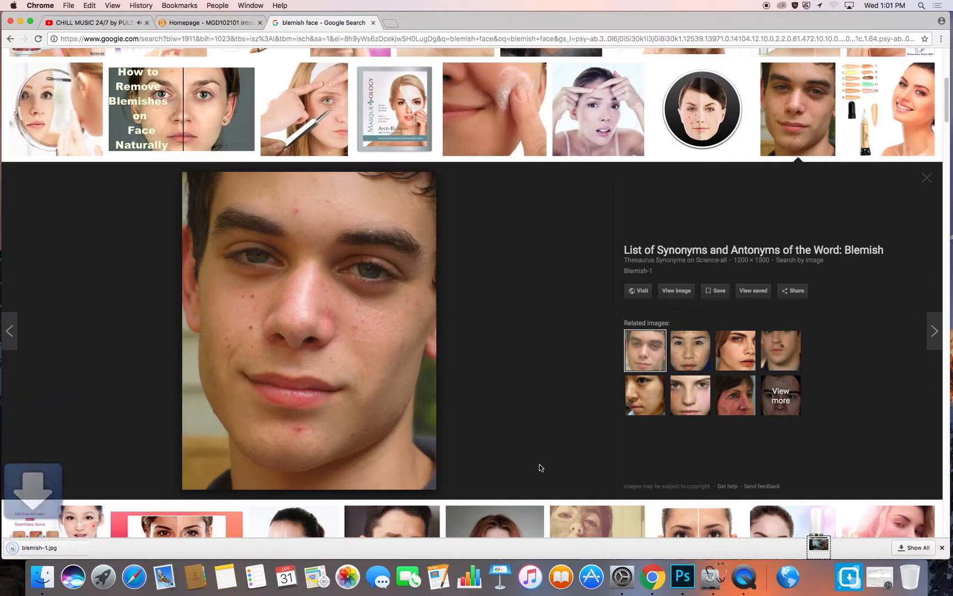
- Switch back to Photoshop and undo the free transform of the pasted portrait
{"action": "left_click", "coordinate": [683, 578]}
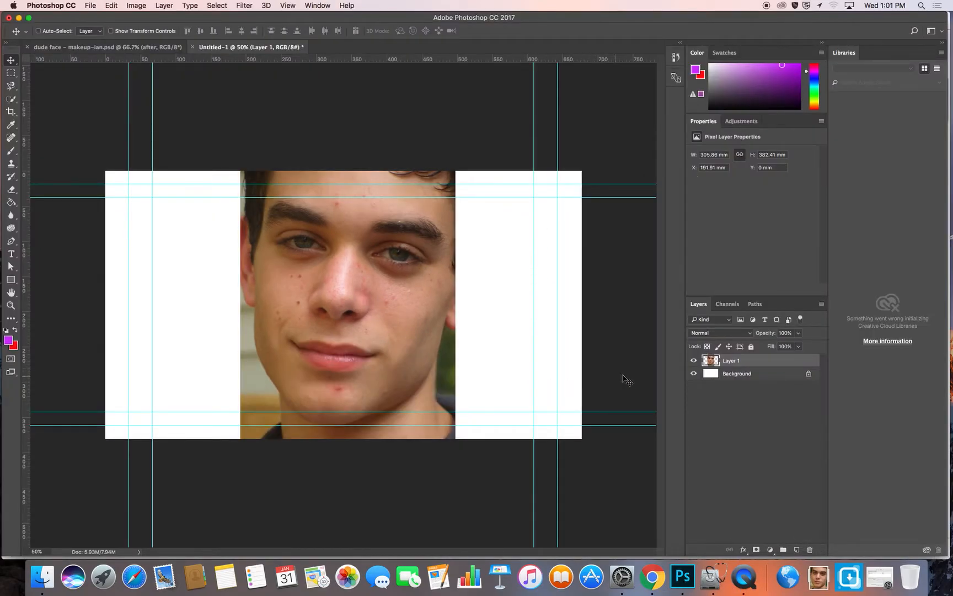
{"action": "key", "text": "super+shift+t"}
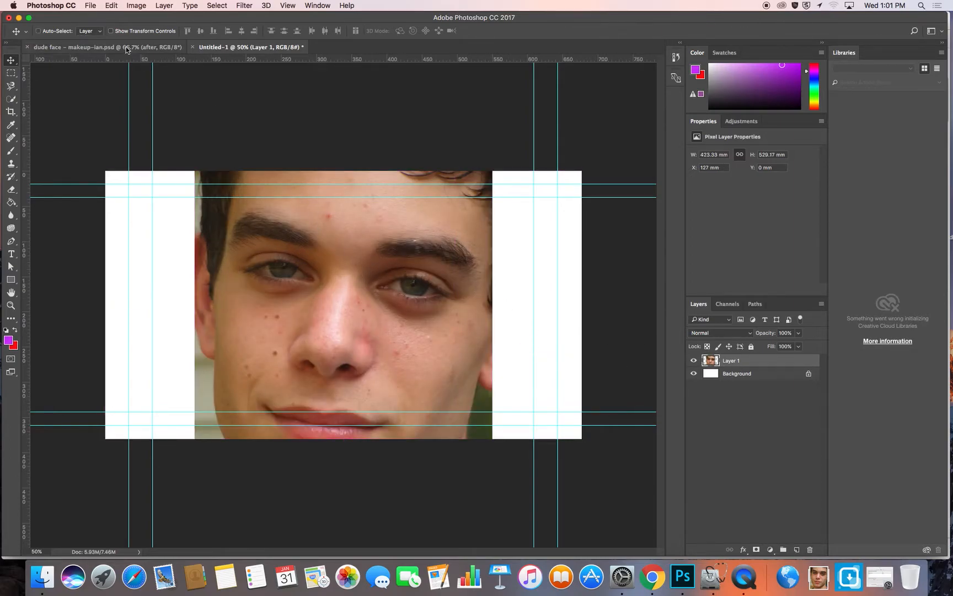
{"action": "left_click", "coordinate": [109, 5]}
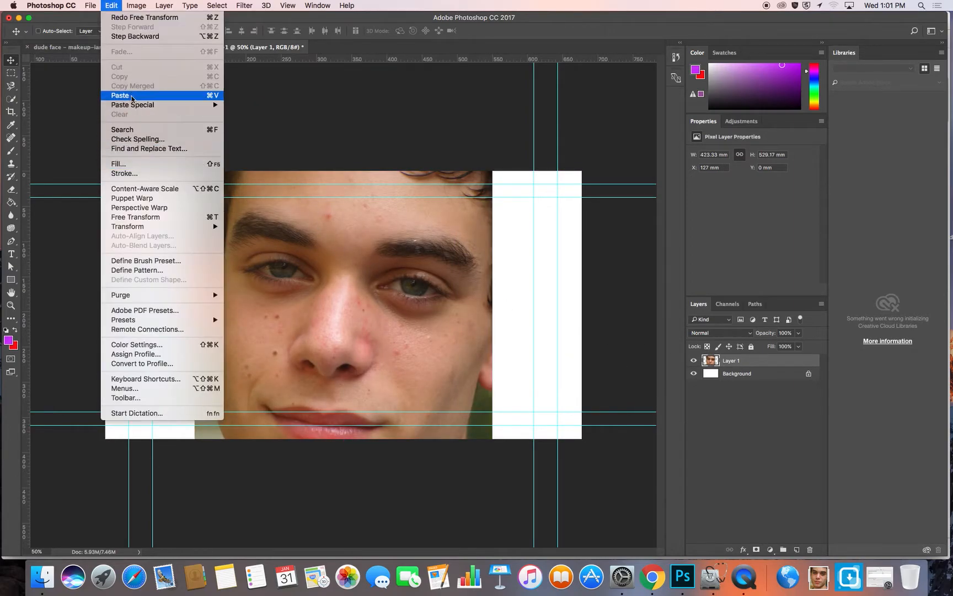
{"action": "left_click", "coordinate": [341, 15]}
- Move the pasted portrait and scale it again to about 305 x 381 mm, matching the canvas height
{"action": "left_click_drag", "start_coordinate": [341, 306], "coordinate": [341, 268]}
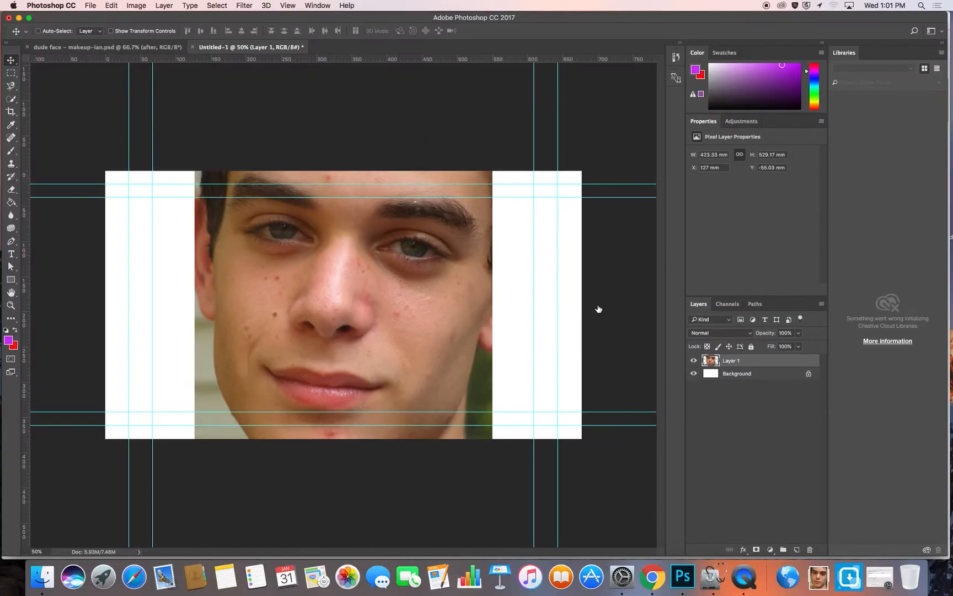
{"action": "key", "text": "super+t"}
{"action": "left_click_drag", "start_coordinate": [492, 133], "coordinate": [430, 193]}
{"action": "left_click_drag", "start_coordinate": [411, 233], "coordinate": [409, 221]}
{"action": "left_click_drag", "start_coordinate": [438, 187], "coordinate": [452, 172]}
{"action": "key", "text": "Return"}
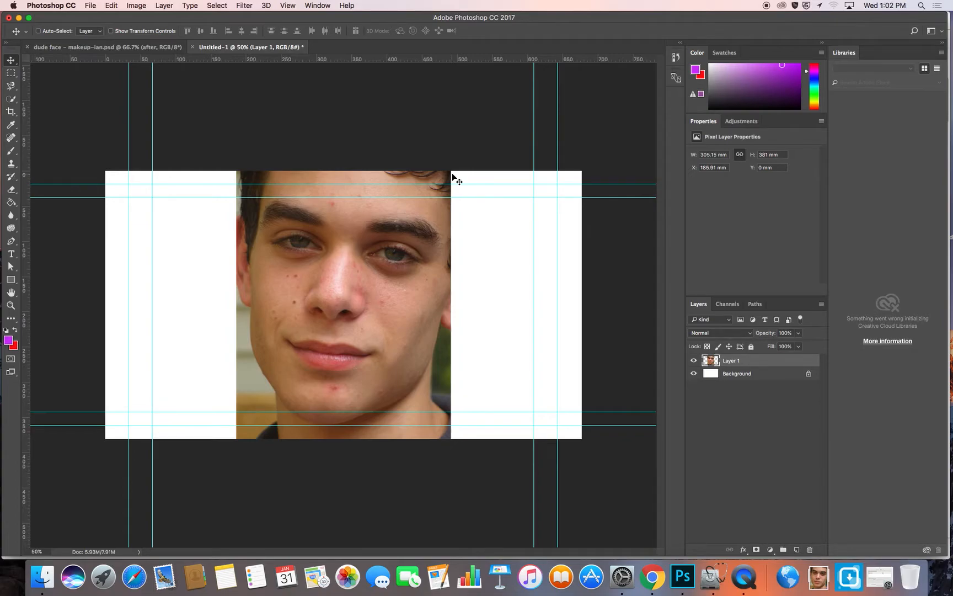
- Place blemish-1.jpg from the Finder's Downloads folder into the document as a smart object at 72% scale
{"action": "left_click", "coordinate": [40, 580]}
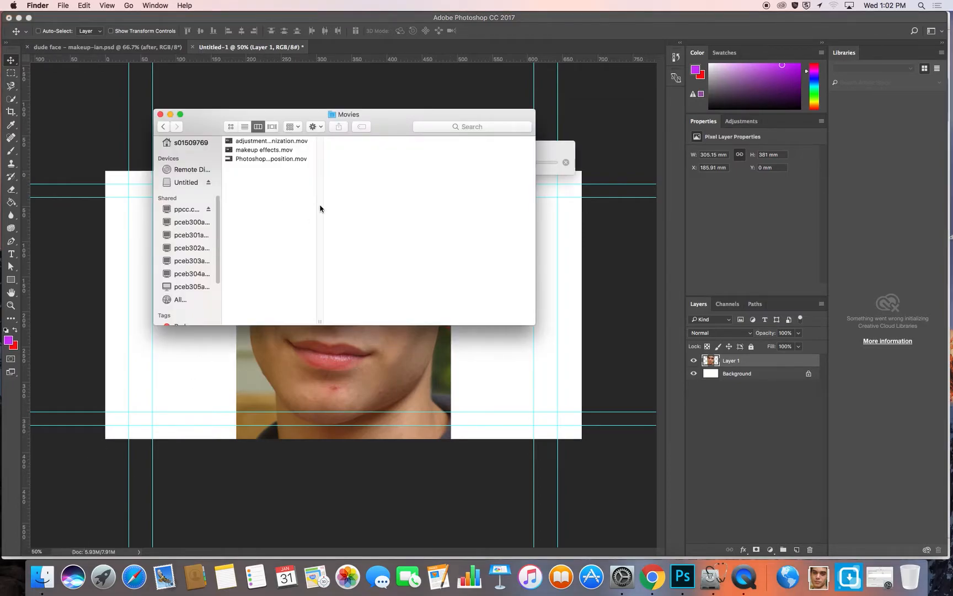
{"action": "left_click_drag", "start_coordinate": [241, 116], "coordinate": [451, 83]}
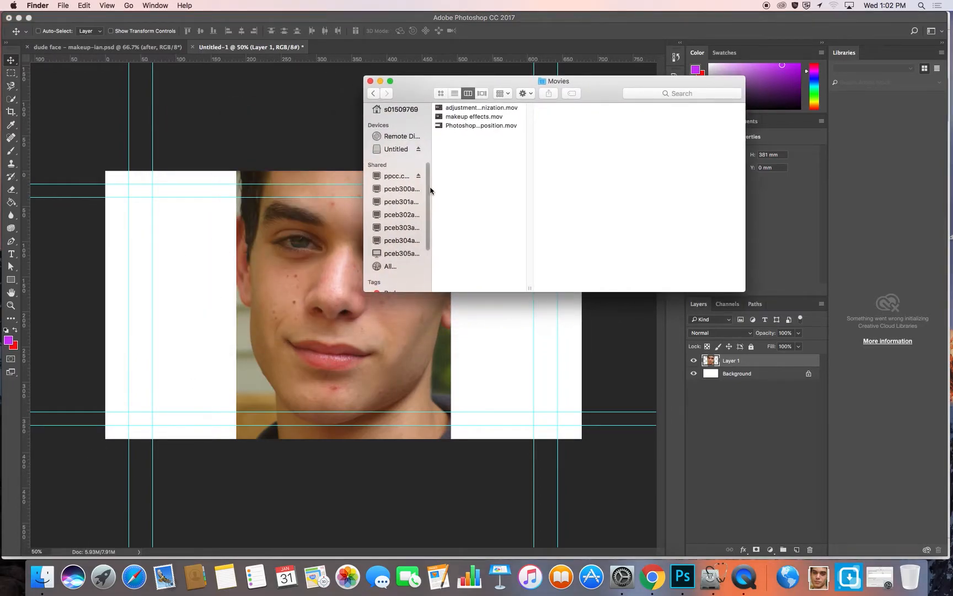
{"action": "scroll", "coordinate": [430, 190], "scroll_direction": "up", "scroll_amount": 5}
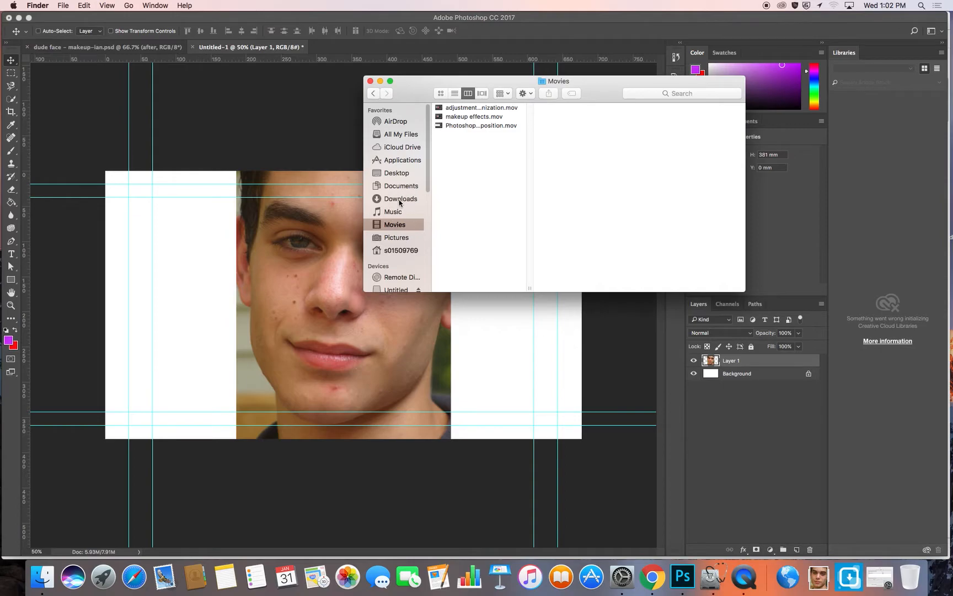
{"action": "left_click", "coordinate": [400, 202]}
{"action": "left_click_drag", "start_coordinate": [472, 120], "coordinate": [300, 276]}
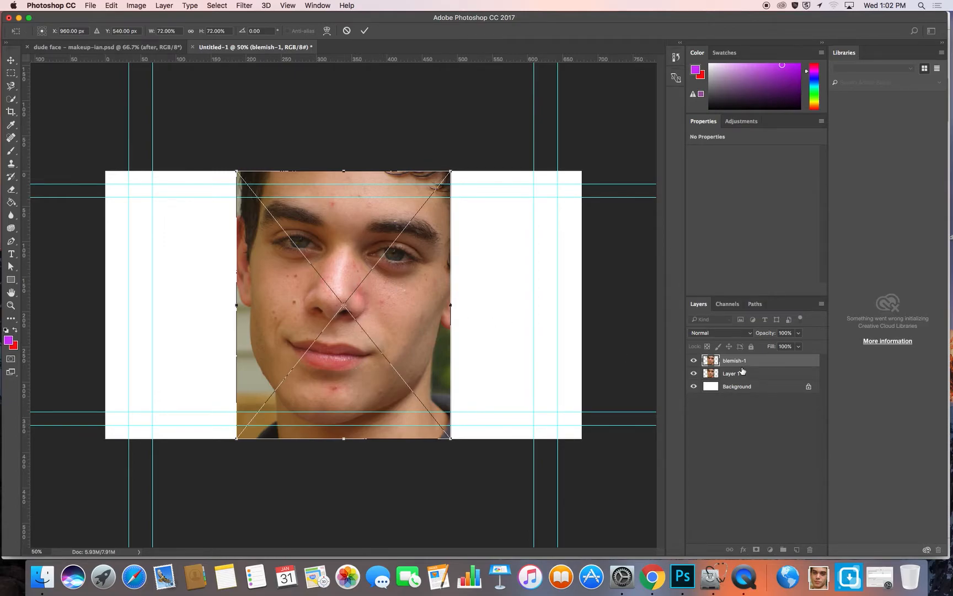
{"action": "key", "text": "Return"}
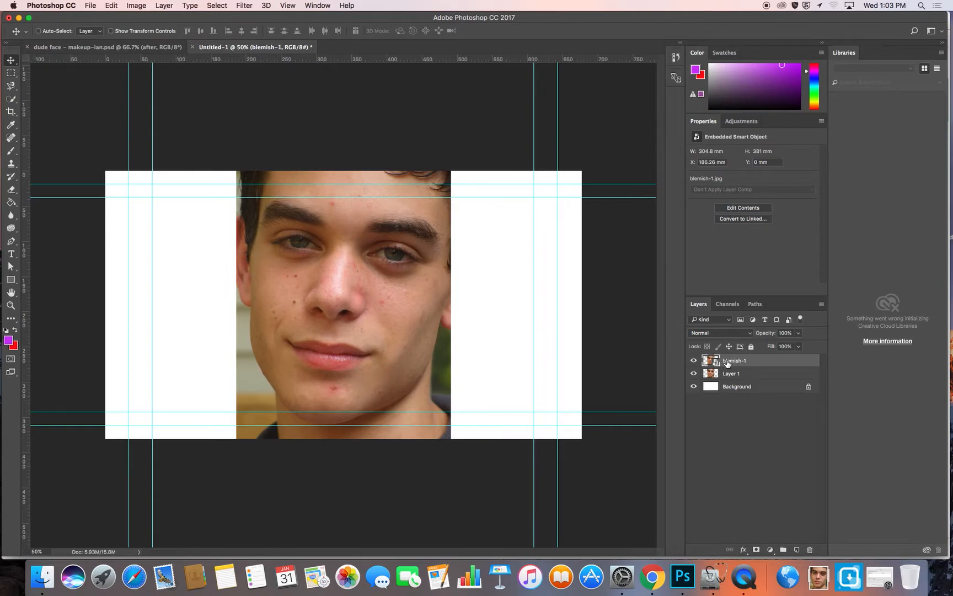
- Open the contents of the blemish-1 smart object for editing and compare them with the Untitled-1 document
{"action": "right_click", "coordinate": [728, 362]}
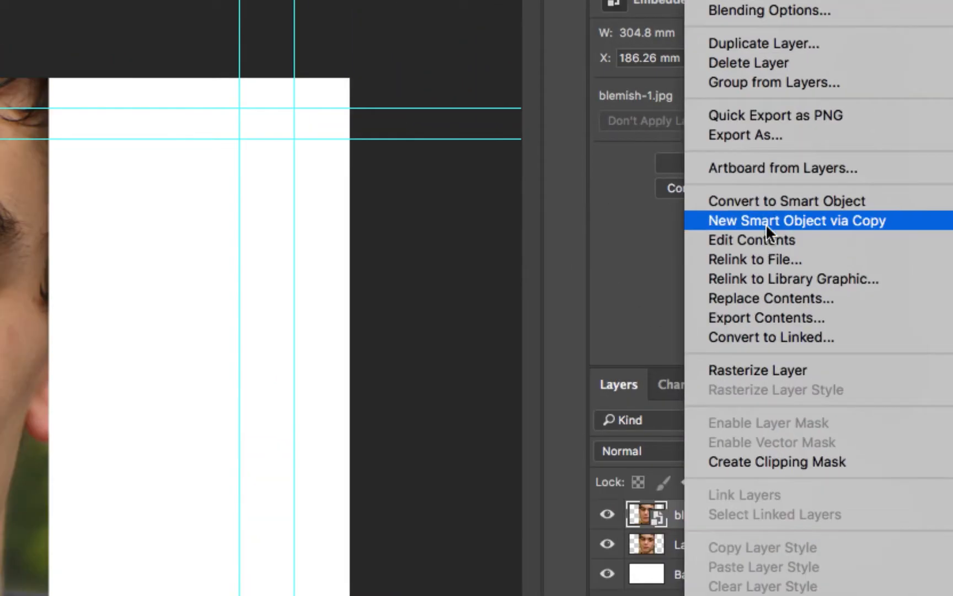
{"action": "left_click", "coordinate": [753, 238]}
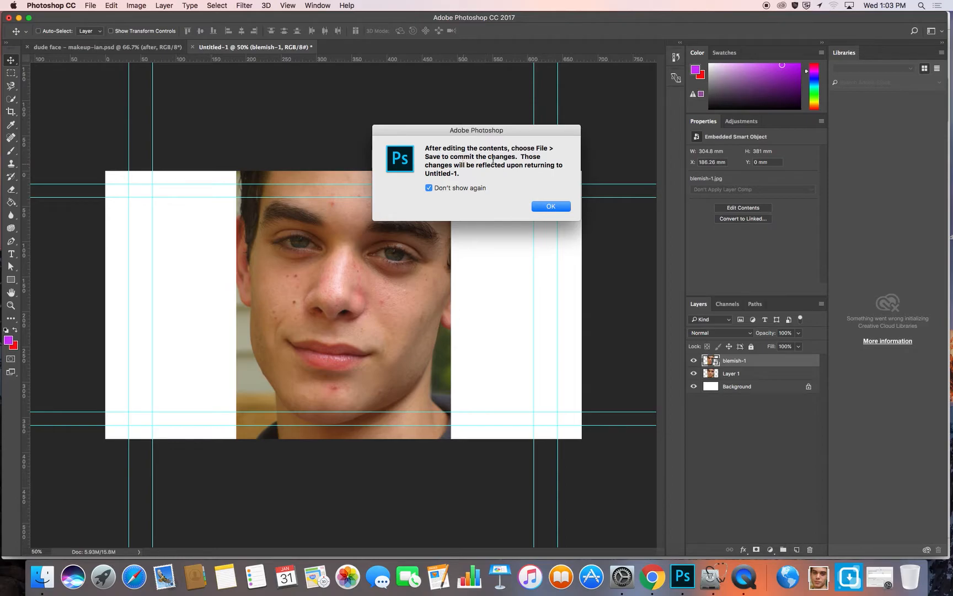
{"action": "left_click", "coordinate": [544, 207]}
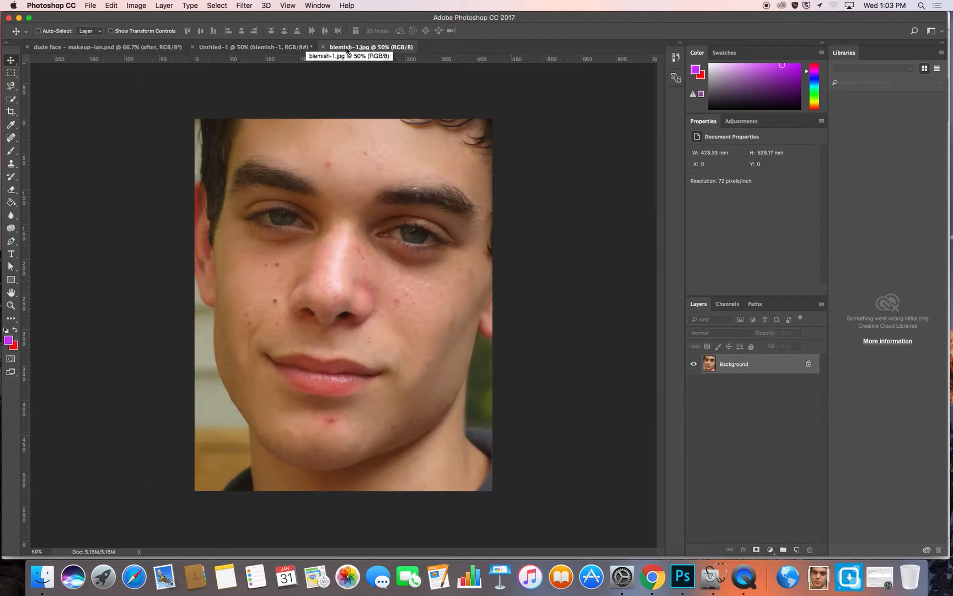
{"action": "left_click", "coordinate": [253, 48]}
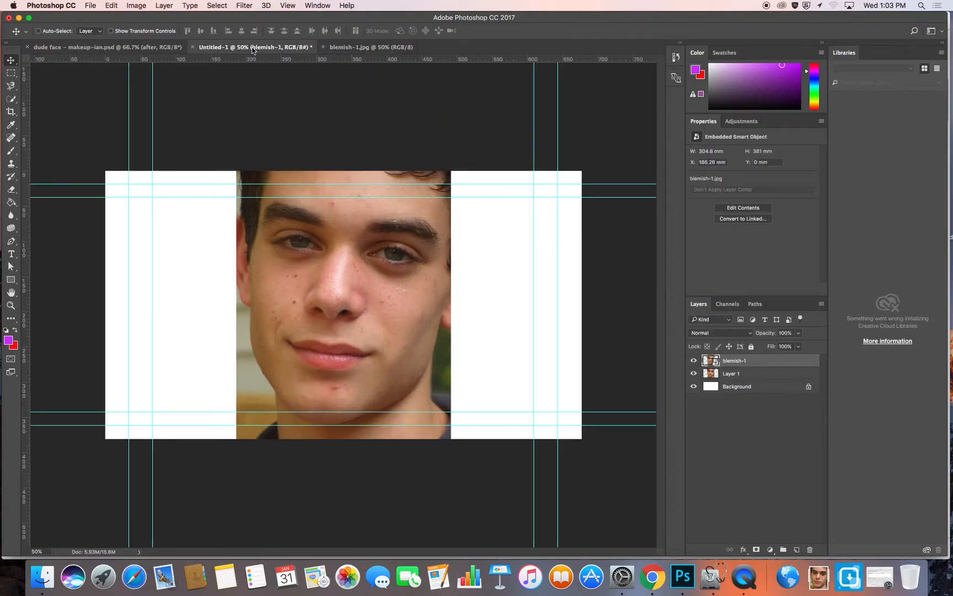
{"action": "left_click", "coordinate": [354, 47]}
- Select a rectangular area around the nose in blemish-1.jpg and fill it with the purple foreground color using the Paint Bucket
{"action": "left_click_drag", "start_coordinate": [337, 225], "coordinate": [343, 275]}
{"action": "left_click", "coordinate": [451, 218]}
{"action": "left_click", "coordinate": [11, 72]}
{"action": "left_click_drag", "start_coordinate": [296, 245], "coordinate": [369, 325]}
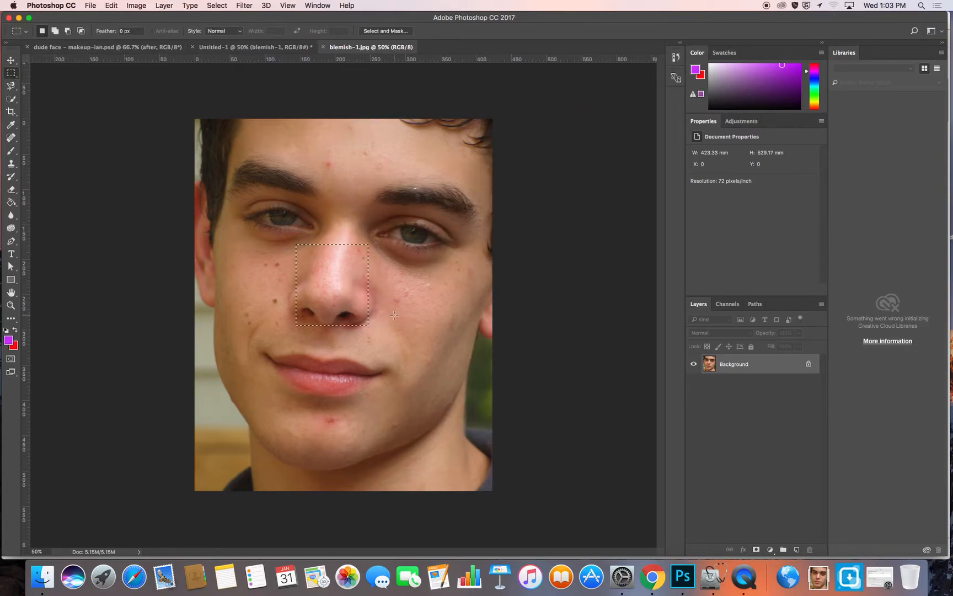
{"action": "key", "text": "shift+BackSpace"}
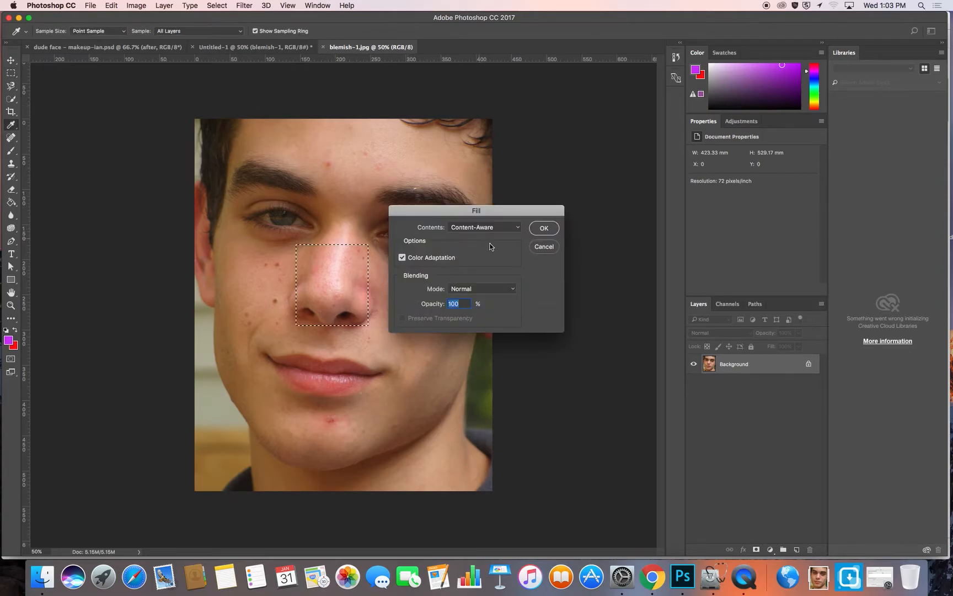
{"action": "left_click", "coordinate": [543, 247]}
{"action": "left_click", "coordinate": [10, 202]}
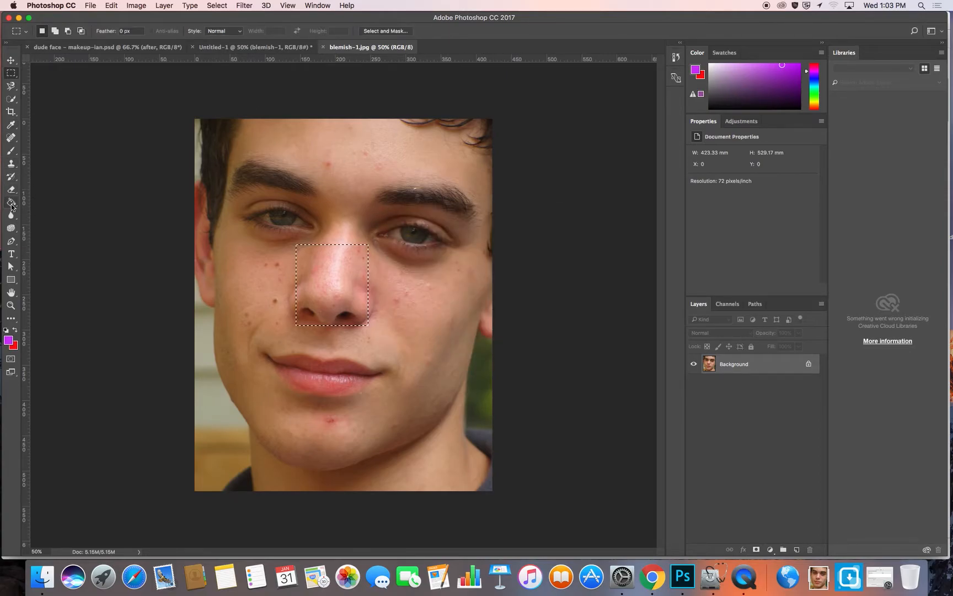
{"action": "left_click", "coordinate": [328, 276]}
{"action": "left_click", "coordinate": [308, 271]}
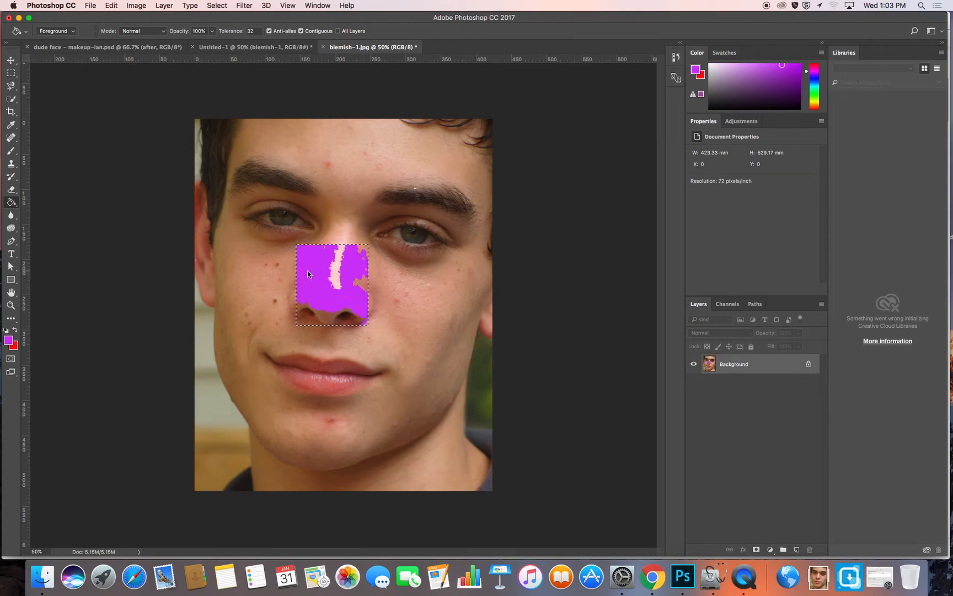
- Close blemish-1.jpg and save its changes as a JPEG at quality 8 to update the smart object
{"action": "left_click", "coordinate": [324, 47]}
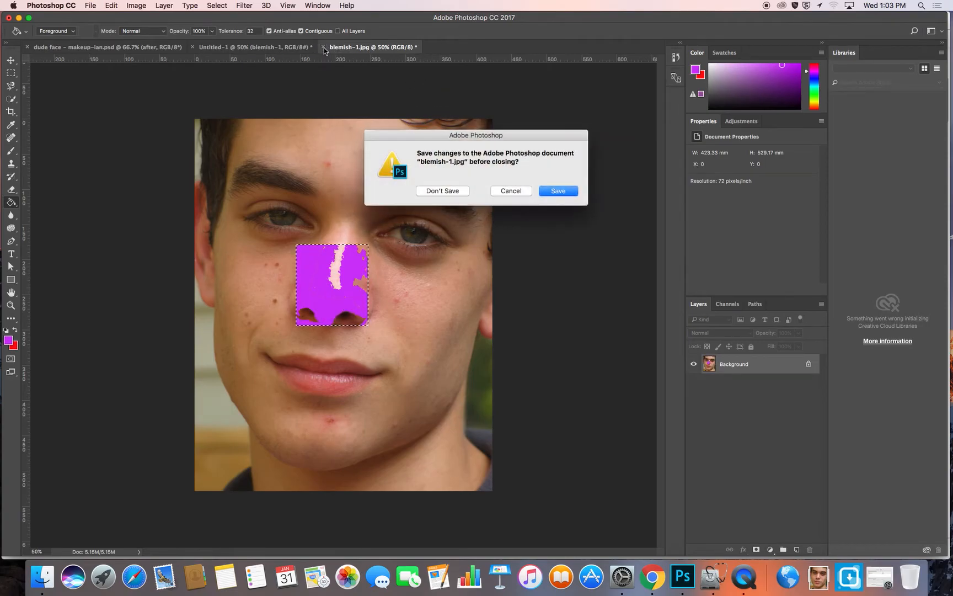
{"action": "left_click", "coordinate": [557, 190]}
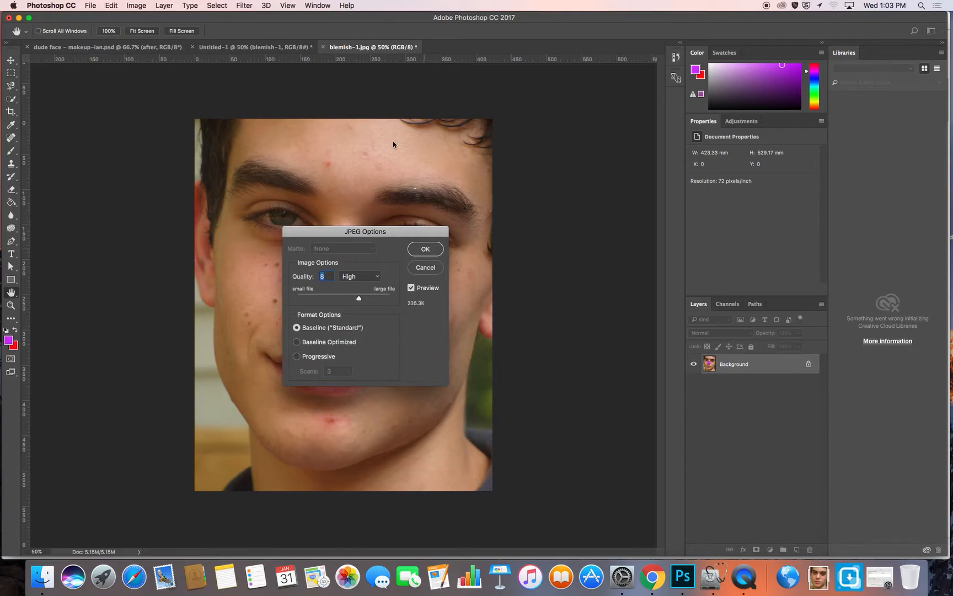
{"action": "key", "text": "Return"}
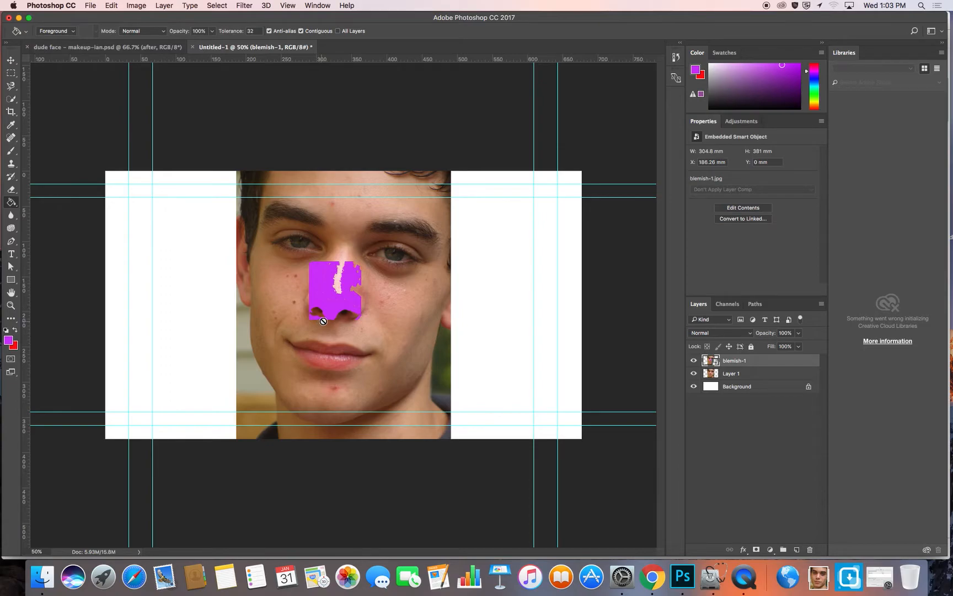
- Revert Untitled-1 in the history to the Place Embedded Smart Object state, undoing the smart object update
{"action": "left_click", "coordinate": [676, 57]}
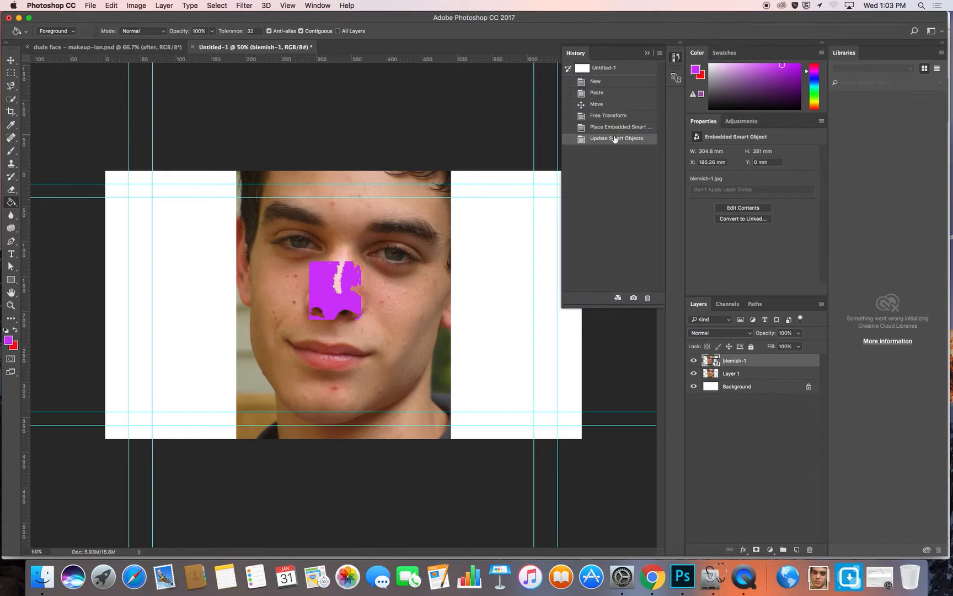
{"action": "left_click", "coordinate": [613, 128]}
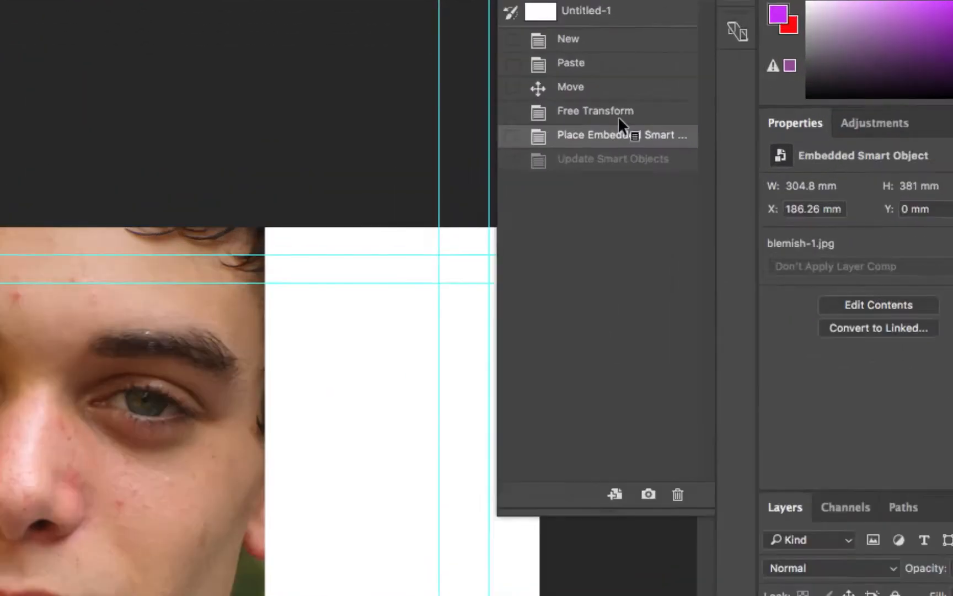
{"action": "left_click", "coordinate": [677, 58]}
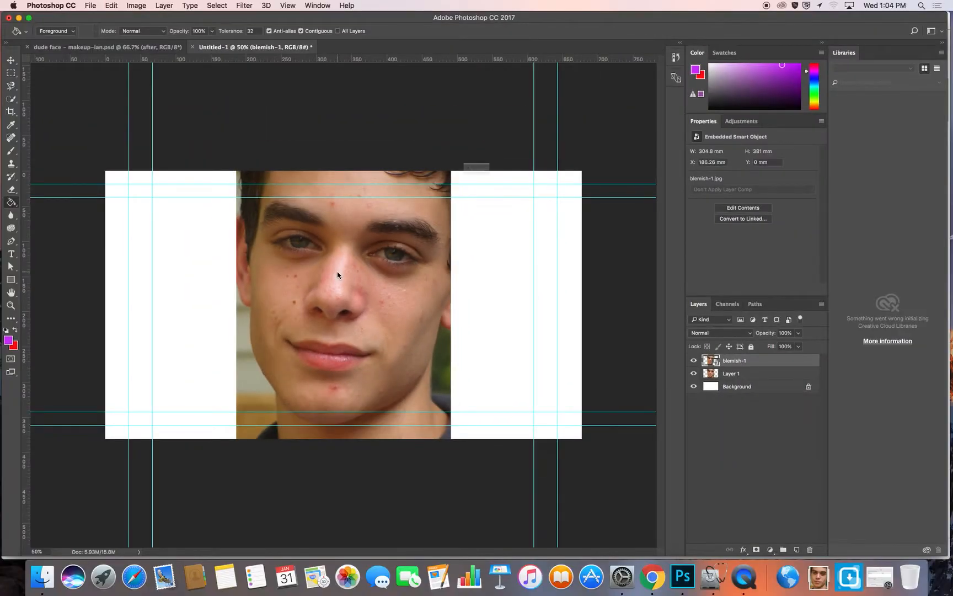
- Try to fill the nose on the blemish-1 smart object with the Paint Bucket and highlight "rasterized" in the warning
{"action": "left_click", "coordinate": [324, 273]}
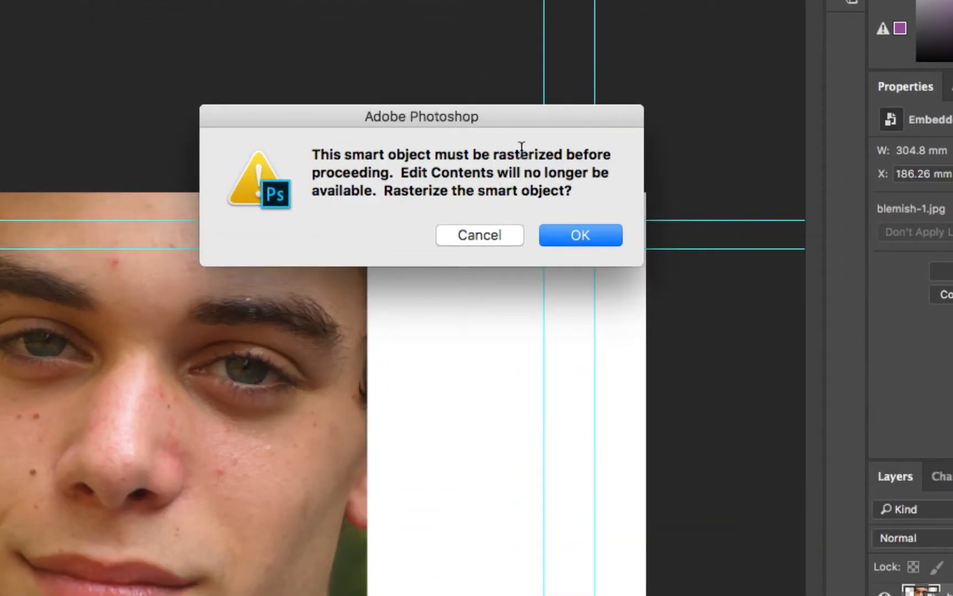
{"action": "left_click_drag", "start_coordinate": [494, 154], "coordinate": [563, 154]}
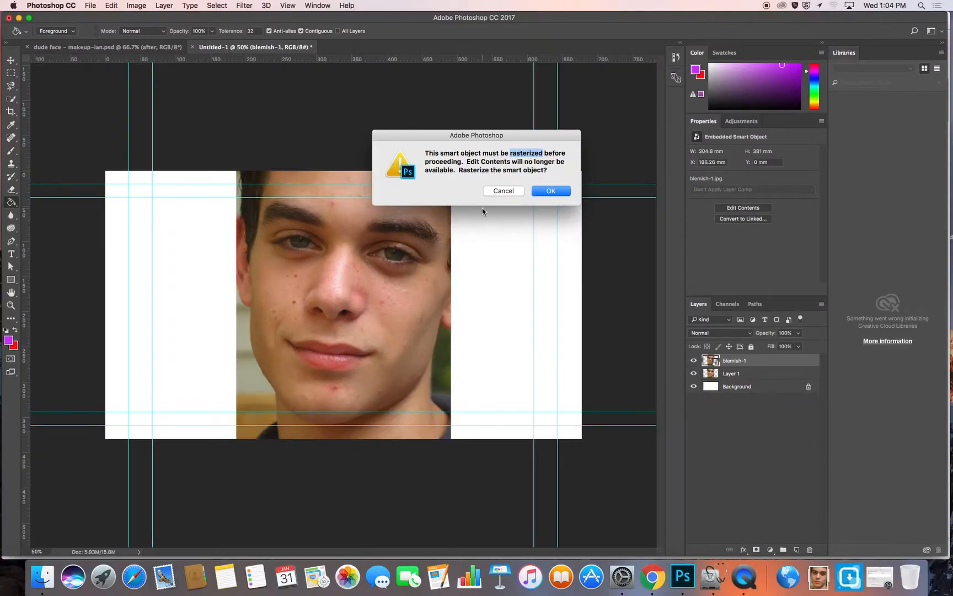
- Open a blank TextEdit document and write "Smart Object = link to a placed file"
{"action": "key", "text": "super+space"}
{"action": "type", "text": "texx"}
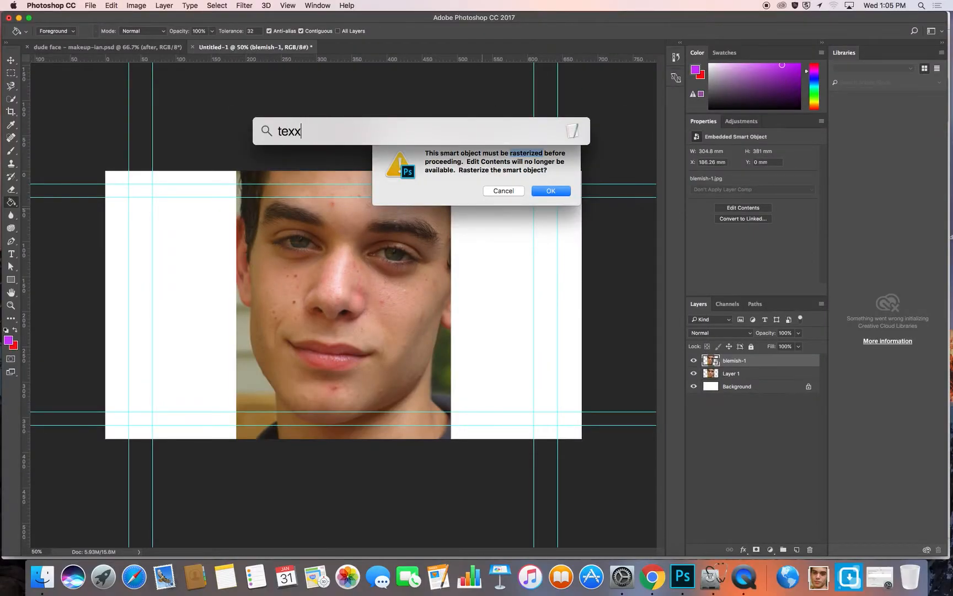
{"action": "key", "text": "BackSpace"}
{"action": "type", "text": "t"}
{"action": "key", "text": "Escape"}
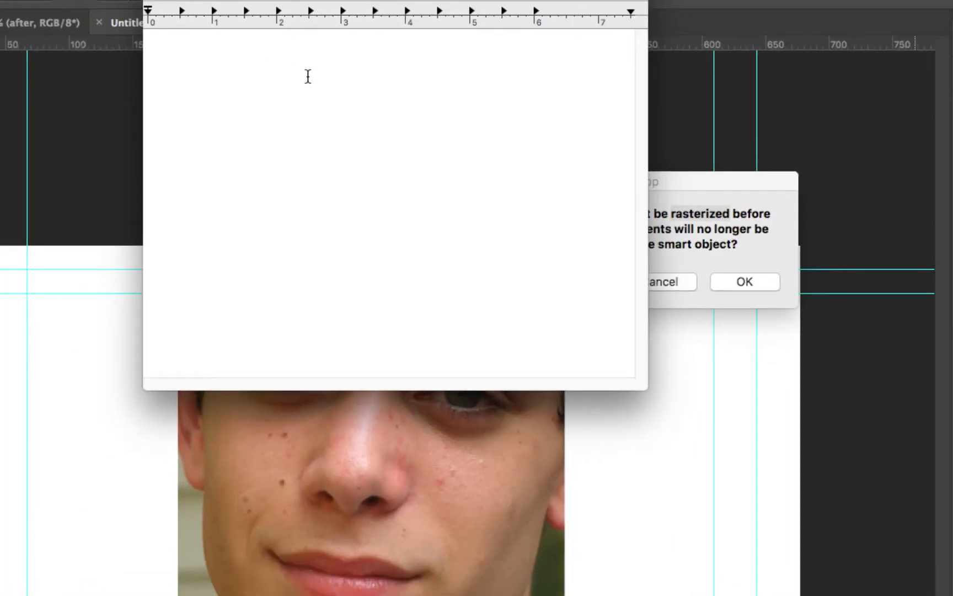
{"action": "type", "text": "Smart"}
{"action": "key", "text": "BackSpace"}
{"action": "type", "text": "t Object ="}
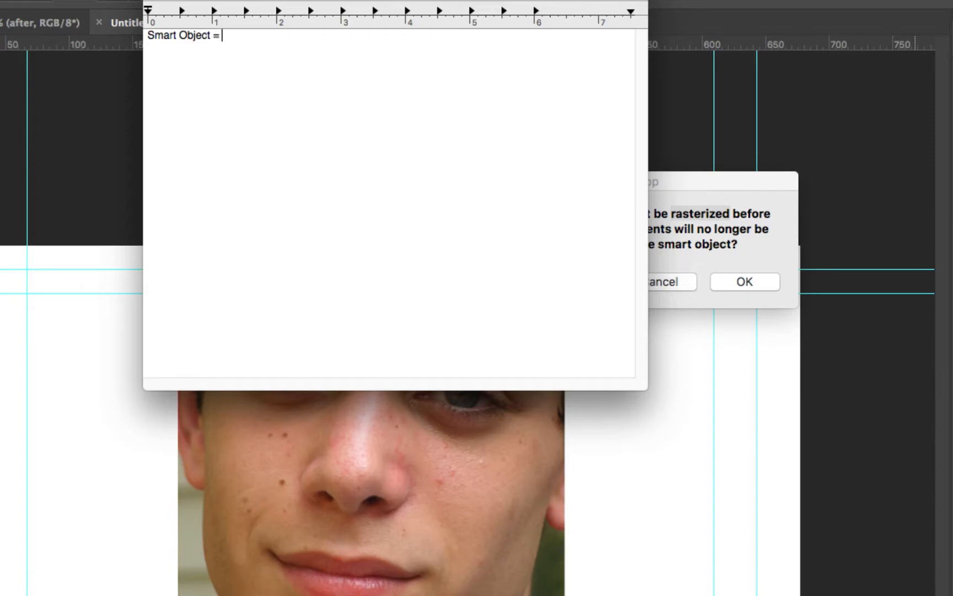
{"action": "type", "text": " link to a placed"}
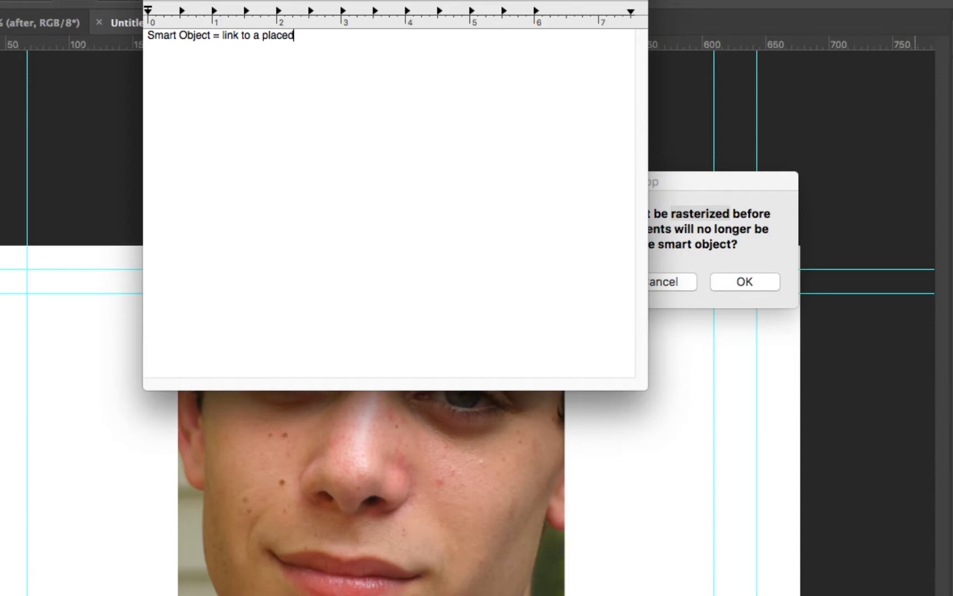
{"action": "type", "text": " file"}
{"action": "type", "text": " (update"}
- Continue the definition with "(right click, edit contents to open smart object original file"
{"action": "key", "text": "BackSpace"}
{"action": "key", "text": "BackSpace"}
{"action": "key", "text": "BackSpace"}
{"action": "key", "text": "BackSpace"}
{"action": "key", "text": "BackSpace"}
{"action": "key", "text": "BackSpace"}
{"action": "key", "text": "BackSpace"}
{"action": "type", "text": "ri"}
{"action": "key", "text": "BackSpace"}
{"action": "key", "text": "BackSpace"}
{"action": "type", "text": "(right click, "}
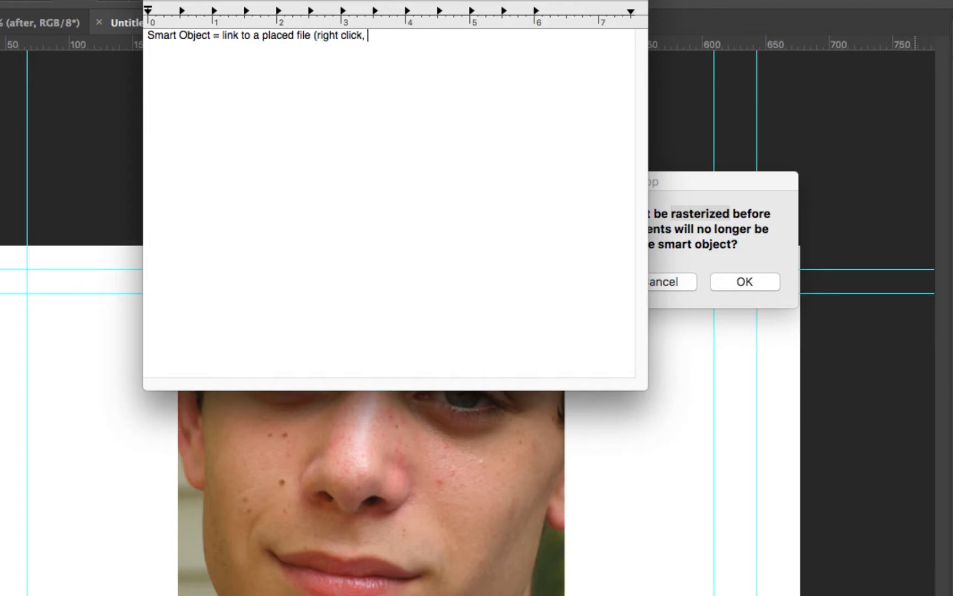
{"action": "type", "text": "edit contents to "}
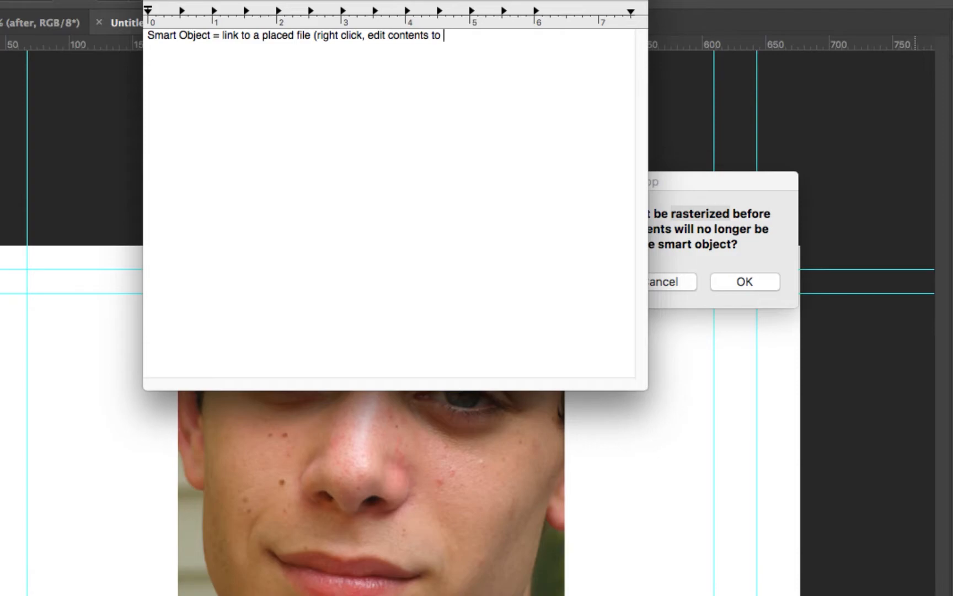
{"action": "type", "text": "open smart object "}
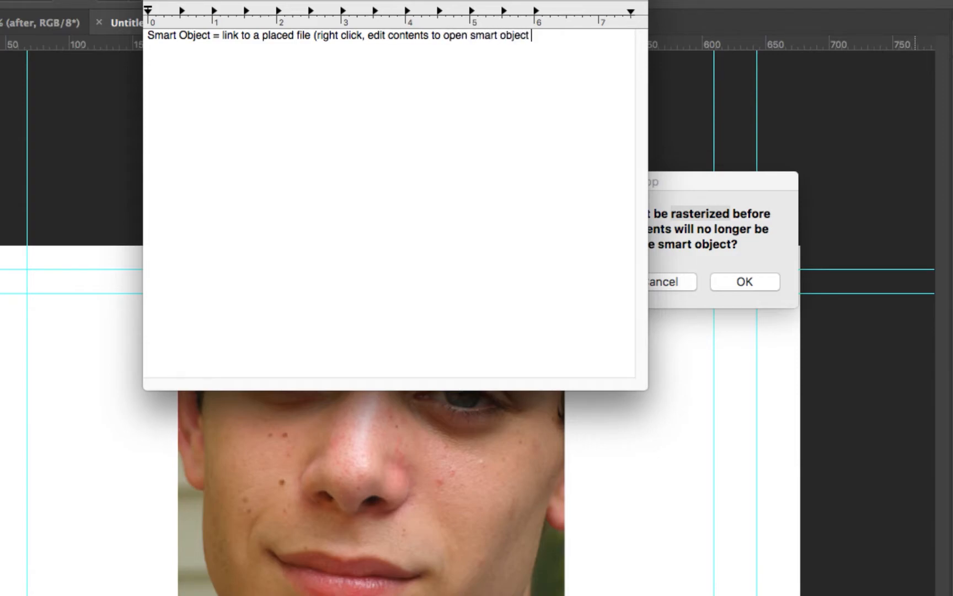
{"action": "type", "text": "original file.  Save to "}
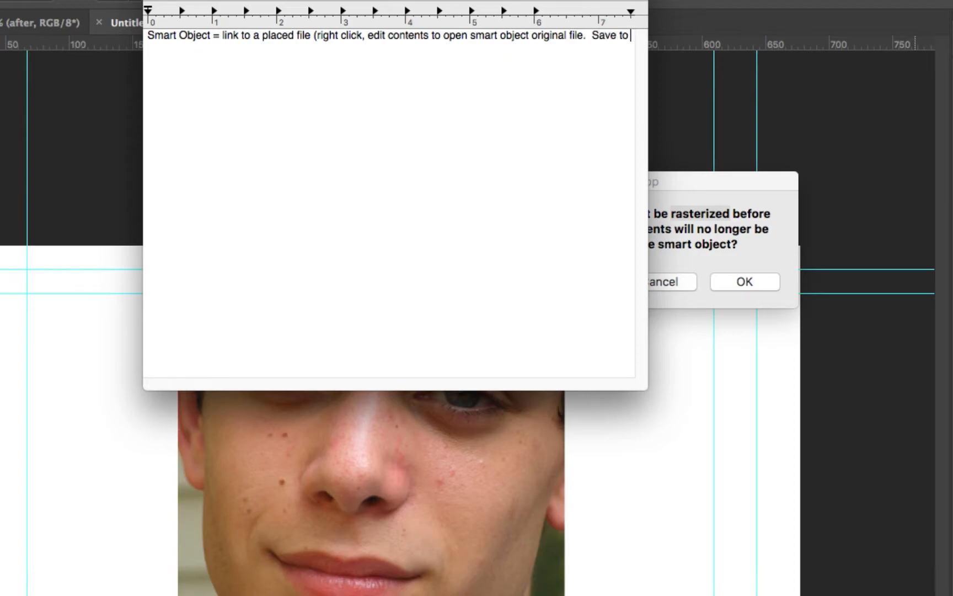
{"action": "type", "text": "make changes v"}
{"action": "type", "text": "isible in othe"}
{"action": "type", "text": "r rp"}
- Finish the smart object note with ". Save to make changes visible in original photoshop project)."
{"action": "key", "text": "BackSpace"}
{"action": "key", "text": "BackSpace"}
{"action": "key", "text": "BackSpace"}
{"action": "key", "text": "BackSpace"}
{"action": "key", "text": "BackSpace"}
{"action": "key", "text": "BackSpace"}
{"action": "key", "text": "BackSpace"}
{"action": "key", "text": "BackSpace"}
{"action": "type", "text": "original photoshop pr"}
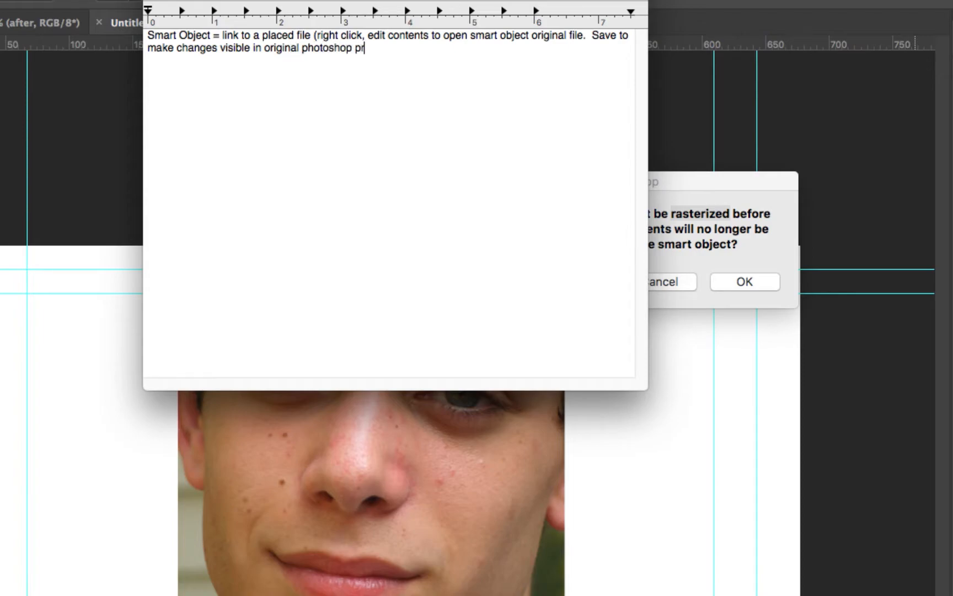
{"action": "type", "text": "oject)."}
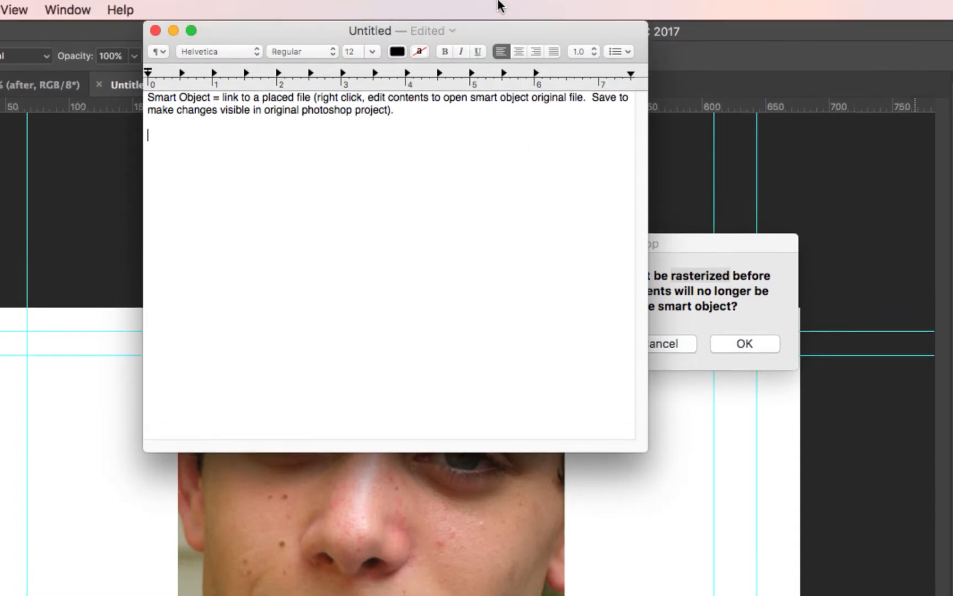
- Move the TextEdit note clear of the Photoshop warning and cancel rasterizing the smart object
{"action": "left_click_drag", "start_coordinate": [499, 30], "coordinate": [350, 33]}
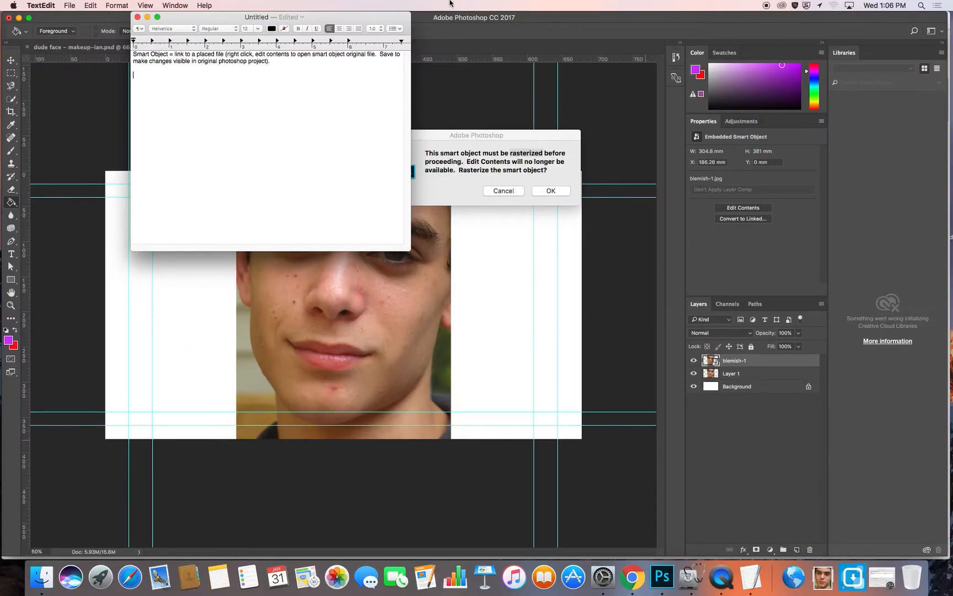
{"action": "left_click_drag", "start_coordinate": [322, 23], "coordinate": [318, 59]}
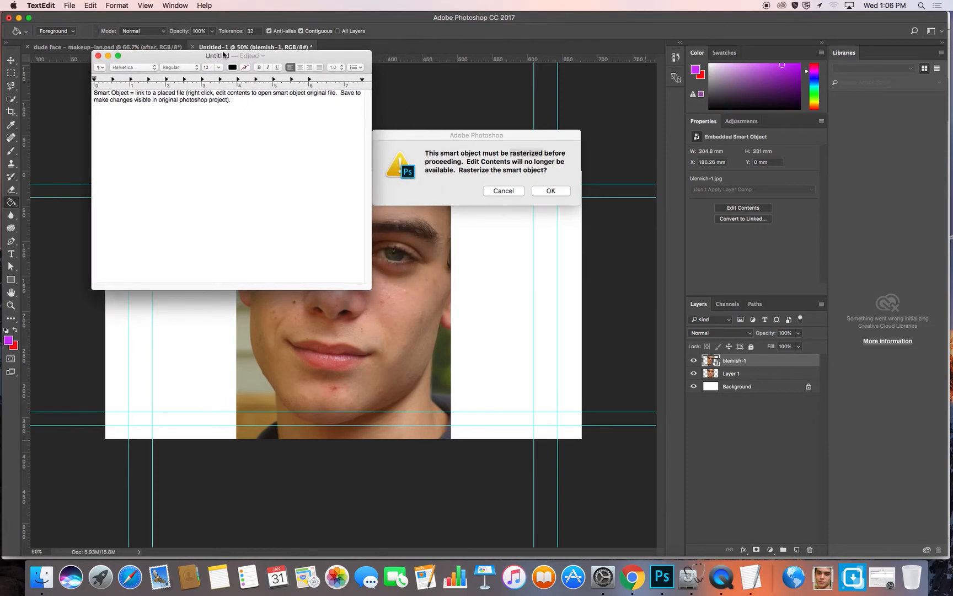
{"action": "left_click", "coordinate": [451, 35]}
{"action": "left_click", "coordinate": [503, 191]}
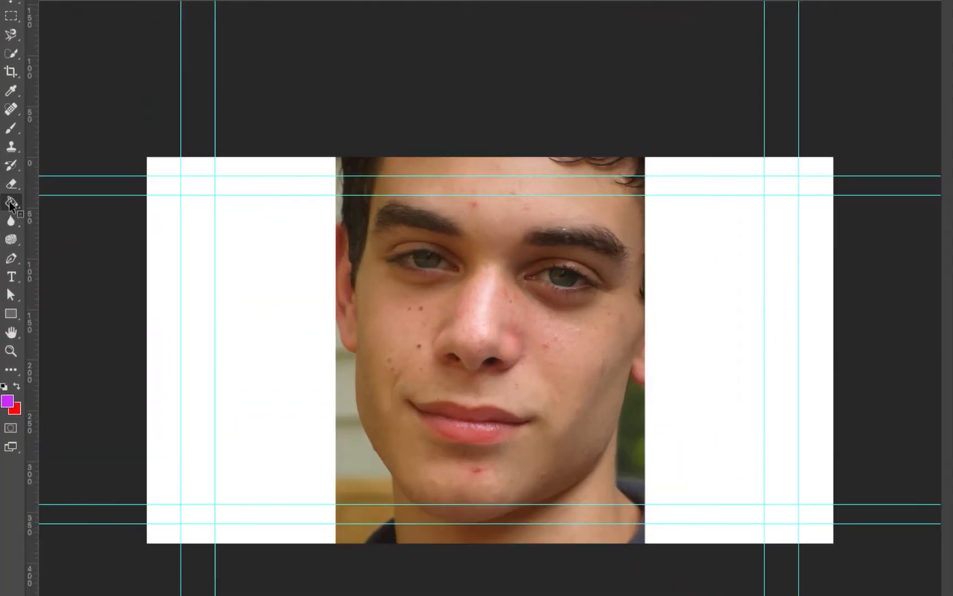
- Apply the Paint Bucket to the nose on the blemish-1 smart object again and highlight "raster" in the rasterize warning
{"action": "left_click", "coordinate": [11, 204]}
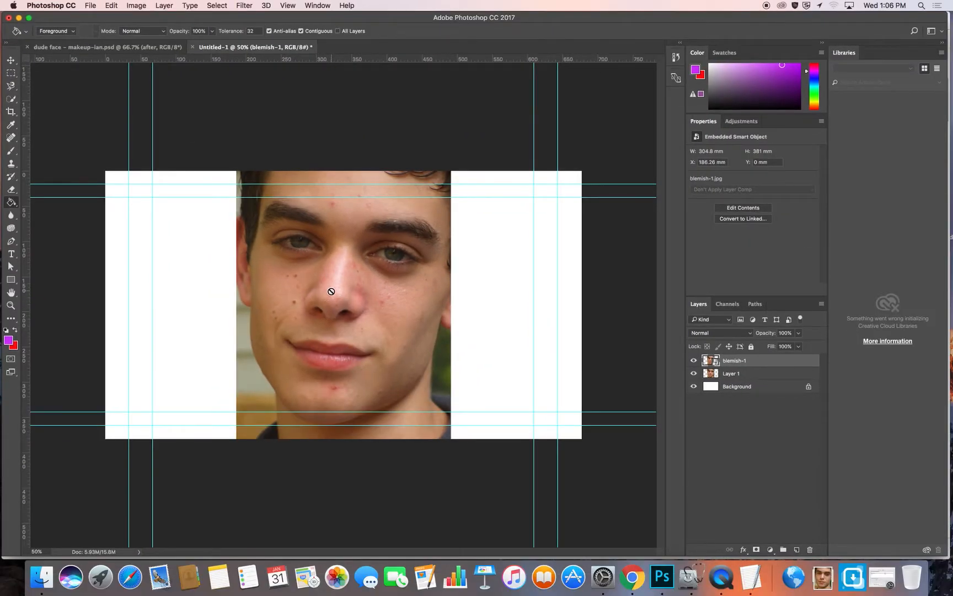
{"action": "left_click", "coordinate": [338, 291]}
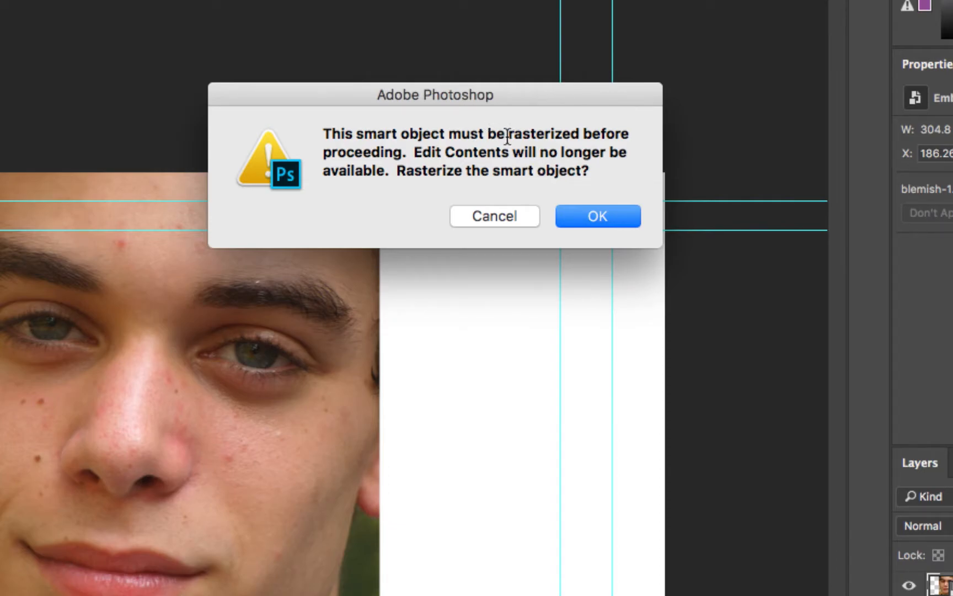
{"action": "left_click_drag", "start_coordinate": [508, 135], "coordinate": [550, 139]}
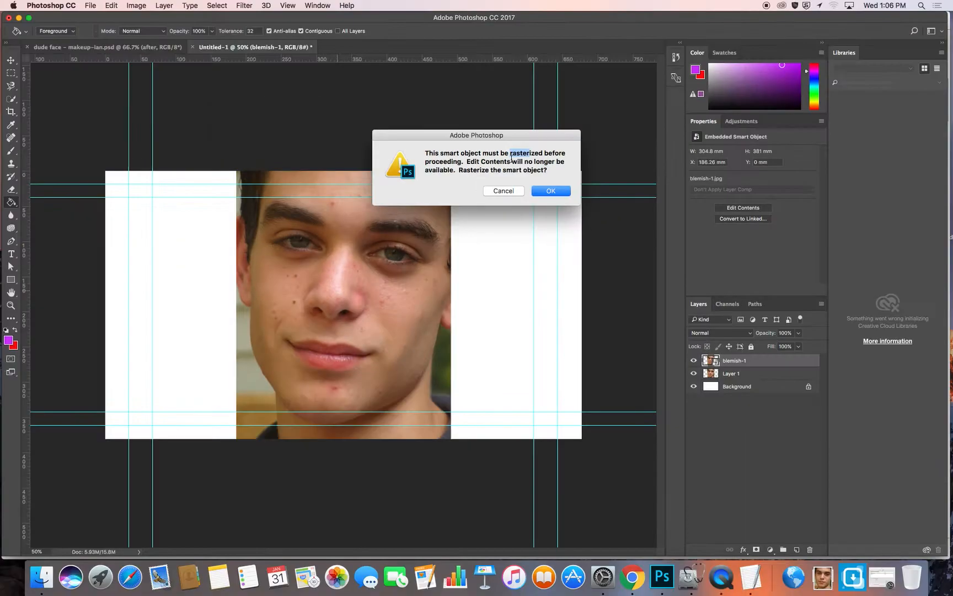
- Switch back to the TextEdit note and add the line "Raster = bitmap" below the smart object definition
{"action": "left_click", "coordinate": [750, 576]}
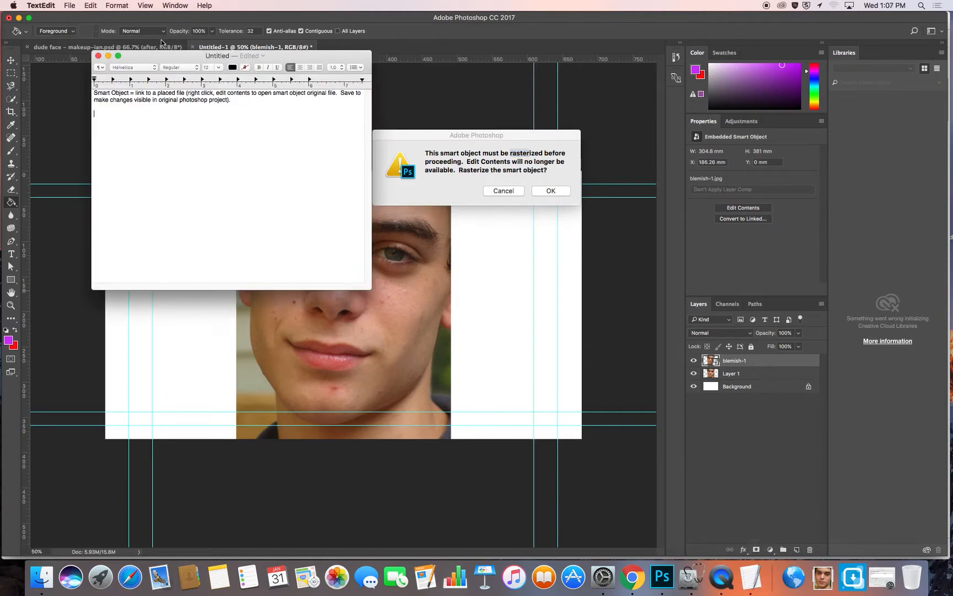
{"action": "key", "text": "Return"}
{"action": "key", "text": "Return"}
{"action": "type", "text": "Raster -"}
{"action": "key", "text": "BackSpace"}
{"action": "key", "text": "BackSpace"}
{"action": "type", "text": "= bitmap "}
{"action": "type", "text": "Rasterize "}
{"action": "type", "text": "="}
{"action": "type", "text": " make "}
{"action": "type", "text": "a s"}
{"action": "type", "text": "mart or vector"}
{"action": "type", "text": " object"}
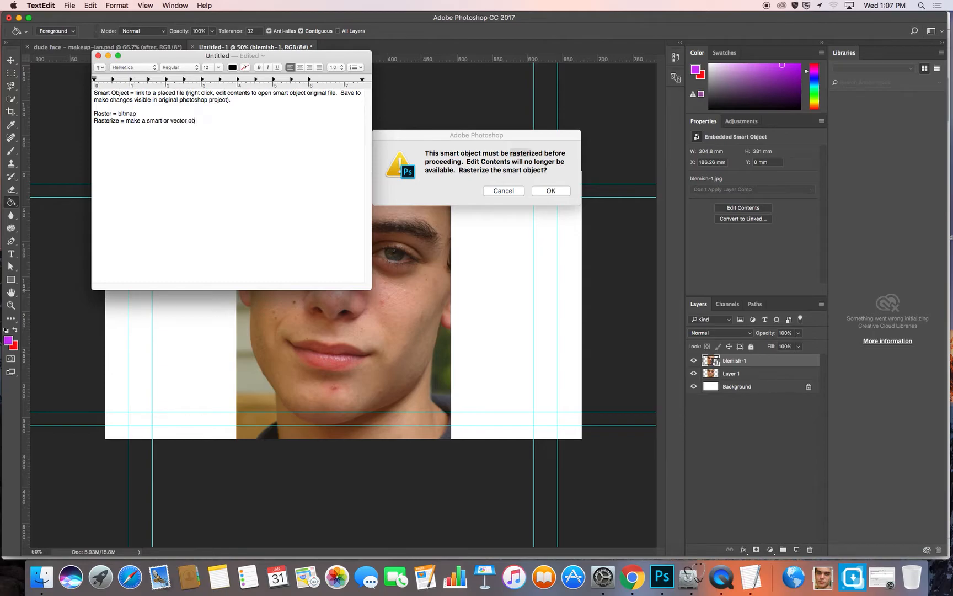
{"action": "type", "text": " into a big"}
- Add the line "Rasterize = make a smart or vector object into a bitmap image" to the note
{"action": "key", "text": "BackSpace"}
{"action": "type", "text": "tmap image"}
- Return to Photoshop, accept rasterizing the blemish-1 smart object, and switch to the Move tool
{"action": "left_click", "coordinate": [478, 140]}
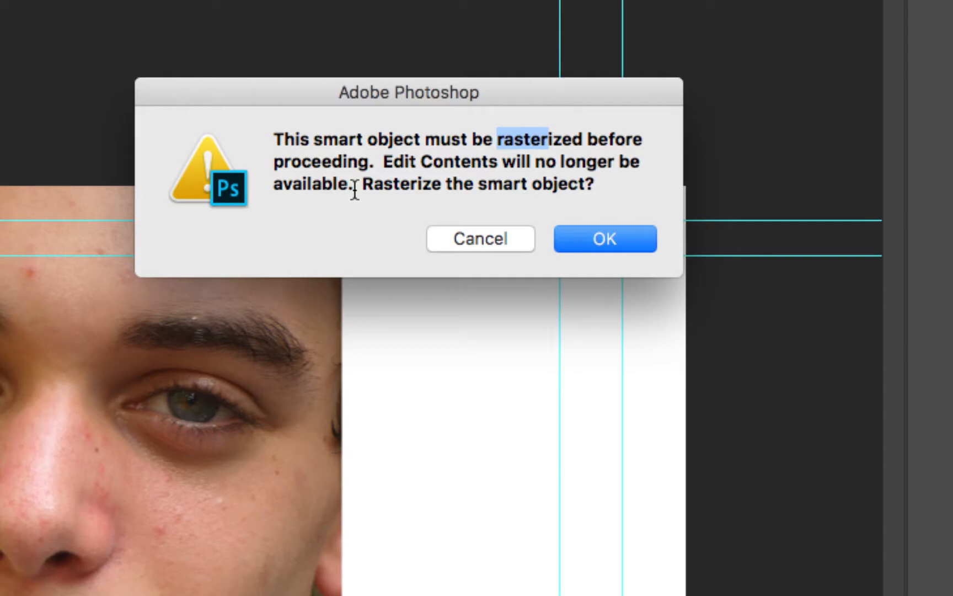
{"action": "left_click", "coordinate": [586, 238]}
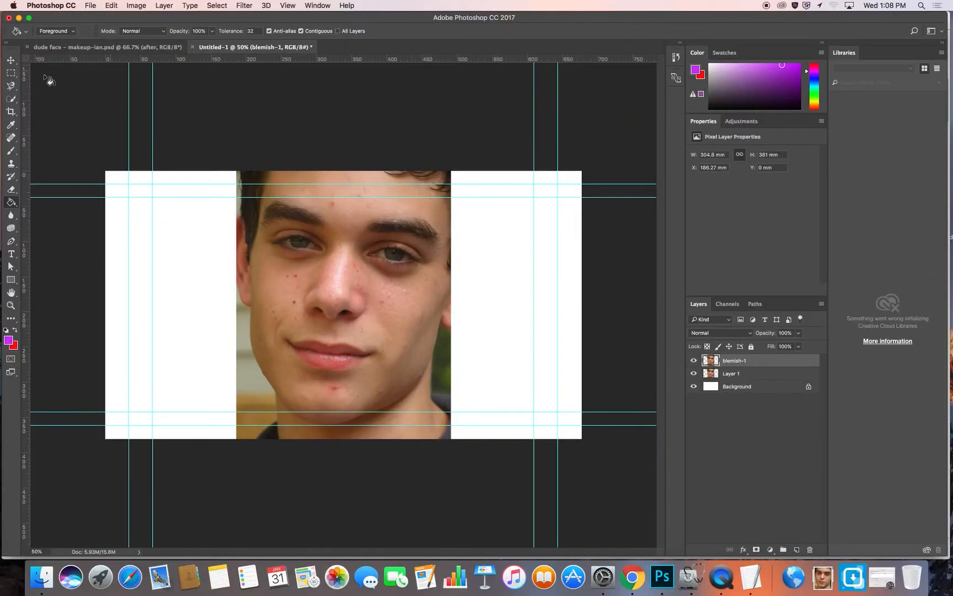
{"action": "left_click", "coordinate": [10, 60]}
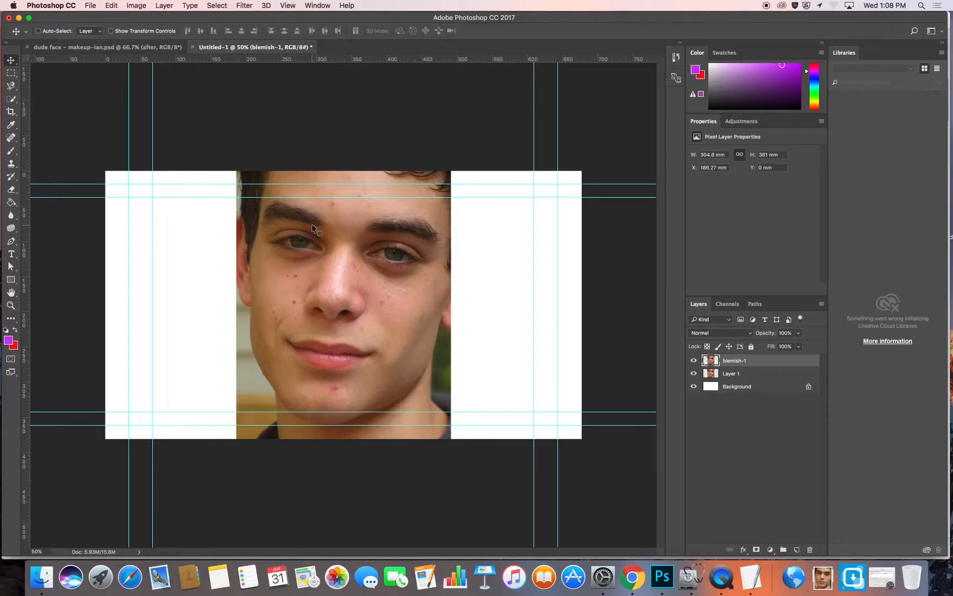
- Toggle the visibility of blemish-1 to check the portrait beneath it, and rename Layer 1 as "before"
{"action": "left_click", "coordinate": [694, 362]}
{"action": "left_click", "coordinate": [694, 362]}
{"action": "left_click", "coordinate": [695, 362]}
{"action": "left_click", "coordinate": [695, 362]}
{"action": "left_click", "coordinate": [732, 374]}
{"action": "double_click", "coordinate": [744, 374]}
{"action": "type", "text": "before"}
{"action": "key", "text": "Return"}
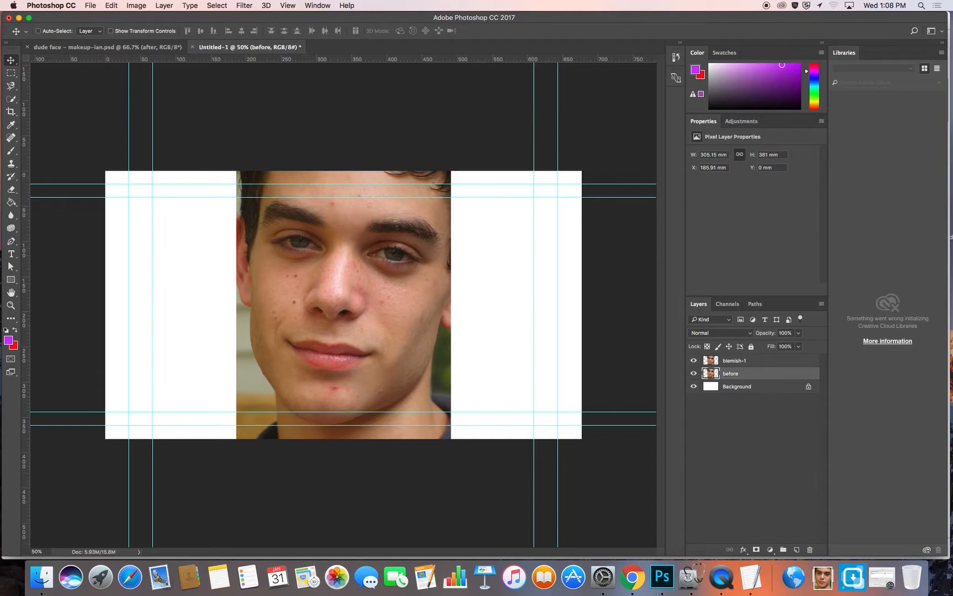
- Rename the blemish-1 layer as "after"
{"action": "left_click", "coordinate": [742, 362]}
{"action": "double_click", "coordinate": [734, 360]}
{"action": "type", "text": "after"}
{"action": "key", "text": "Return"}
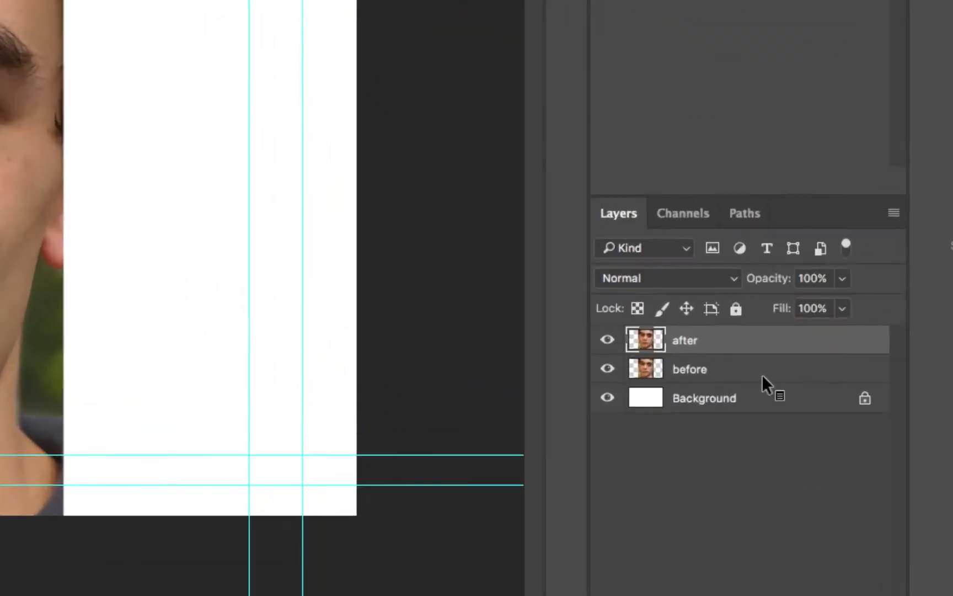
- Lock all attributes of the "before" layer and make the "after" layer active
{"action": "left_click", "coordinate": [725, 379]}
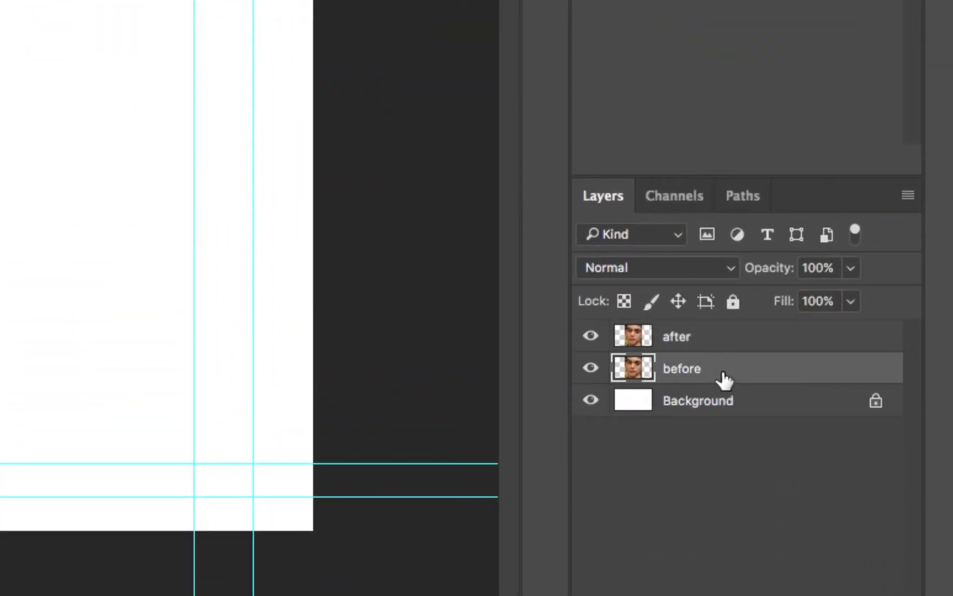
{"action": "left_click", "coordinate": [732, 301]}
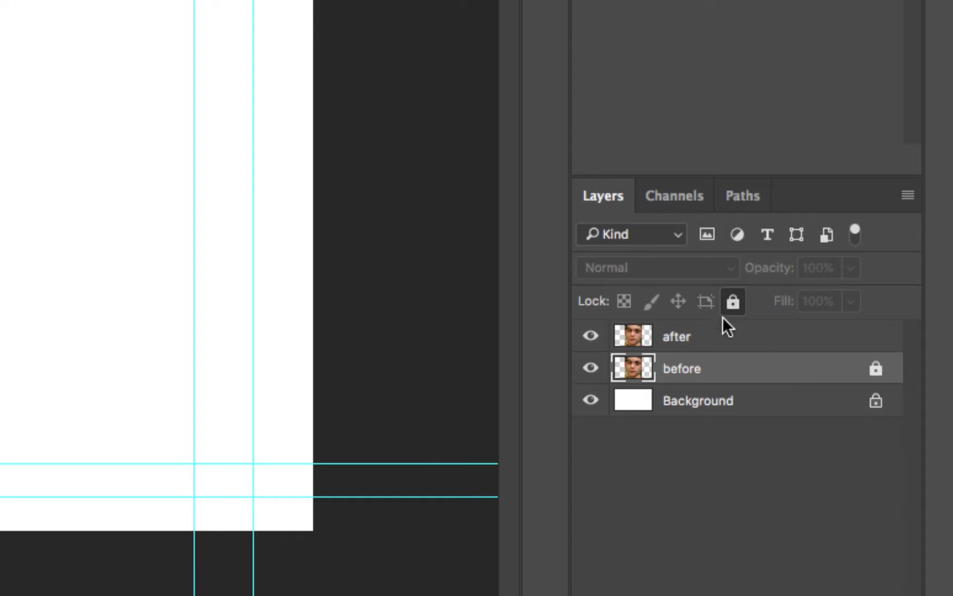
{"action": "left_click", "coordinate": [719, 338]}
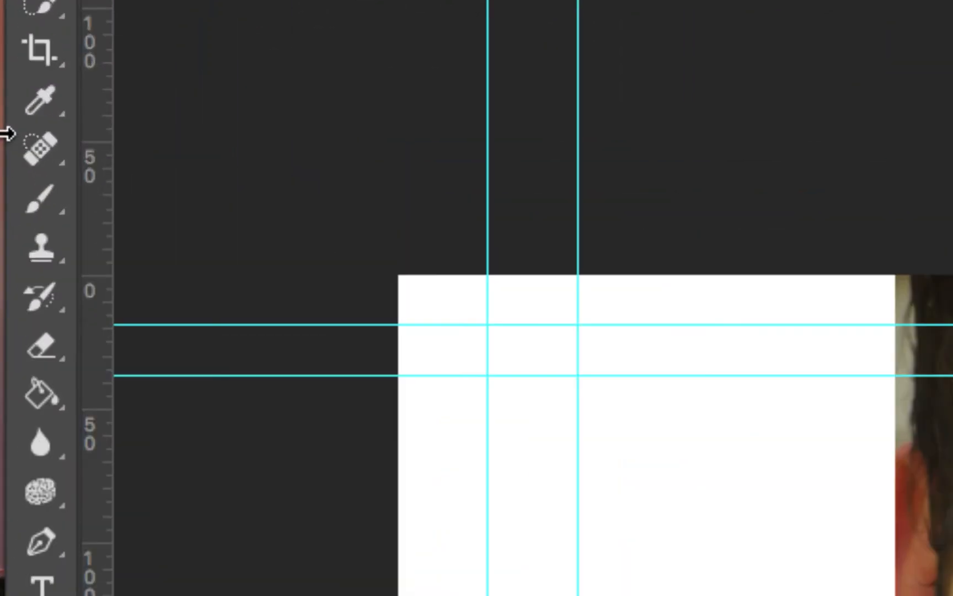
- Choose the Spot Healing Brush Tool and set its brush hardness to 0%
{"action": "left_click", "coordinate": [35, 149]}
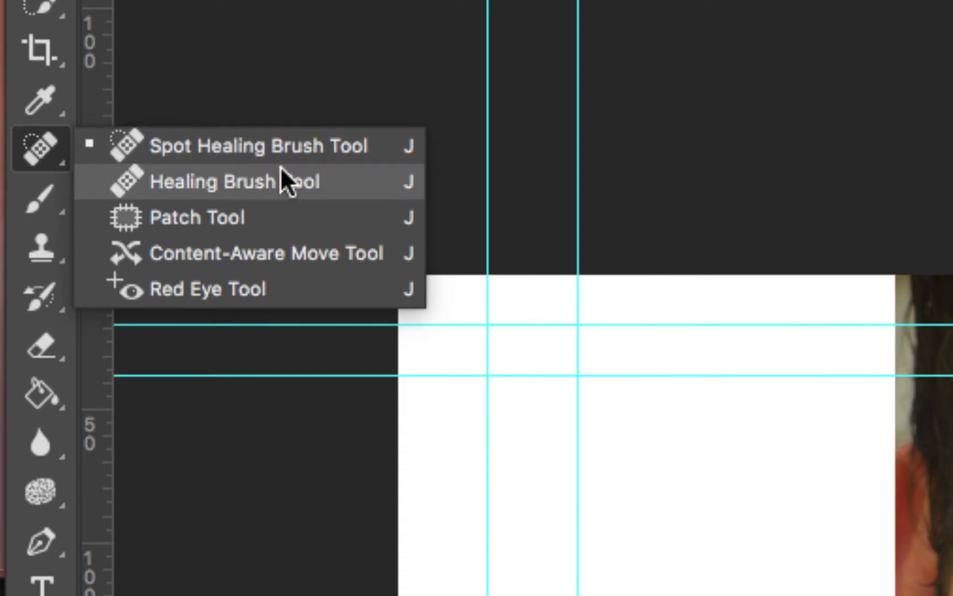
{"action": "left_click", "coordinate": [242, 142]}
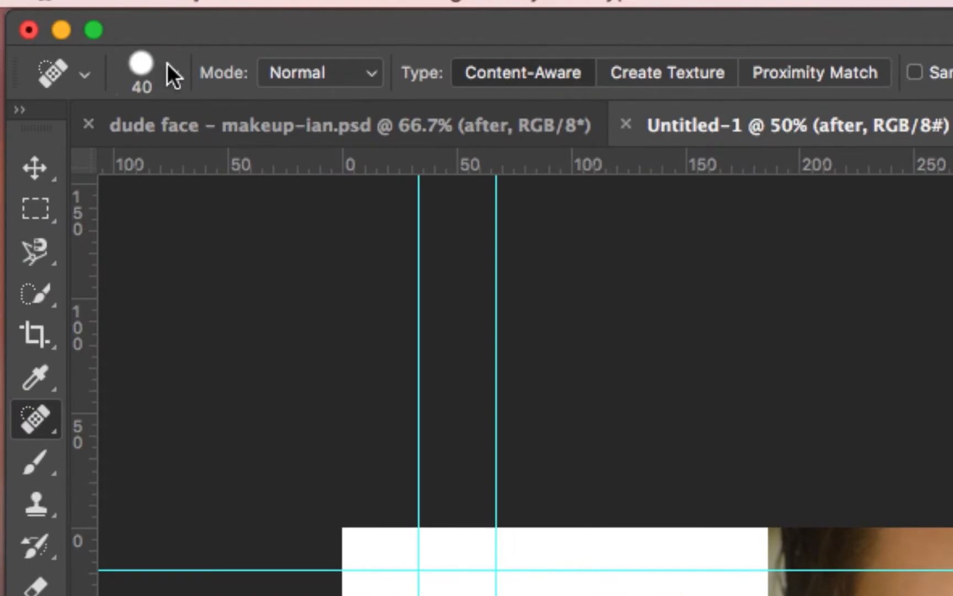
{"action": "left_click", "coordinate": [53, 31]}
{"action": "left_click_drag", "start_coordinate": [385, 237], "coordinate": [55, 234]}
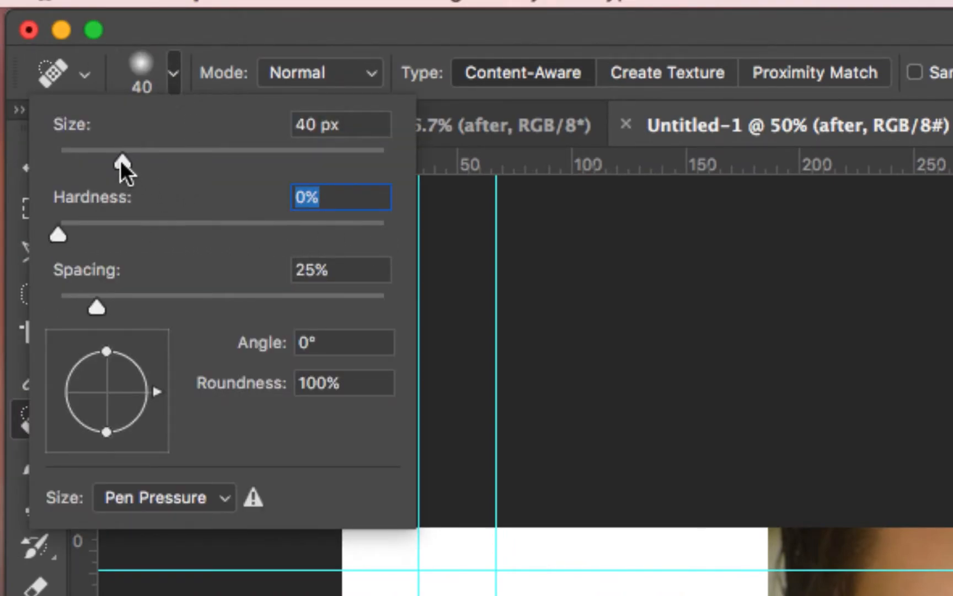
- Reselect the Spot Healing Brush Tool and check its brush size and 0% hardness settings
{"action": "mouse_move", "coordinate": [61, 235]}
{"action": "left_mouse_down"}
{"action": "mouse_move", "coordinate": [113, 237]}
{"action": "mouse_move", "coordinate": [56, 234]}
{"action": "left_mouse_up"}
{"action": "left_click", "coordinate": [238, 19]}
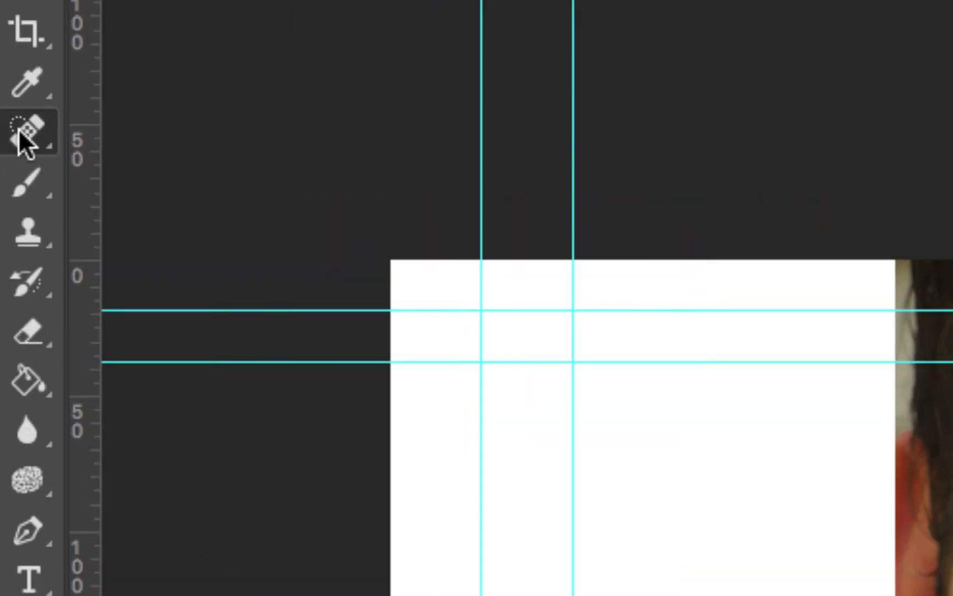
{"action": "right_click", "coordinate": [22, 143]}
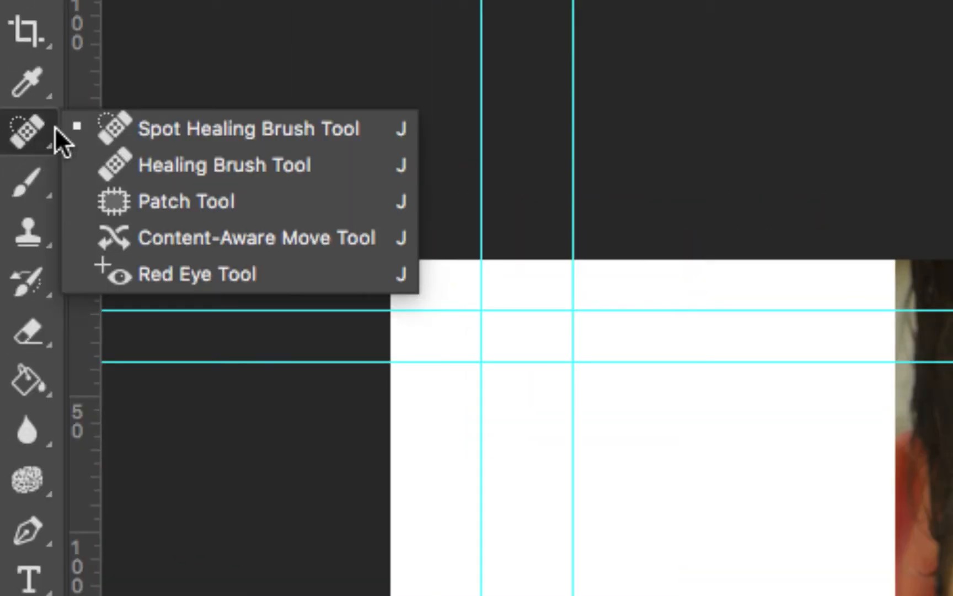
{"action": "left_click", "coordinate": [231, 127]}
{"action": "left_click", "coordinate": [54, 32]}
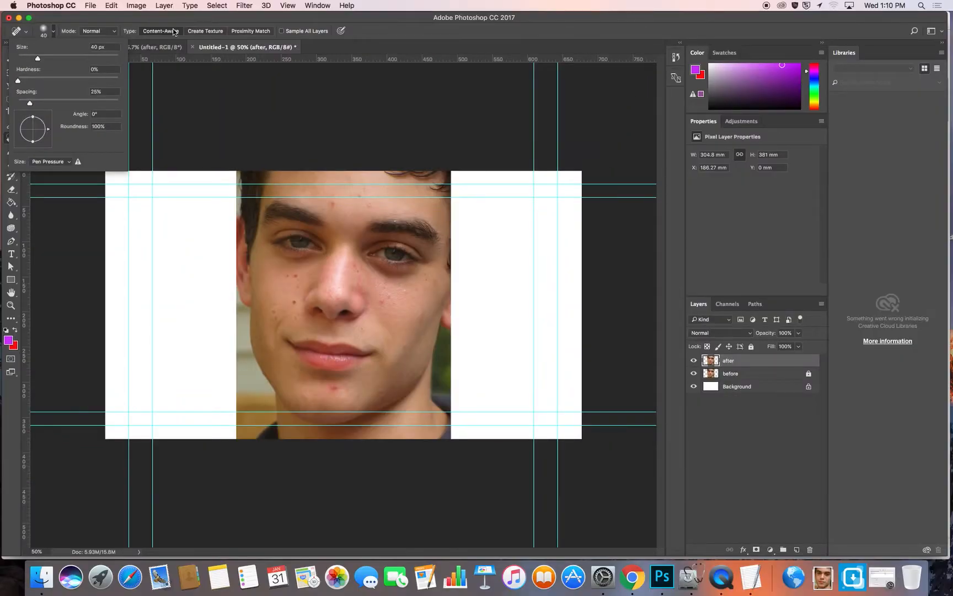
{"action": "left_click", "coordinate": [182, 22]}
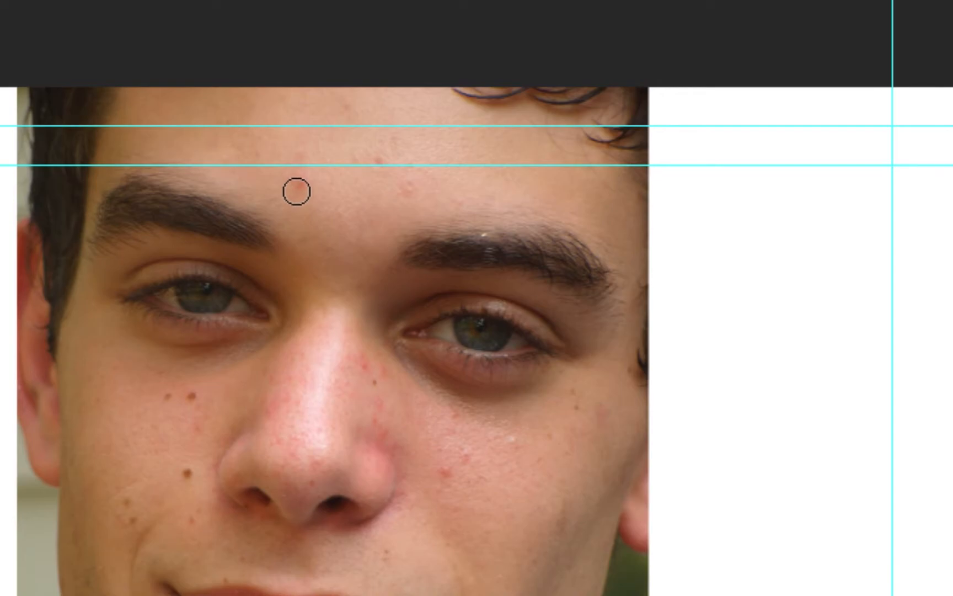
- Enlarge the brush to 60 px and heal the red blemish above the eyebrows and the red spot on the cheek
{"action": "key", "text": "bracketright"}
{"action": "key", "text": "bracketleft"}
{"action": "key", "text": "bracketright"}
{"action": "key", "text": "bracketright"}
{"action": "left_click", "coordinate": [298, 181]}
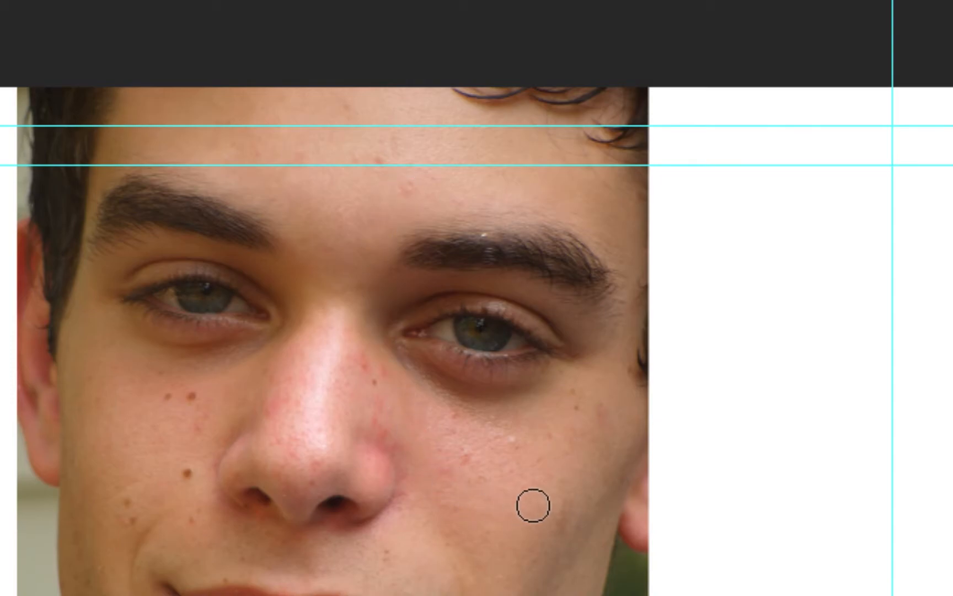
{"action": "mouse_move", "coordinate": [442, 472]}
{"action": "left_mouse_down"}
{"action": "mouse_move", "coordinate": [445, 484]}
{"action": "mouse_move", "coordinate": [484, 462]}
{"action": "left_mouse_up"}
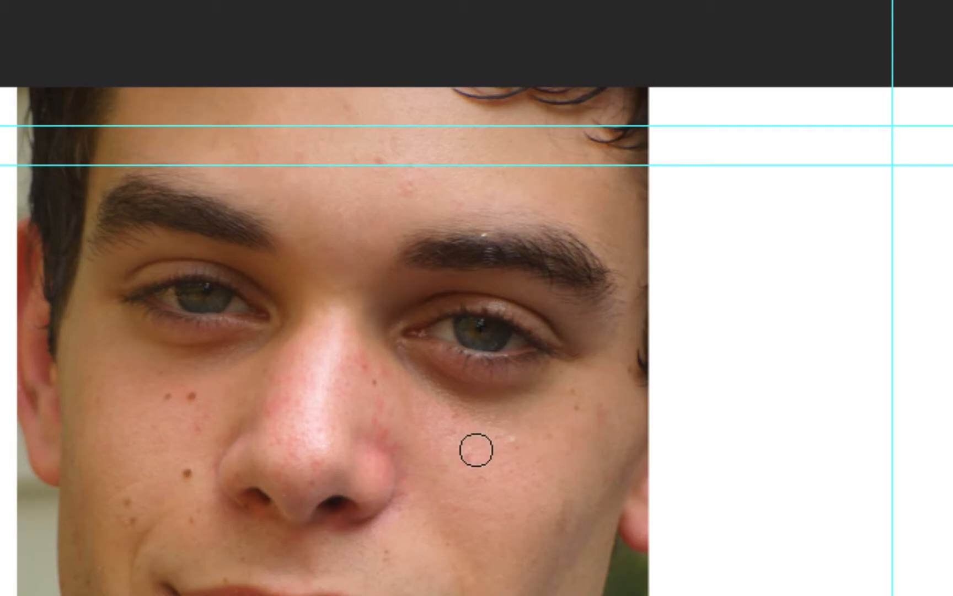
- Heal the red spot on the cheek below the inner corner of the eye in a close-up view
{"action": "scroll", "coordinate": [447, 438], "scroll_direction": "down", "scroll_amount": 8}
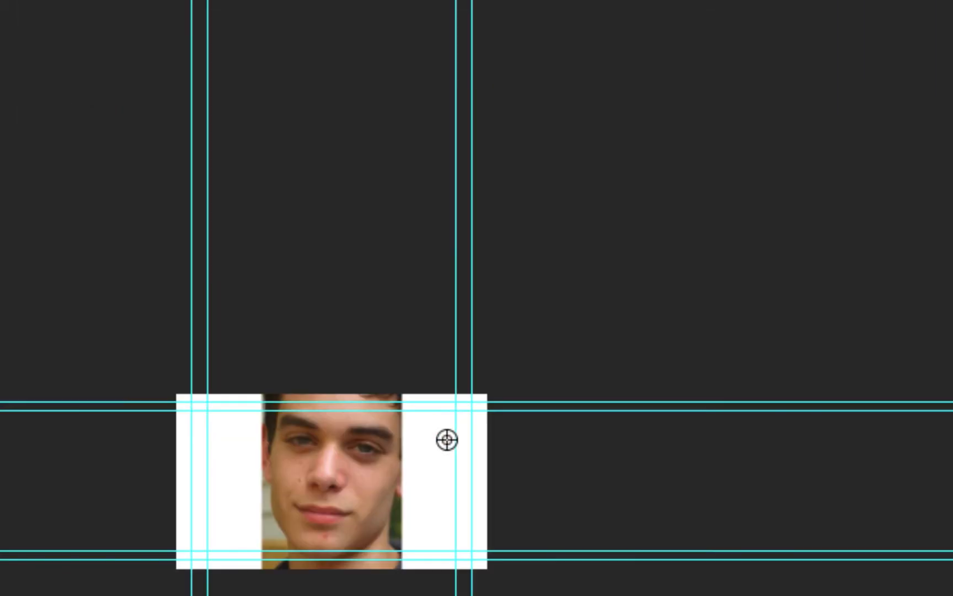
{"action": "scroll", "coordinate": [416, 442], "scroll_direction": "up", "scroll_amount": 7}
{"action": "scroll", "coordinate": [435, 440], "scroll_direction": "up", "scroll_amount": 10}
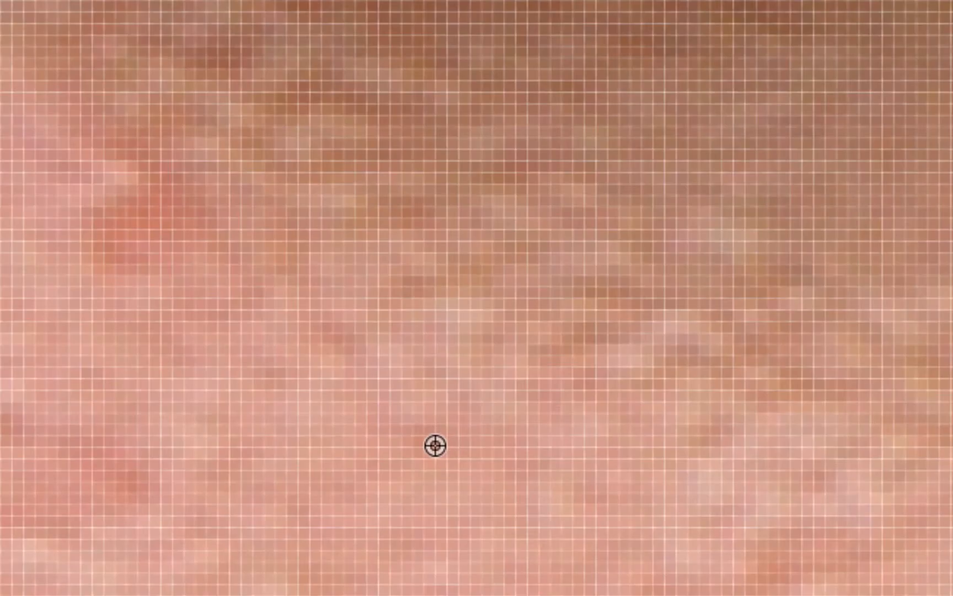
{"action": "scroll", "coordinate": [411, 371], "scroll_direction": "down", "scroll_amount": 5}
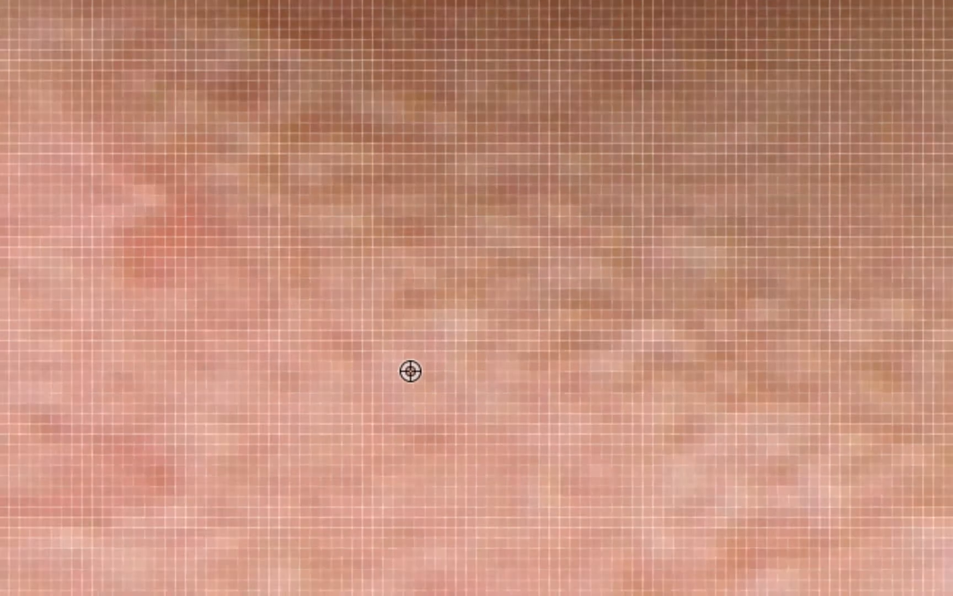
{"action": "scroll", "coordinate": [411, 371], "scroll_direction": "up", "scroll_amount": 2}
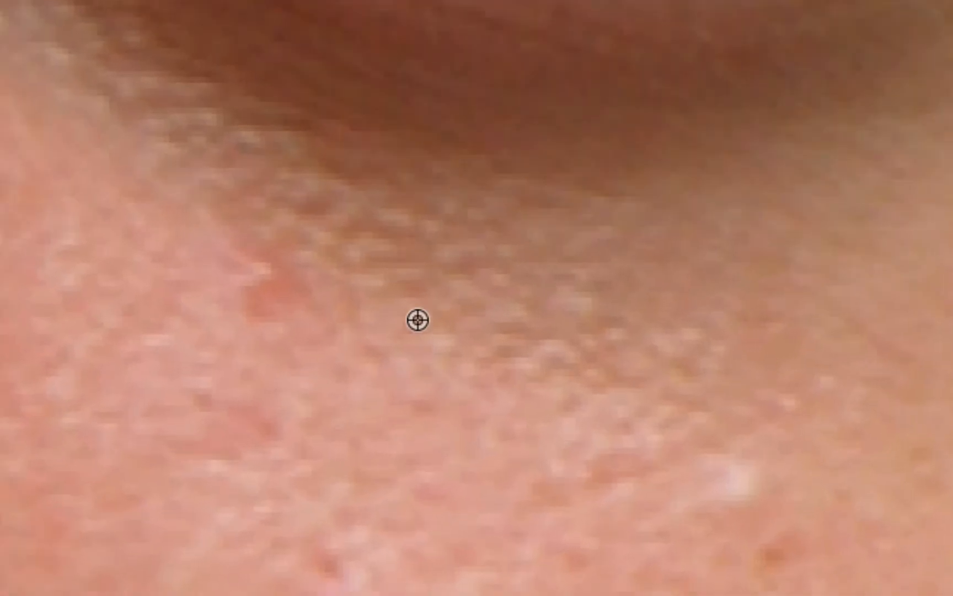
{"action": "scroll", "coordinate": [415, 381], "scroll_direction": "up", "scroll_amount": 5}
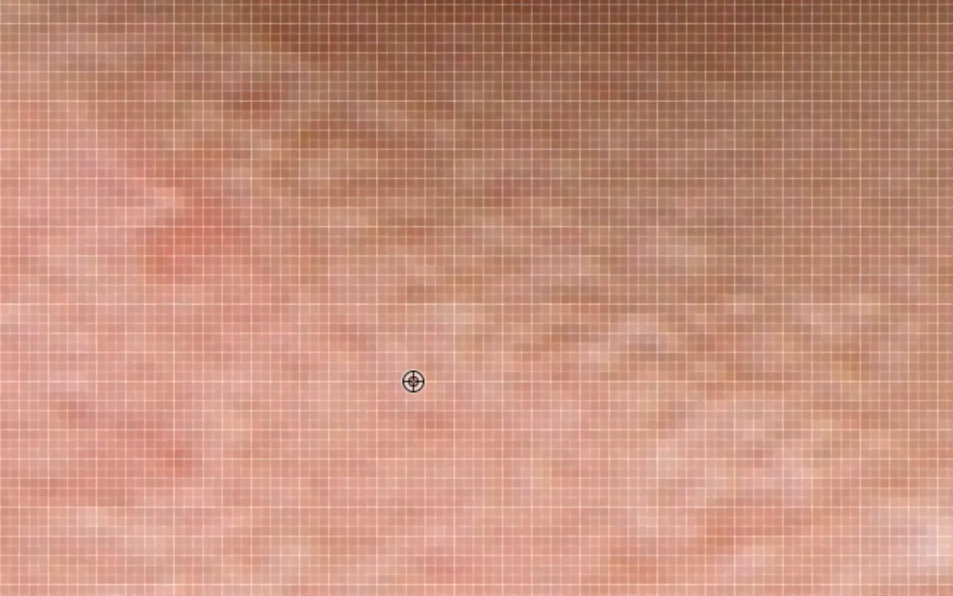
{"action": "scroll", "coordinate": [393, 342], "scroll_direction": "up", "scroll_amount": 3}
{"action": "scroll", "coordinate": [402, 355], "scroll_direction": "down", "scroll_amount": 4}
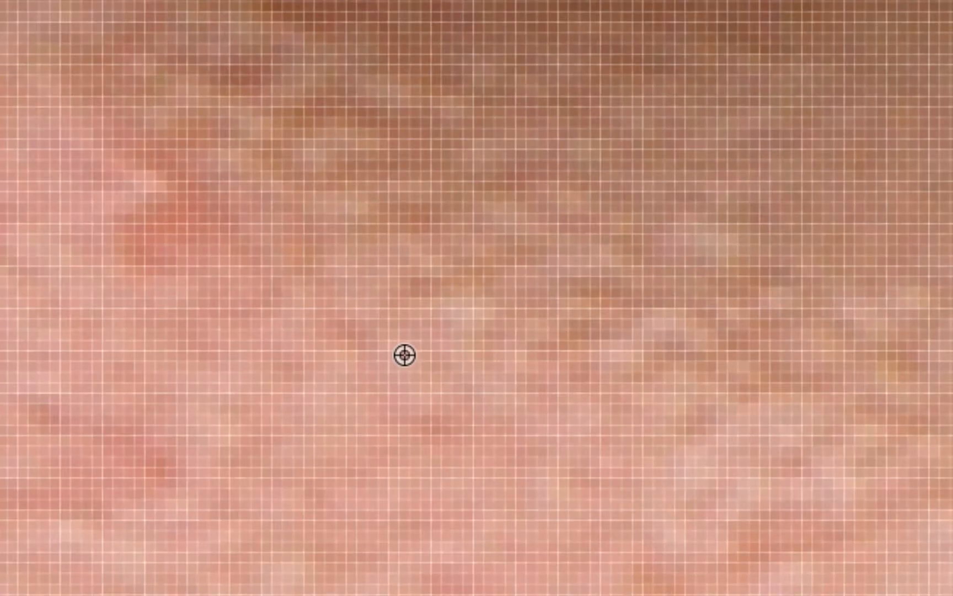
{"action": "mouse_move", "coordinate": [317, 318]}
{"action": "left_mouse_down"}
{"action": "mouse_move", "coordinate": [288, 308]}
{"action": "mouse_move", "coordinate": [229, 320]}
{"action": "left_mouse_up"}
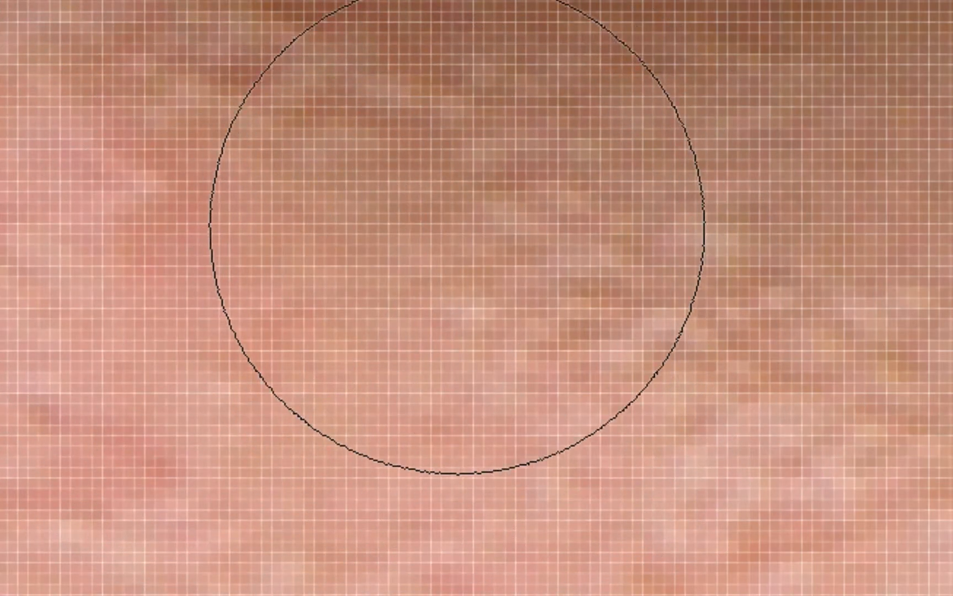
{"action": "left_click", "coordinate": [379, 308], "text": "alt"}
- Heal the pair of small moles on the opposite cheek, level with the bridge of the nose
{"action": "scroll", "coordinate": [379, 307], "scroll_direction": "down", "scroll_amount": 6}
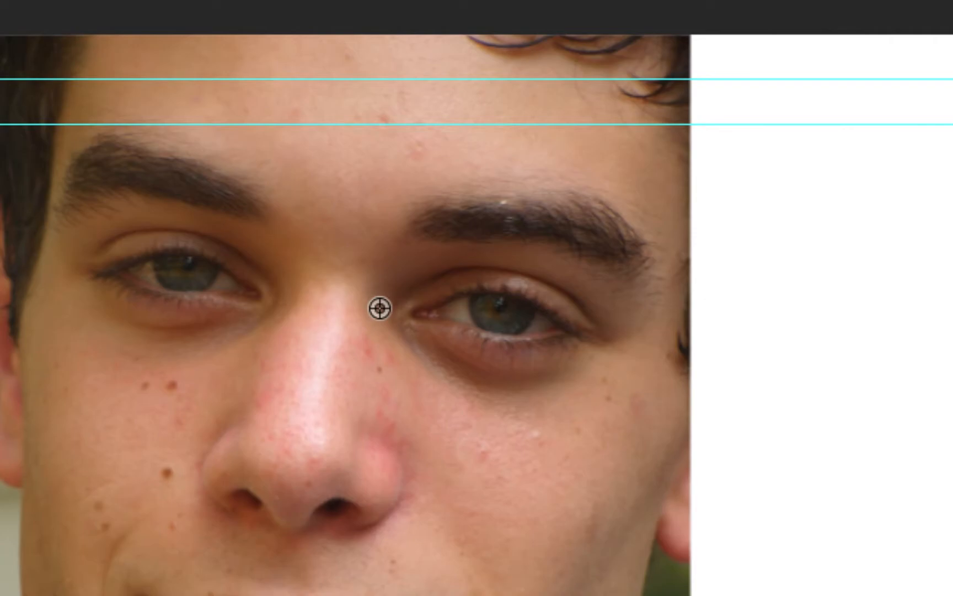
{"action": "scroll", "coordinate": [362, 470], "scroll_direction": "down", "scroll_amount": 10}
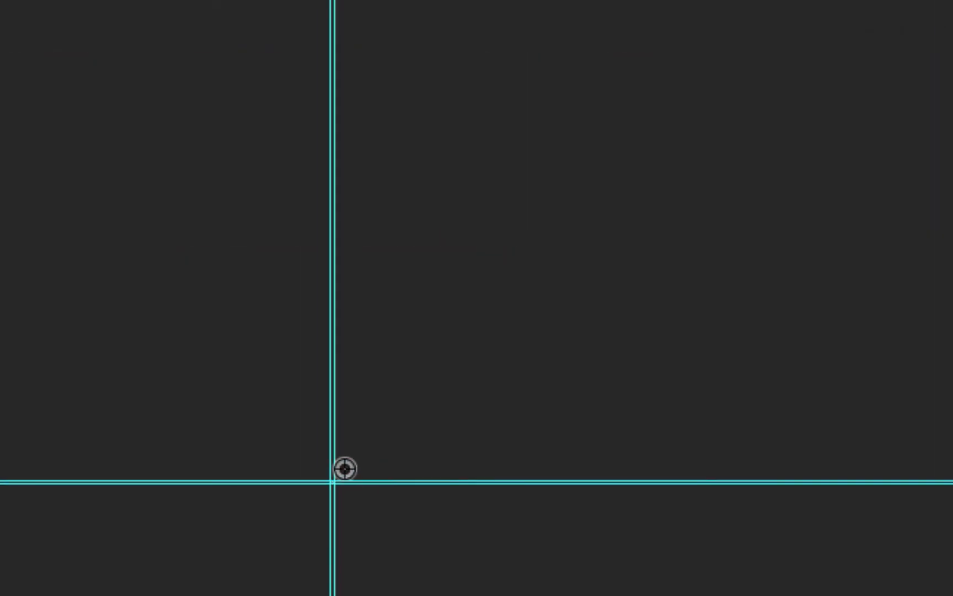
{"action": "scroll", "coordinate": [345, 468], "scroll_direction": "up", "scroll_amount": 10}
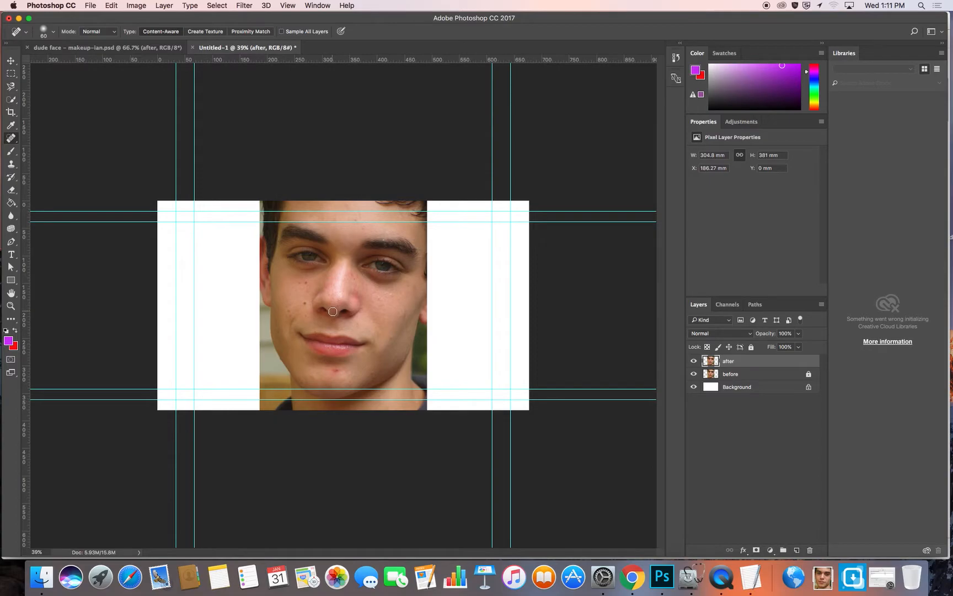
{"action": "scroll", "coordinate": [333, 312], "scroll_direction": "up", "scroll_amount": 4}
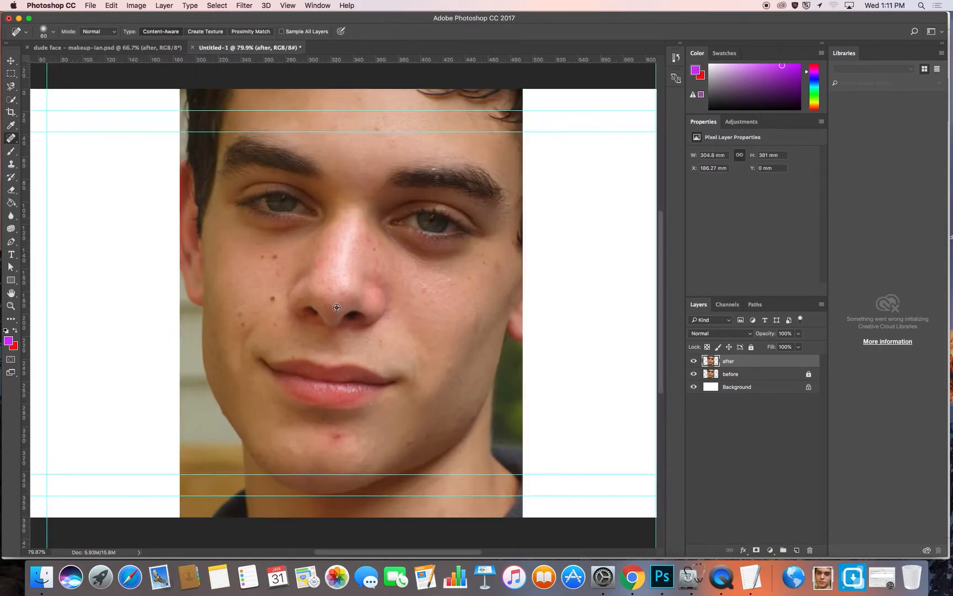
{"action": "left_click_drag", "start_coordinate": [271, 258], "coordinate": [273, 260]}
- Set the brush size to 59 px in the brush settings on the canvas
{"action": "right_click", "coordinate": [269, 299]}
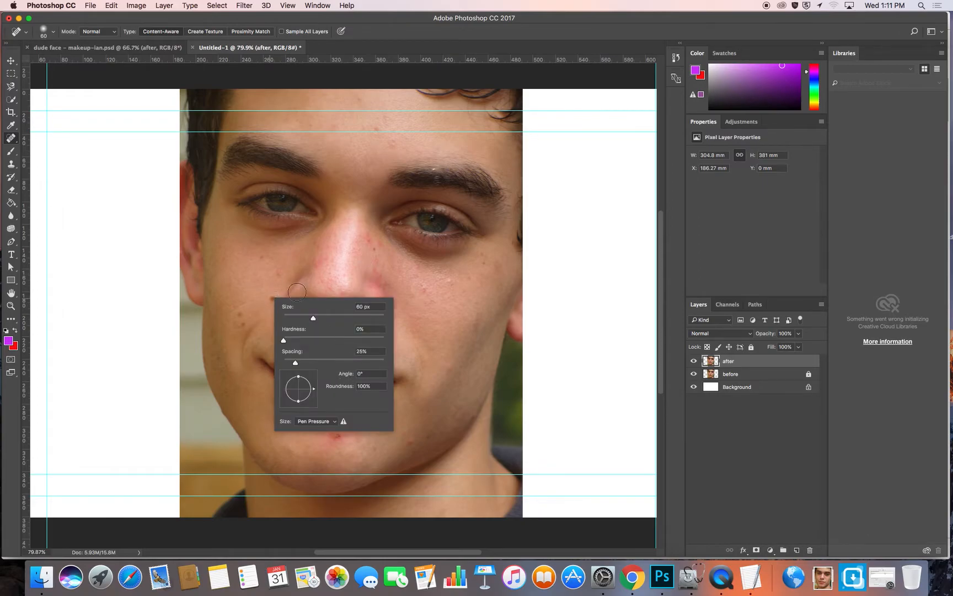
{"action": "left_click_drag", "start_coordinate": [313, 315], "coordinate": [310, 300]}
{"action": "left_click", "coordinate": [403, 25]}
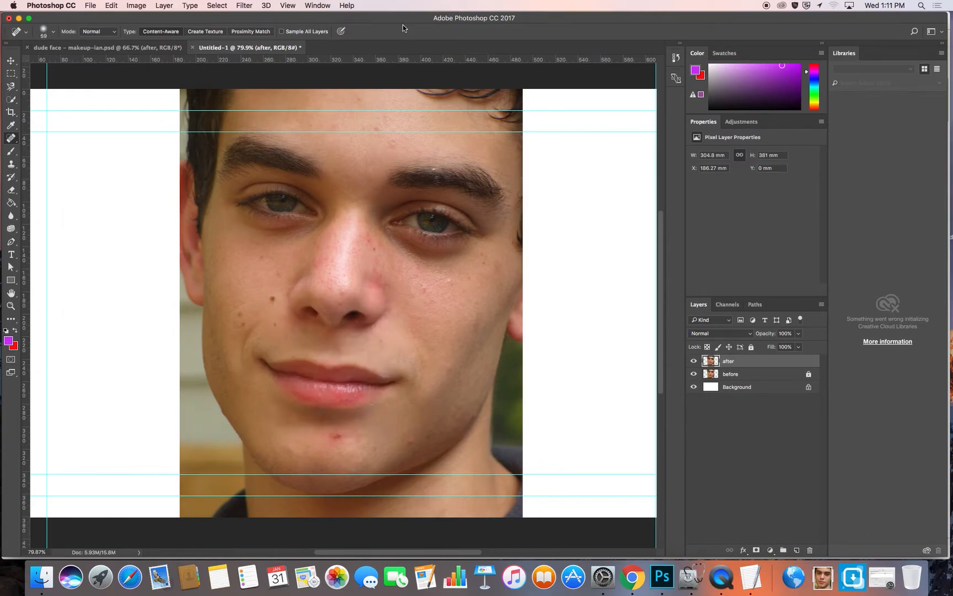
- Enlarge the brush to 300 px and try one healing stroke over the whole nose
{"action": "key", "text": "bracketright"}
{"action": "key", "text": "bracketright"}
{"action": "key", "text": "bracketright"}
{"action": "key", "text": "bracketright"}
{"action": "key", "text": "bracketright"}
{"action": "key", "text": "bracketright"}
{"action": "key", "text": "bracketright"}
{"action": "key", "text": "bracketright"}
{"action": "key", "text": "bracketright"}
{"action": "key", "text": "bracketright"}
{"action": "key", "text": "bracketright"}
{"action": "key", "text": "bracketright"}
{"action": "key", "text": "bracketright"}
{"action": "key", "text": "bracketleft"}
{"action": "key", "text": "bracketleft"}
{"action": "key", "text": "bracketleft"}
{"action": "left_click", "coordinate": [344, 291]}
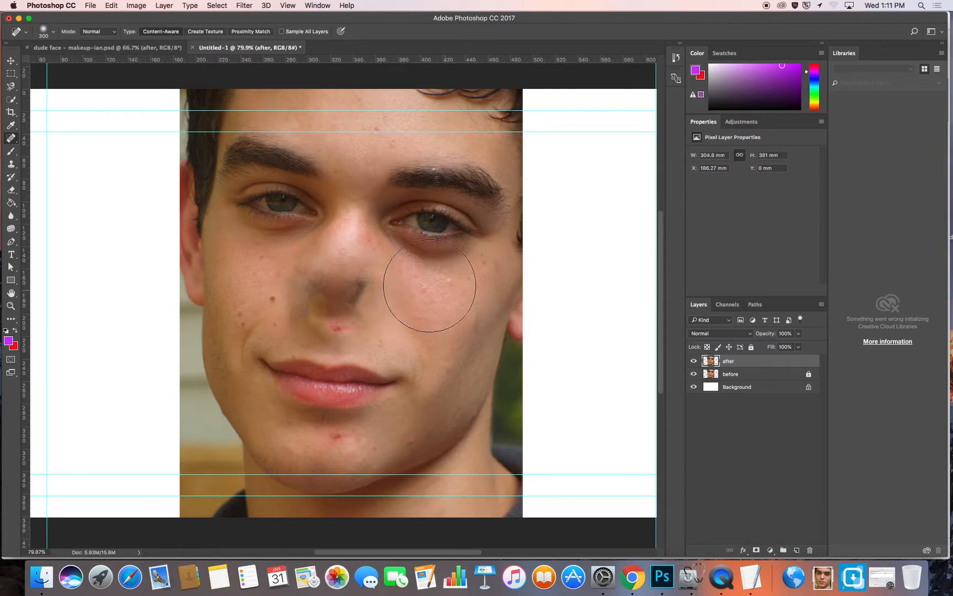
- Undo the nose healing by returning to the preceding Spot Healing Brush state in the history
{"action": "left_click", "coordinate": [675, 61]}
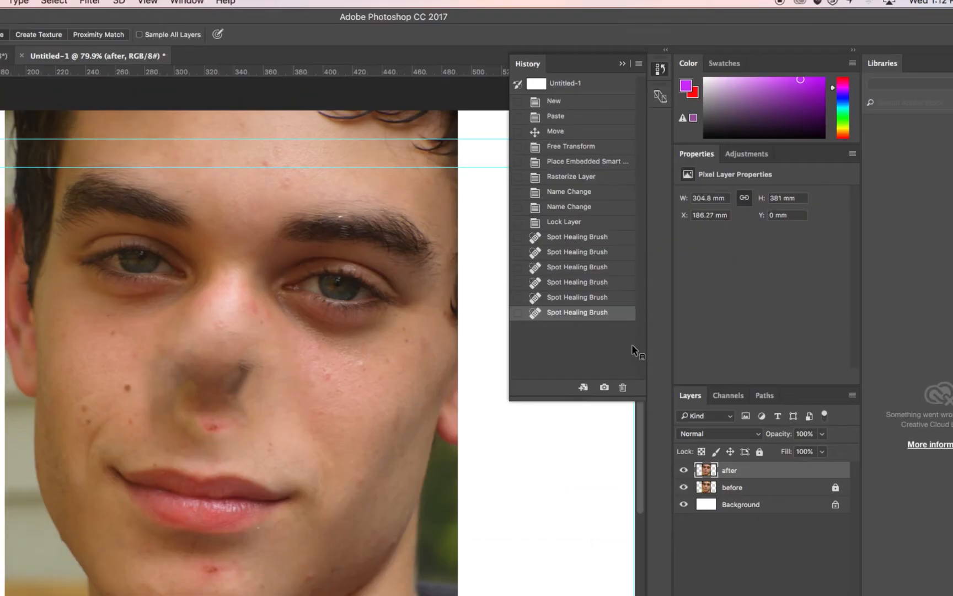
{"action": "left_click", "coordinate": [568, 303]}
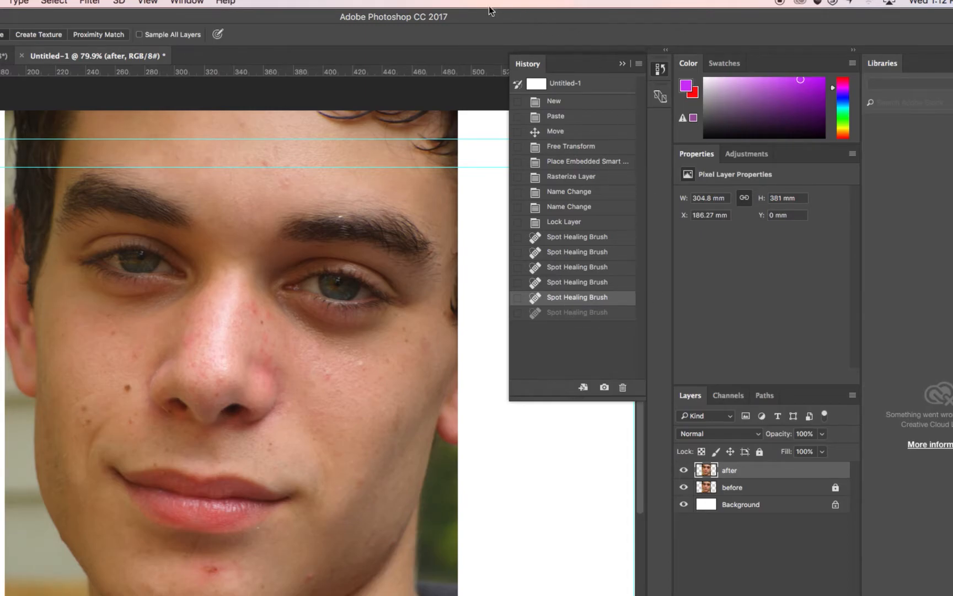
{"action": "left_click", "coordinate": [660, 68]}
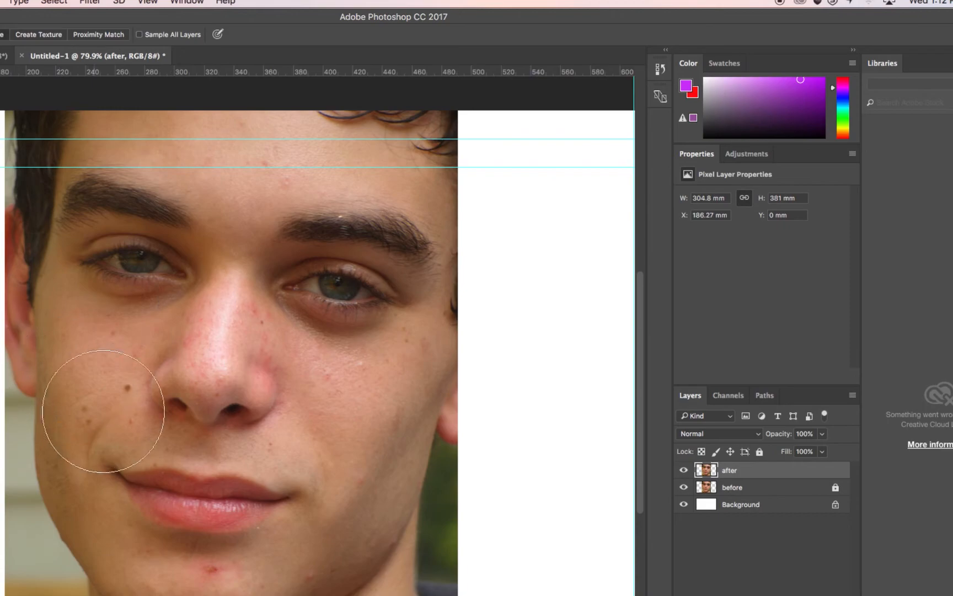
- Reduce the brush to 60 px and heal the dark mole beside the nose and the red blemish on the chin
{"action": "key", "text": "bracketleft"}
{"action": "key", "text": "bracketleft"}
{"action": "key", "text": "bracketleft"}
{"action": "key", "text": "bracketleft"}
{"action": "key", "text": "bracketleft"}
{"action": "key", "text": "bracketleft"}
{"action": "key", "text": "bracketleft"}
{"action": "key", "text": "bracketleft"}
{"action": "left_click", "coordinate": [129, 389]}
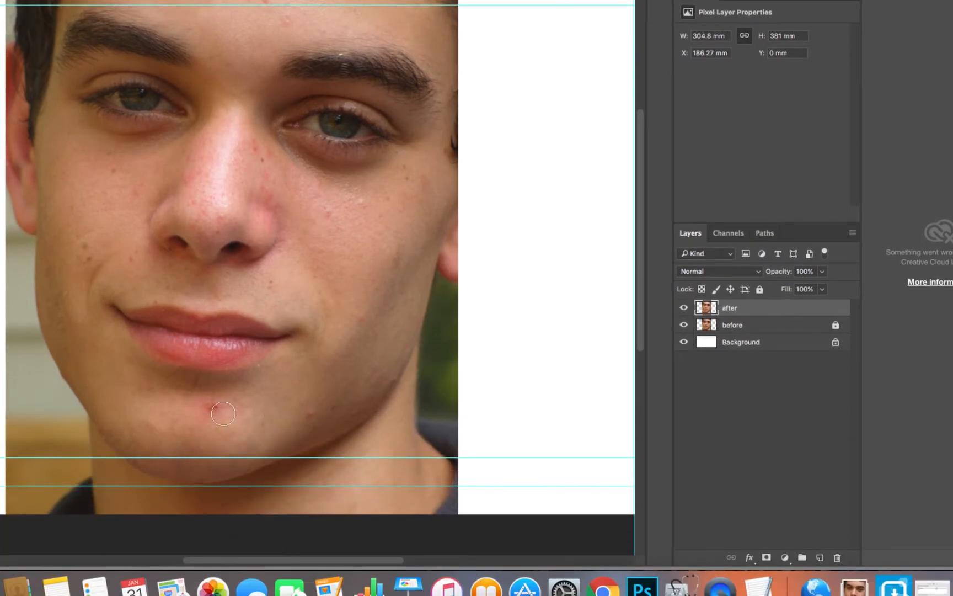
{"action": "left_click_drag", "start_coordinate": [222, 413], "coordinate": [206, 409]}
{"action": "mouse_move", "coordinate": [212, 408]}
{"action": "left_mouse_down"}
{"action": "mouse_move", "coordinate": [221, 402]}
{"action": "mouse_move", "coordinate": [211, 408]}
{"action": "left_mouse_up"}
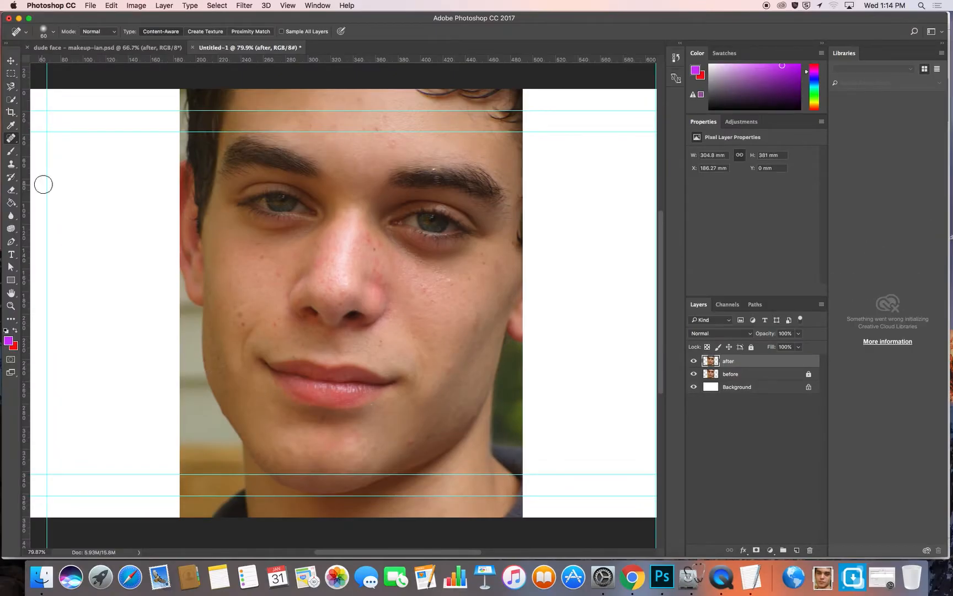
- Return to the Spot Healing Brush Tool and heal the red spots along the shaded side of the nose
{"action": "left_click", "coordinate": [10, 61]}
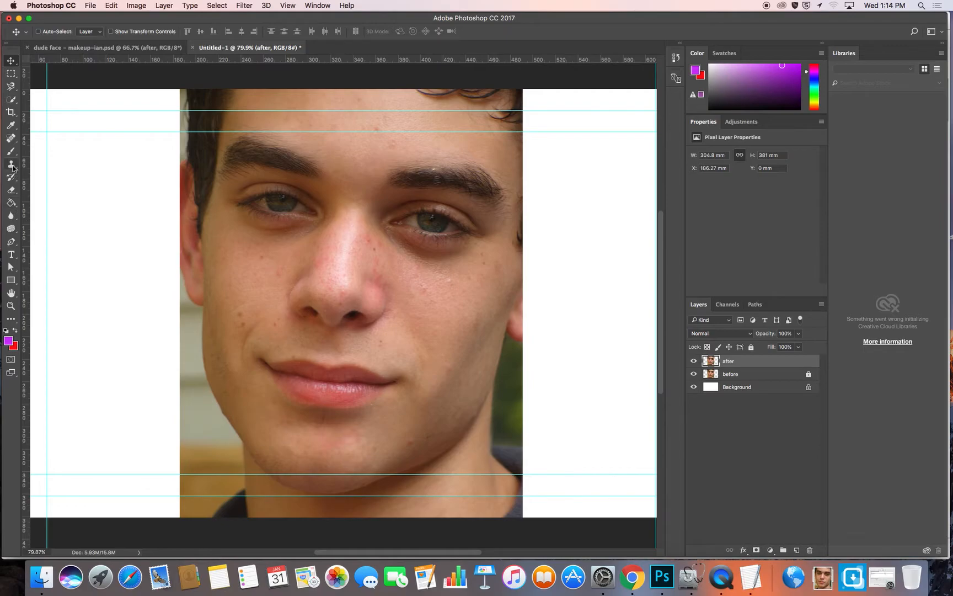
{"action": "left_click", "coordinate": [10, 138]}
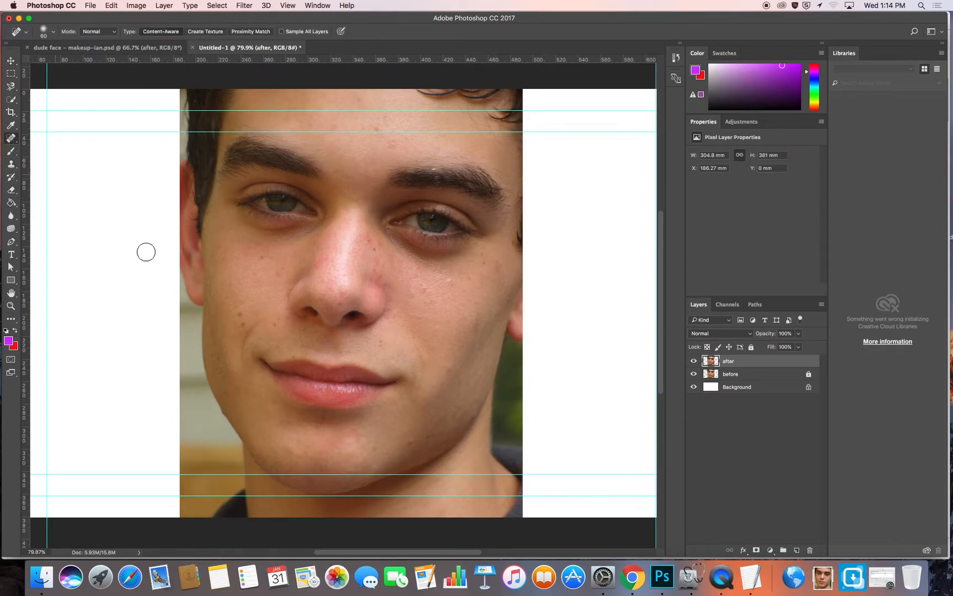
{"action": "left_click", "coordinate": [368, 240]}
{"action": "left_click", "coordinate": [385, 280]}
{"action": "left_click", "coordinate": [378, 265]}
- Heal the reddish blemish on the forehead just above the inner end of the eyebrow
{"action": "left_click_drag", "start_coordinate": [661, 225], "coordinate": [662, 205]}
{"action": "scroll", "coordinate": [404, 209], "scroll_direction": "down", "scroll_amount": 10}
{"action": "scroll", "coordinate": [391, 219], "scroll_direction": "up", "scroll_amount": 6}
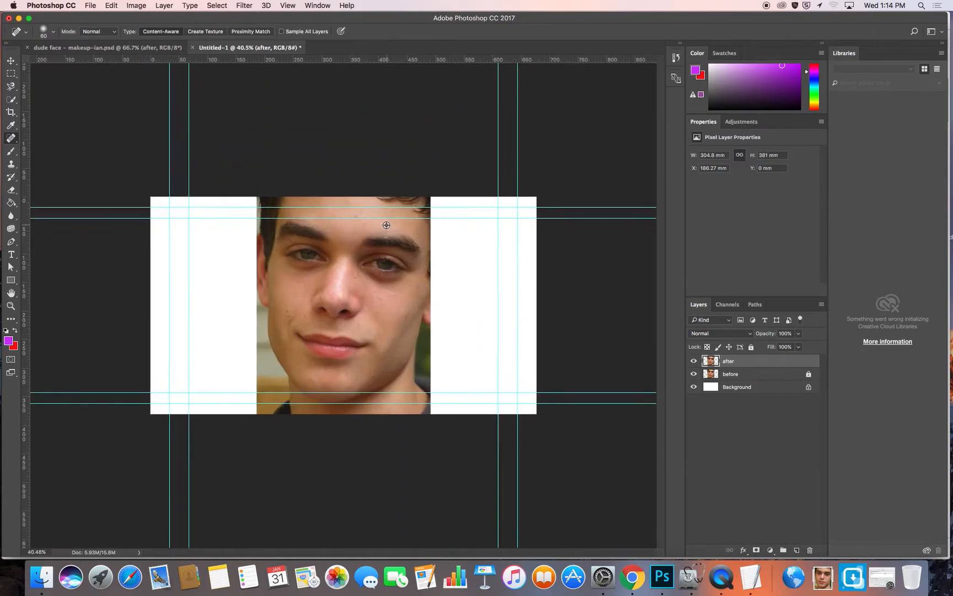
{"action": "scroll", "coordinate": [387, 224], "scroll_direction": "up", "scroll_amount": 8}
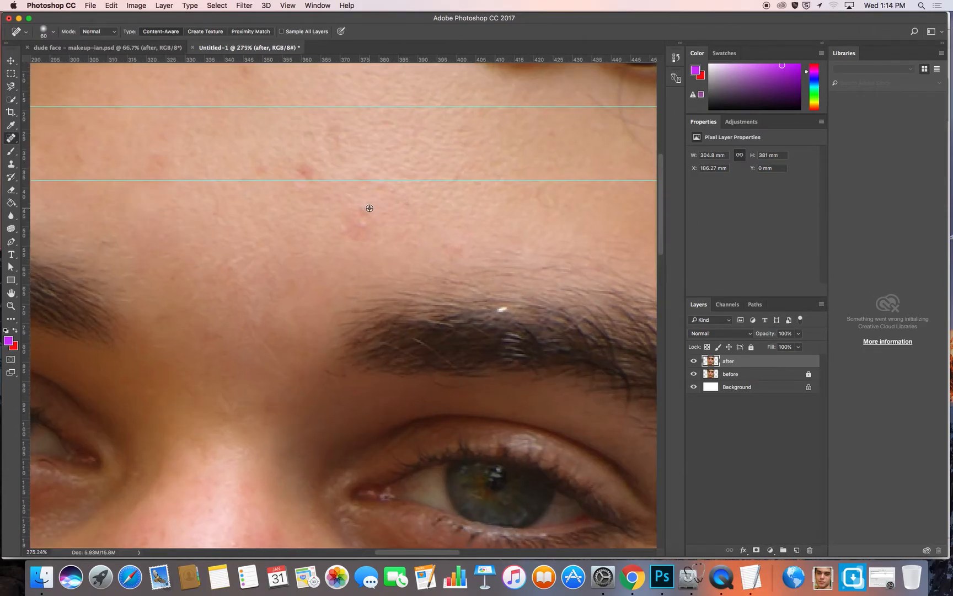
{"action": "scroll", "coordinate": [368, 206], "scroll_direction": "down", "scroll_amount": 2}
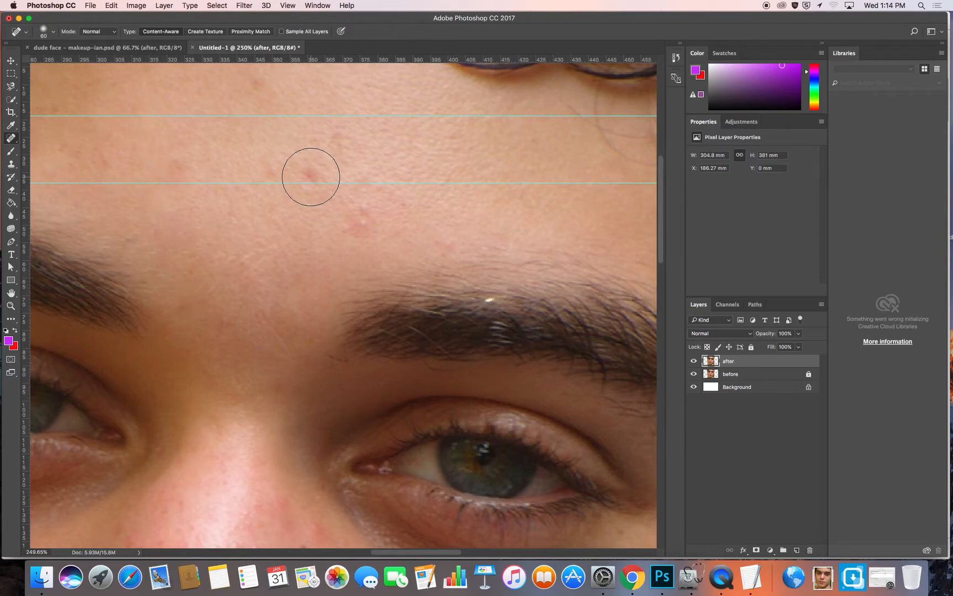
{"action": "left_click", "coordinate": [359, 222]}
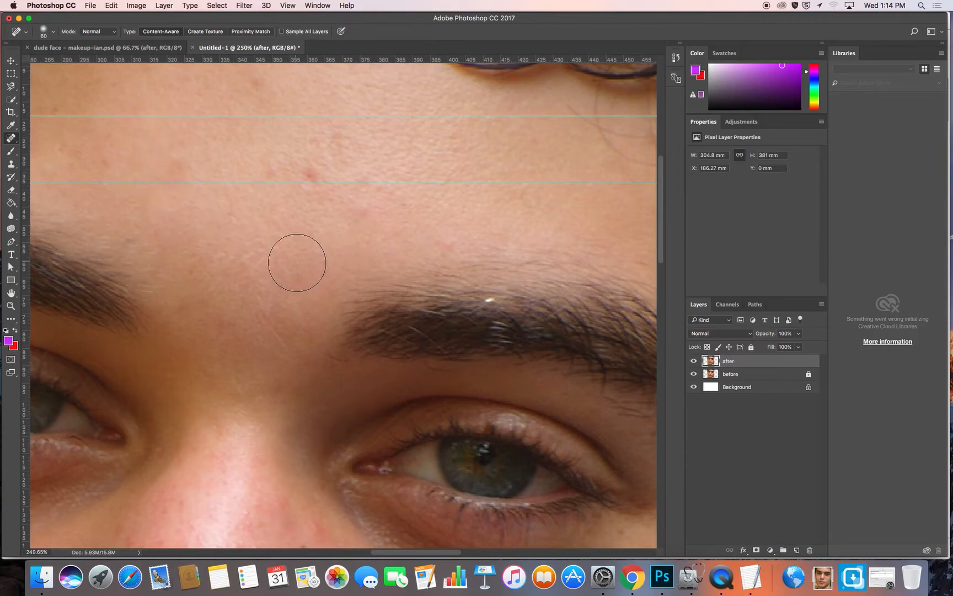
- Heal the moles on the outer cheek near the mouth and the mark on the side of the nose
{"action": "scroll", "coordinate": [300, 264], "scroll_direction": "up", "scroll_amount": 1}
{"action": "scroll", "coordinate": [301, 264], "scroll_direction": "down", "scroll_amount": 15}
{"action": "scroll", "coordinate": [300, 264], "scroll_direction": "up", "scroll_amount": 8}
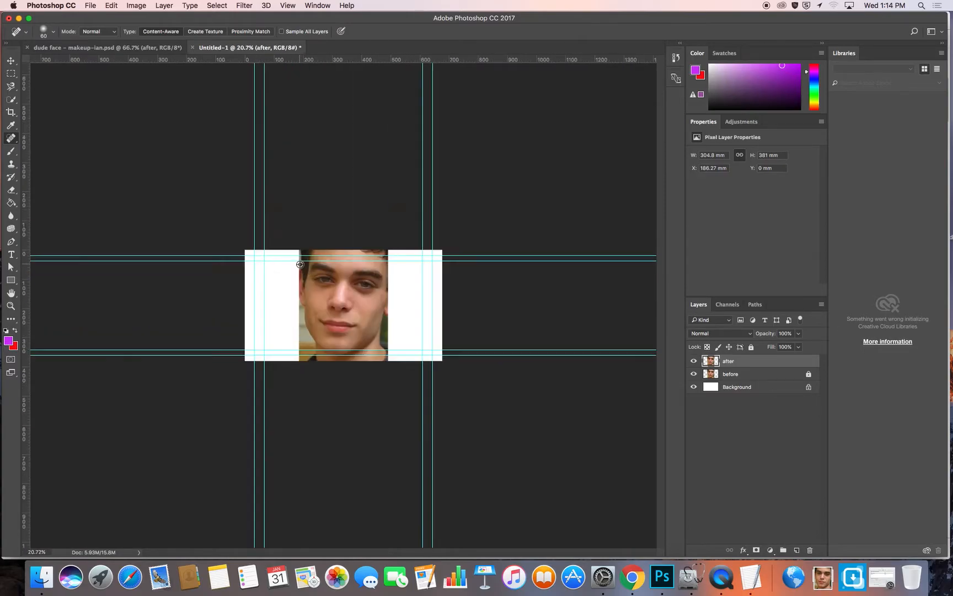
{"action": "left_click_drag", "start_coordinate": [268, 317], "coordinate": [263, 323]}
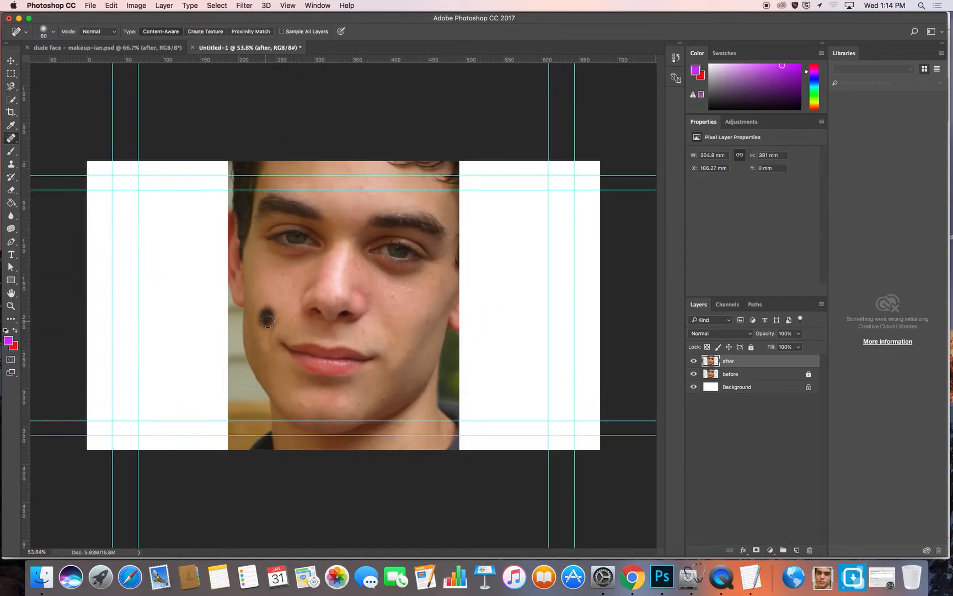
{"action": "left_click_drag", "start_coordinate": [355, 265], "coordinate": [352, 260]}
{"action": "scroll", "coordinate": [368, 330], "scroll_direction": "down", "scroll_amount": 3}
{"action": "scroll", "coordinate": [368, 330], "scroll_direction": "down", "scroll_amount": 3}
{"action": "scroll", "coordinate": [364, 329], "scroll_direction": "up", "scroll_amount": 2}
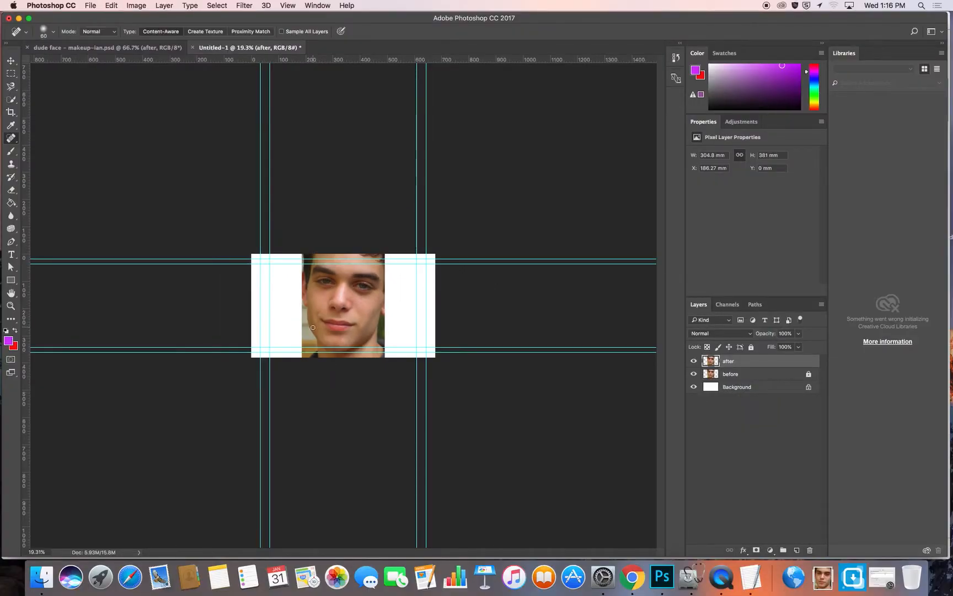
{"action": "scroll", "coordinate": [313, 327], "scroll_direction": "up", "scroll_amount": 3}
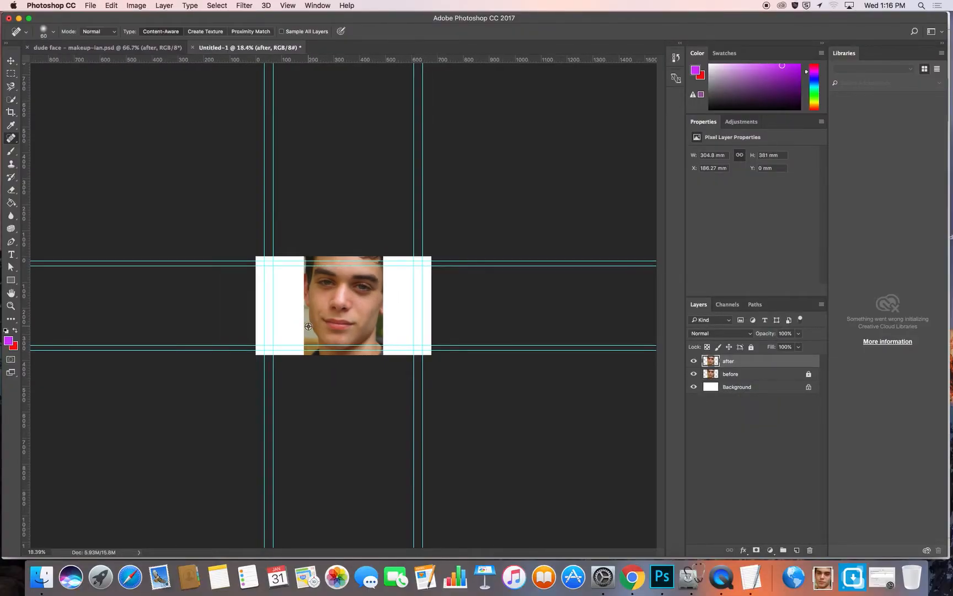
{"action": "scroll", "coordinate": [309, 328], "scroll_direction": "up", "scroll_amount": 5}
{"action": "scroll", "coordinate": [309, 327], "scroll_direction": "down", "scroll_amount": 6}
{"action": "scroll", "coordinate": [309, 327], "scroll_direction": "up", "scroll_amount": 2}
{"action": "left_click", "coordinate": [90, 6]}
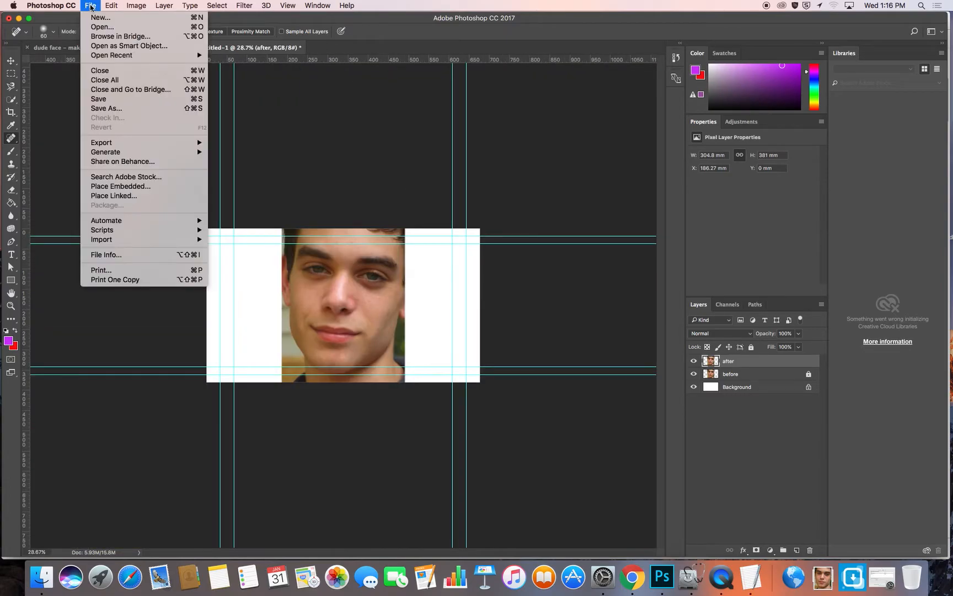
{"action": "left_click", "coordinate": [117, 109]}
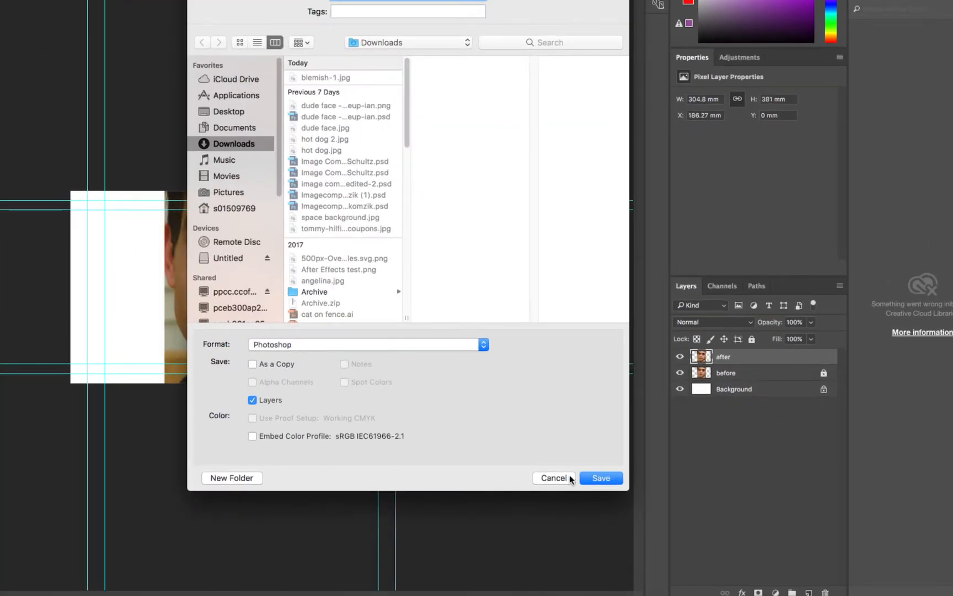
{"action": "left_click", "coordinate": [555, 478]}
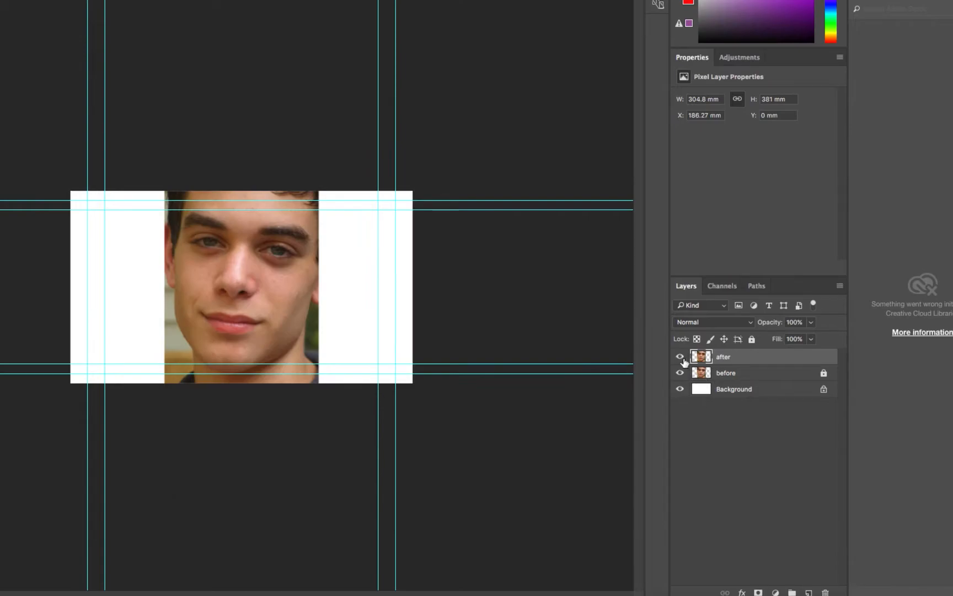
- Color-label the after layer red and the before layer blue
{"action": "right_click", "coordinate": [681, 357]}
{"action": "key", "text": "Escape"}
{"action": "right_click", "coordinate": [680, 356]}
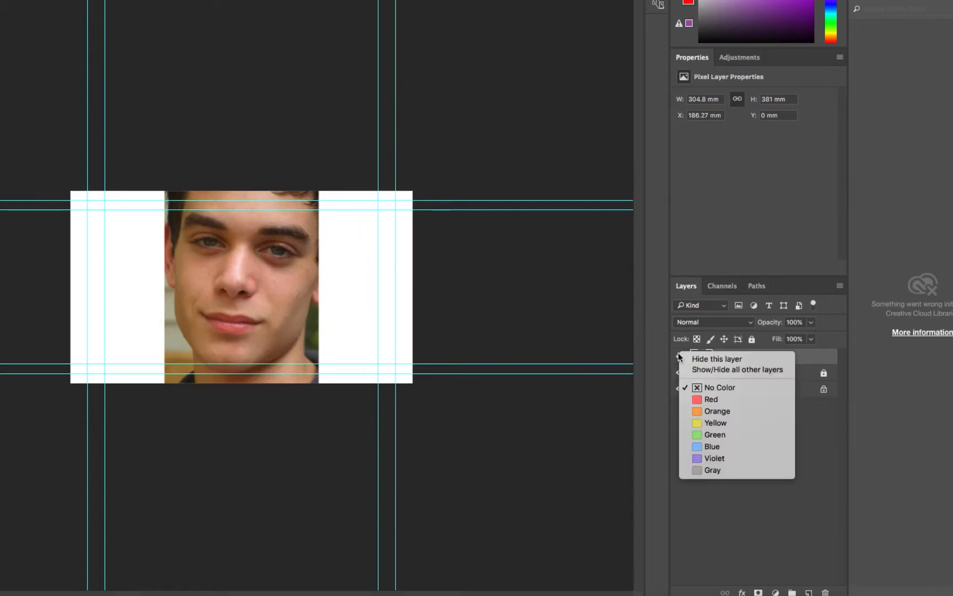
{"action": "left_click", "coordinate": [717, 396]}
{"action": "right_click", "coordinate": [681, 374]}
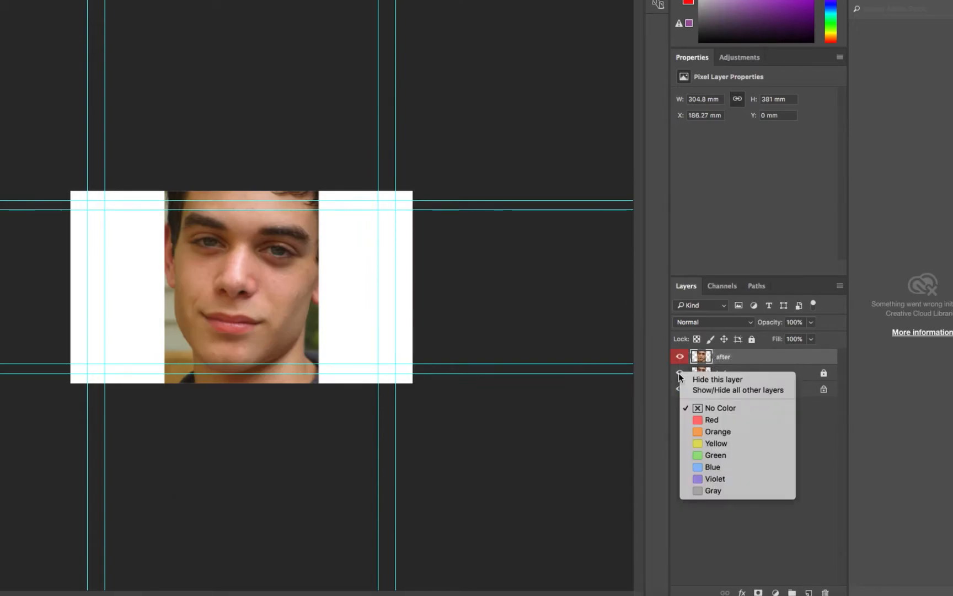
{"action": "left_click", "coordinate": [721, 467]}
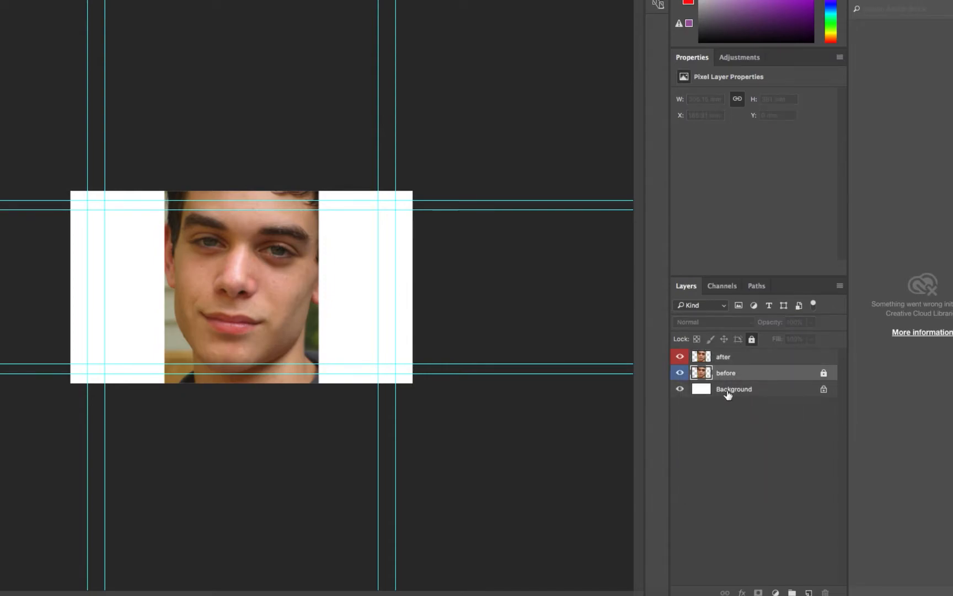
- Delete the white Background layer
{"action": "left_click", "coordinate": [725, 390]}
{"action": "left_click", "coordinate": [680, 389]}
{"action": "left_click_drag", "start_coordinate": [724, 395], "coordinate": [826, 592]}
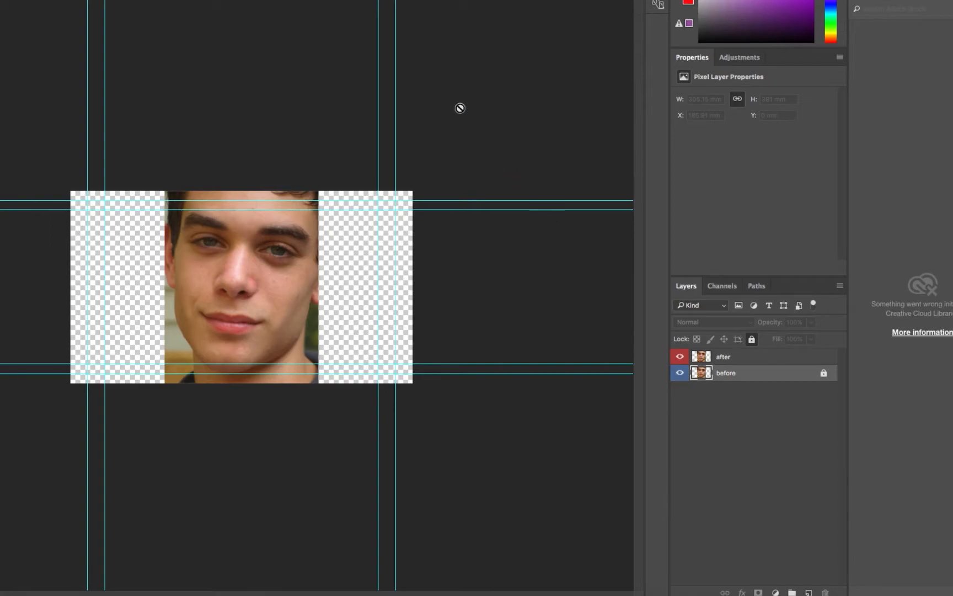
- Group the after and before layers and name the group with the subject's first name
{"action": "left_click", "coordinate": [746, 357]}
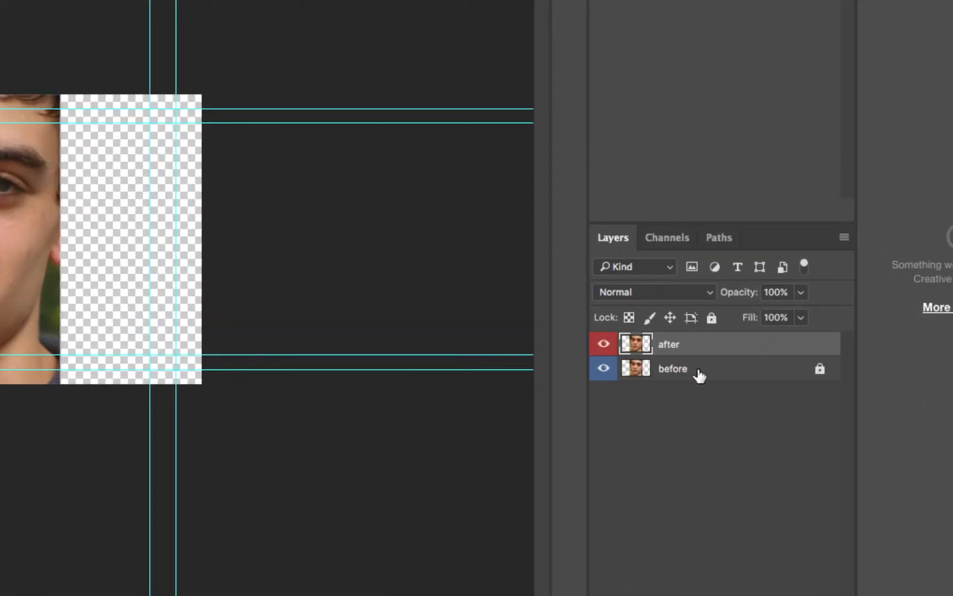
{"action": "left_click", "coordinate": [693, 373], "text": "shift"}
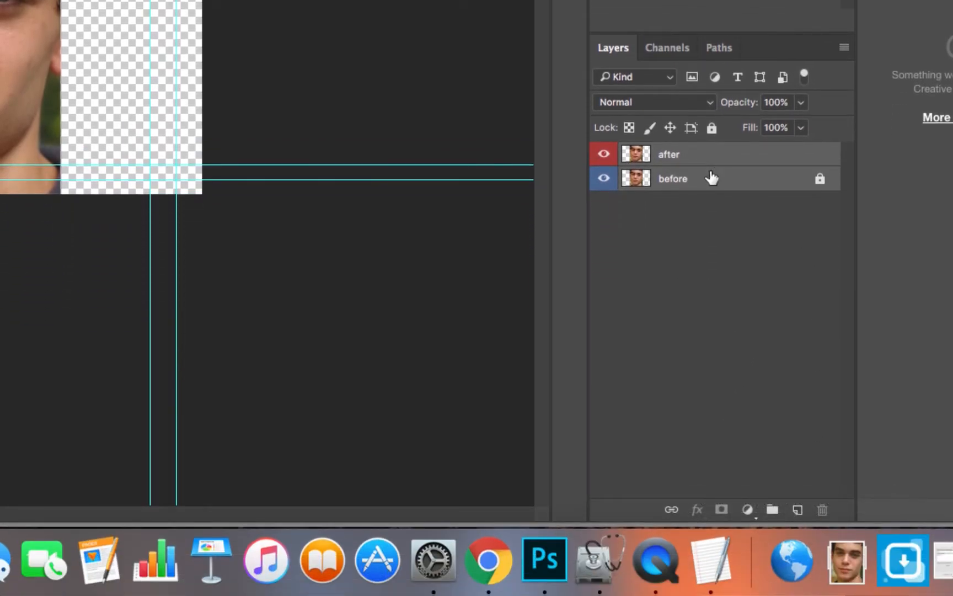
{"action": "left_click_drag", "start_coordinate": [713, 366], "coordinate": [787, 595]}
{"action": "left_click_drag", "start_coordinate": [787, 432], "coordinate": [772, 509]}
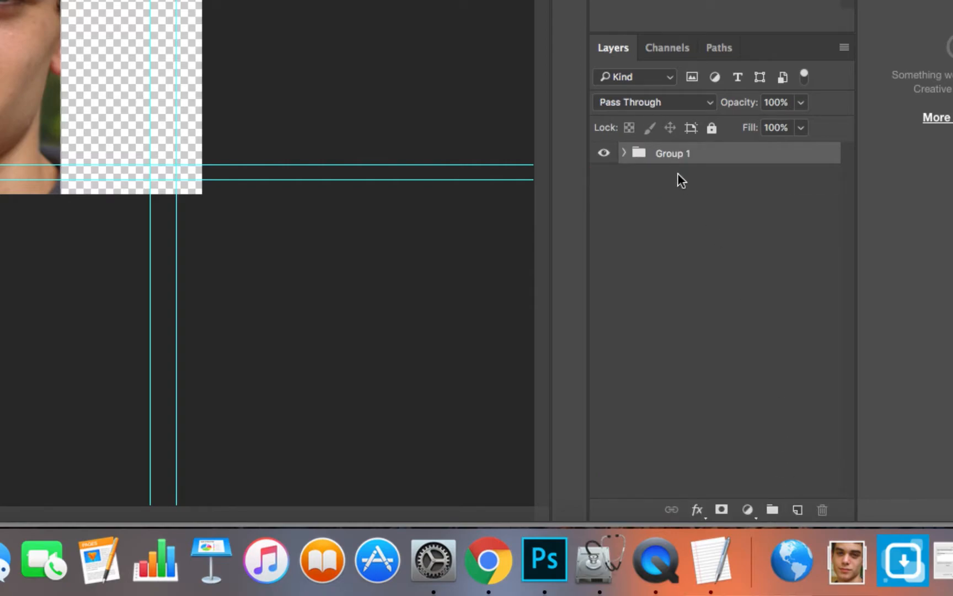
{"action": "double_click", "coordinate": [665, 154]}
{"action": "type", "text": "Caleb"}
{"action": "key", "text": "Return"}
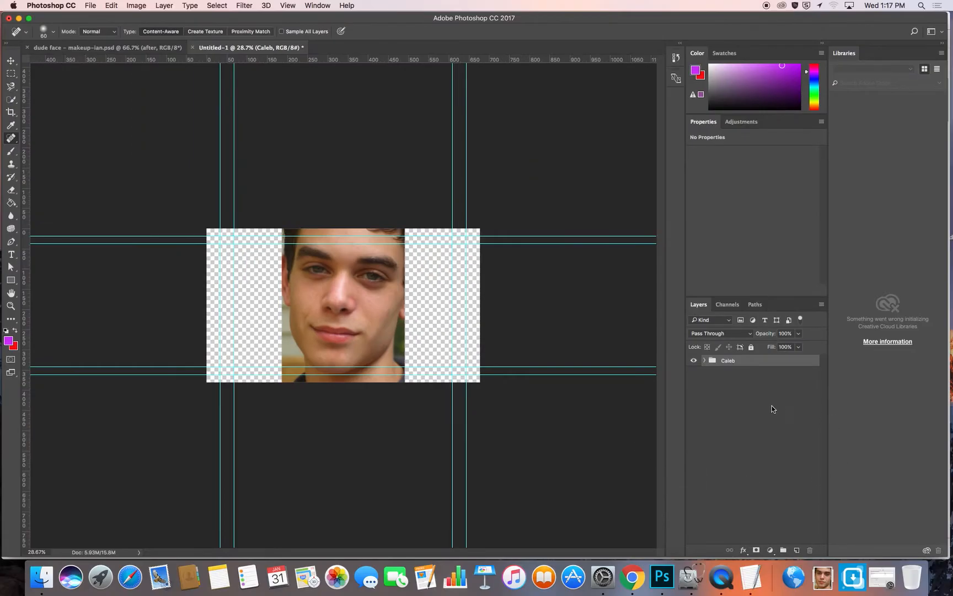
{"action": "left_click", "coordinate": [771, 397]}
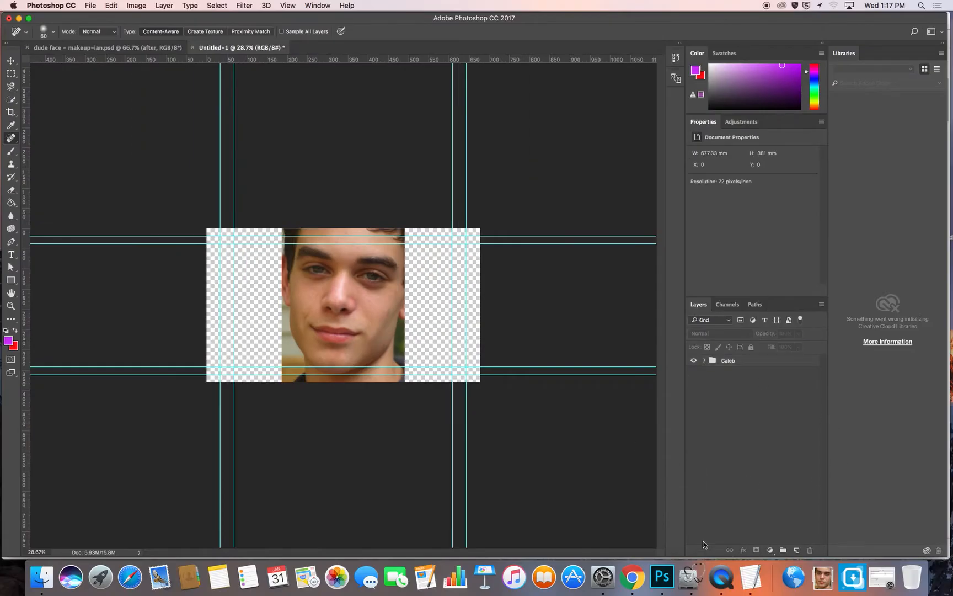
{"action": "left_click", "coordinate": [633, 577]}
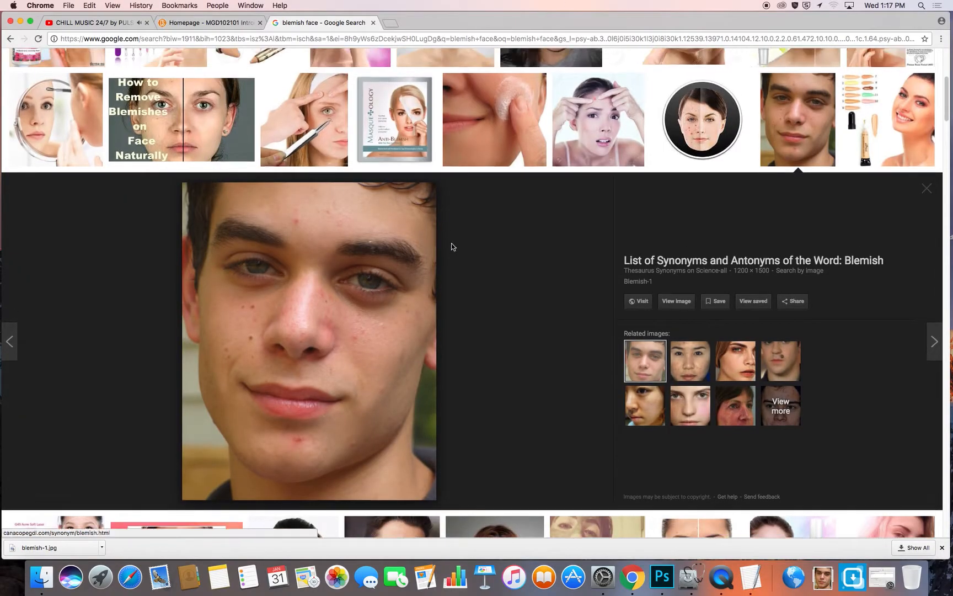
{"action": "scroll", "coordinate": [451, 246], "scroll_direction": "down", "scroll_amount": 5}
{"action": "scroll", "coordinate": [451, 248], "scroll_direction": "up", "scroll_amount": 10}
{"action": "left_click_drag", "start_coordinate": [145, 70], "coordinate": [75, 71]}
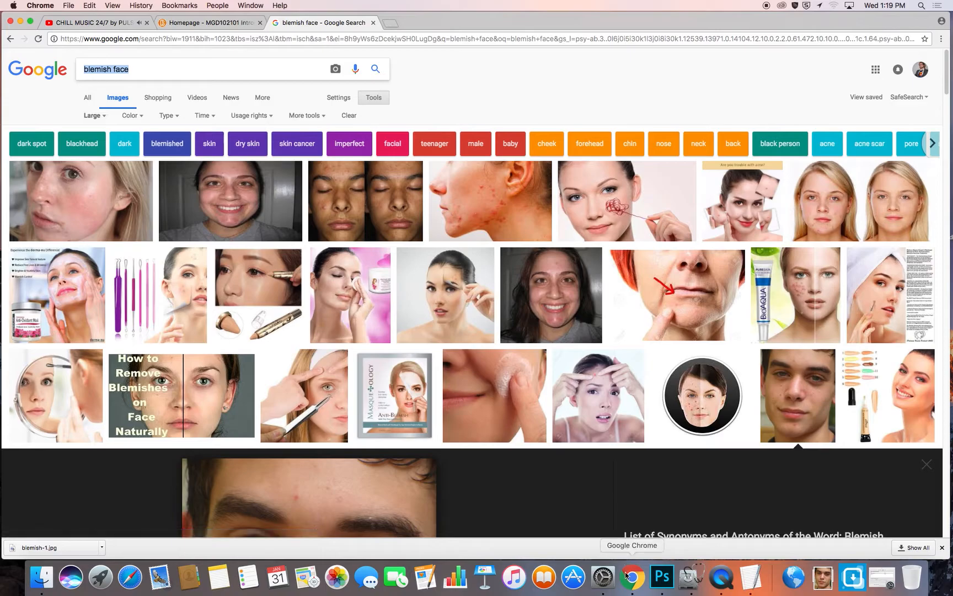
{"action": "left_click", "coordinate": [663, 576]}
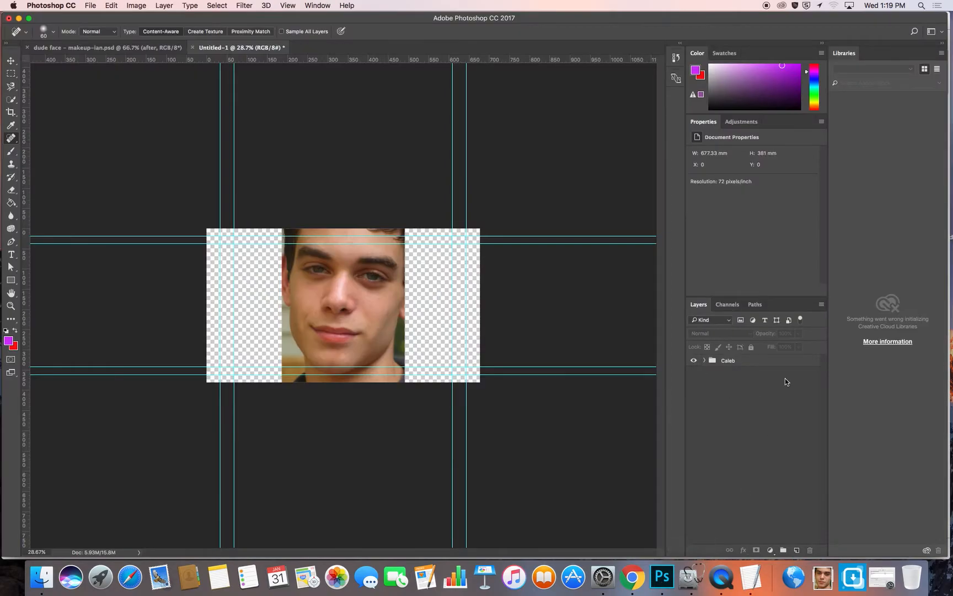
{"action": "left_click", "coordinate": [723, 364]}
{"action": "left_click", "coordinate": [659, 347]}
{"action": "left_click", "coordinate": [658, 347]}
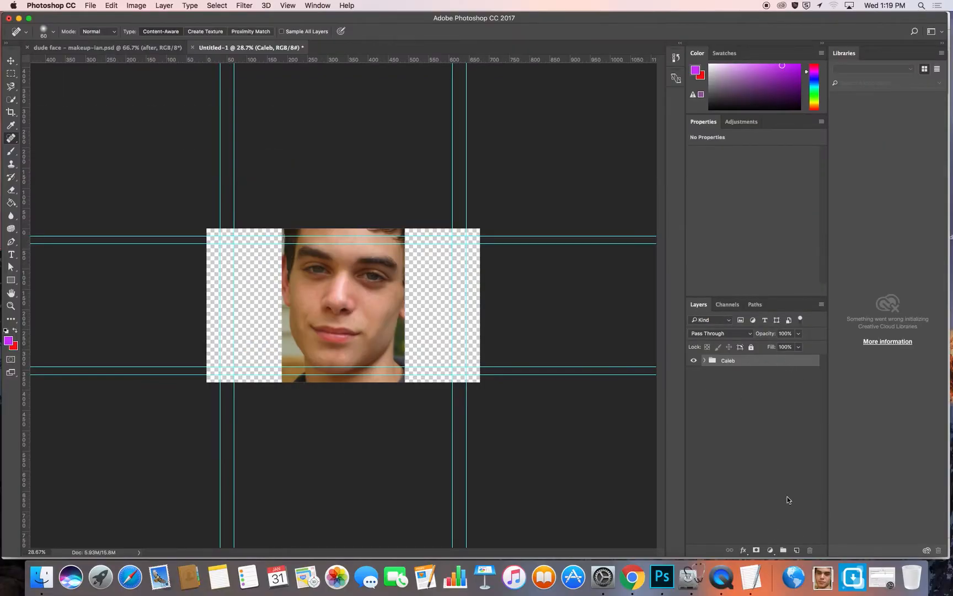
- Switch to Chrome and search Google Images for "space", keeping the Large size filter
{"action": "left_click", "coordinate": [632, 577]}
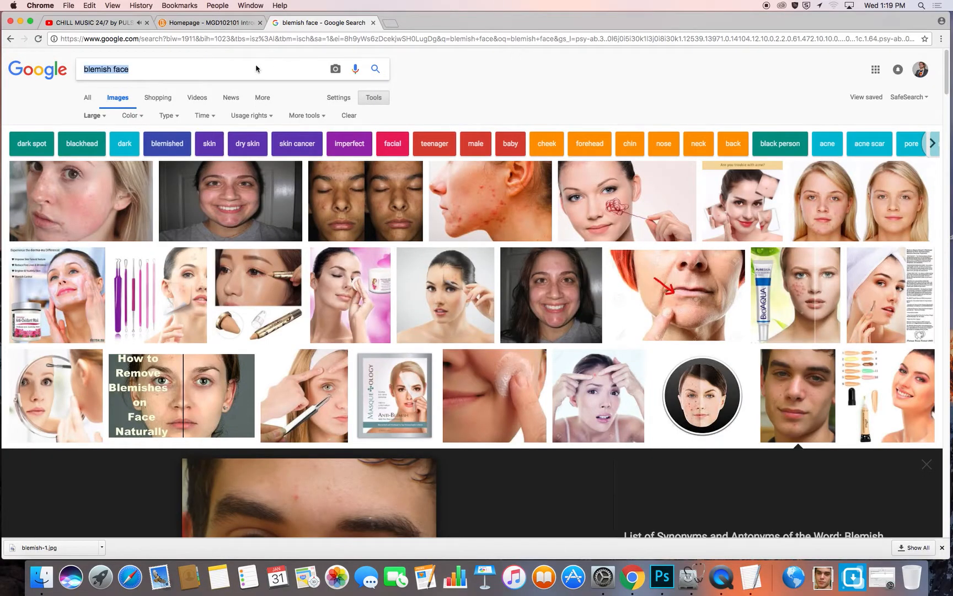
{"action": "left_click_drag", "start_coordinate": [205, 76], "coordinate": [81, 73]}
{"action": "type", "text": "space"}
{"action": "key", "text": "Return"}
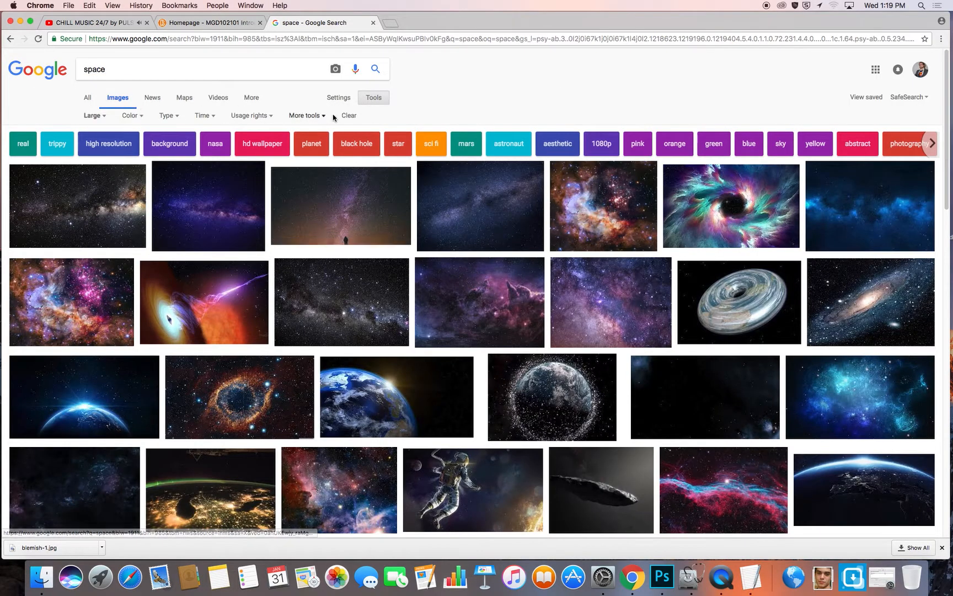
{"action": "left_click", "coordinate": [95, 117]}
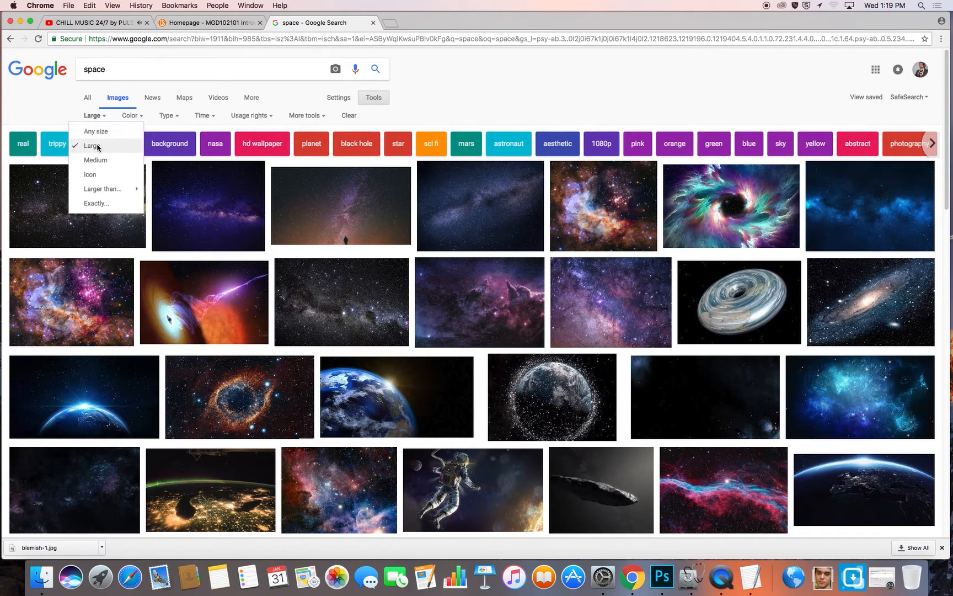
{"action": "left_click", "coordinate": [51, 114]}
- Copy the full-size teal and purple swirling black hole image and paste it into the portrait document in Photoshop
{"action": "left_click", "coordinate": [719, 216]}
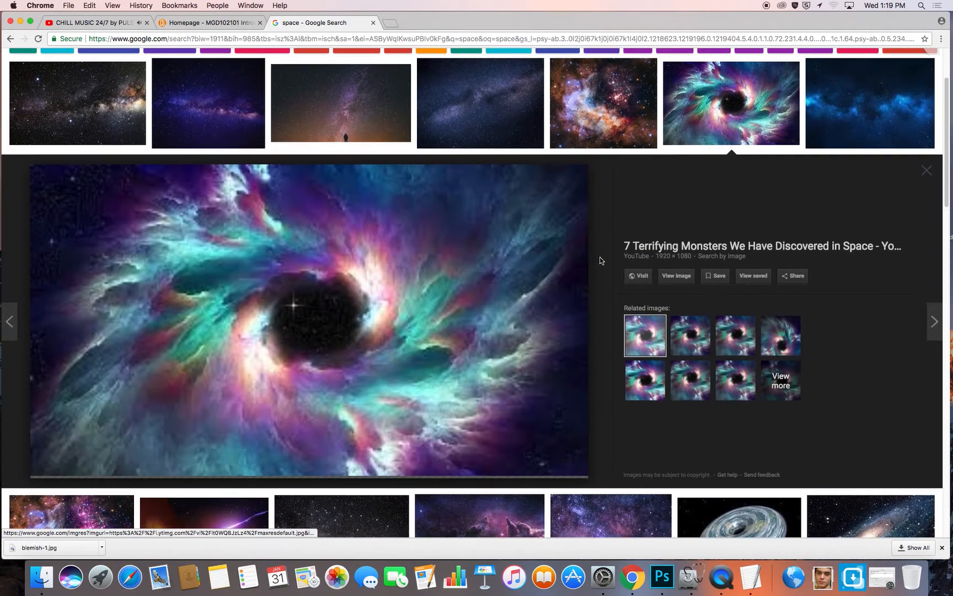
{"action": "left_click", "coordinate": [679, 276]}
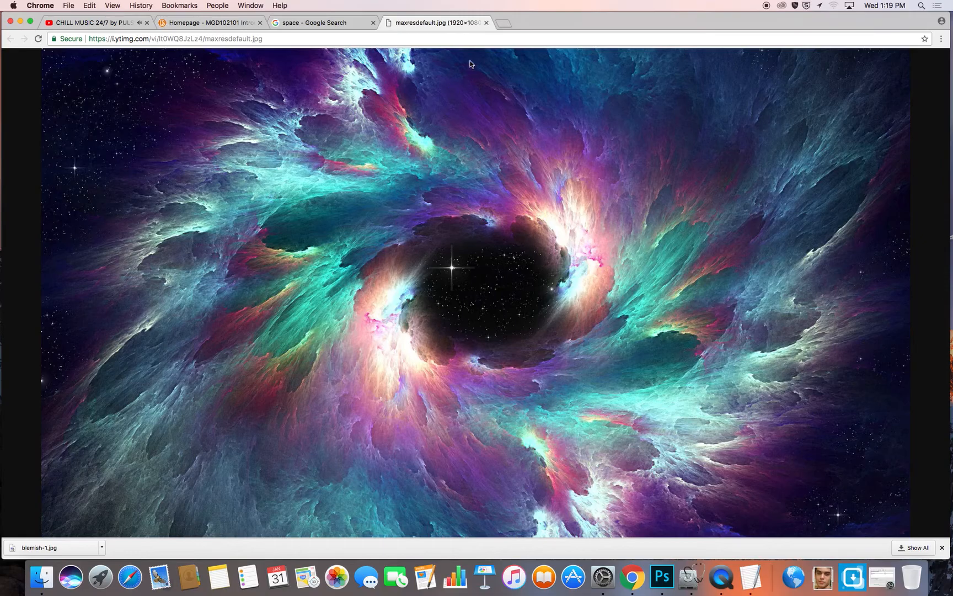
{"action": "right_click", "coordinate": [378, 210]}
{"action": "key", "text": "Down"}
{"action": "key", "text": "Down"}
{"action": "key", "text": "Down"}
{"action": "left_click", "coordinate": [662, 577]}
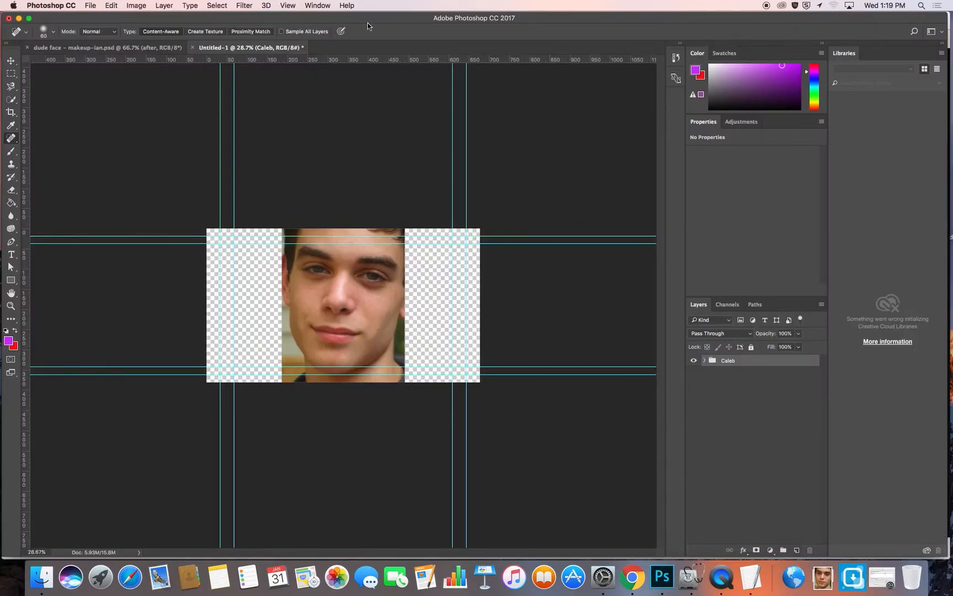
{"action": "key", "text": "super+v"}
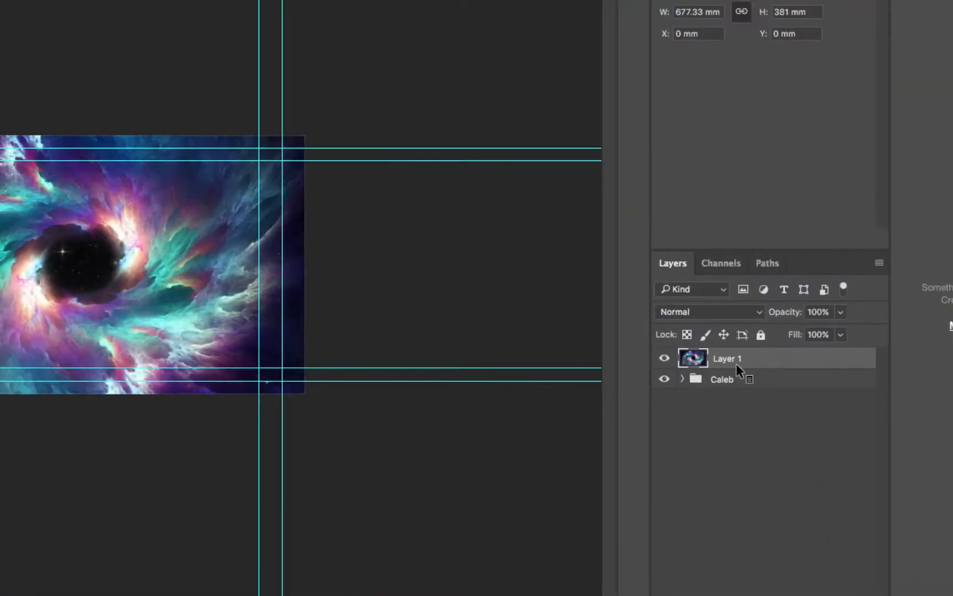
- Rename the pasted space layer "lost in space" and move it below the portrait group
{"action": "double_click", "coordinate": [733, 362]}
{"action": "type", "text": "lost in space"}
{"action": "key", "text": "Return"}
{"action": "left_click_drag", "start_coordinate": [752, 363], "coordinate": [753, 389]}
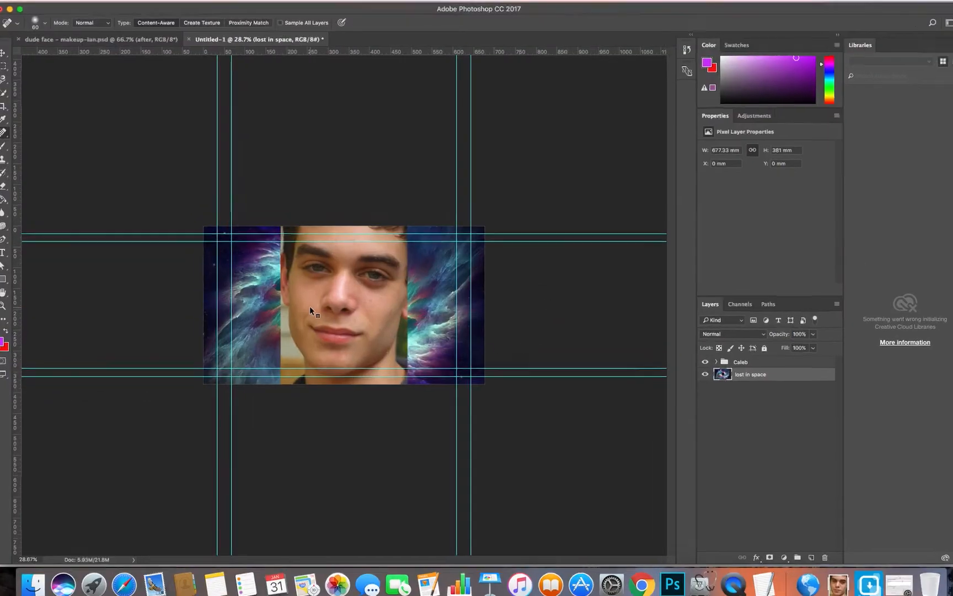
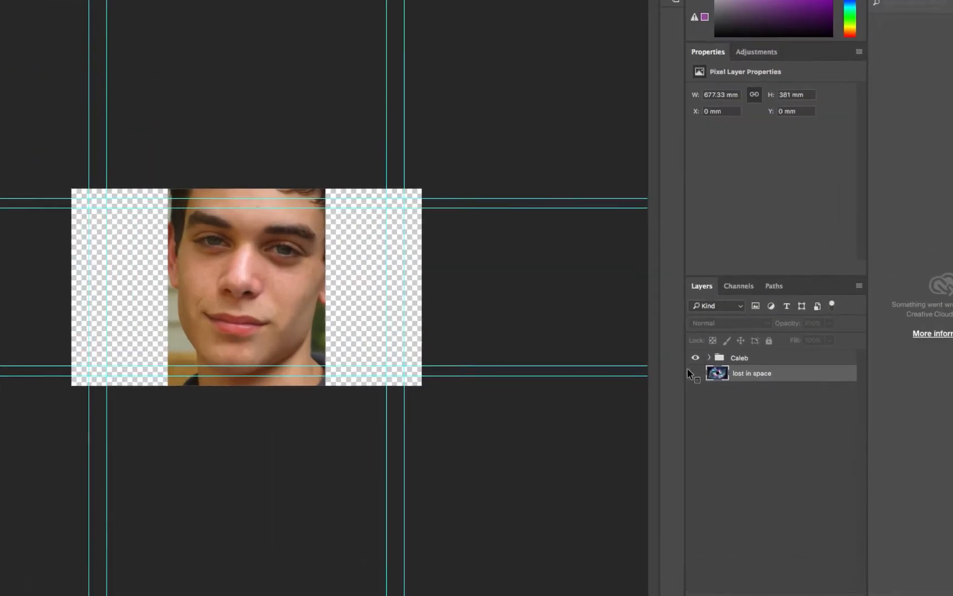
- Expand the portrait group and toggle the after layer's visibility to compare the retouched face with the before layer, and collapse the group
{"action": "left_click", "coordinate": [711, 358]}
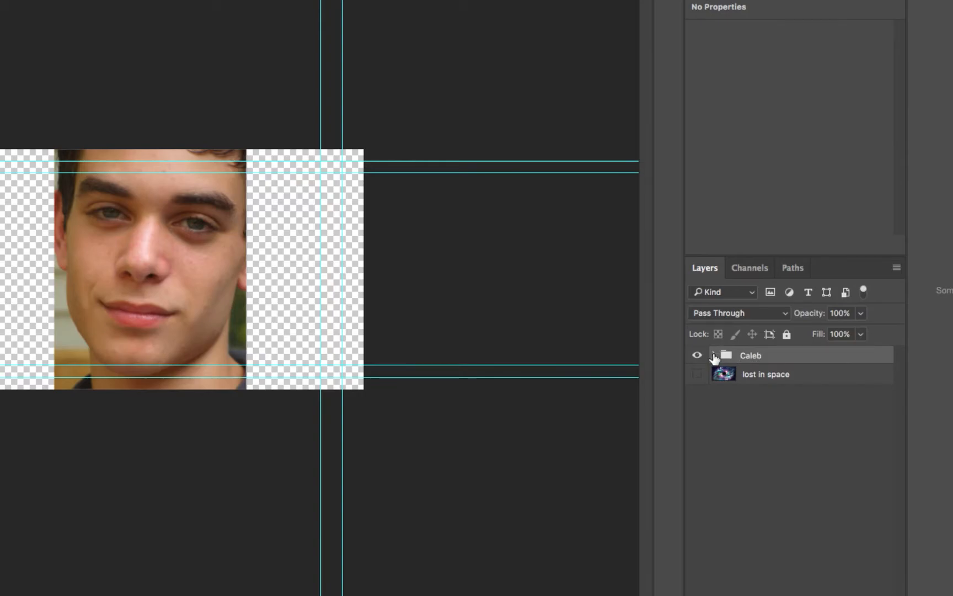
{"action": "left_click", "coordinate": [713, 355]}
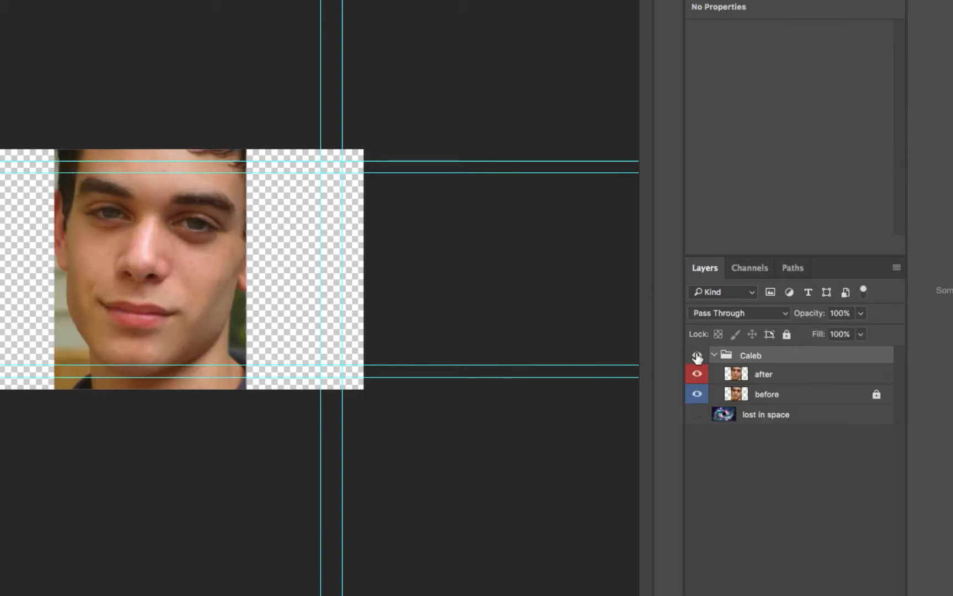
{"action": "left_click", "coordinate": [698, 376]}
{"action": "left_click", "coordinate": [698, 376]}
{"action": "left_click", "coordinate": [698, 376]}
{"action": "left_click", "coordinate": [698, 376]}
{"action": "left_click", "coordinate": [698, 376]}
{"action": "left_click", "coordinate": [698, 376]}
{"action": "left_click", "coordinate": [698, 376]}
{"action": "left_click", "coordinate": [698, 376]}
{"action": "left_click", "coordinate": [714, 355]}
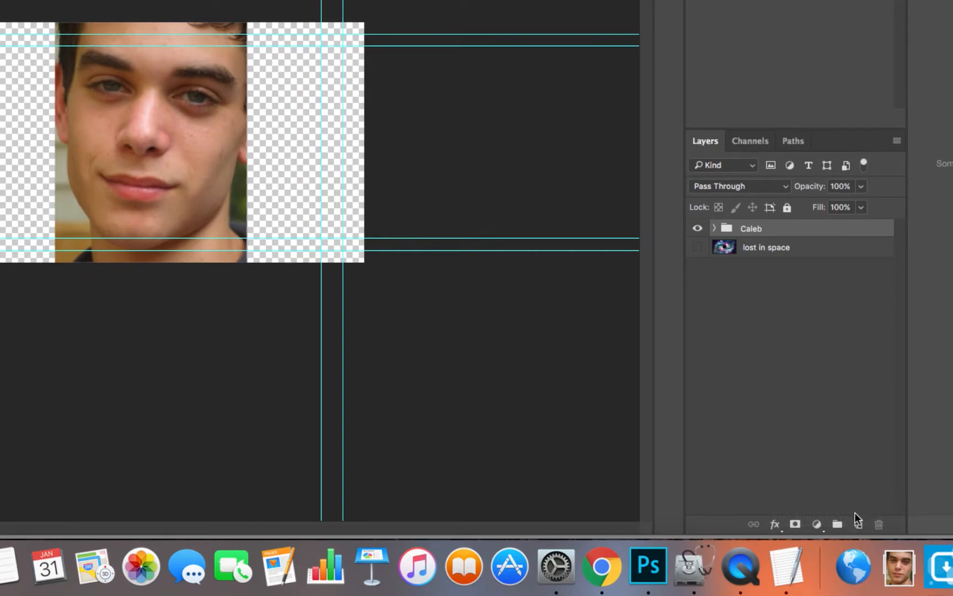
- Add a layer mask to the portrait group and activate the Gradient tool
{"action": "left_click", "coordinate": [795, 523]}
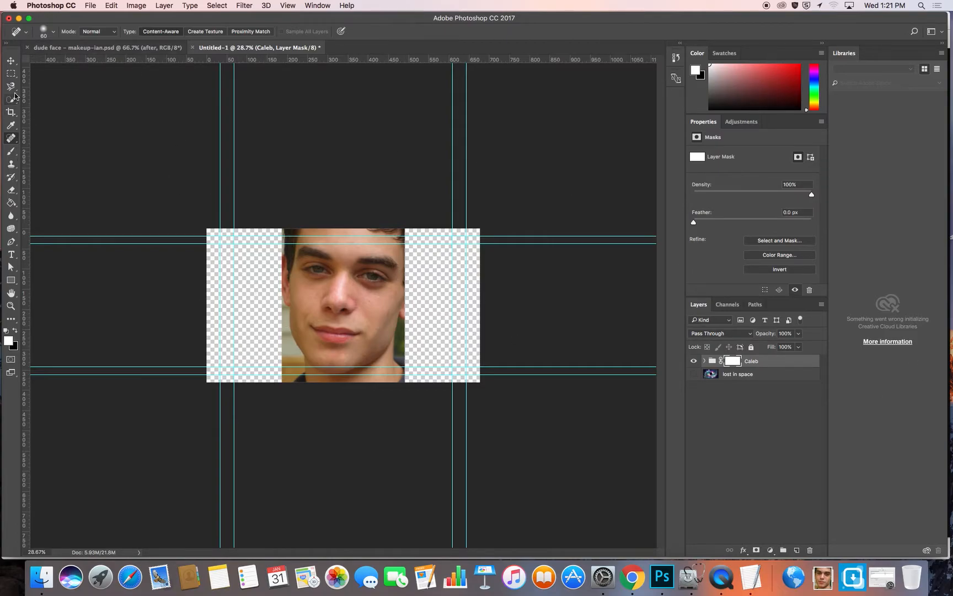
{"action": "left_click_drag", "start_coordinate": [10, 100], "coordinate": [45, 109]}
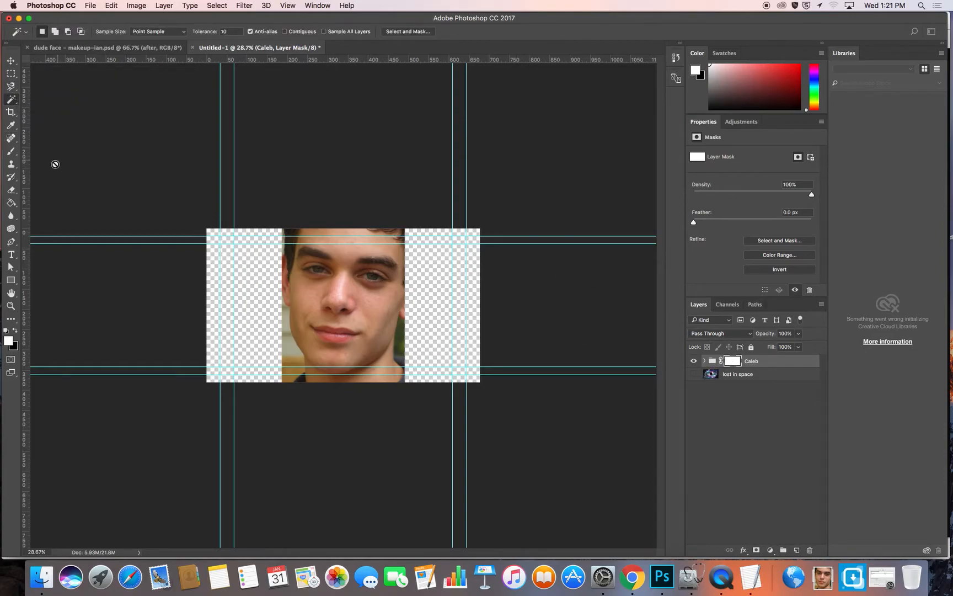
{"action": "left_click", "coordinate": [11, 203]}
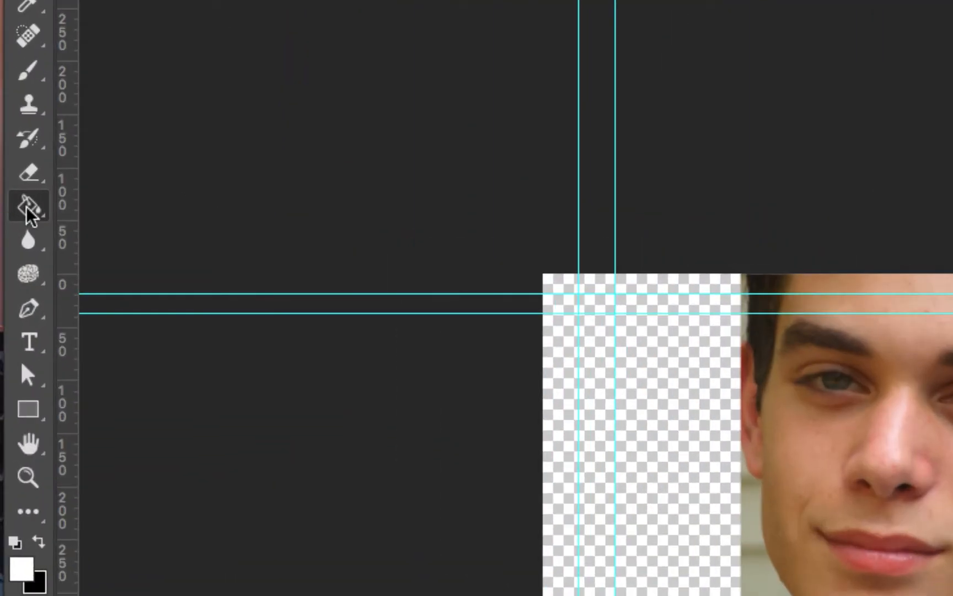
{"action": "left_click_drag", "start_coordinate": [10, 205], "coordinate": [10, 205]}
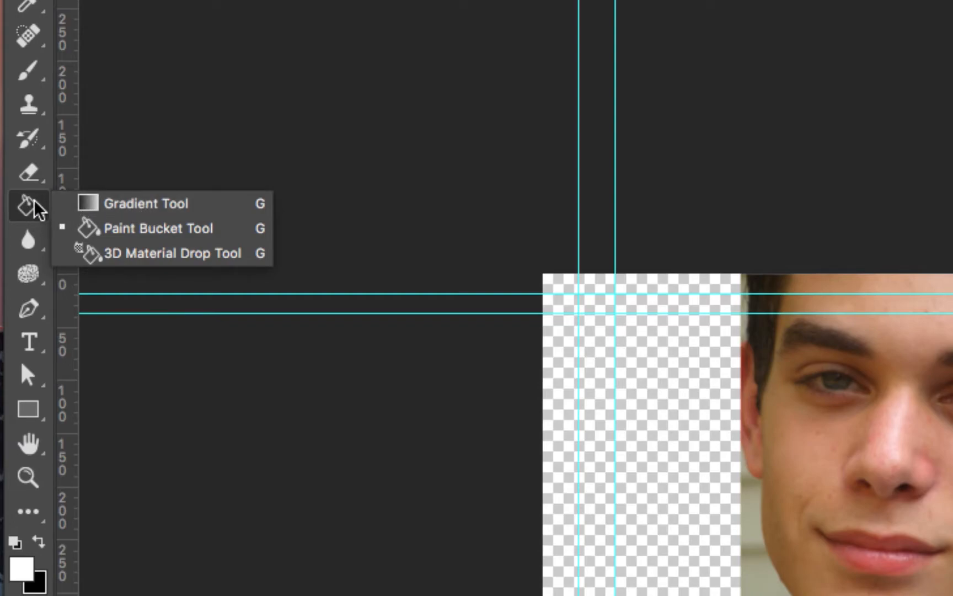
{"action": "left_click", "coordinate": [171, 205]}
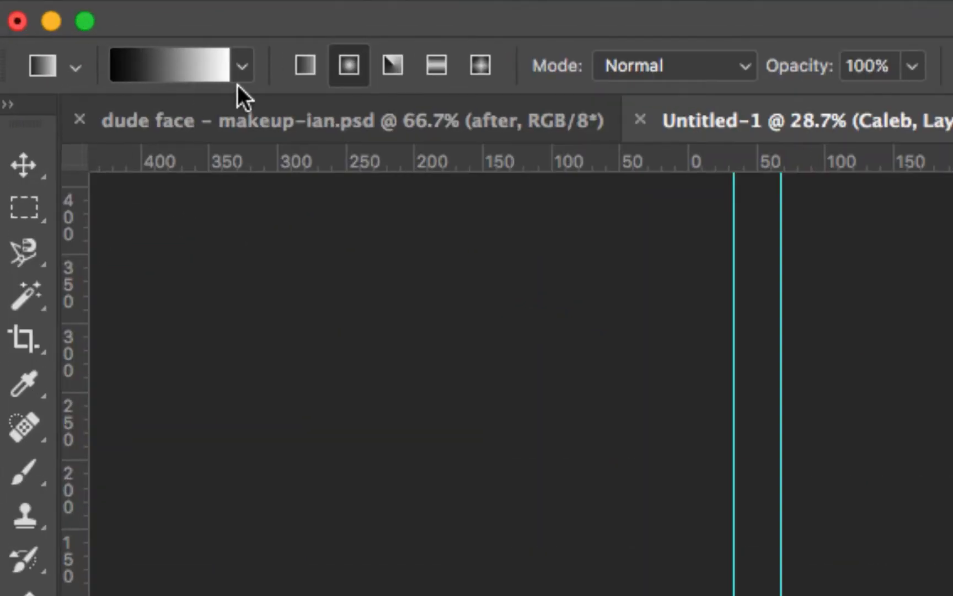
- Set the gradient to the white-to-black preset with the radial style
{"action": "left_click", "coordinate": [75, 31]}
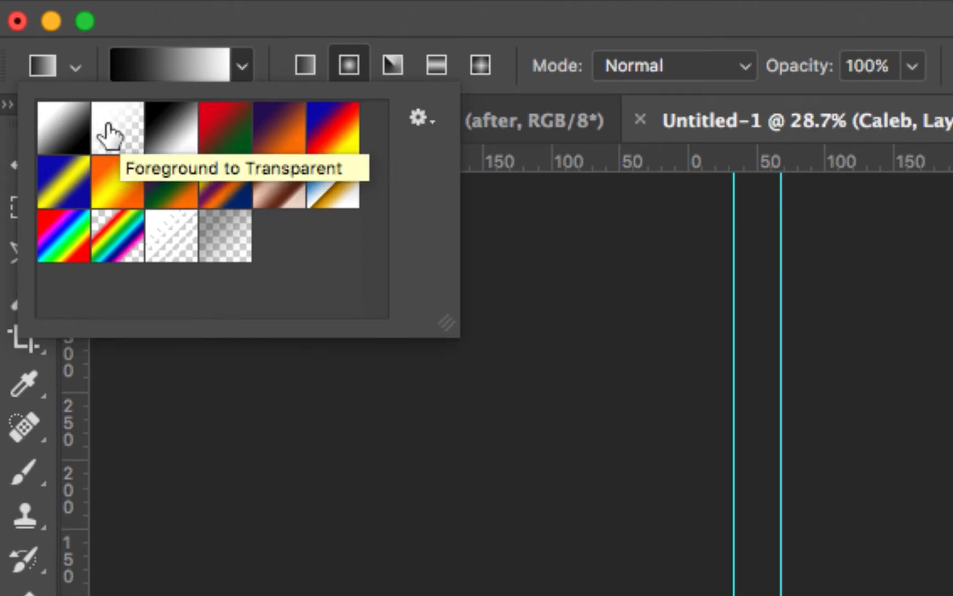
{"action": "left_click", "coordinate": [71, 135]}
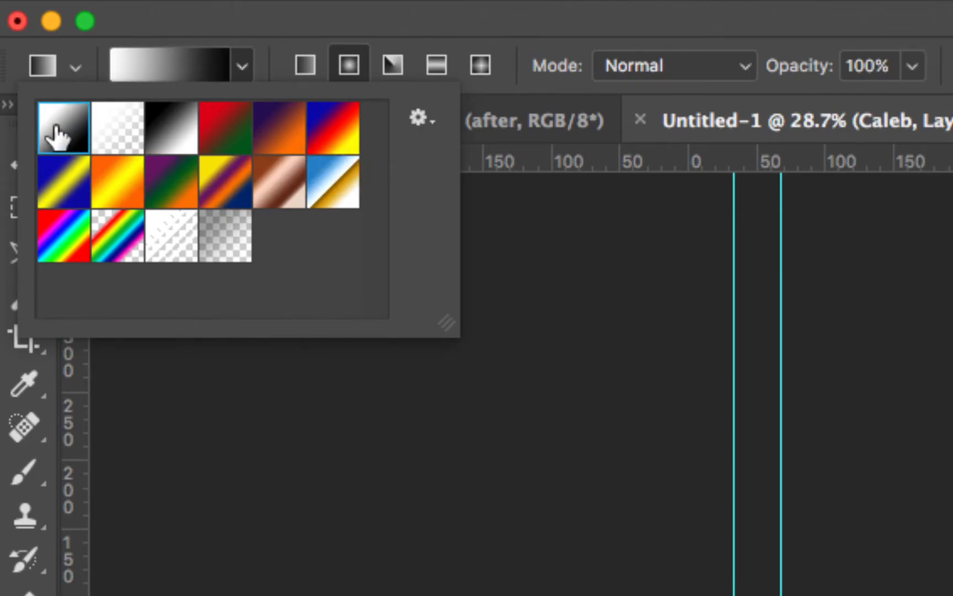
{"action": "left_click", "coordinate": [174, 18]}
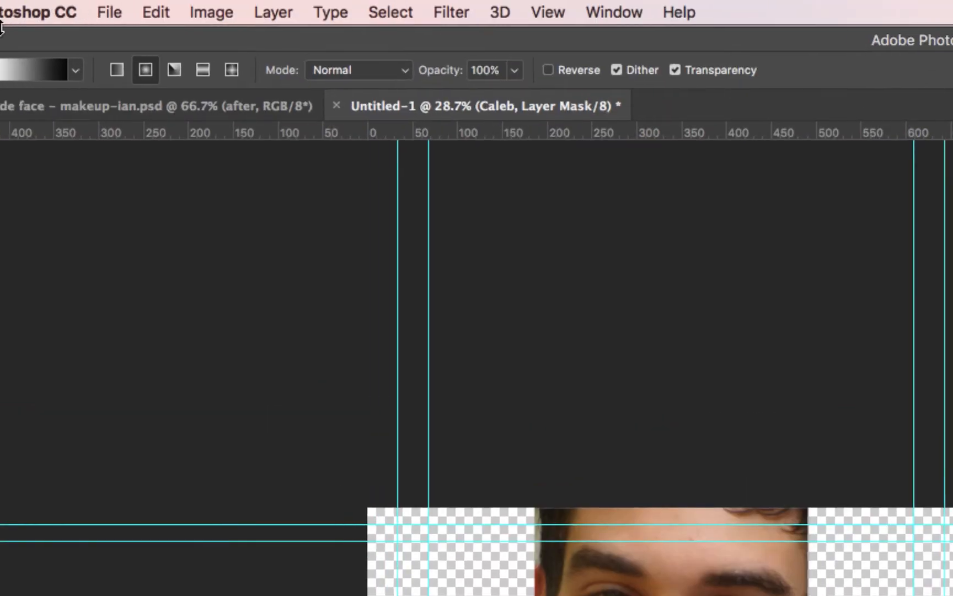
{"action": "left_click", "coordinate": [115, 71]}
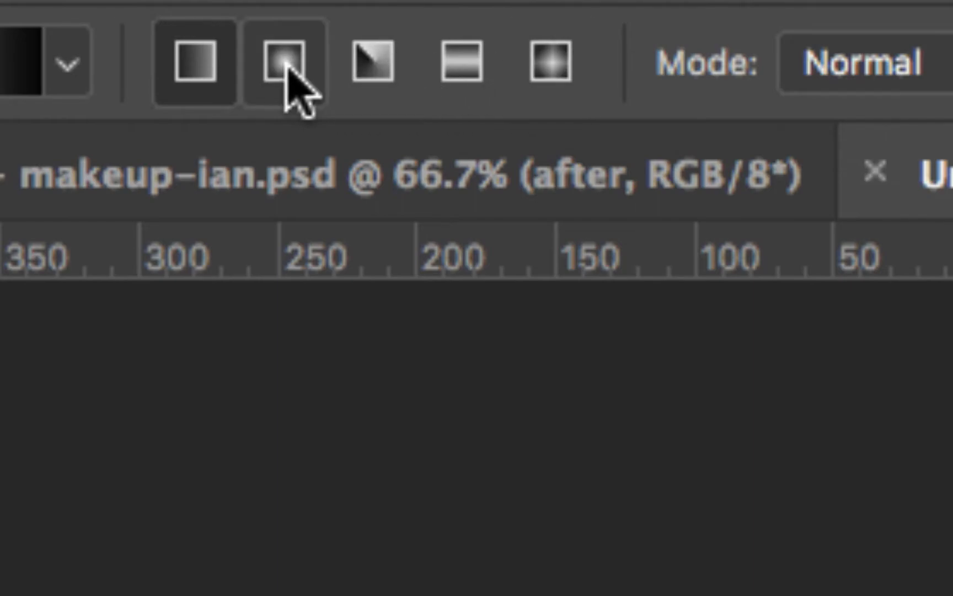
{"action": "left_click", "coordinate": [279, 68]}
- Draw a radial gradient on the group's mask from the nose outward past the canvas edge, and show the lost in space layer behind it
{"action": "left_click_drag", "start_coordinate": [342, 297], "coordinate": [369, 352]}
{"action": "left_click_drag", "start_coordinate": [336, 302], "coordinate": [454, 425]}
{"action": "left_click_drag", "start_coordinate": [334, 304], "coordinate": [547, 470]}
{"action": "left_click_drag", "start_coordinate": [338, 301], "coordinate": [521, 319]}
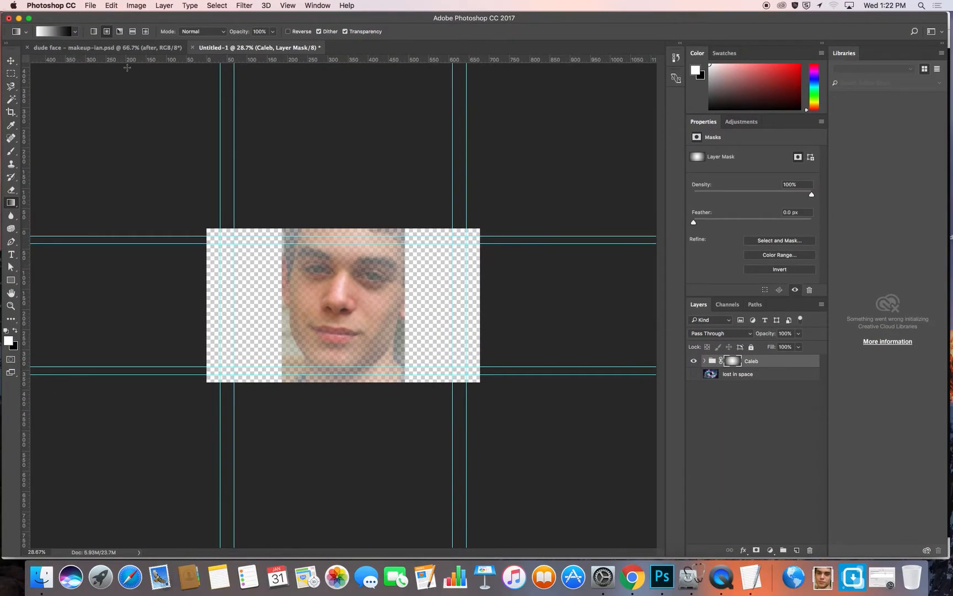
{"action": "left_click_drag", "start_coordinate": [336, 298], "coordinate": [502, 316]}
{"action": "left_click", "coordinate": [694, 375]}
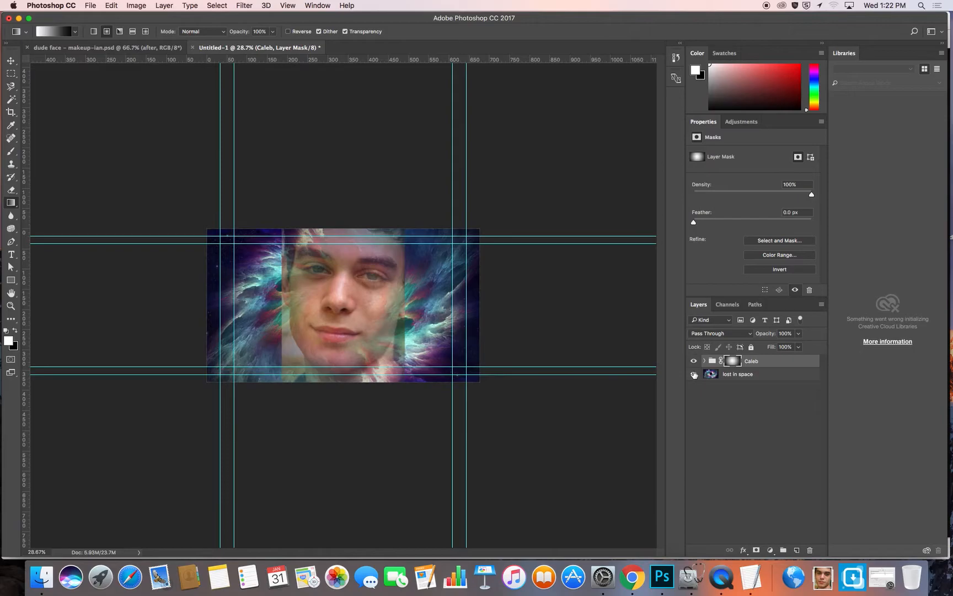
{"action": "left_click_drag", "start_coordinate": [339, 300], "coordinate": [552, 318]}
{"action": "left_click_drag", "start_coordinate": [336, 301], "coordinate": [553, 318]}
{"action": "left_click_drag", "start_coordinate": [344, 300], "coordinate": [537, 319]}
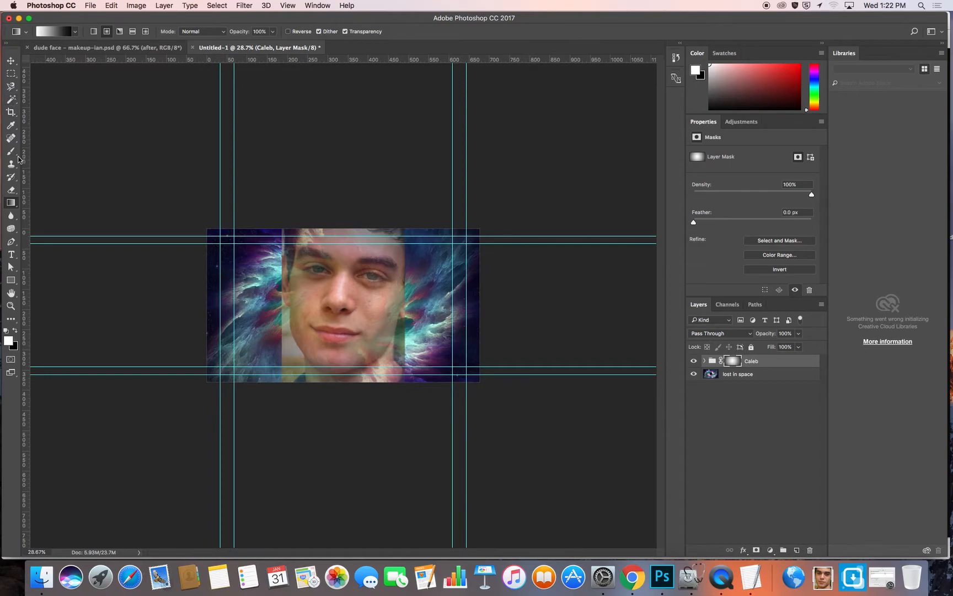
- Paint black on the group's mask with a soft brush enlarged to 500 px to hide the hard side edges and corners of the portrait
{"action": "left_click", "coordinate": [11, 151]}
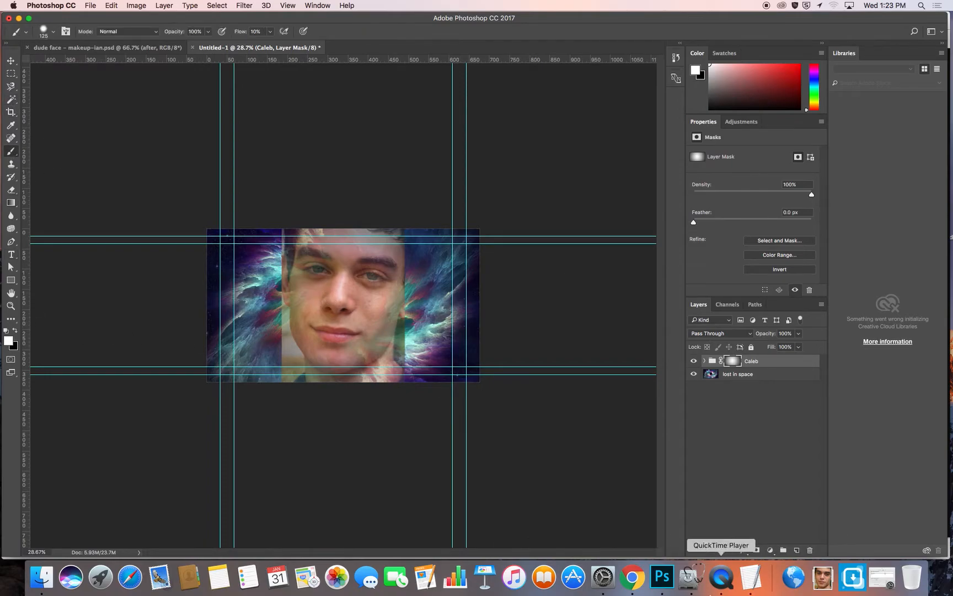
{"action": "left_click", "coordinate": [15, 331]}
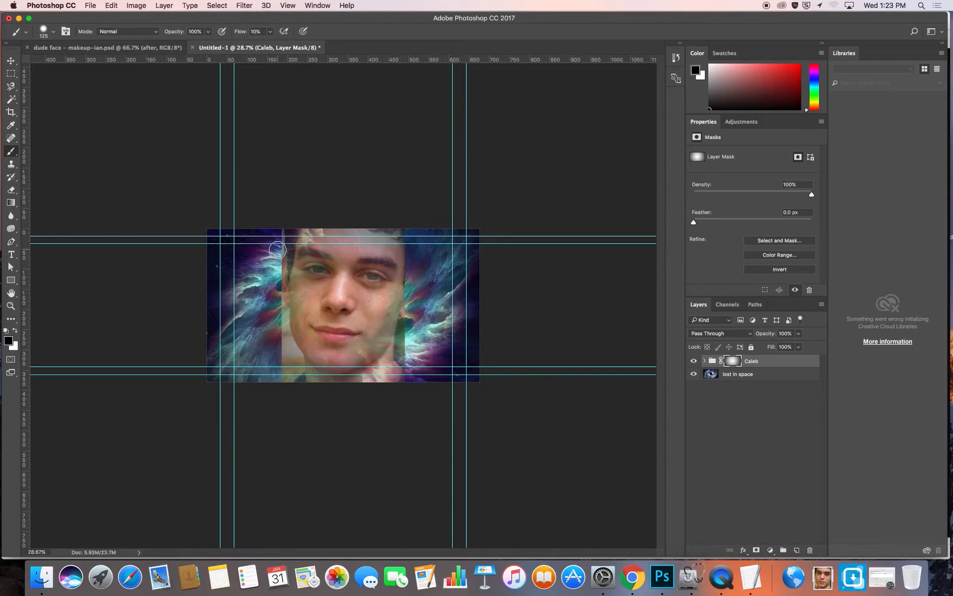
{"action": "key", "text": "bracketright"}
{"action": "key", "text": "bracketright"}
{"action": "key", "text": "bracketright"}
{"action": "mouse_move", "coordinate": [288, 232]}
{"action": "left_mouse_down"}
{"action": "mouse_move", "coordinate": [270, 265]}
{"action": "mouse_move", "coordinate": [305, 220]}
{"action": "mouse_move", "coordinate": [278, 265]}
{"action": "left_mouse_up"}
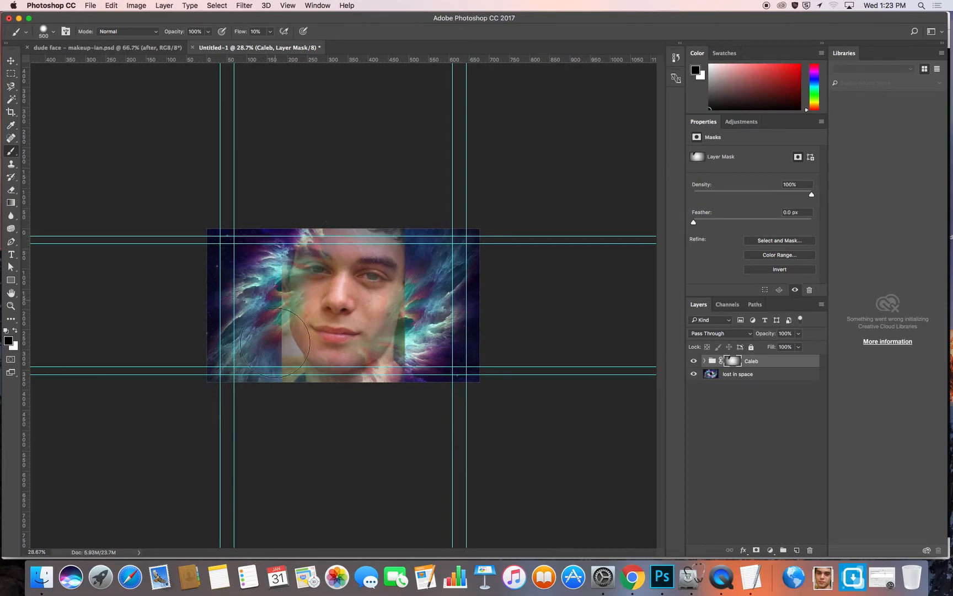
{"action": "key", "text": "bracketright"}
{"action": "key", "text": "bracketright"}
{"action": "key", "text": "bracketright"}
{"action": "key", "text": "bracketright"}
{"action": "mouse_move", "coordinate": [260, 285]}
{"action": "left_mouse_down"}
{"action": "mouse_move", "coordinate": [294, 383]}
{"action": "mouse_move", "coordinate": [266, 270]}
{"action": "mouse_move", "coordinate": [262, 341]}
{"action": "mouse_move", "coordinate": [298, 409]}
{"action": "mouse_move", "coordinate": [250, 313]}
{"action": "mouse_move", "coordinate": [268, 229]}
{"action": "left_mouse_up"}
{"action": "mouse_move", "coordinate": [386, 209]}
{"action": "left_mouse_down"}
{"action": "mouse_move", "coordinate": [434, 229]}
{"action": "mouse_move", "coordinate": [416, 207]}
{"action": "mouse_move", "coordinate": [407, 216]}
{"action": "mouse_move", "coordinate": [383, 195]}
{"action": "mouse_move", "coordinate": [446, 272]}
{"action": "mouse_move", "coordinate": [416, 222]}
{"action": "mouse_move", "coordinate": [426, 326]}
{"action": "mouse_move", "coordinate": [432, 294]}
{"action": "mouse_move", "coordinate": [410, 387]}
{"action": "mouse_move", "coordinate": [428, 327]}
{"action": "mouse_move", "coordinate": [436, 331]}
{"action": "mouse_move", "coordinate": [402, 399]}
{"action": "mouse_move", "coordinate": [437, 284]}
{"action": "mouse_move", "coordinate": [387, 390]}
{"action": "mouse_move", "coordinate": [425, 366]}
{"action": "mouse_move", "coordinate": [338, 414]}
{"action": "mouse_move", "coordinate": [452, 333]}
{"action": "mouse_move", "coordinate": [434, 244]}
{"action": "mouse_move", "coordinate": [403, 203]}
{"action": "mouse_move", "coordinate": [368, 187]}
{"action": "mouse_move", "coordinate": [449, 226]}
{"action": "left_mouse_up"}
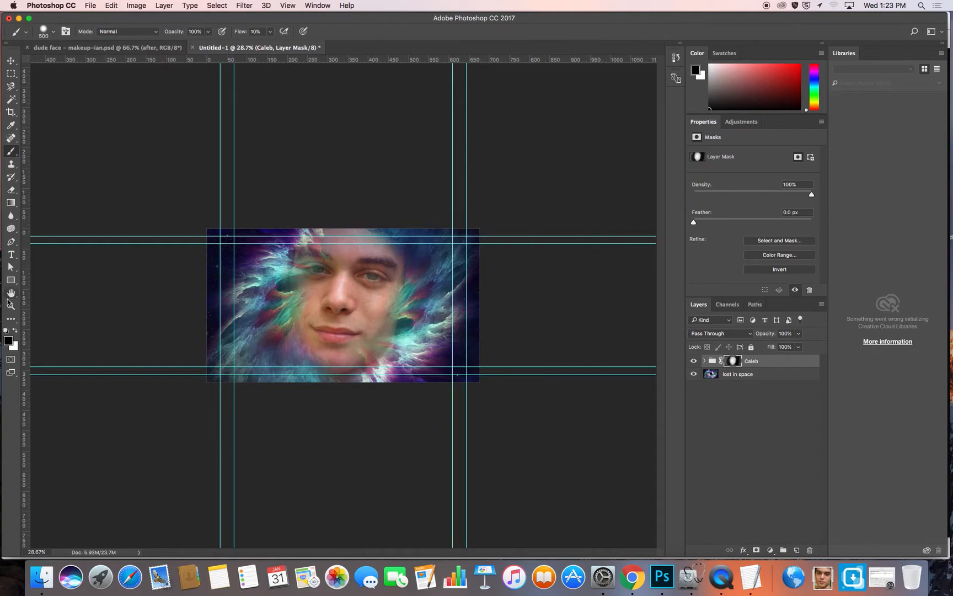
- Paint white on the mask with a 175 px brush over the eyes, nose and mouth to bring back the face
{"action": "left_click", "coordinate": [15, 330]}
{"action": "key", "text": "bracketleft"}
{"action": "key", "text": "bracketleft"}
{"action": "key", "text": "bracketleft"}
{"action": "key", "text": "bracketleft"}
{"action": "key", "text": "bracketleft"}
{"action": "mouse_move", "coordinate": [322, 267]}
{"action": "left_mouse_down"}
{"action": "mouse_move", "coordinate": [305, 277]}
{"action": "mouse_move", "coordinate": [323, 321]}
{"action": "mouse_move", "coordinate": [308, 302]}
{"action": "mouse_move", "coordinate": [376, 260]}
{"action": "mouse_move", "coordinate": [365, 320]}
{"action": "mouse_move", "coordinate": [323, 294]}
{"action": "mouse_move", "coordinate": [373, 290]}
{"action": "mouse_move", "coordinate": [366, 335]}
{"action": "mouse_move", "coordinate": [368, 279]}
{"action": "mouse_move", "coordinate": [378, 322]}
{"action": "mouse_move", "coordinate": [365, 331]}
{"action": "mouse_move", "coordinate": [384, 290]}
{"action": "mouse_move", "coordinate": [379, 328]}
{"action": "mouse_move", "coordinate": [386, 301]}
{"action": "mouse_move", "coordinate": [364, 345]}
{"action": "mouse_move", "coordinate": [318, 304]}
{"action": "mouse_move", "coordinate": [313, 332]}
{"action": "mouse_move", "coordinate": [307, 279]}
{"action": "mouse_move", "coordinate": [300, 298]}
{"action": "mouse_move", "coordinate": [320, 339]}
{"action": "mouse_move", "coordinate": [304, 304]}
{"action": "mouse_move", "coordinate": [306, 264]}
{"action": "mouse_move", "coordinate": [333, 245]}
{"action": "mouse_move", "coordinate": [372, 247]}
{"action": "mouse_move", "coordinate": [377, 295]}
{"action": "mouse_move", "coordinate": [335, 319]}
{"action": "mouse_move", "coordinate": [305, 257]}
{"action": "mouse_move", "coordinate": [332, 245]}
{"action": "mouse_move", "coordinate": [306, 252]}
{"action": "mouse_move", "coordinate": [312, 293]}
{"action": "mouse_move", "coordinate": [317, 263]}
{"action": "mouse_move", "coordinate": [365, 262]}
{"action": "mouse_move", "coordinate": [357, 327]}
{"action": "mouse_move", "coordinate": [318, 312]}
{"action": "mouse_move", "coordinate": [363, 302]}
{"action": "mouse_move", "coordinate": [346, 338]}
{"action": "left_mouse_up"}
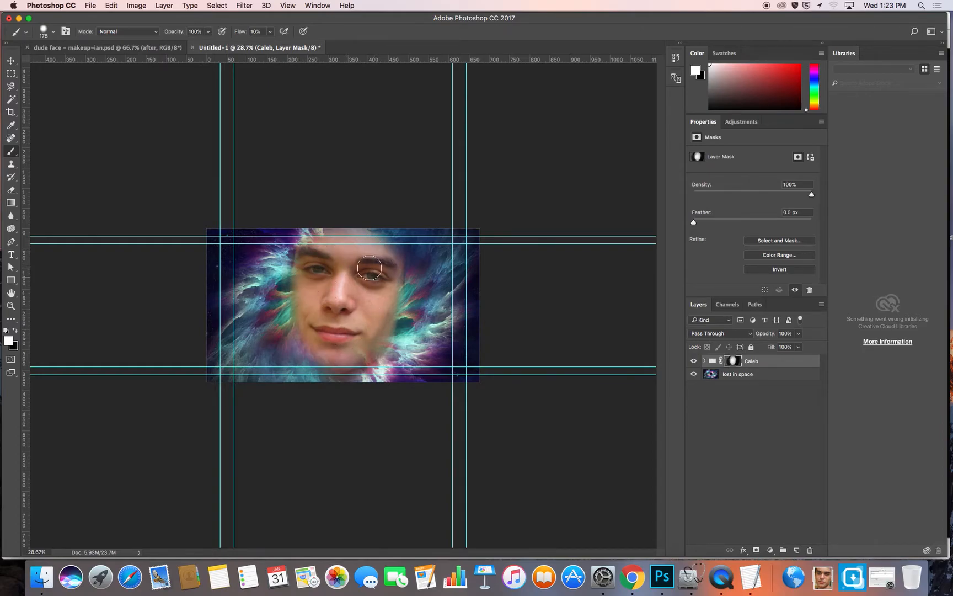
- Paint black on the mask with an 80 px brush above the upper lip to let the space image show through as a mustache
{"action": "left_click", "coordinate": [11, 60]}
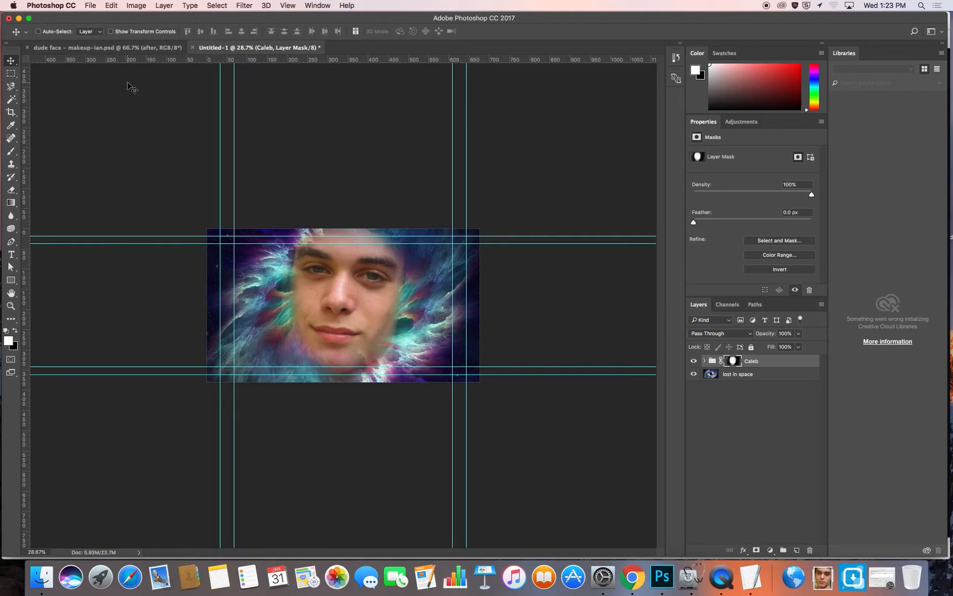
{"action": "left_click", "coordinate": [15, 332]}
{"action": "left_click", "coordinate": [10, 153]}
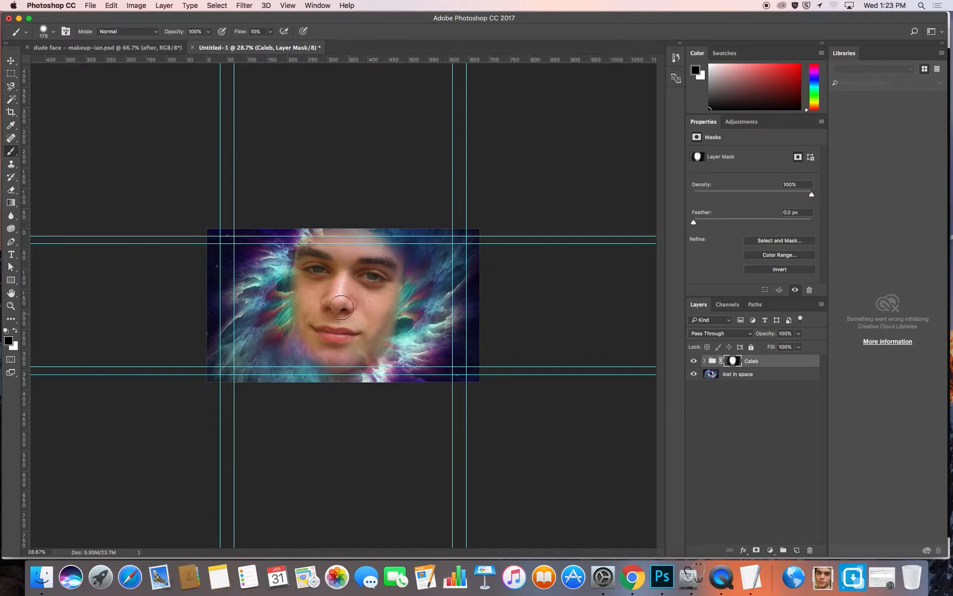
{"action": "key", "text": "bracketleft"}
{"action": "key", "text": "bracketleft"}
{"action": "mouse_move", "coordinate": [360, 321]}
{"action": "left_mouse_down"}
{"action": "mouse_move", "coordinate": [315, 316]}
{"action": "mouse_move", "coordinate": [365, 318]}
{"action": "left_mouse_up"}
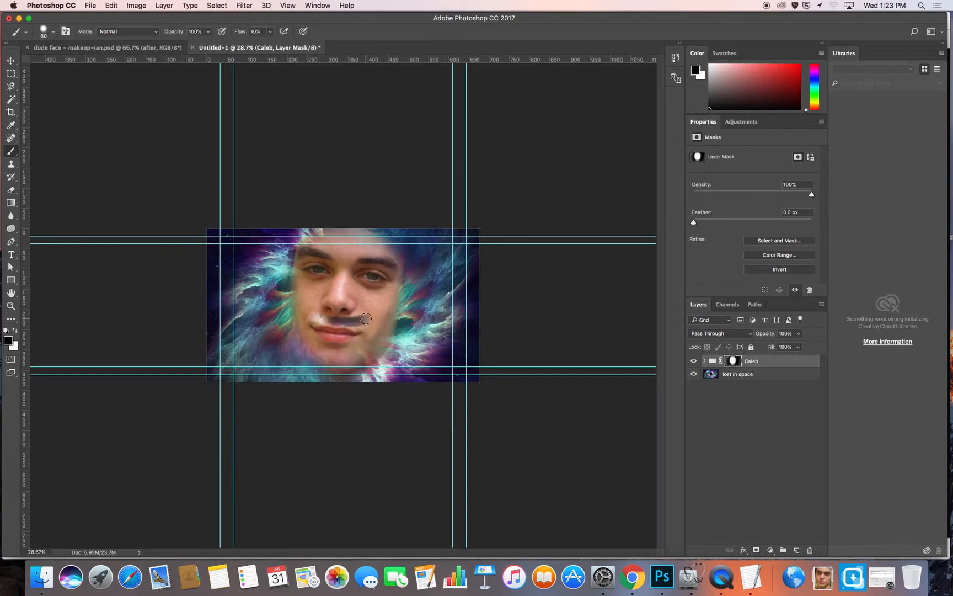
- Set the brush hardness to 0%, enlarge it to 125 px and paint black on the mask around the lower cheeks and chin
{"action": "left_click", "coordinate": [54, 32]}
{"action": "left_click_drag", "start_coordinate": [94, 85], "coordinate": [42, 78]}
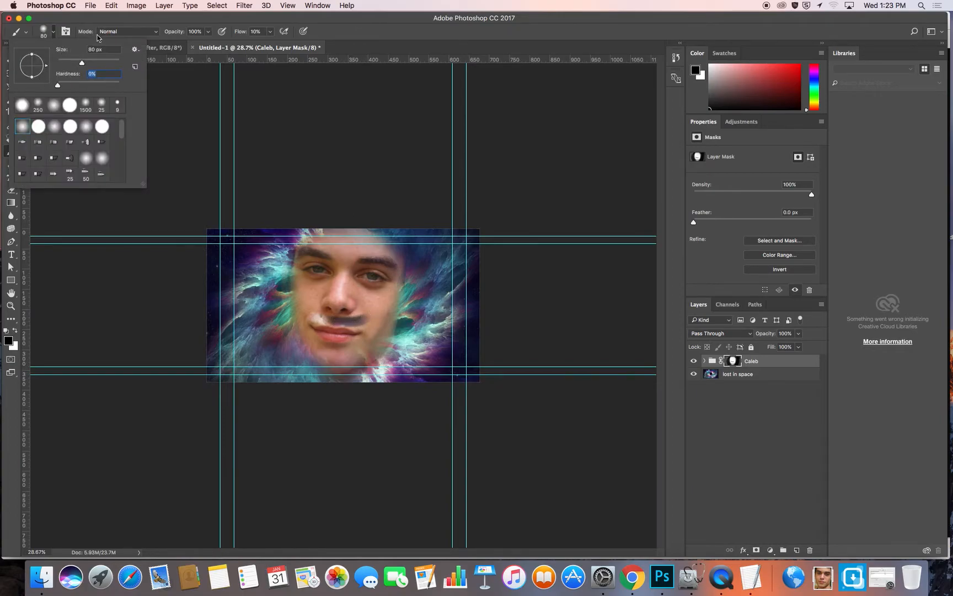
{"action": "left_click", "coordinate": [101, 22]}
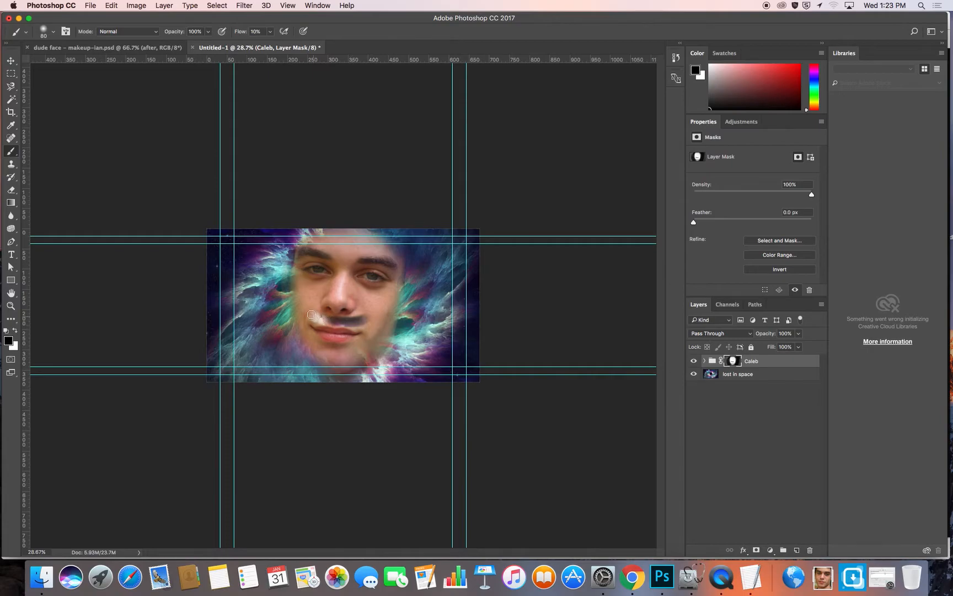
{"action": "key", "text": "bracketright"}
{"action": "key", "text": "bracketright"}
{"action": "key", "text": "bracketright"}
{"action": "mouse_move", "coordinate": [332, 320]}
{"action": "left_mouse_down"}
{"action": "mouse_move", "coordinate": [365, 318]}
{"action": "mouse_move", "coordinate": [315, 316]}
{"action": "mouse_move", "coordinate": [363, 321]}
{"action": "mouse_move", "coordinate": [377, 334]}
{"action": "mouse_move", "coordinate": [372, 325]}
{"action": "mouse_move", "coordinate": [371, 354]}
{"action": "mouse_move", "coordinate": [307, 318]}
{"action": "mouse_move", "coordinate": [308, 346]}
{"action": "mouse_move", "coordinate": [302, 317]}
{"action": "mouse_move", "coordinate": [309, 354]}
{"action": "mouse_move", "coordinate": [331, 367]}
{"action": "mouse_move", "coordinate": [366, 341]}
{"action": "mouse_move", "coordinate": [337, 378]}
{"action": "mouse_move", "coordinate": [369, 346]}
{"action": "mouse_move", "coordinate": [346, 380]}
{"action": "left_mouse_up"}
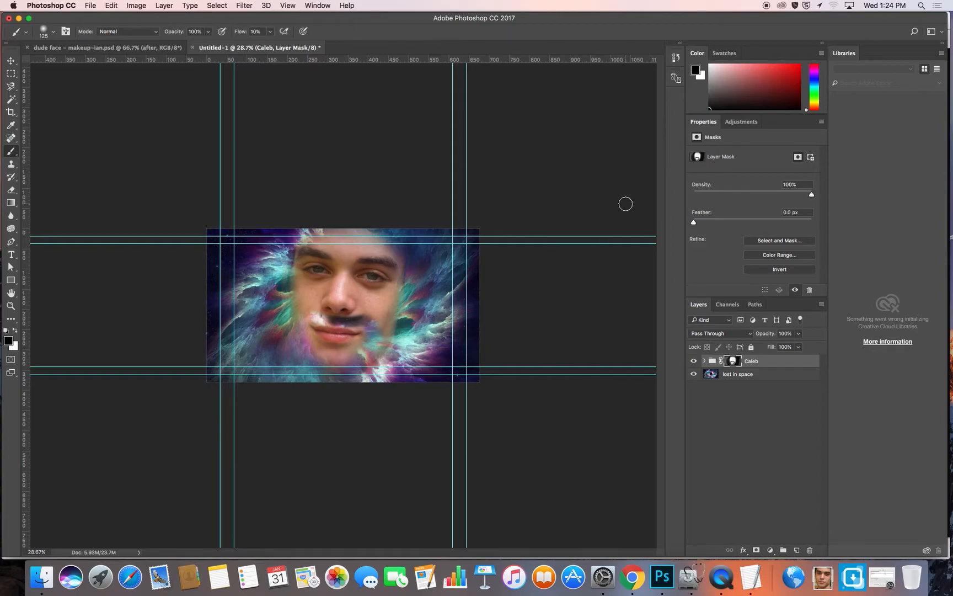
- Toggle the portrait group's visibility to compare the composite with the space background alone
{"action": "left_click", "coordinate": [695, 361]}
{"action": "left_click", "coordinate": [694, 362]}
{"action": "left_click", "coordinate": [694, 362]}
{"action": "left_click", "coordinate": [694, 362]}
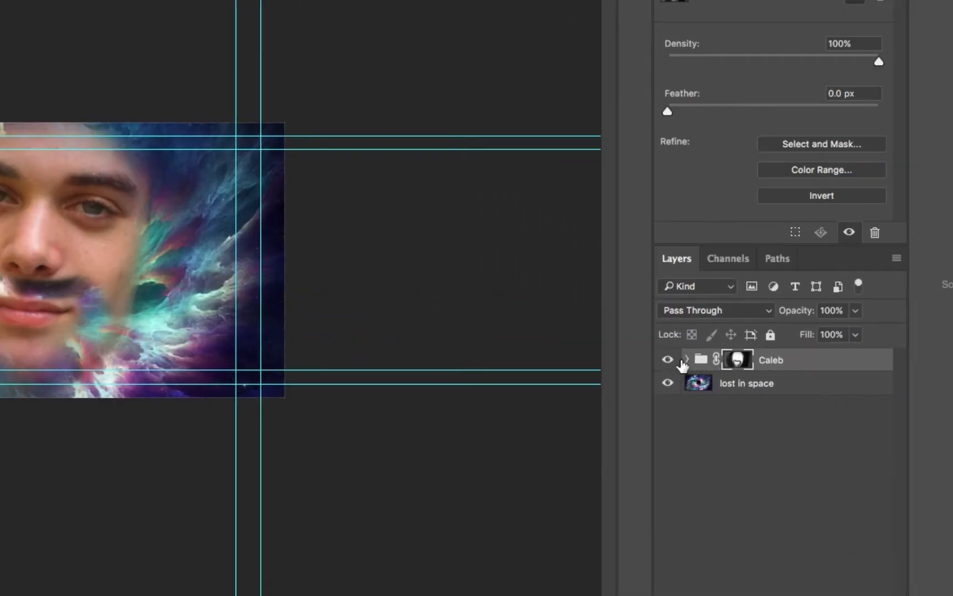
- Expand the masked portrait group and toggle the after layer to compare blemished and retouched skin in the space composite
{"action": "left_click", "coordinate": [706, 364]}
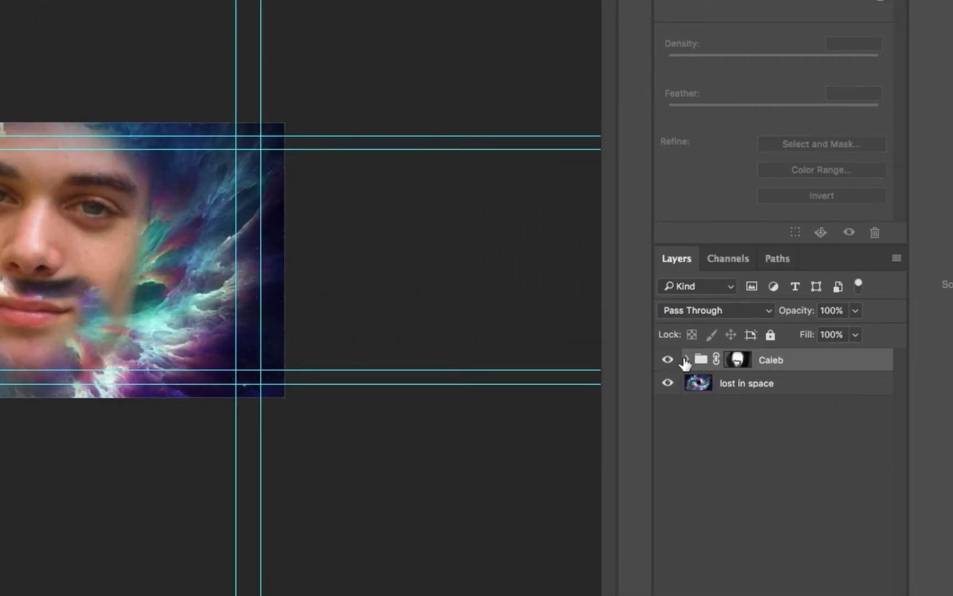
{"action": "left_click", "coordinate": [687, 360]}
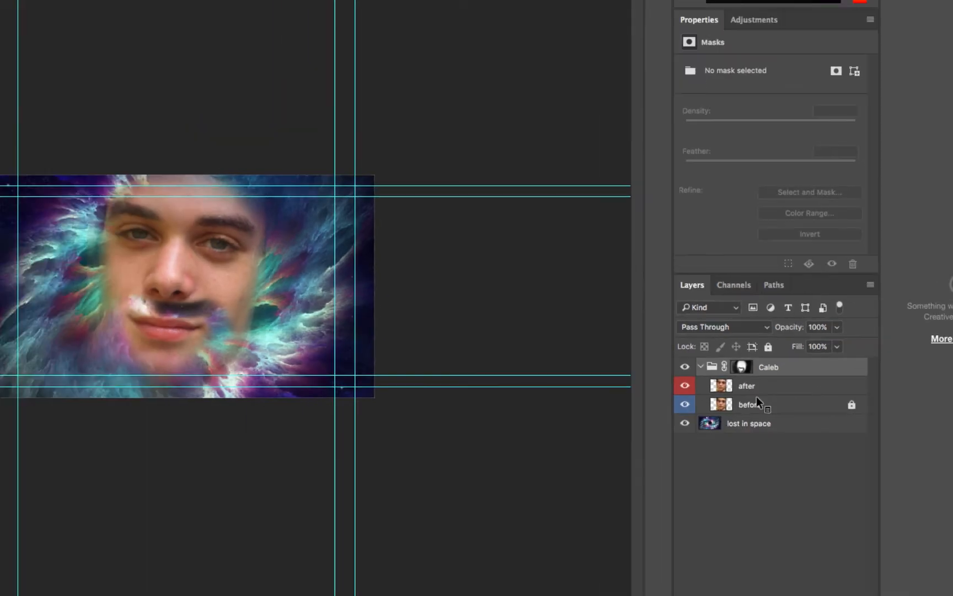
{"action": "left_click", "coordinate": [684, 387]}
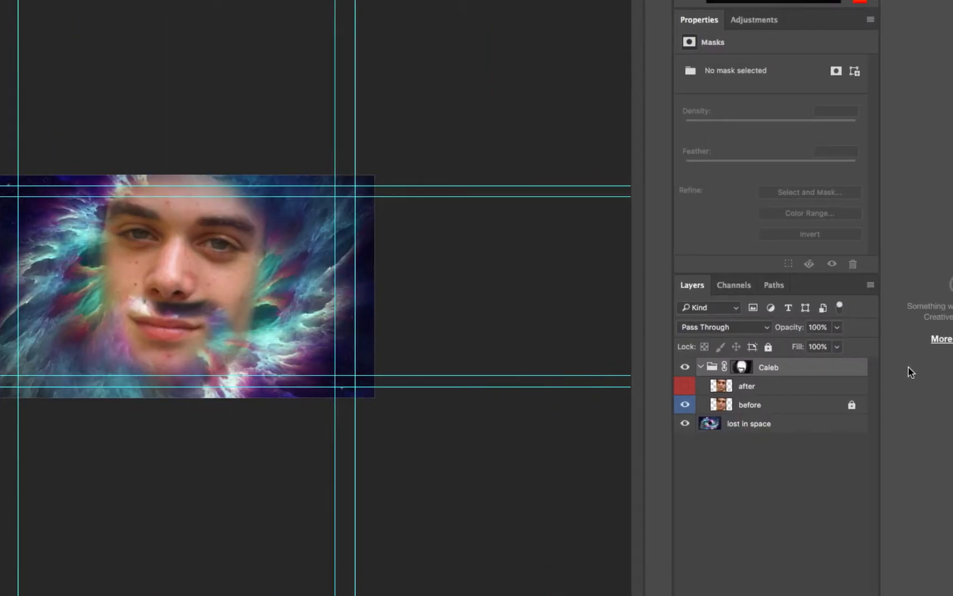
{"action": "left_click", "coordinate": [685, 386]}
{"action": "left_click", "coordinate": [686, 387]}
{"action": "left_click", "coordinate": [685, 387]}
{"action": "left_click", "coordinate": [685, 386]}
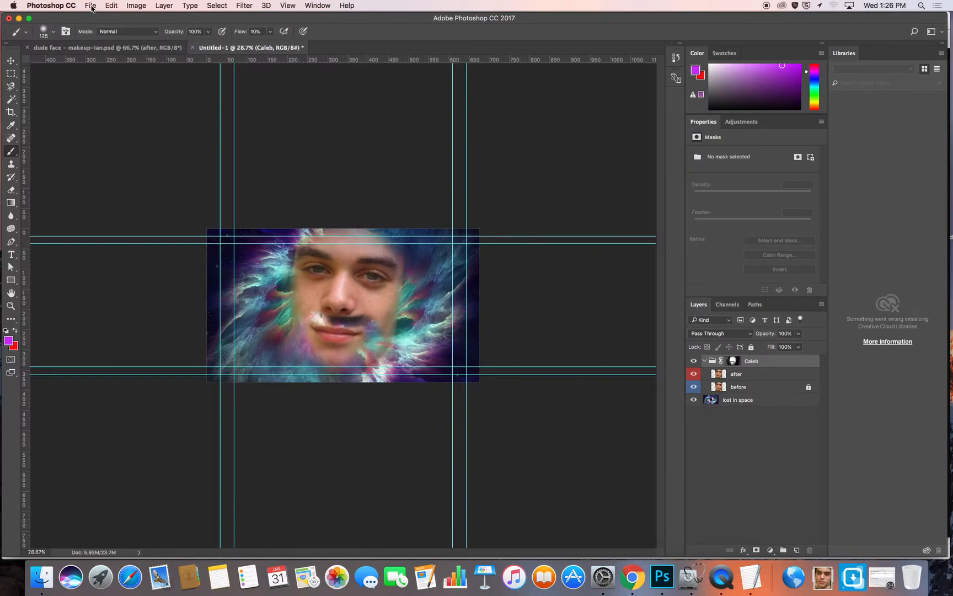
- Save the document in Photoshop format in the Documents folder, named "blemish-" followed by the author's first name
{"action": "left_click", "coordinate": [92, 7]}
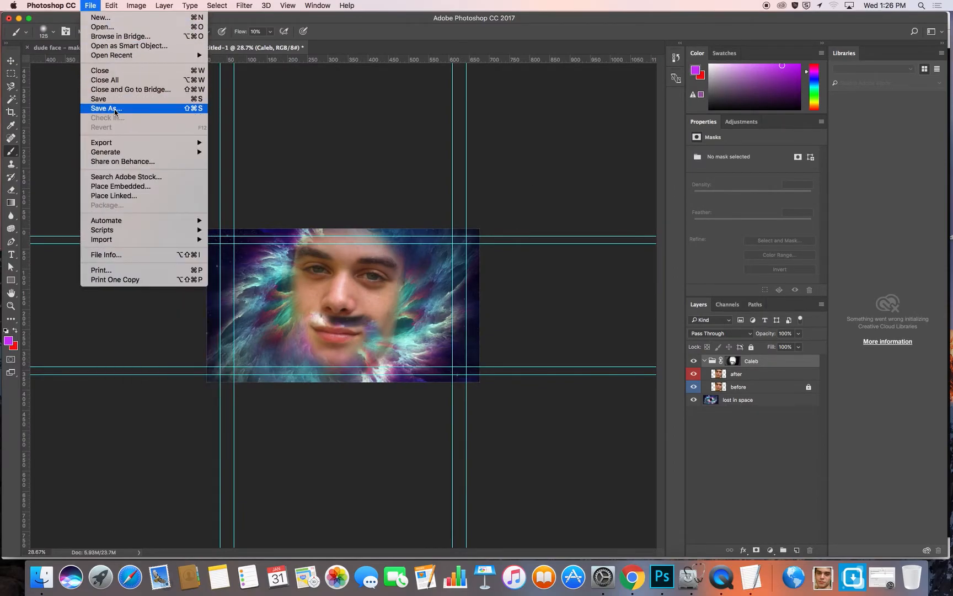
{"action": "left_click", "coordinate": [114, 108]}
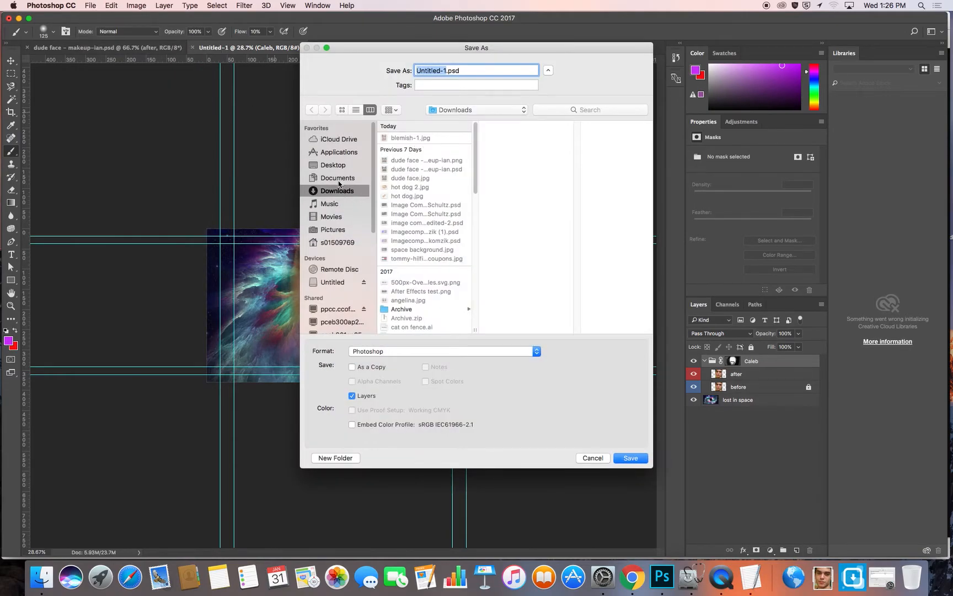
{"action": "left_click", "coordinate": [338, 180]}
{"action": "type", "text": "blemish-"}
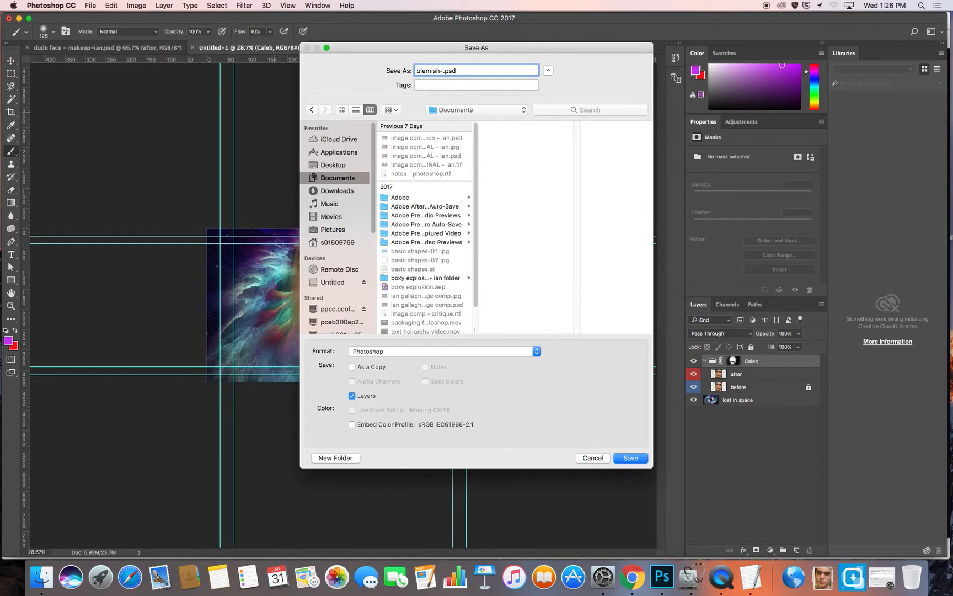
{"action": "type", "text": "ian"}
{"action": "left_click", "coordinate": [631, 458]}
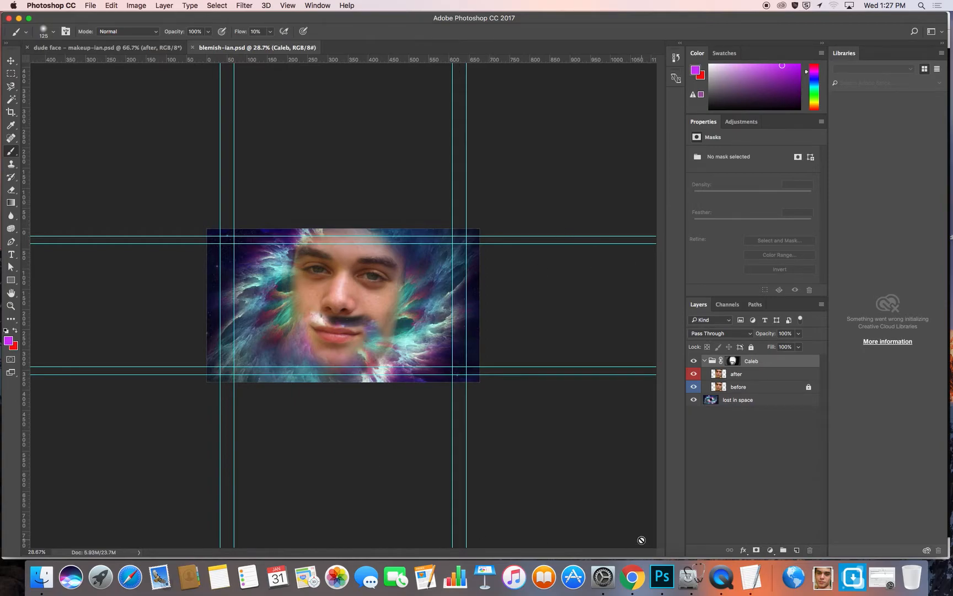
- Switch to Chrome, close the old space image's tab and limit the space image results to medium size
{"action": "left_click", "coordinate": [632, 591]}
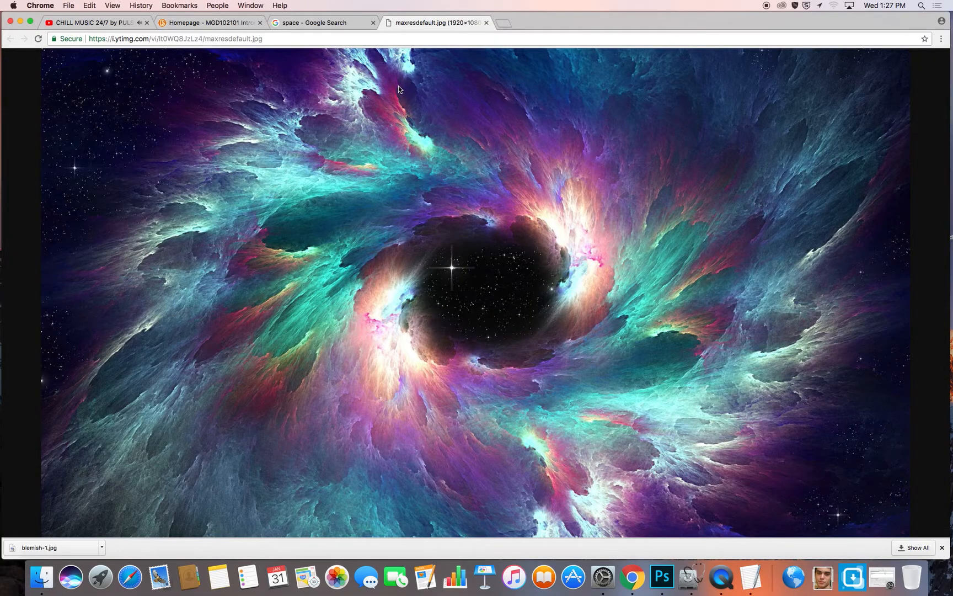
{"action": "left_click", "coordinate": [486, 24]}
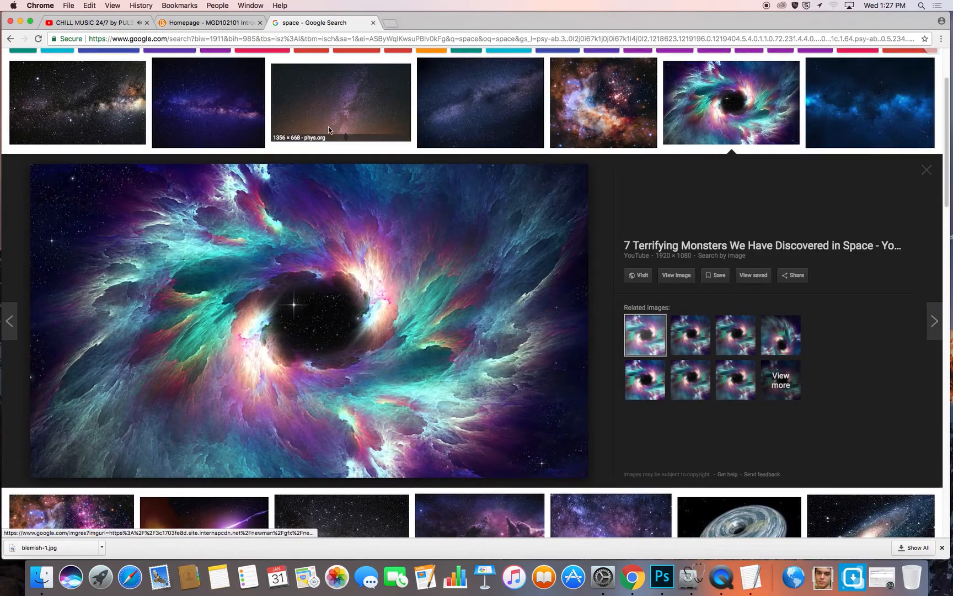
{"action": "scroll", "coordinate": [328, 126], "scroll_direction": "up", "scroll_amount": 3}
{"action": "left_click", "coordinate": [93, 115]}
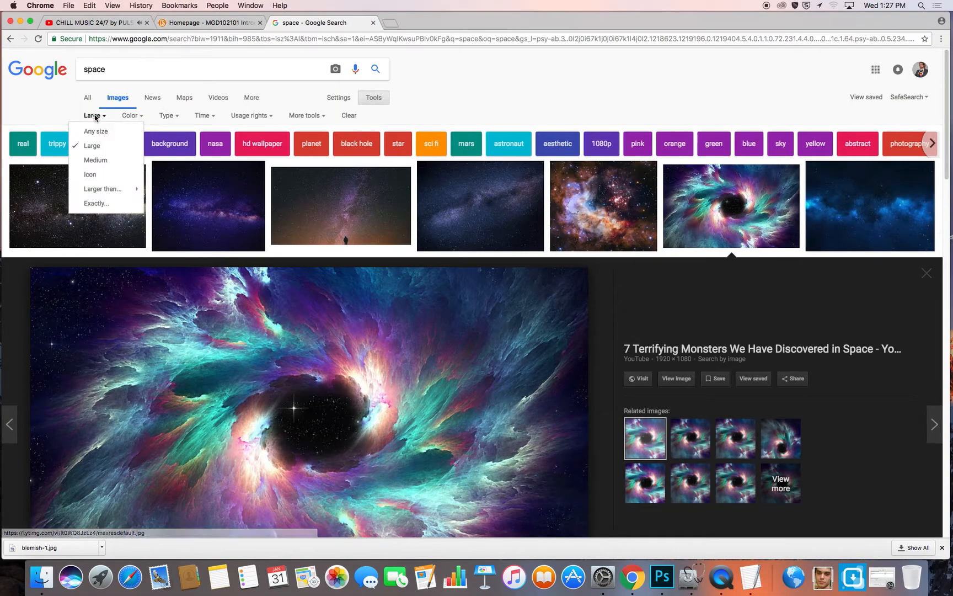
{"action": "left_click", "coordinate": [97, 160]}
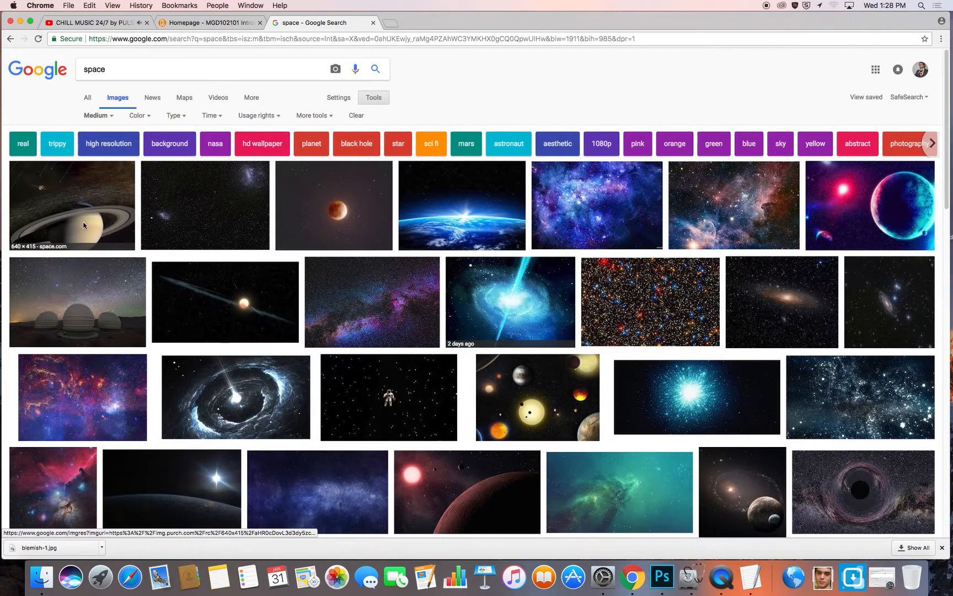
- Open the blue gamma-ray burst picture at full size on its own page and copy the image
{"action": "left_click", "coordinate": [505, 301]}
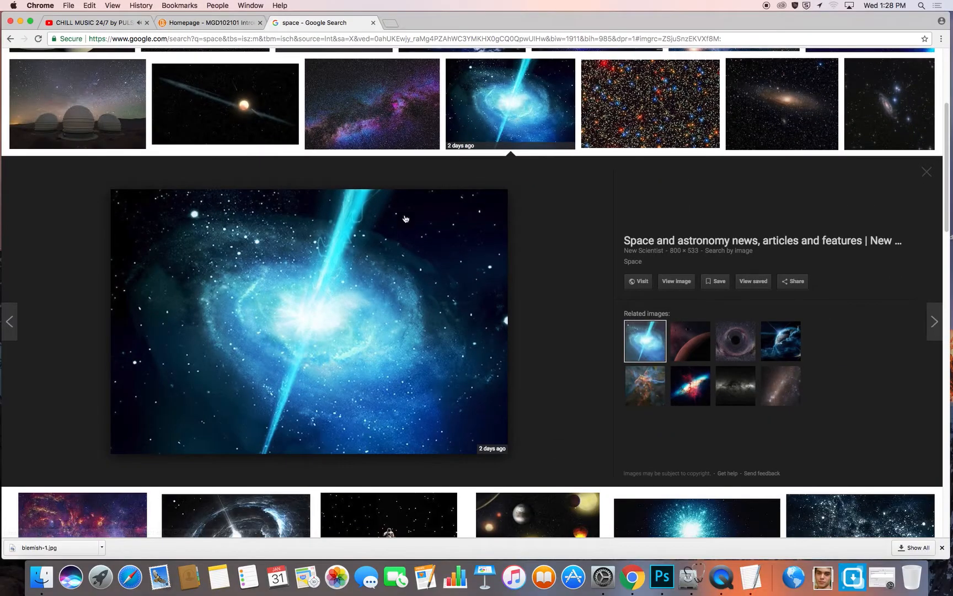
{"action": "left_click", "coordinate": [832, 411]}
{"action": "right_click", "coordinate": [412, 239]}
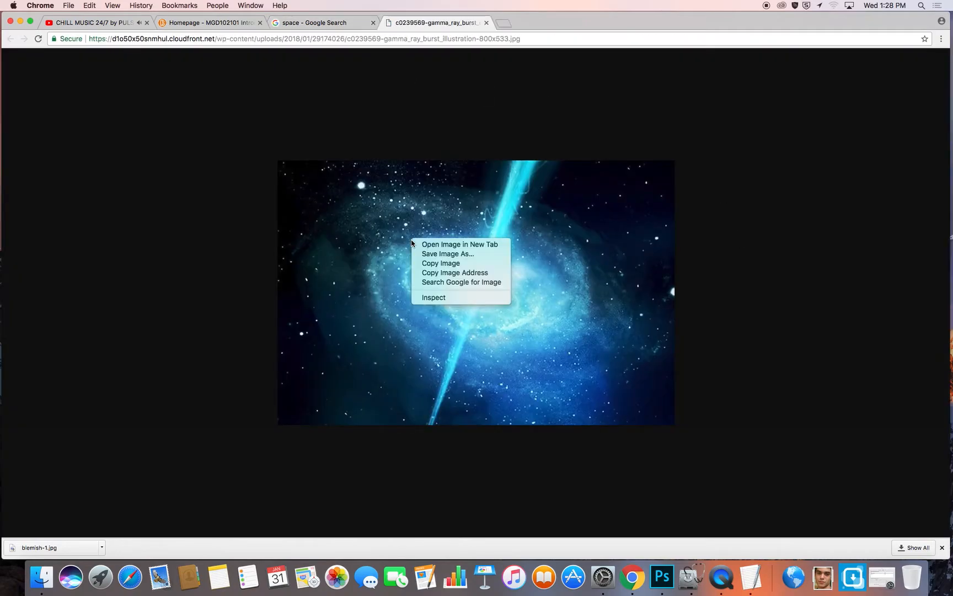
{"action": "left_click", "coordinate": [443, 268]}
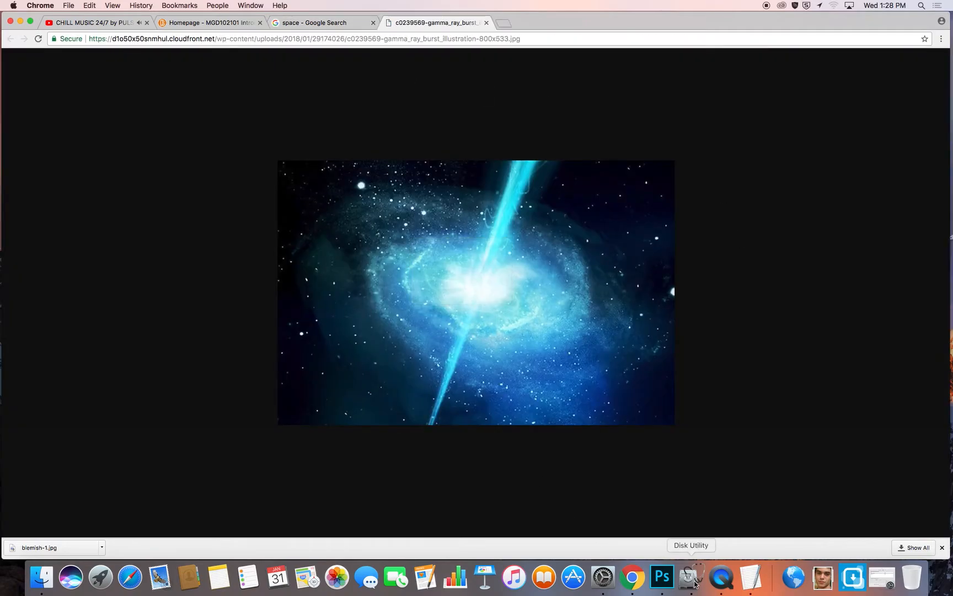
- Switch to Photoshop, paste the copied image and move its layer between the portrait group and the lost in space layer
{"action": "left_click", "coordinate": [662, 577]}
{"action": "key", "text": "super+v"}
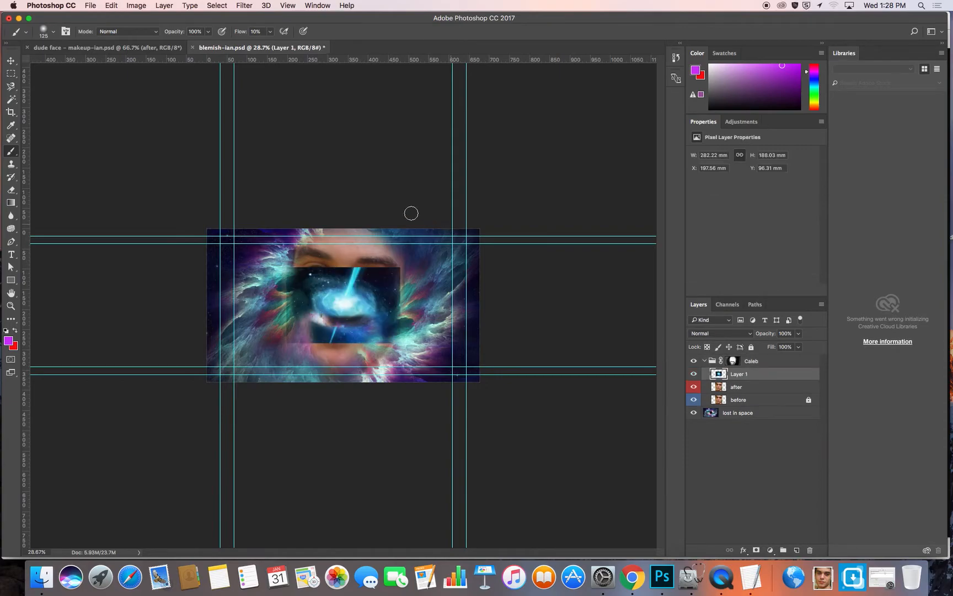
{"action": "left_click_drag", "start_coordinate": [738, 375], "coordinate": [720, 408]}
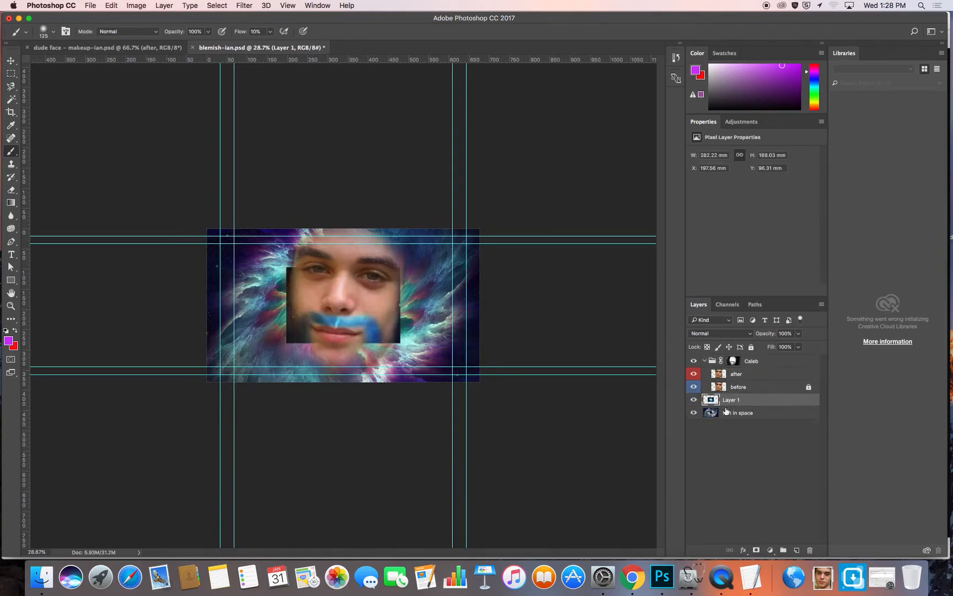
- Scale the pasted space image proportionally from its centre to about 242% so it covers the whole canvas
{"action": "key", "text": "super+t"}
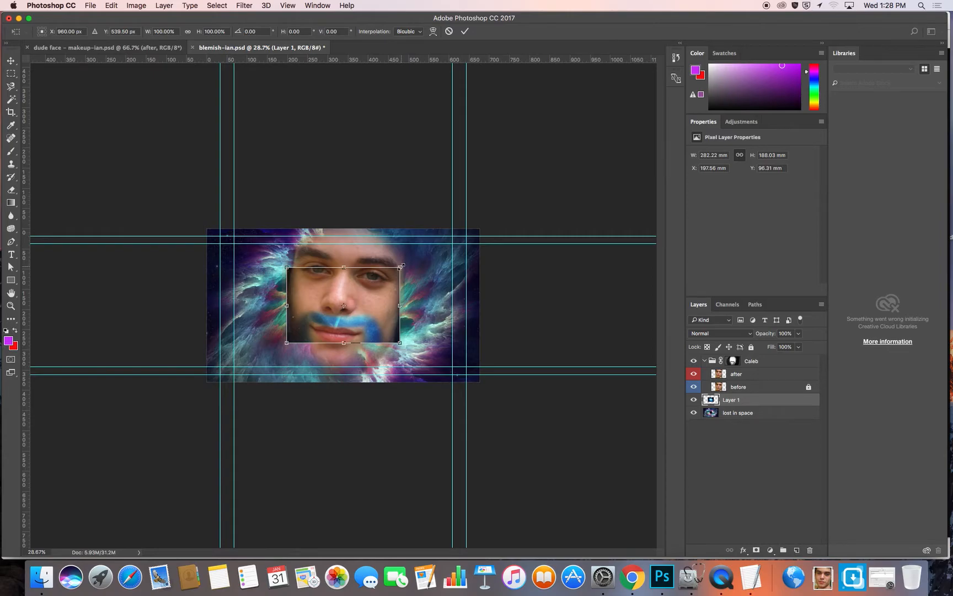
{"action": "left_click_drag", "start_coordinate": [401, 266], "coordinate": [494, 229]}
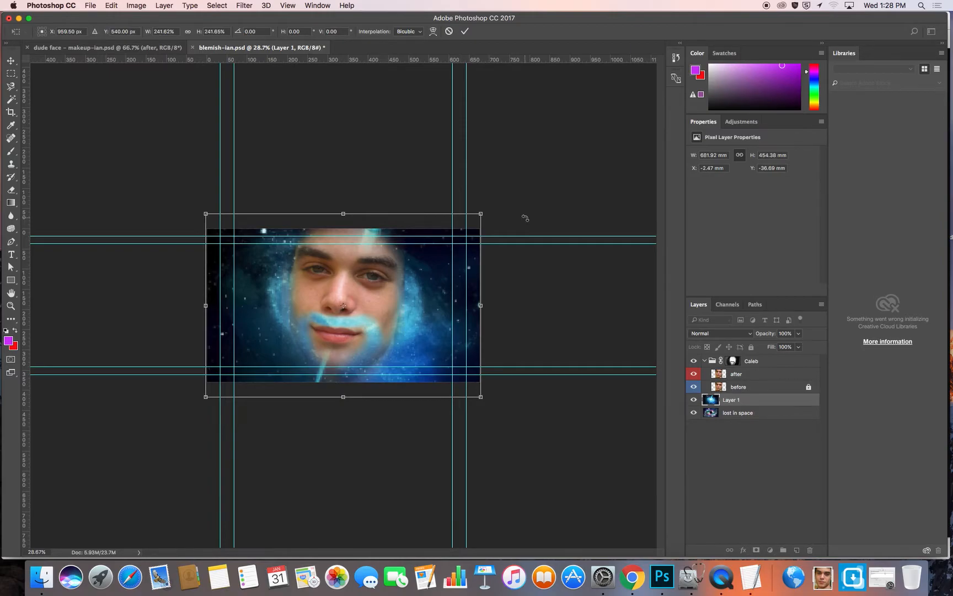
{"action": "key", "text": "Return"}
{"action": "key", "text": "b"}
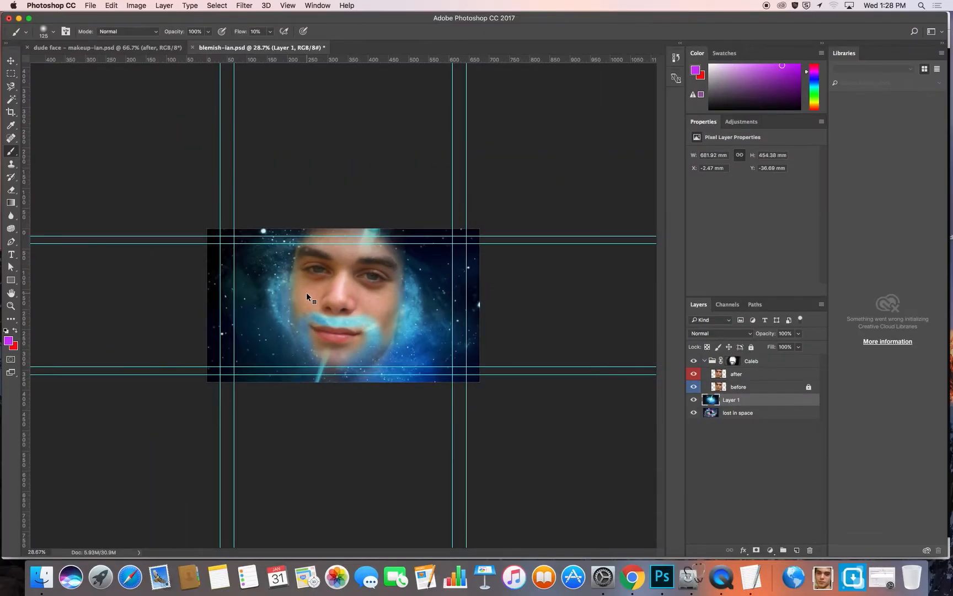
- Turn off Extras to hide the guides over the composite
{"action": "scroll", "coordinate": [305, 292], "scroll_direction": "down", "scroll_amount": 5}
{"action": "scroll", "coordinate": [309, 291], "scroll_direction": "up", "scroll_amount": 10}
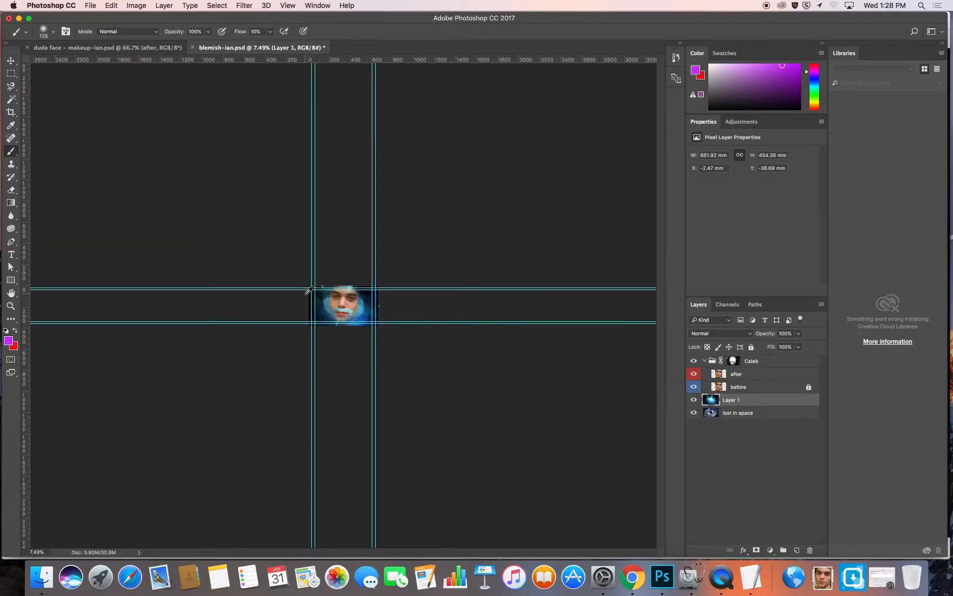
{"action": "scroll", "coordinate": [309, 291], "scroll_direction": "down", "scroll_amount": 2}
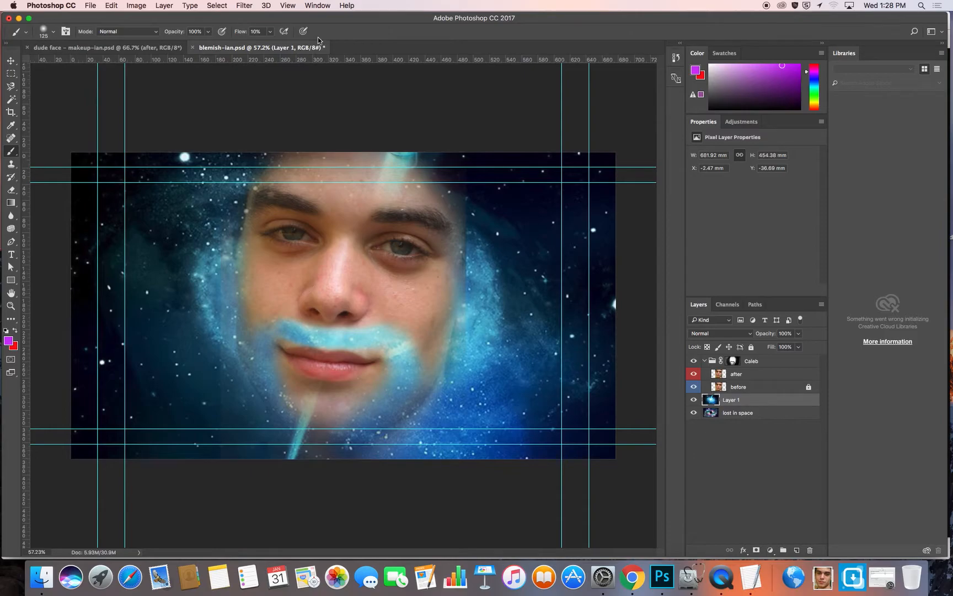
{"action": "left_click", "coordinate": [287, 6]}
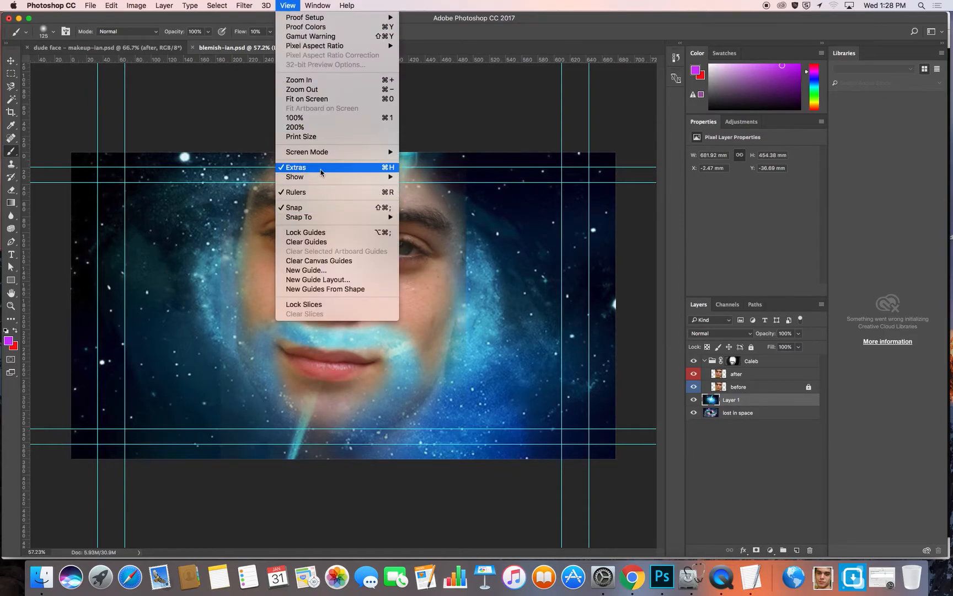
{"action": "left_click", "coordinate": [321, 172]}
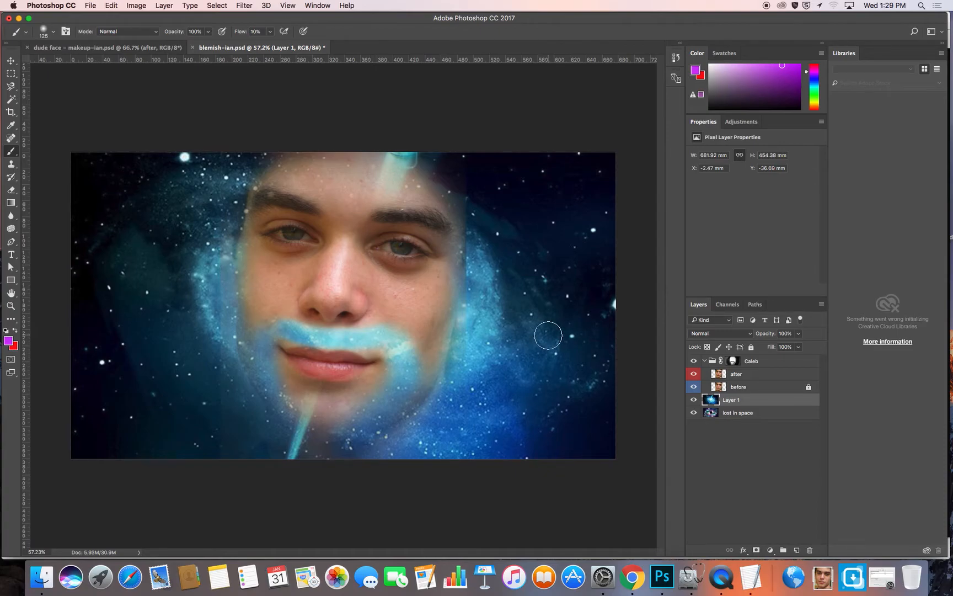
- Rename the pasted space image layer "blur"
{"action": "double_click", "coordinate": [737, 400]}
{"action": "type", "text": "blur"}
{"action": "key", "text": "Return"}
- Apply a Gaussian Blur with a radius of 3.6 pixels to the blur layer
{"action": "left_click", "coordinate": [245, 7]}
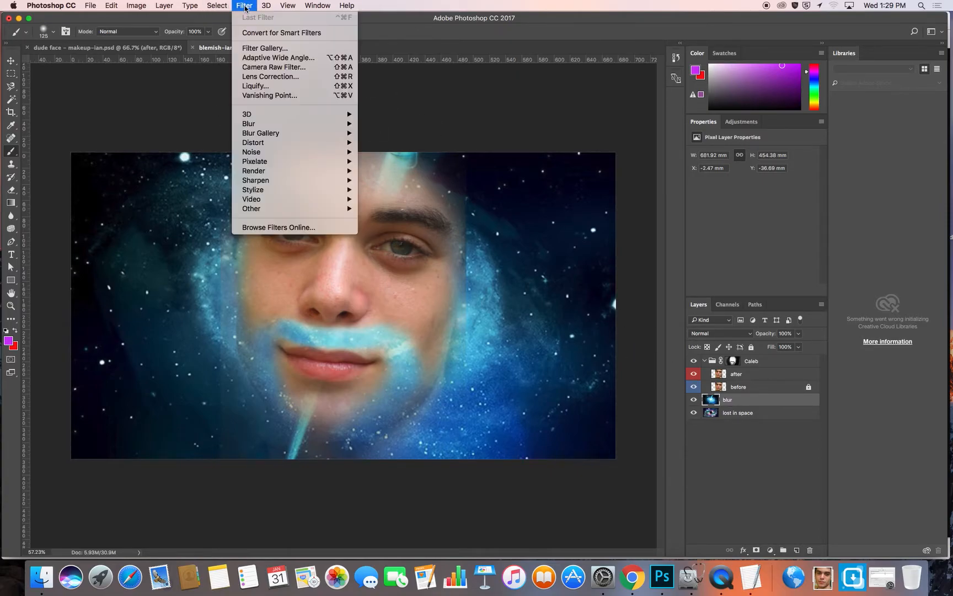
{"action": "mouse_move", "coordinate": [310, 125]}
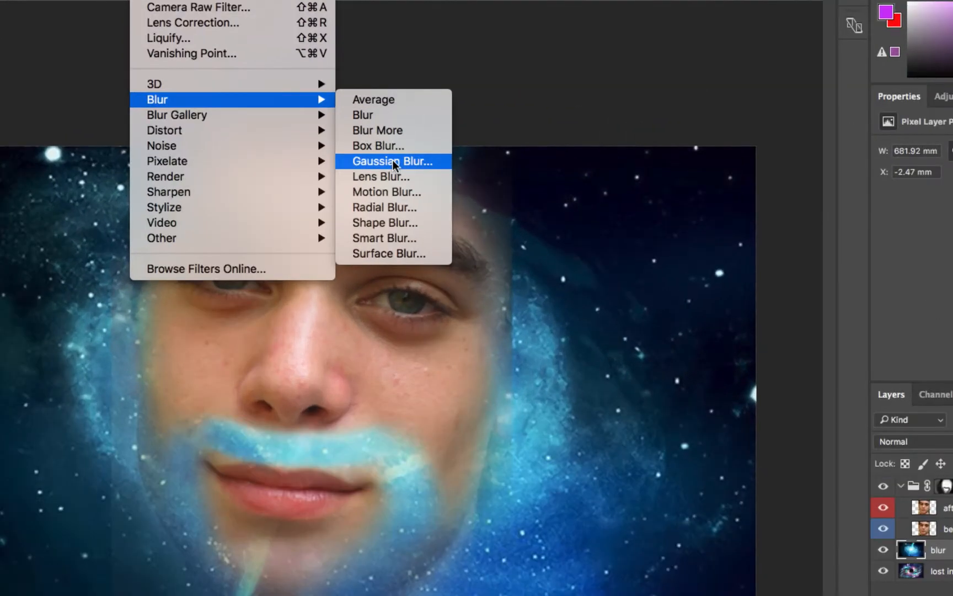
{"action": "left_click", "coordinate": [388, 163]}
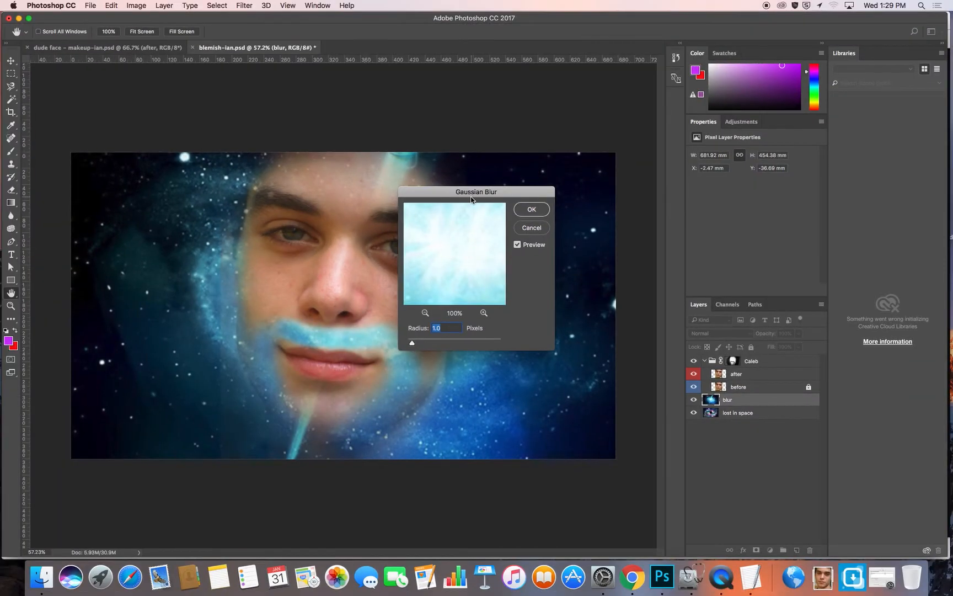
{"action": "left_click_drag", "start_coordinate": [473, 177], "coordinate": [529, 119]}
{"action": "left_click_drag", "start_coordinate": [468, 267], "coordinate": [490, 268]}
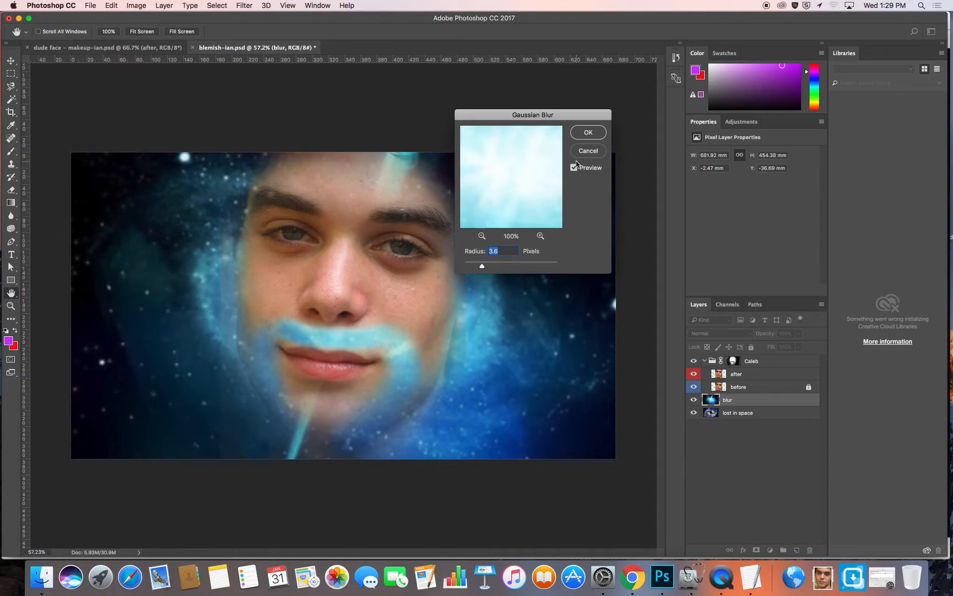
{"action": "left_click", "coordinate": [589, 132]}
- Undo the Gaussian Blur and review the available adjustment layer types without adding one
{"action": "key", "text": "b"}
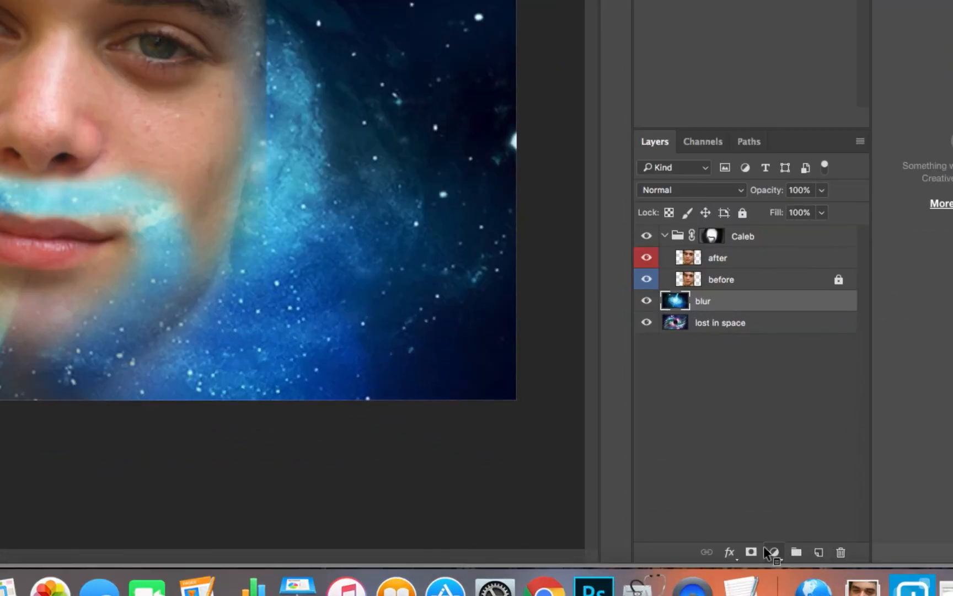
{"action": "left_click", "coordinate": [773, 551]}
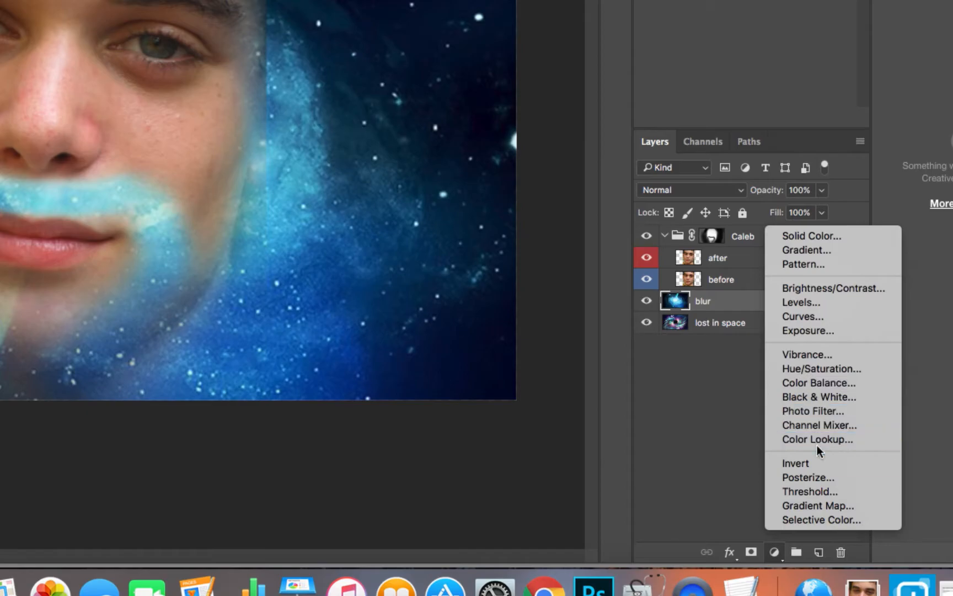
{"action": "left_click", "coordinate": [717, 378]}
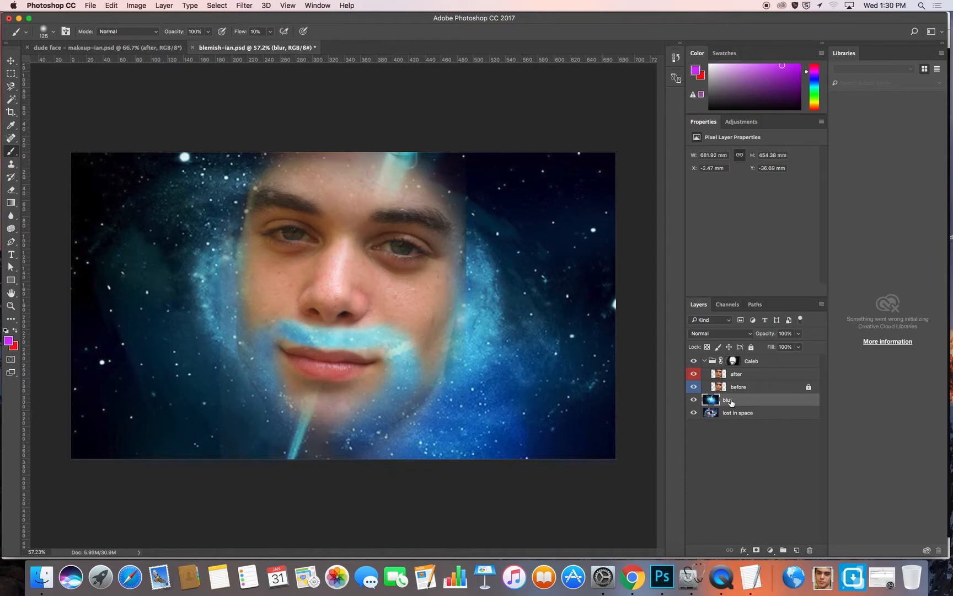
- Reapply the last Gaussian Blur to the blur layer
{"action": "left_click", "coordinate": [245, 5]}
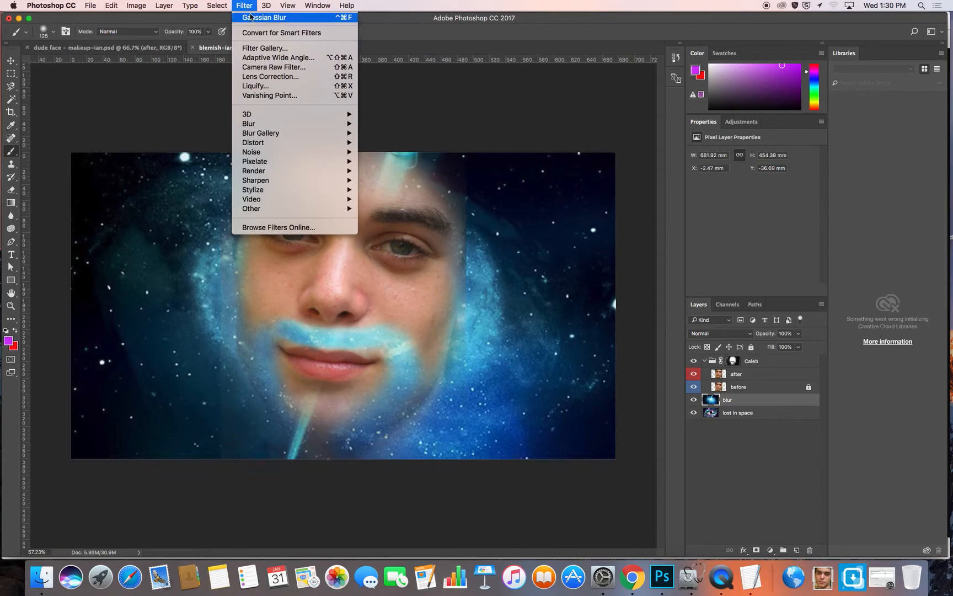
{"action": "left_click", "coordinate": [250, 17]}
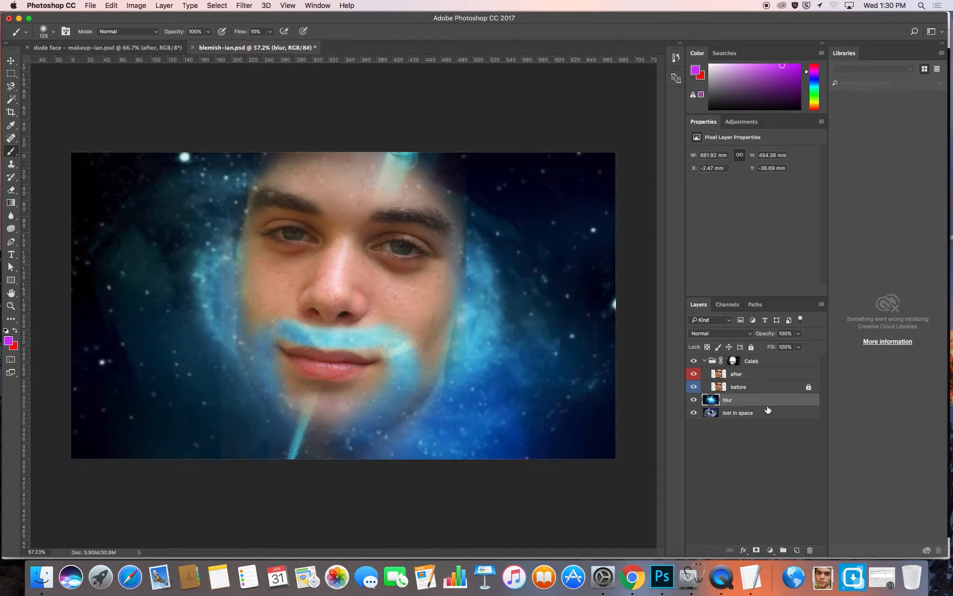
- Paint white on the portrait group's mask around the forehead, cheeks and jaw to bring back the face's edges
{"action": "left_click", "coordinate": [734, 362]}
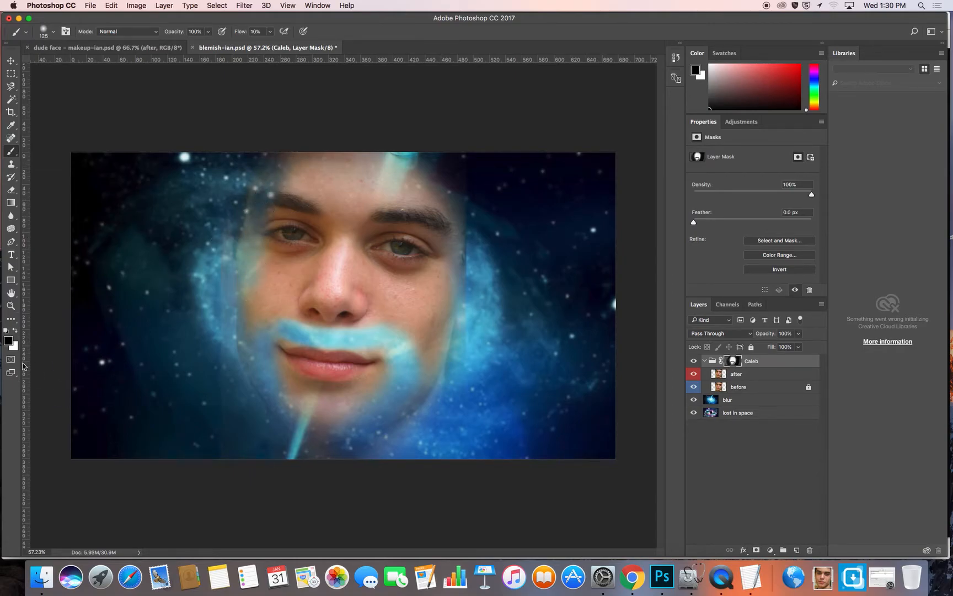
{"action": "left_click", "coordinate": [15, 331]}
{"action": "mouse_move", "coordinate": [264, 231]}
{"action": "left_mouse_down"}
{"action": "mouse_move", "coordinate": [263, 181]}
{"action": "mouse_move", "coordinate": [252, 285]}
{"action": "mouse_move", "coordinate": [257, 218]}
{"action": "mouse_move", "coordinate": [281, 173]}
{"action": "mouse_move", "coordinate": [245, 272]}
{"action": "mouse_move", "coordinate": [264, 406]}
{"action": "mouse_move", "coordinate": [294, 424]}
{"action": "mouse_move", "coordinate": [272, 380]}
{"action": "mouse_move", "coordinate": [459, 442]}
{"action": "mouse_move", "coordinate": [361, 436]}
{"action": "mouse_move", "coordinate": [418, 392]}
{"action": "mouse_move", "coordinate": [437, 362]}
{"action": "mouse_move", "coordinate": [456, 245]}
{"action": "mouse_move", "coordinate": [447, 210]}
{"action": "mouse_move", "coordinate": [414, 177]}
{"action": "mouse_move", "coordinate": [367, 162]}
{"action": "mouse_move", "coordinate": [412, 163]}
{"action": "mouse_move", "coordinate": [441, 183]}
{"action": "mouse_move", "coordinate": [464, 221]}
{"action": "mouse_move", "coordinate": [436, 166]}
{"action": "mouse_move", "coordinate": [394, 153]}
{"action": "mouse_move", "coordinate": [445, 173]}
{"action": "left_mouse_up"}
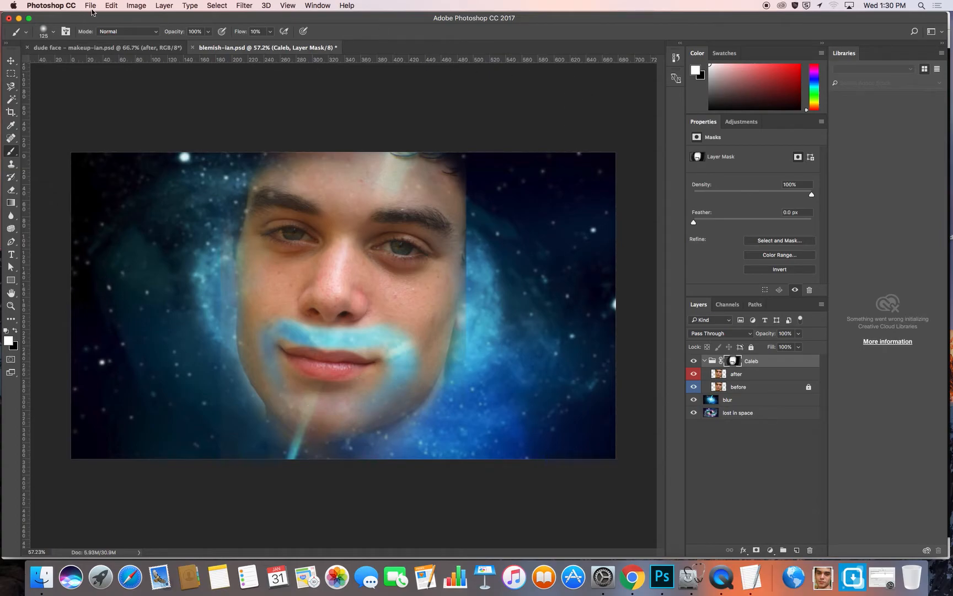
- Save the changes to the current PSD document
{"action": "left_click", "coordinate": [92, 7]}
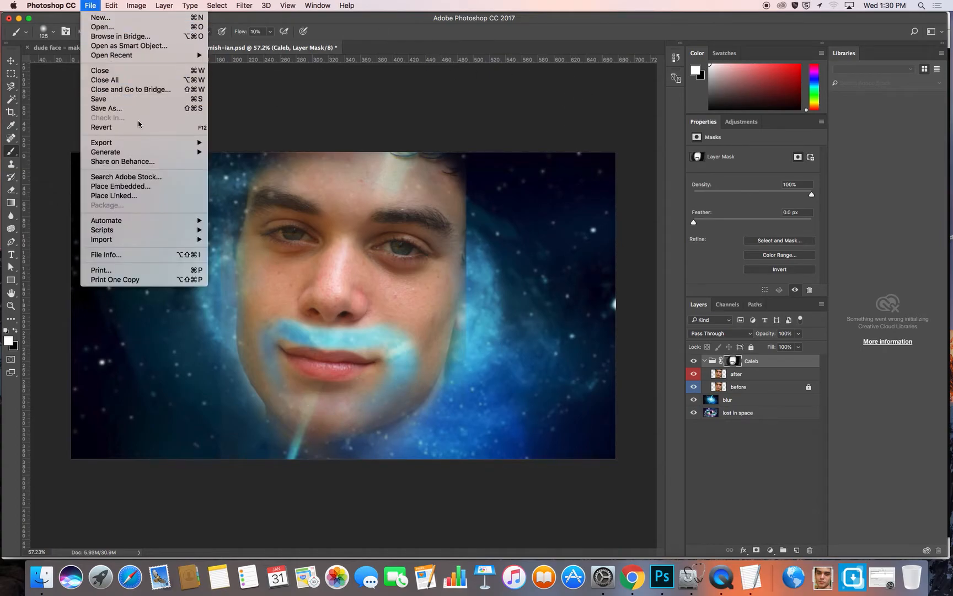
{"action": "left_click", "coordinate": [110, 99]}
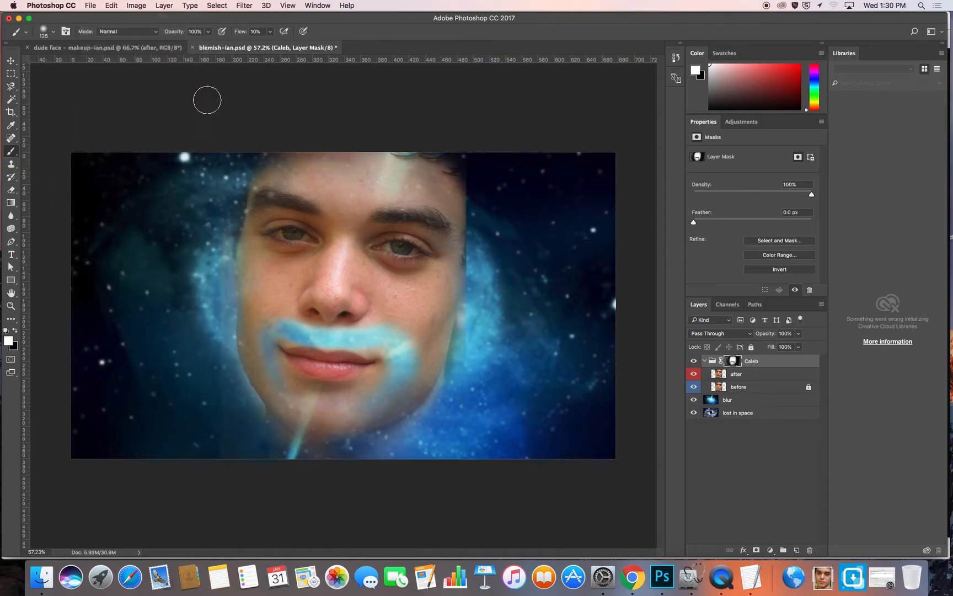
{"action": "left_click", "coordinate": [19, 19]}
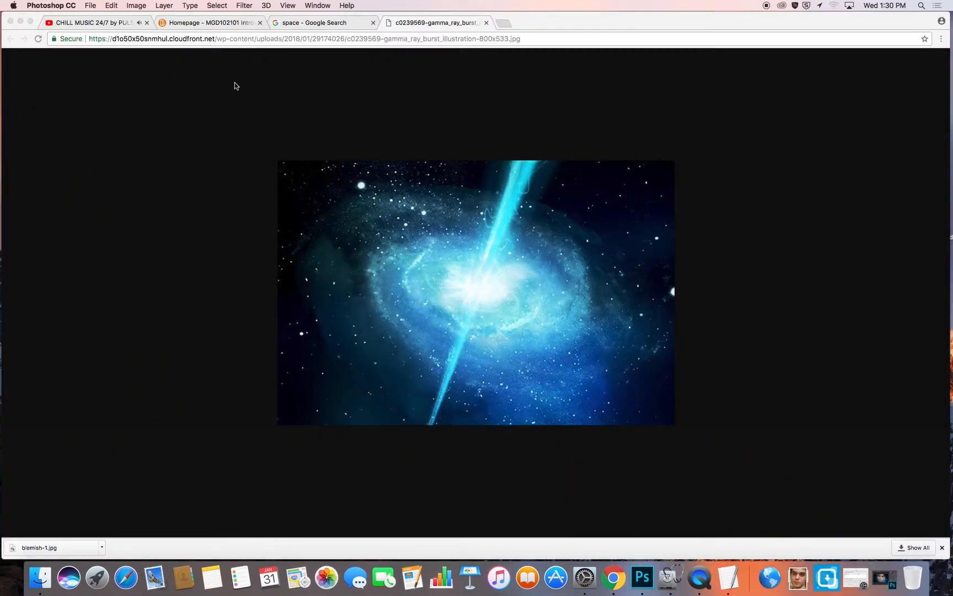
{"action": "left_click", "coordinate": [21, 22]}
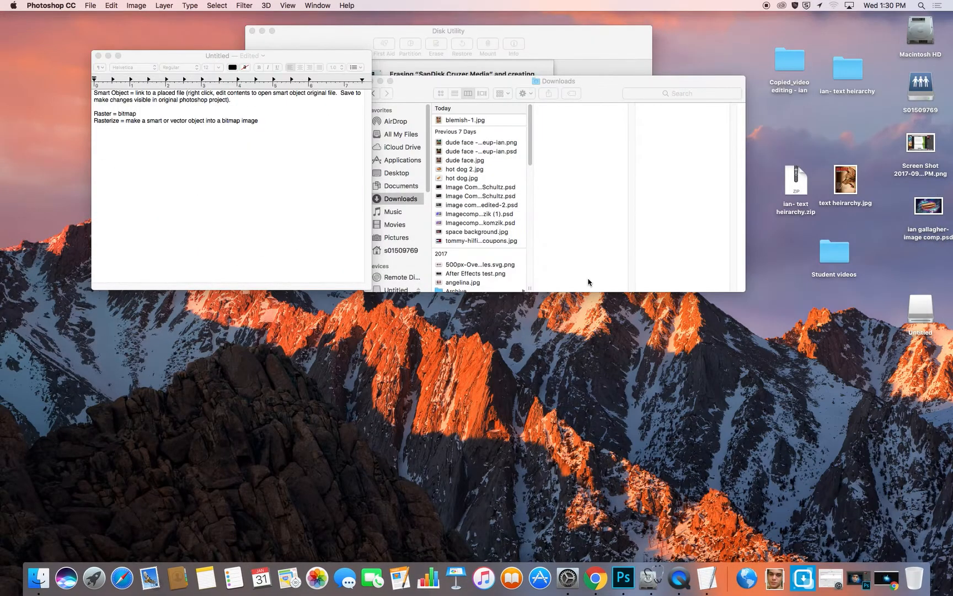
{"action": "left_click", "coordinate": [624, 578]}
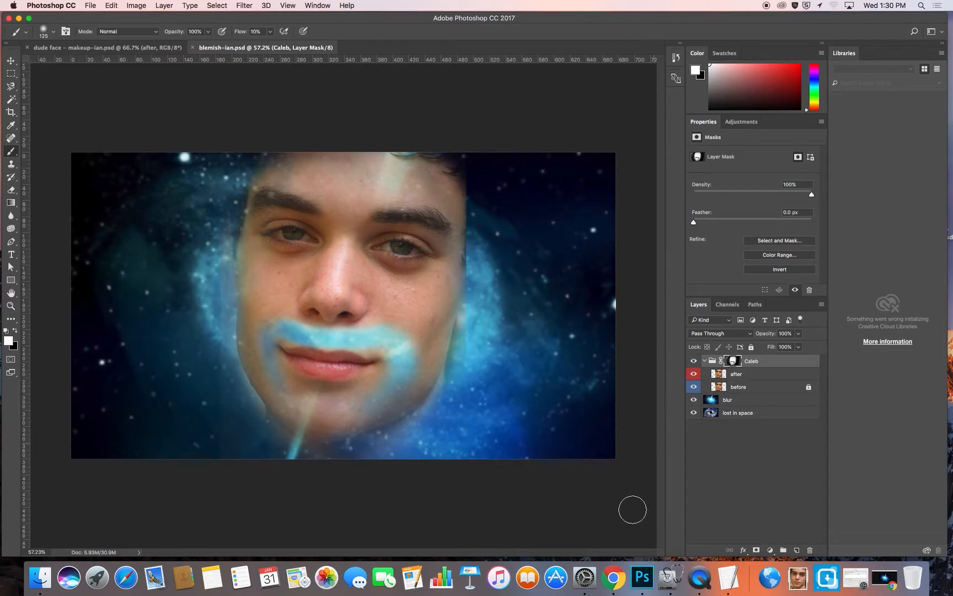
- Switch to Chrome and open the assignment submission folders of the Introduction To Multimedia course
{"action": "left_click", "coordinate": [617, 584]}
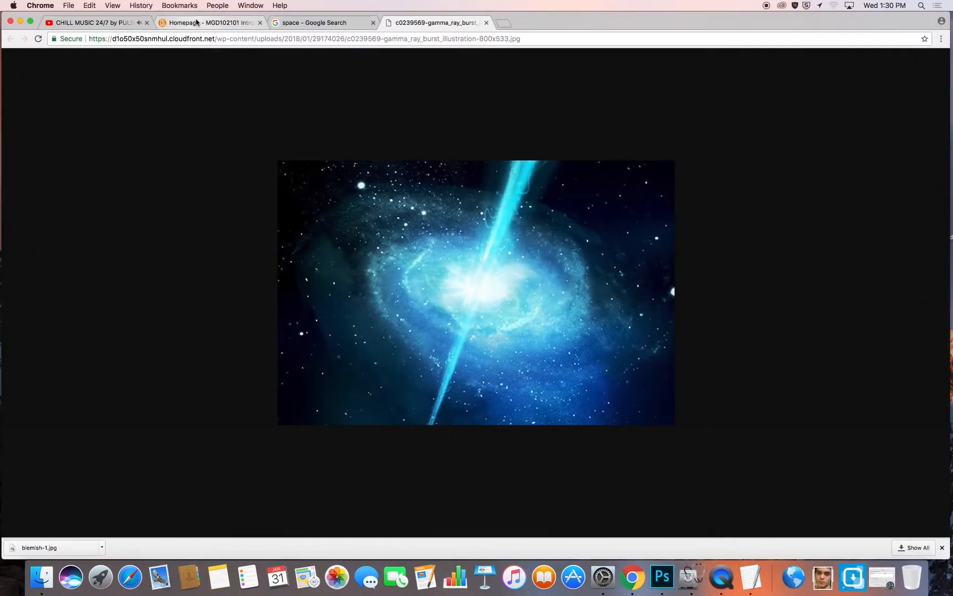
{"action": "left_click", "coordinate": [210, 23]}
{"action": "left_click", "coordinate": [392, 116]}
{"action": "left_click", "coordinate": [396, 134]}
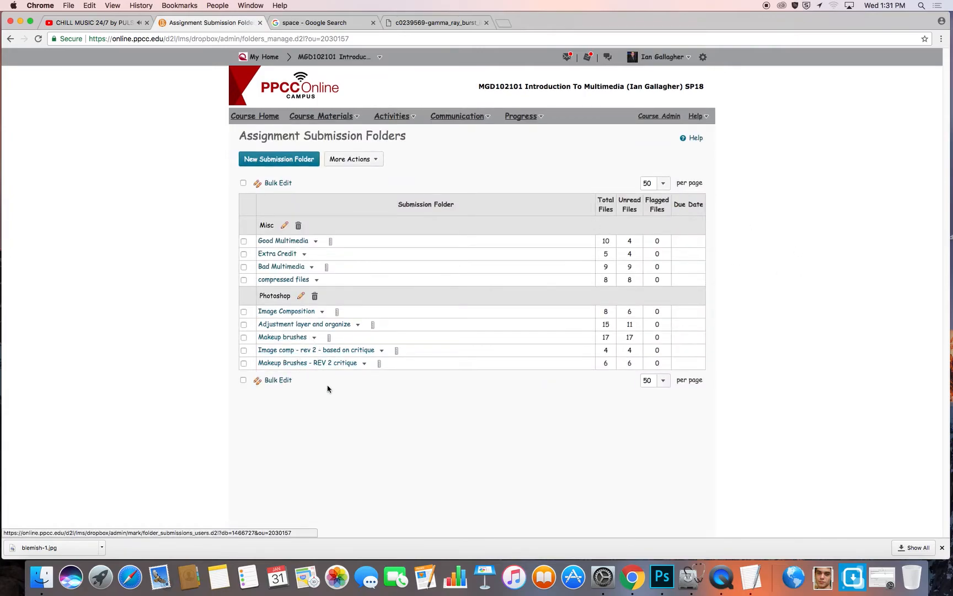
- Start a new submission folder named "Blemish removal" and assign it to the Photoshop category
{"action": "left_click", "coordinate": [287, 159]}
{"action": "left_click", "coordinate": [373, 214]}
{"action": "type", "text": "Blemis"}
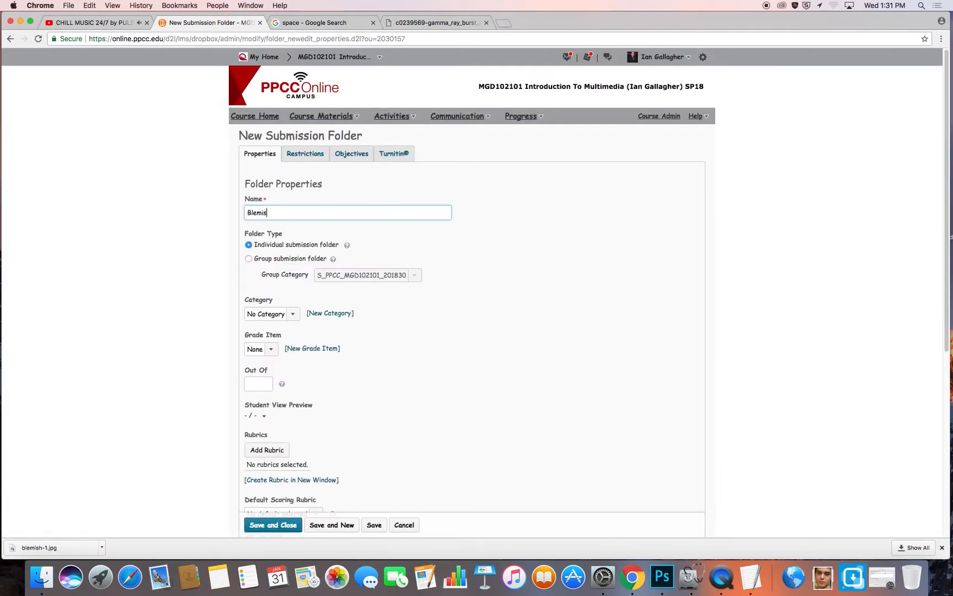
{"action": "type", "text": "h removal"}
{"action": "left_click", "coordinate": [291, 314]}
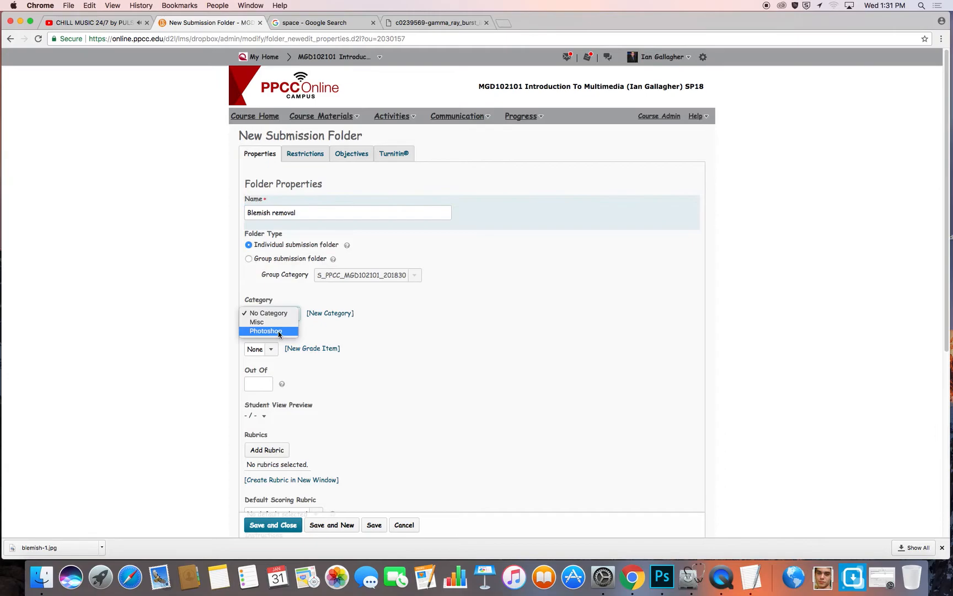
{"action": "left_click", "coordinate": [278, 330]}
- Create a grade item named "Blemish Removal" worth 2 points for the submission folder
{"action": "left_click", "coordinate": [303, 349]}
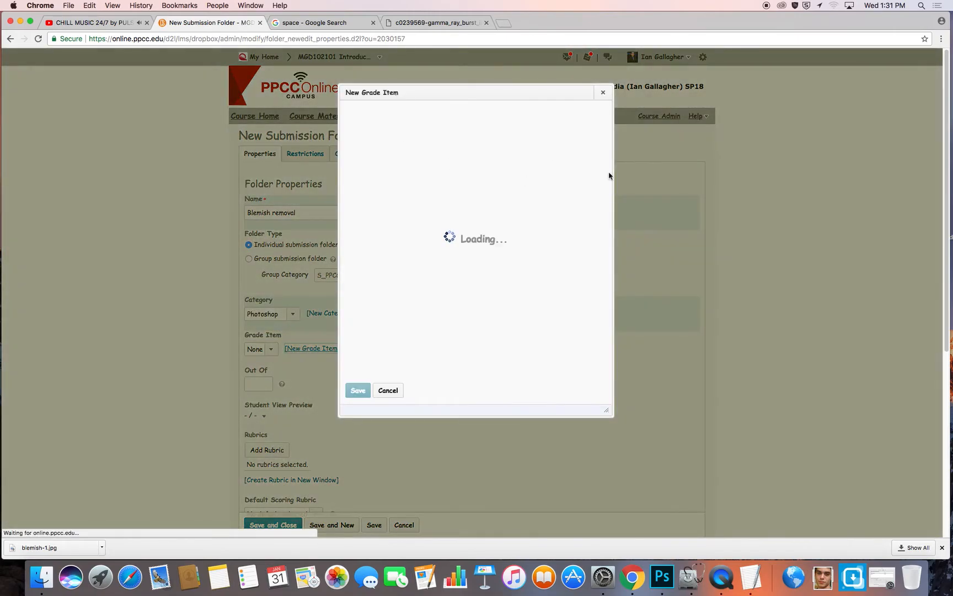
{"action": "left_click", "coordinate": [428, 173]}
{"action": "type", "text": "Blemish Removal"}
{"action": "left_click", "coordinate": [354, 317]}
{"action": "double_click", "coordinate": [354, 318]}
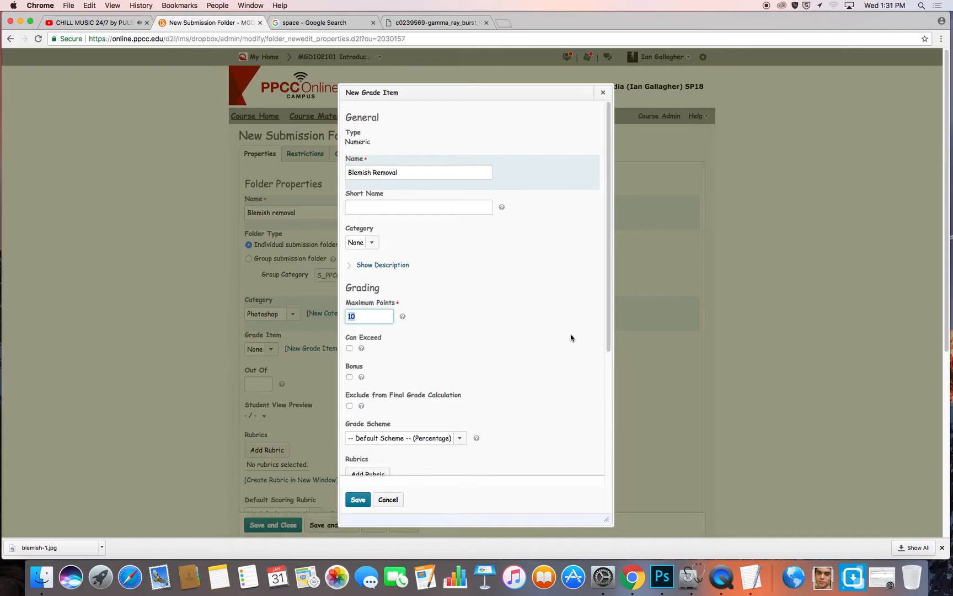
{"action": "type", "text": "2"}
{"action": "left_click", "coordinate": [360, 501]}
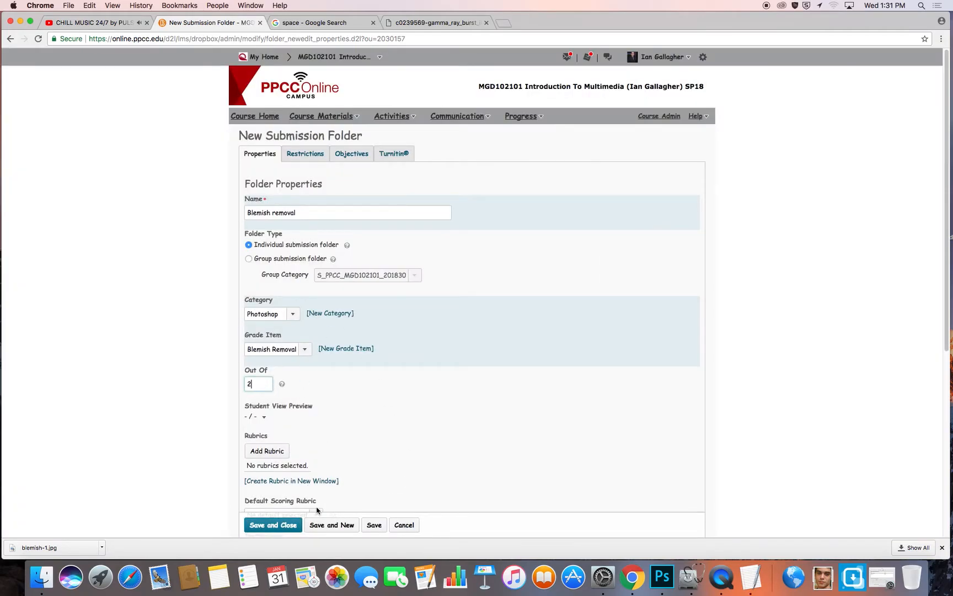
- Save and close the new submission folder, and make it visible to users
{"action": "left_click", "coordinate": [273, 525]}
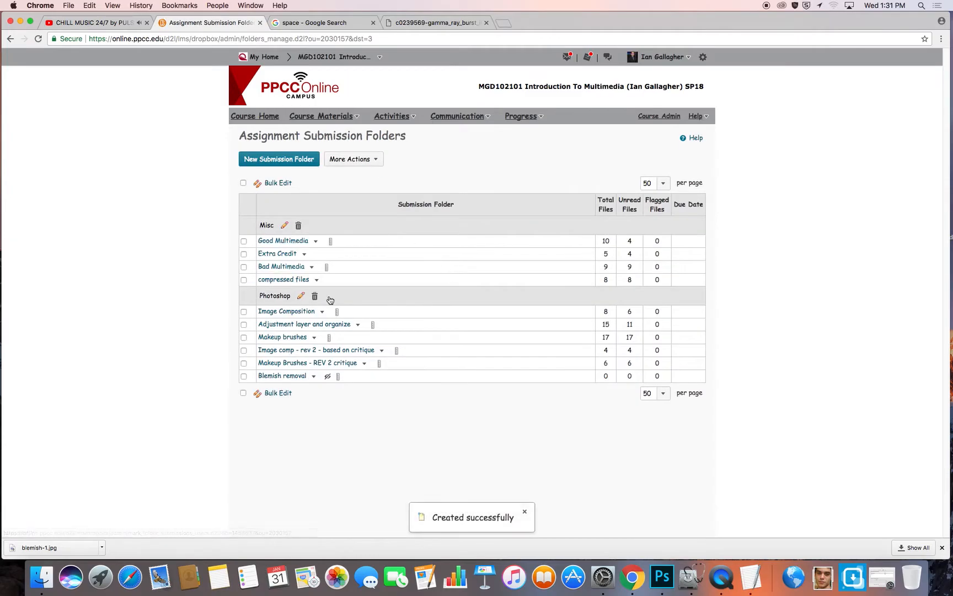
{"action": "left_click", "coordinate": [313, 376]}
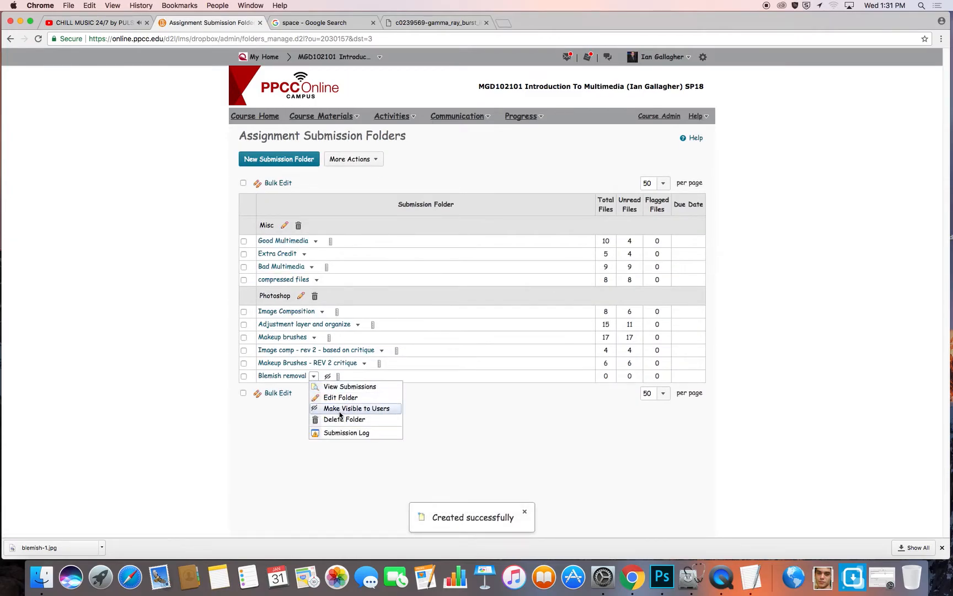
{"action": "left_click", "coordinate": [341, 409]}
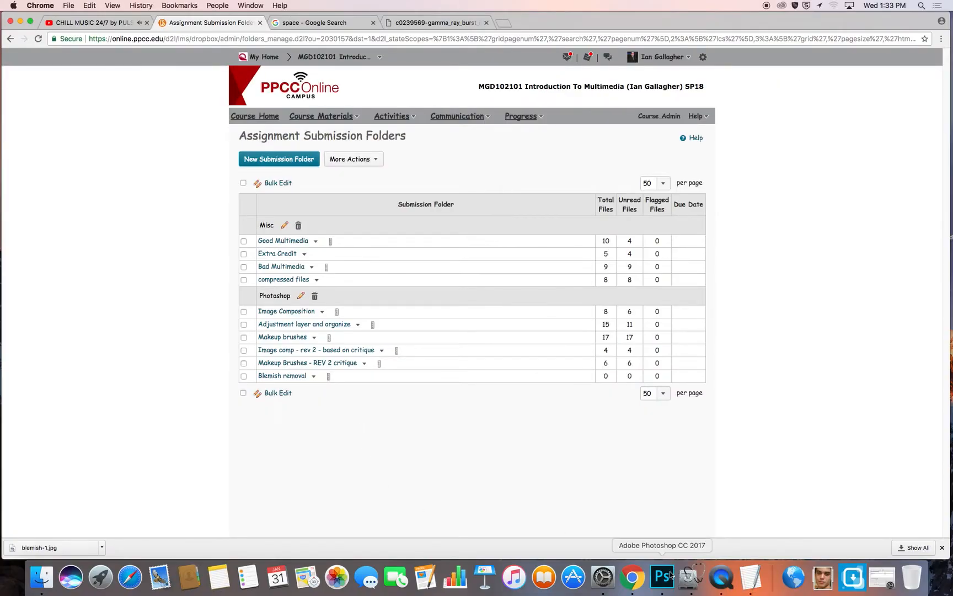
- Switch to Photoshop and compare the composition with the portrait group hidden and shown
{"action": "left_click", "coordinate": [662, 577]}
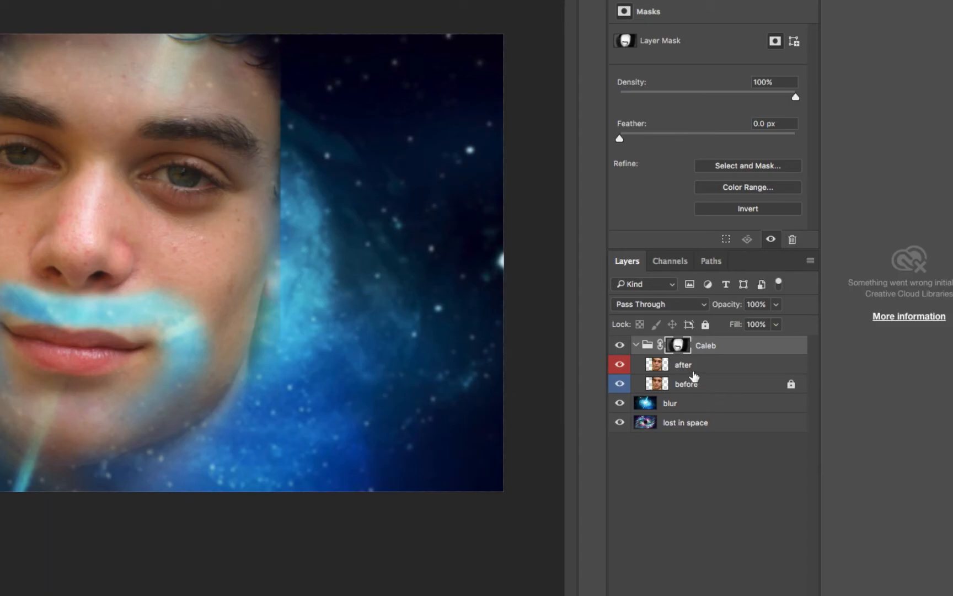
{"action": "left_click", "coordinate": [635, 345]}
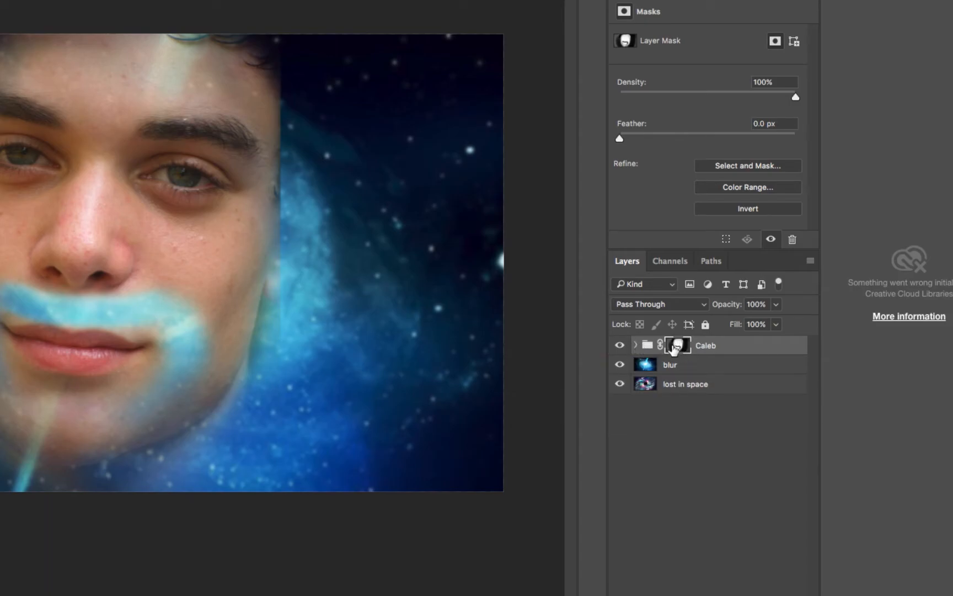
{"action": "left_click", "coordinate": [620, 345]}
{"action": "left_click", "coordinate": [621, 346]}
{"action": "left_click", "coordinate": [620, 345]}
{"action": "left_click", "coordinate": [620, 345]}
- Expand the portrait group and compare the face with the after layer hidden and shown
{"action": "left_click", "coordinate": [635, 345]}
{"action": "left_click", "coordinate": [649, 364]}
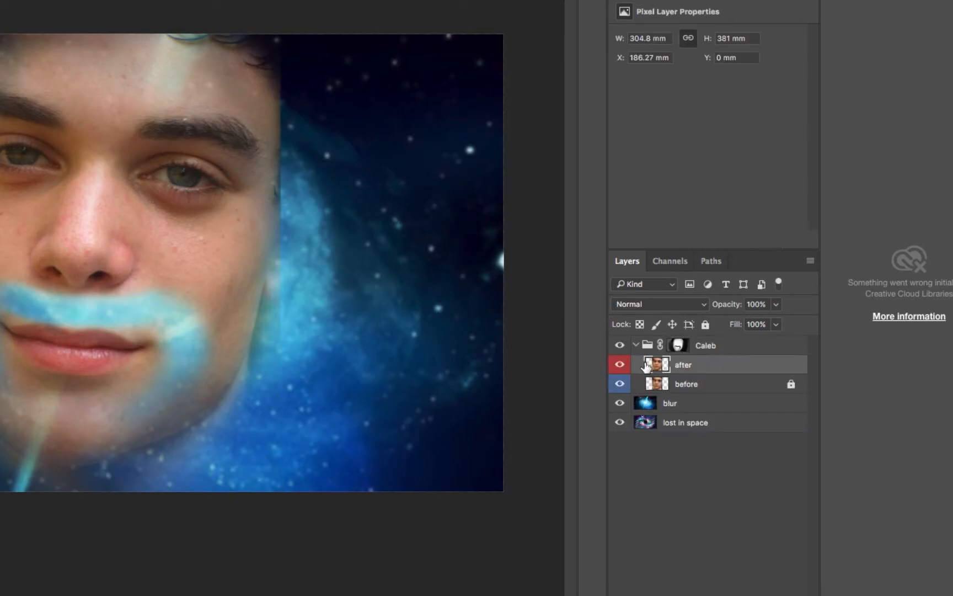
{"action": "left_click", "coordinate": [619, 365]}
{"action": "left_click", "coordinate": [618, 365]}
{"action": "left_click", "coordinate": [618, 366]}
{"action": "left_click", "coordinate": [619, 365]}
{"action": "left_click", "coordinate": [619, 366]}
{"action": "left_click", "coordinate": [619, 365]}
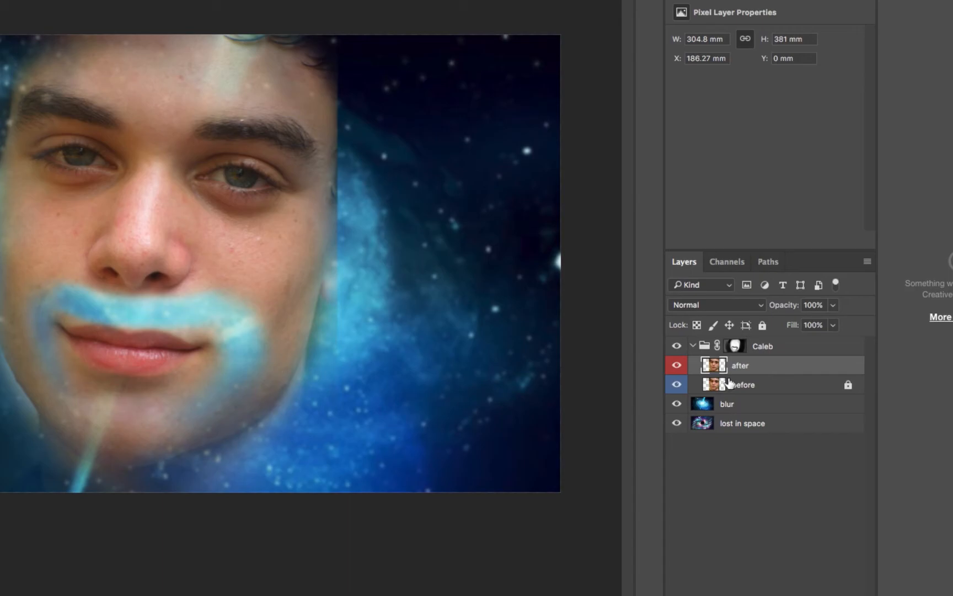
- Check what the portrait group, the after layer and the blur layer each contribute by toggling their visibility
{"action": "left_click", "coordinate": [677, 346]}
{"action": "left_click", "coordinate": [676, 346]}
{"action": "left_click", "coordinate": [676, 346]}
{"action": "left_click", "coordinate": [676, 346]}
{"action": "left_click", "coordinate": [677, 364]}
{"action": "left_click", "coordinate": [677, 364]}
{"action": "left_click", "coordinate": [677, 365]}
{"action": "left_click", "coordinate": [677, 364]}
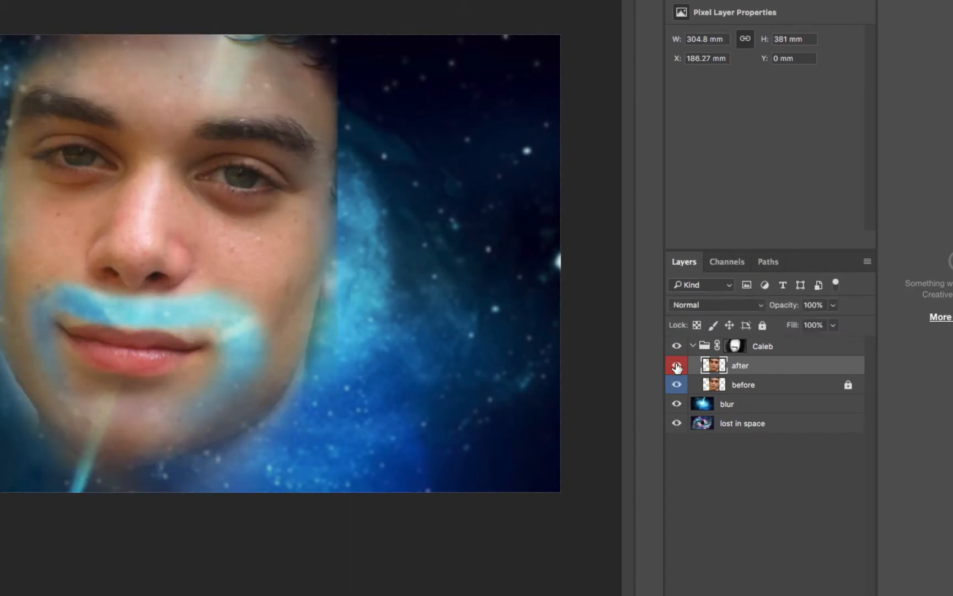
{"action": "left_click", "coordinate": [677, 404]}
{"action": "left_click", "coordinate": [677, 404]}
{"action": "left_click", "coordinate": [676, 404]}
{"action": "left_click", "coordinate": [677, 404]}
{"action": "left_click", "coordinate": [676, 405]}
{"action": "left_click", "coordinate": [676, 404]}
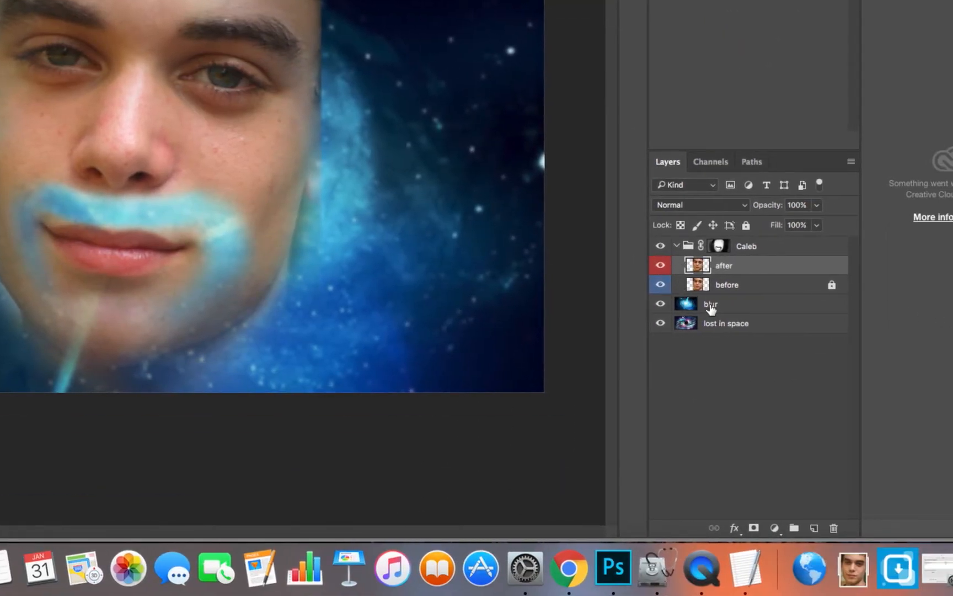
- Label the blur and lost in space layers with the green color
{"action": "right_click", "coordinate": [661, 304]}
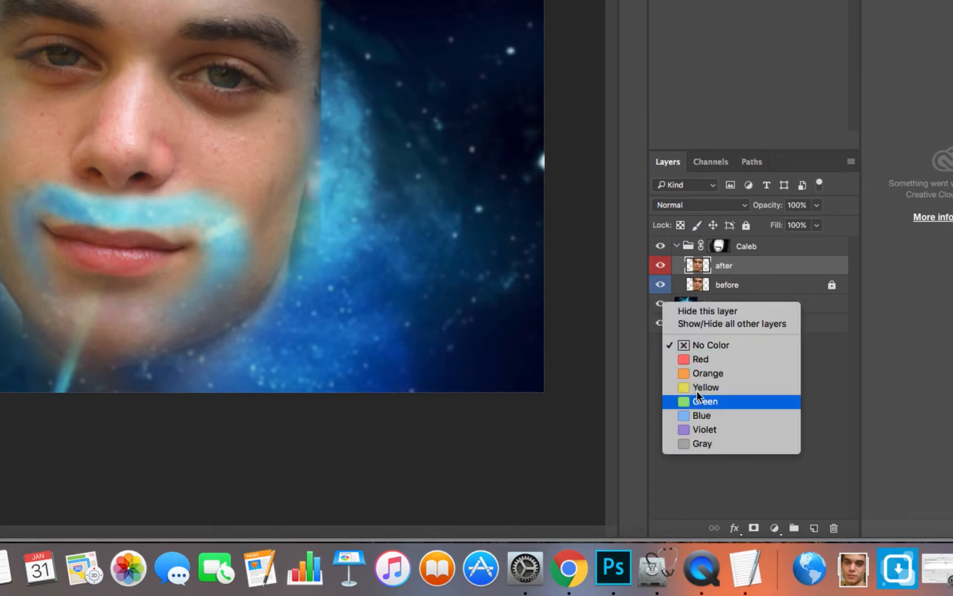
{"action": "left_click", "coordinate": [698, 398]}
{"action": "right_click", "coordinate": [661, 325]}
{"action": "left_click", "coordinate": [704, 417]}
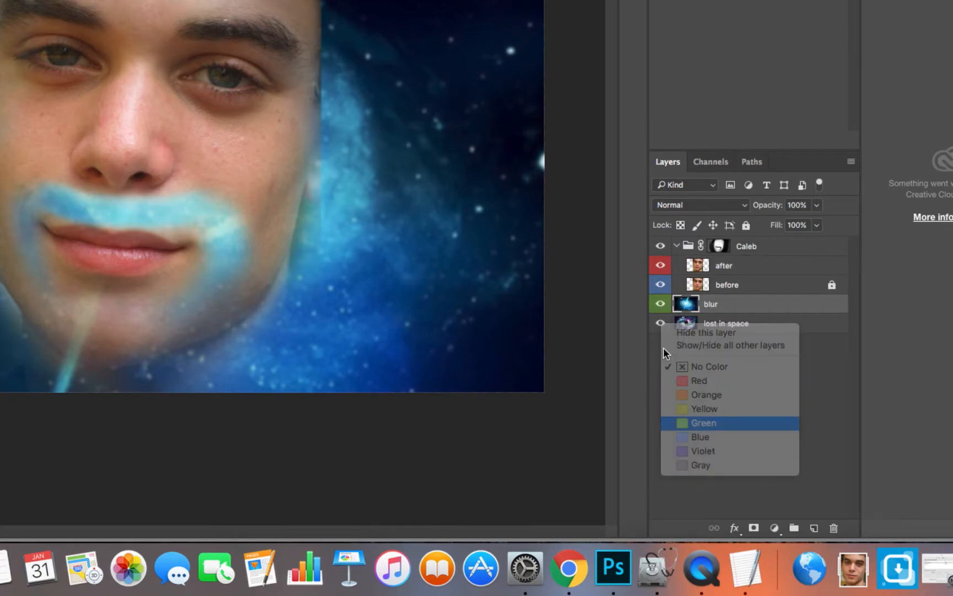
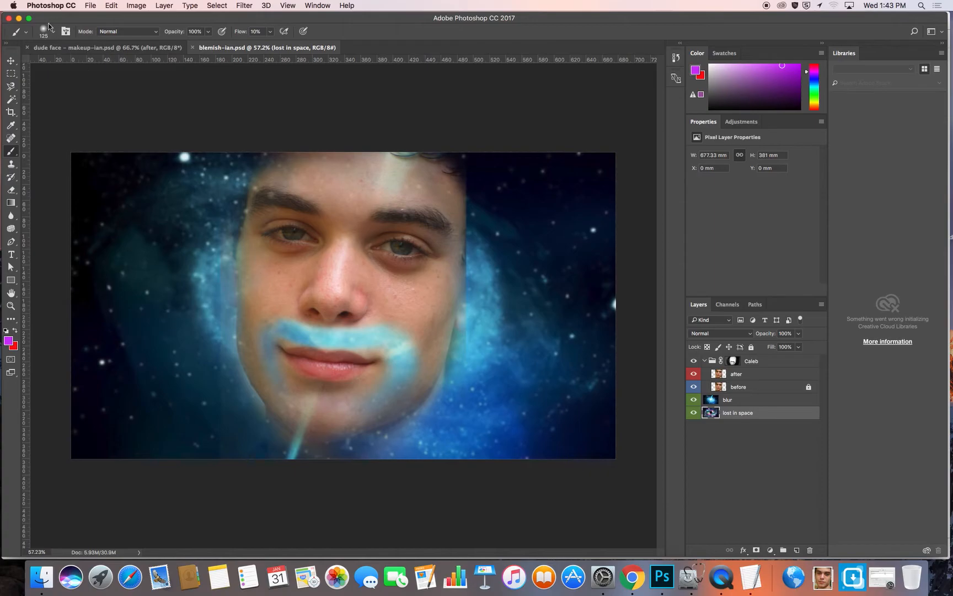
- Return to Photoshop and add a Brightness/Contrast adjustment layer restricted to a selection loaded from the portrait group's mask
{"action": "left_click", "coordinate": [19, 18]}
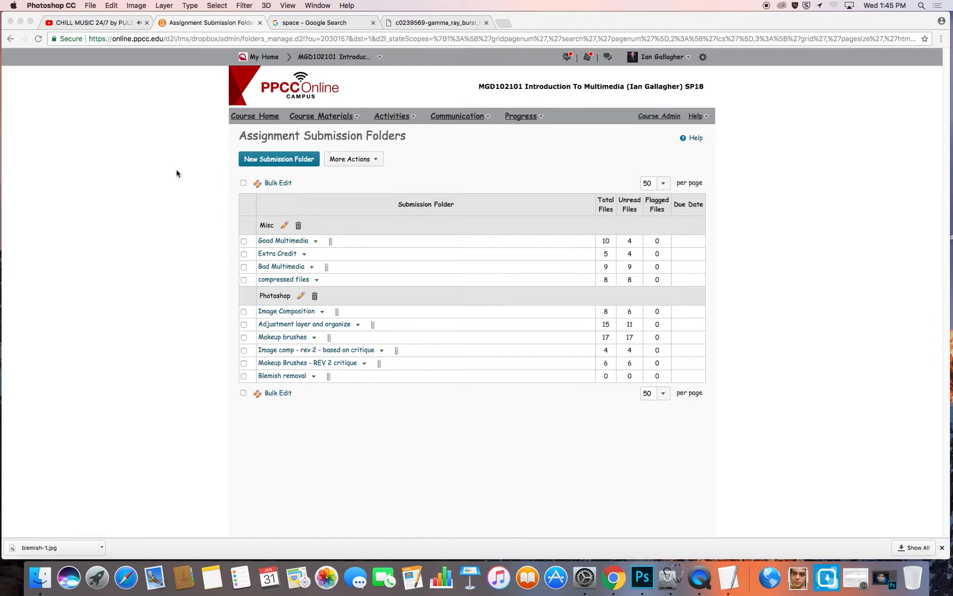
{"action": "left_click", "coordinate": [638, 577]}
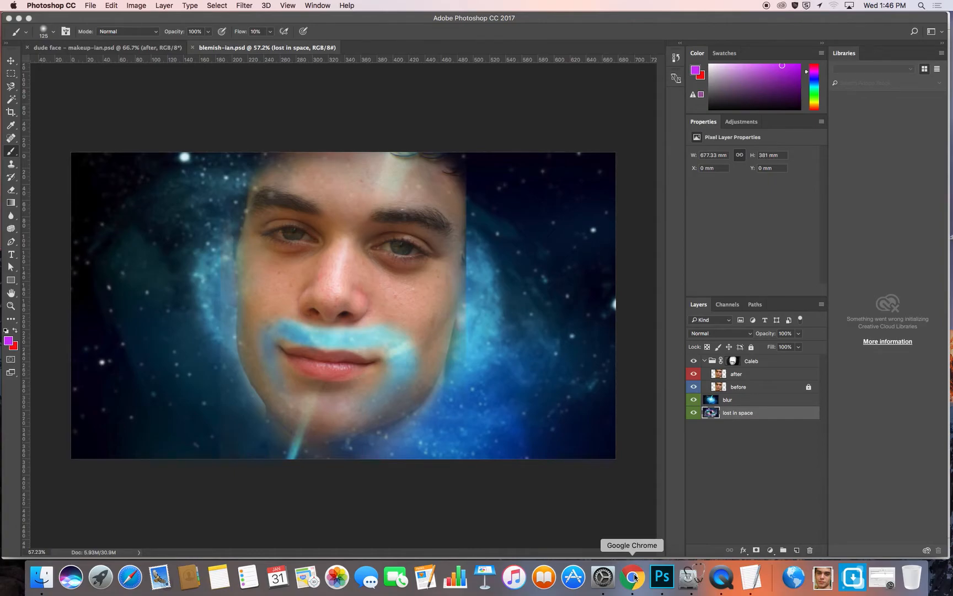
{"action": "left_click", "coordinate": [733, 362], "text": "super"}
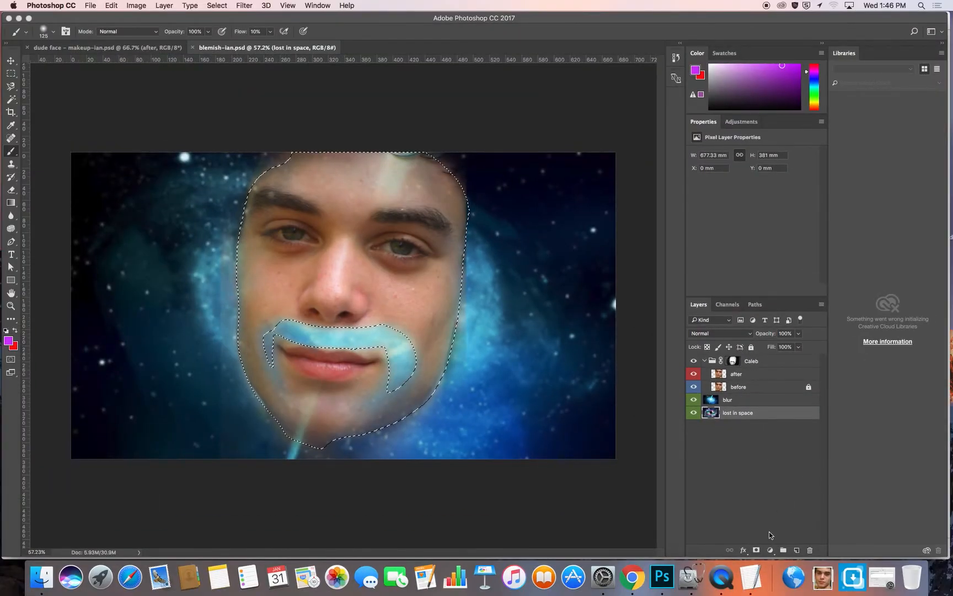
{"action": "left_click", "coordinate": [771, 550]}
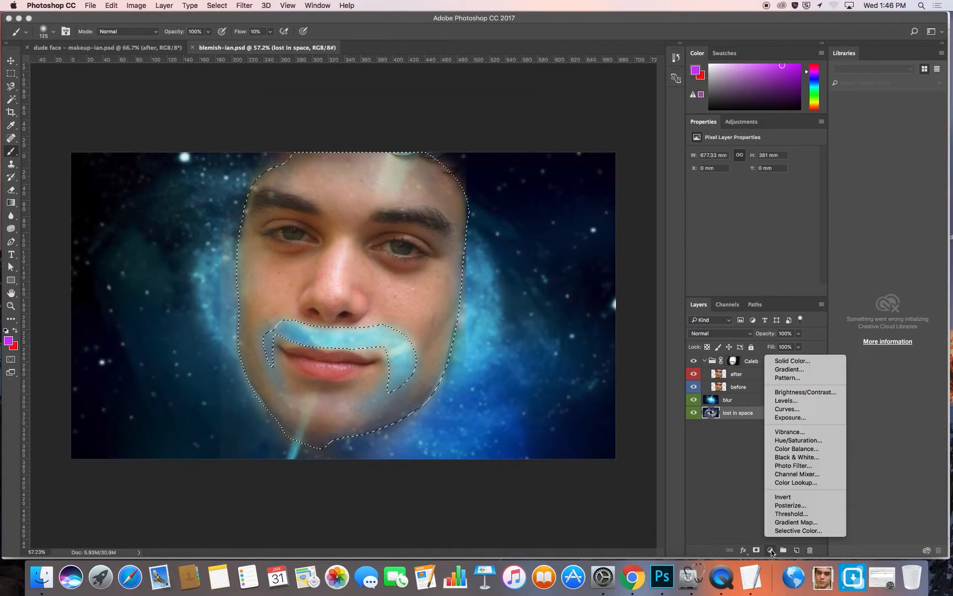
{"action": "left_click", "coordinate": [814, 392]}
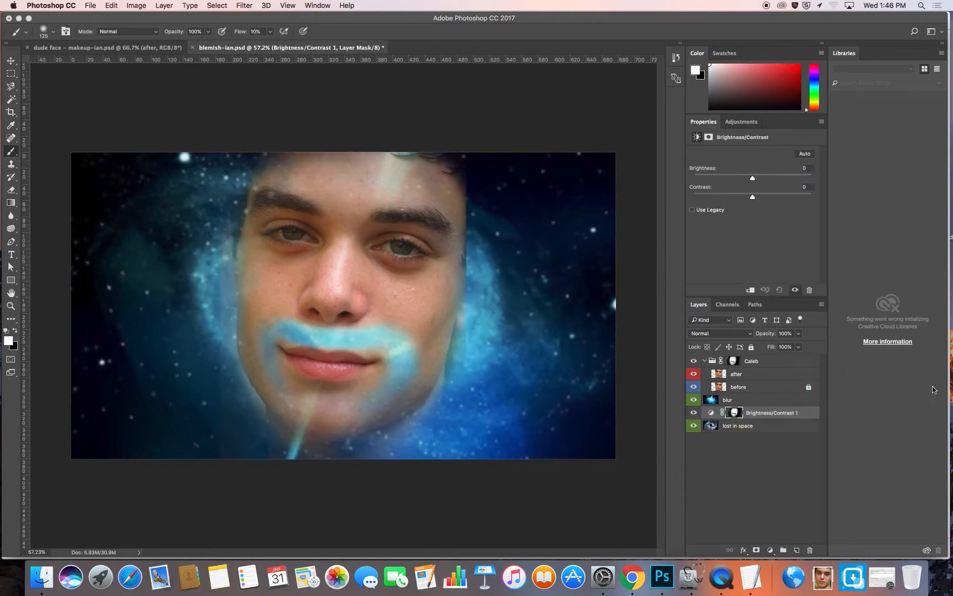
- Place the Brightness/Contrast layer above the after layer in the portrait group with brightness 35 and contrast 23, and save the file
{"action": "left_click_drag", "start_coordinate": [754, 178], "coordinate": [784, 180]}
{"action": "left_click_drag", "start_coordinate": [754, 417], "coordinate": [751, 373]}
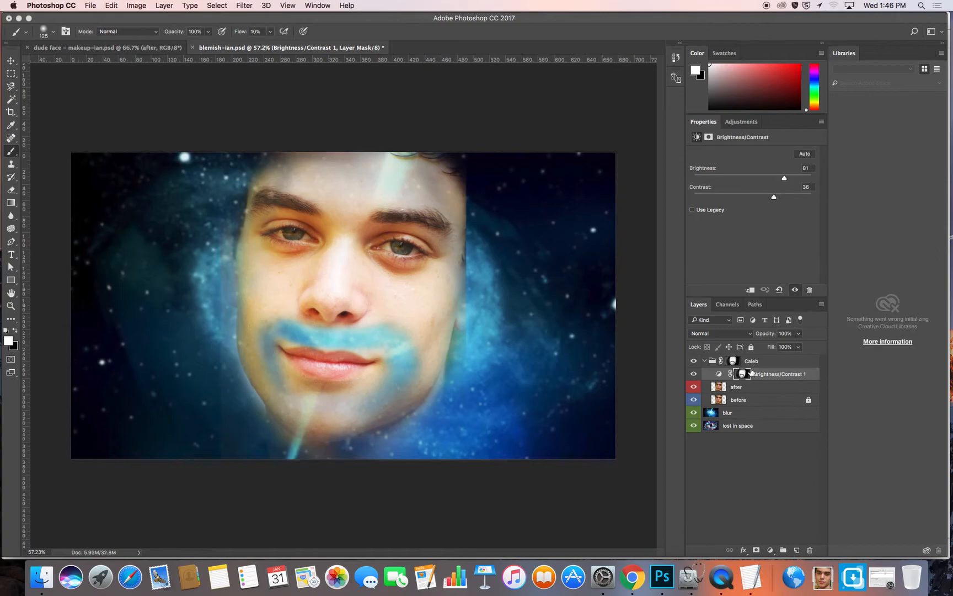
{"action": "mouse_move", "coordinate": [785, 179]}
{"action": "left_mouse_down"}
{"action": "mouse_move", "coordinate": [767, 182]}
{"action": "mouse_move", "coordinate": [760, 200]}
{"action": "mouse_move", "coordinate": [770, 200]}
{"action": "left_mouse_up"}
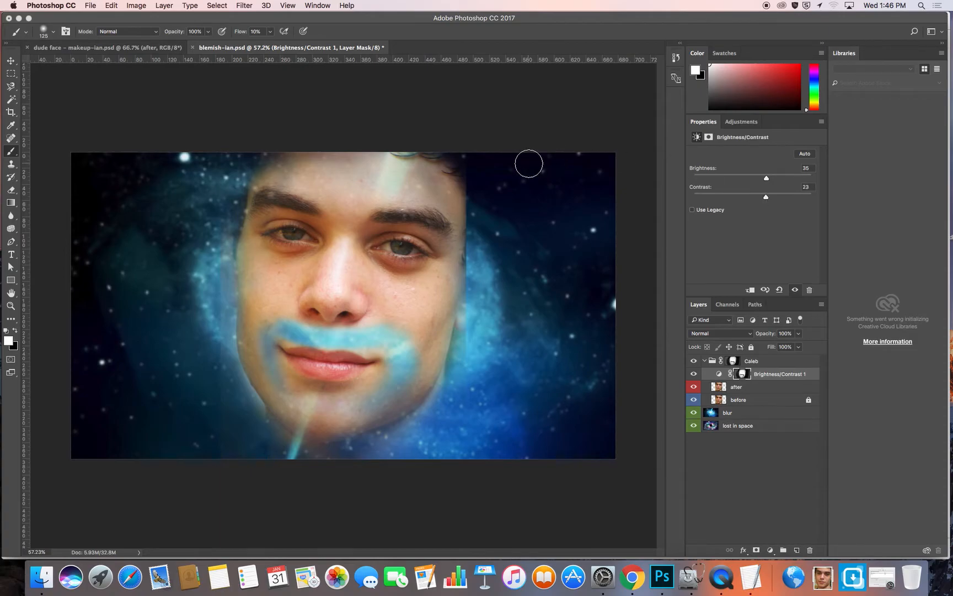
{"action": "key", "text": "super+s"}
- Collapse the portrait group and add a new layer above it named "dramatic lighting"
{"action": "left_click", "coordinate": [748, 362]}
{"action": "left_click", "coordinate": [704, 361]}
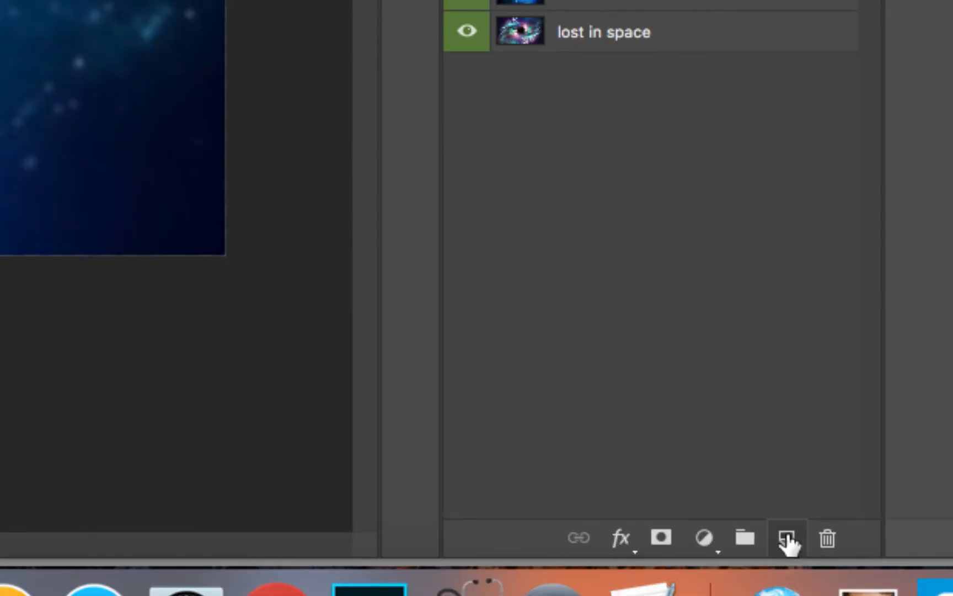
{"action": "left_click", "coordinate": [787, 538]}
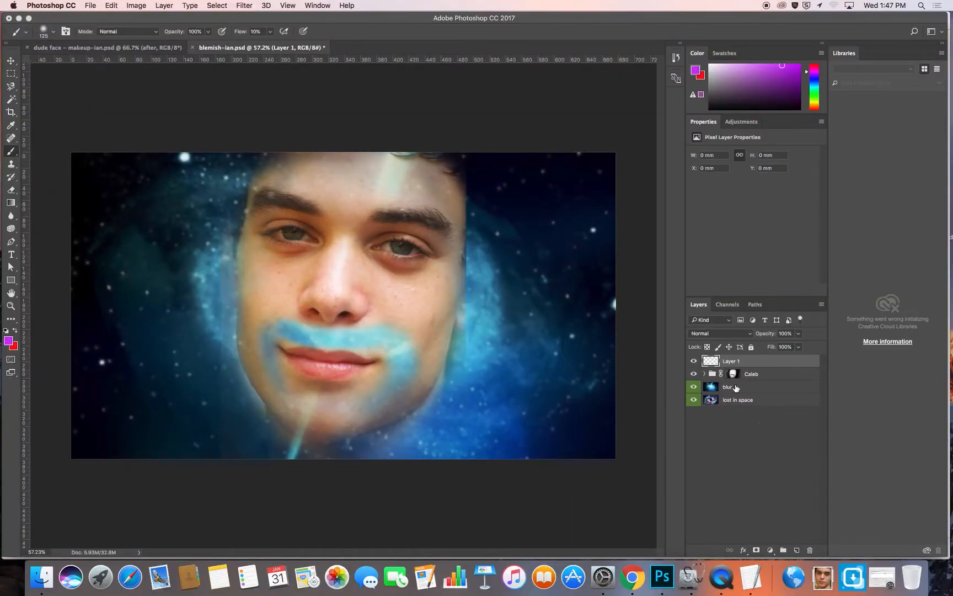
{"action": "double_click", "coordinate": [731, 362]}
{"action": "type", "text": "dramatic lighting"}
{"action": "key", "text": "Return"}
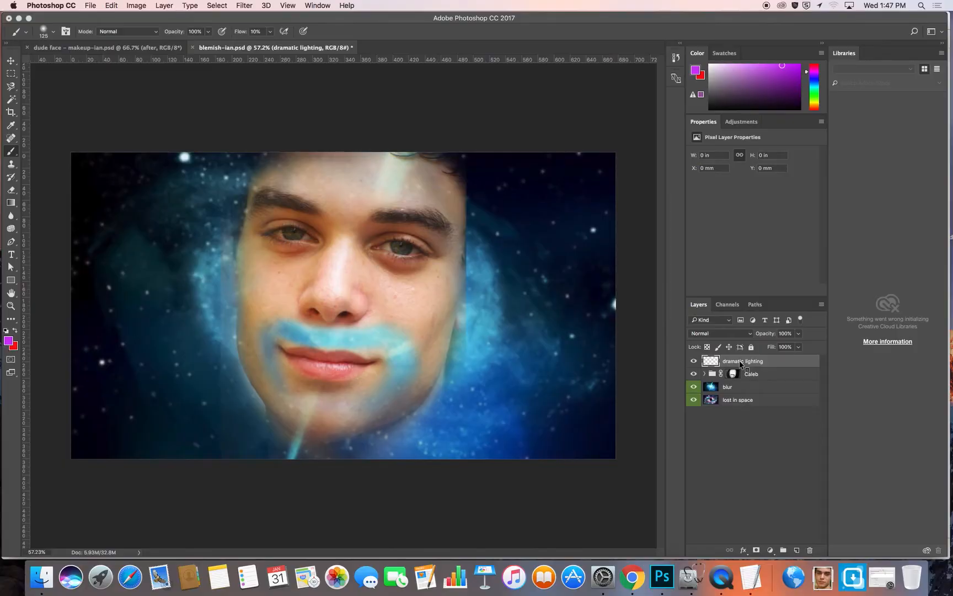
- Try a green label on the dramatic lighting layer and change it to yellow, keeping the layer shown
{"action": "right_click", "coordinate": [694, 361]}
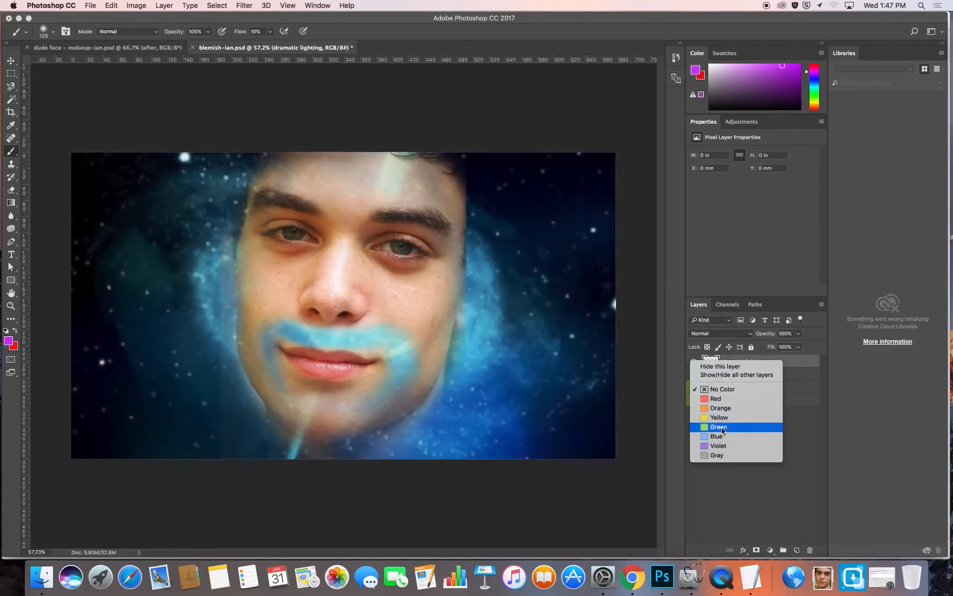
{"action": "left_click", "coordinate": [719, 427]}
{"action": "left_click", "coordinate": [694, 362]}
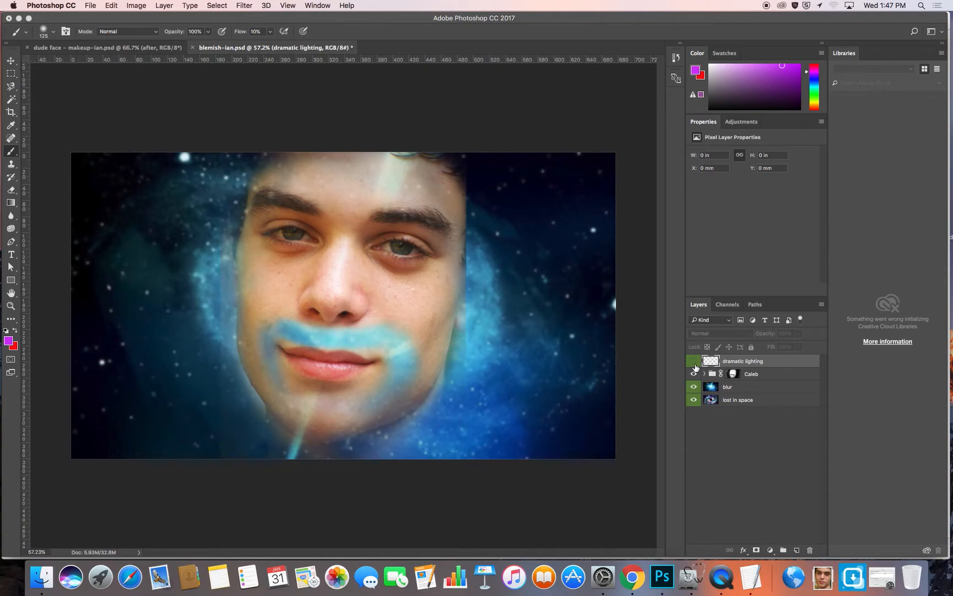
{"action": "right_click", "coordinate": [694, 362]}
{"action": "left_click", "coordinate": [723, 420]}
{"action": "left_click", "coordinate": [694, 362]}
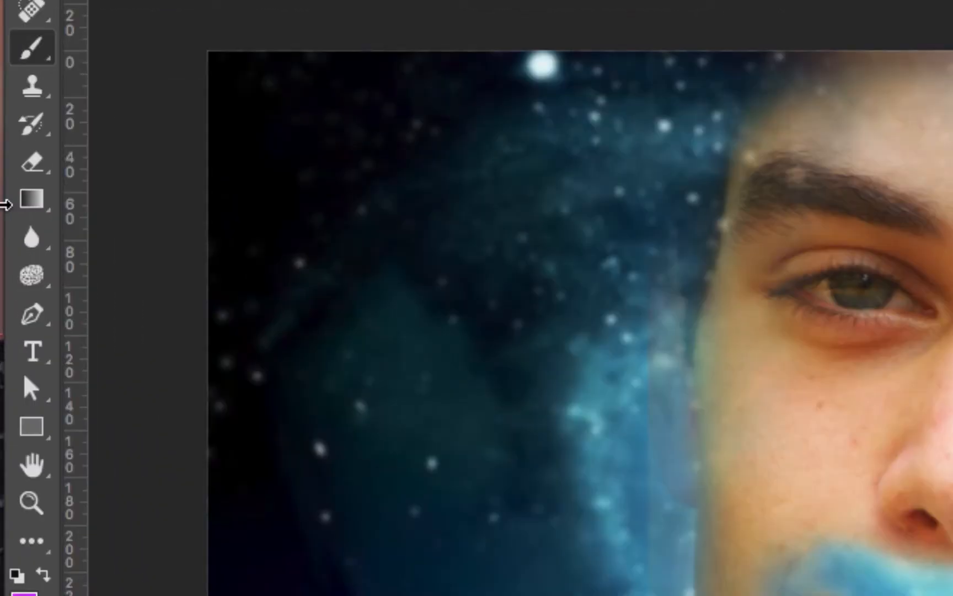
- Fill the dramatic lighting layer with a black-to-white radial gradient running from the middle of the face outward using the Gradient tool
{"action": "left_click", "coordinate": [9, 203]}
{"action": "right_click", "coordinate": [24, 202]}
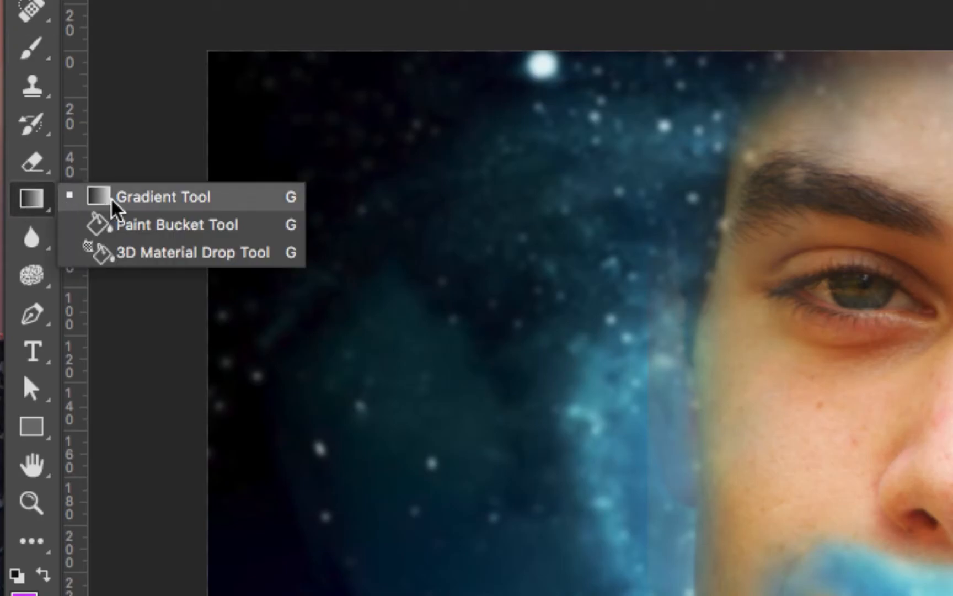
{"action": "left_click", "coordinate": [125, 205]}
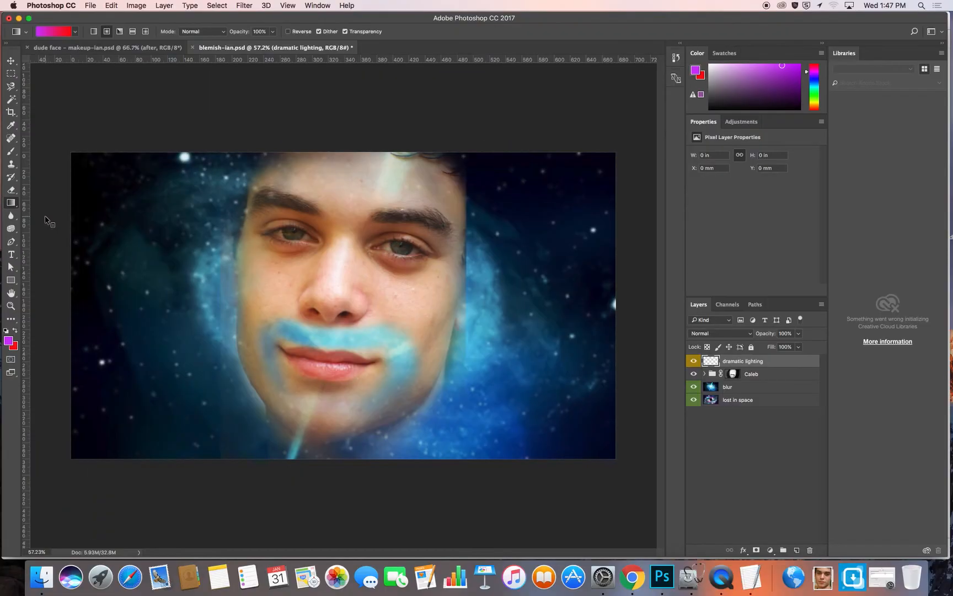
{"action": "left_click", "coordinate": [75, 32]}
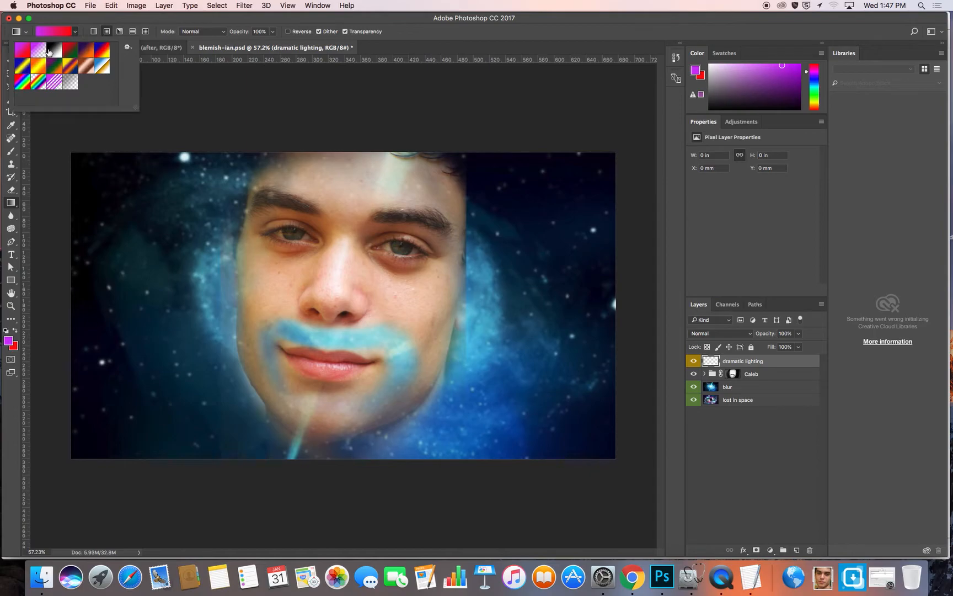
{"action": "left_click", "coordinate": [54, 50]}
{"action": "left_click", "coordinate": [68, 17]}
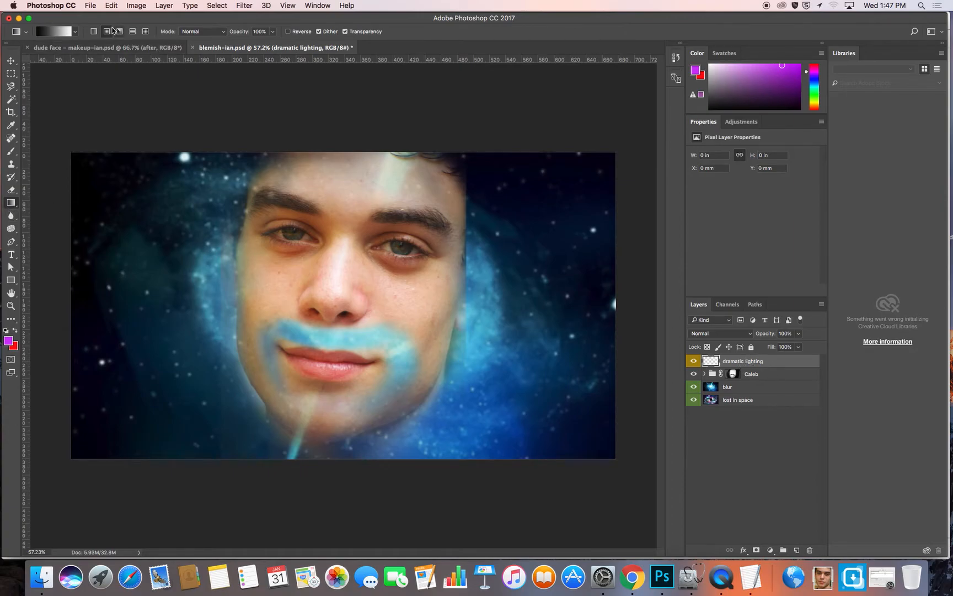
{"action": "left_click_drag", "start_coordinate": [318, 287], "coordinate": [587, 381]}
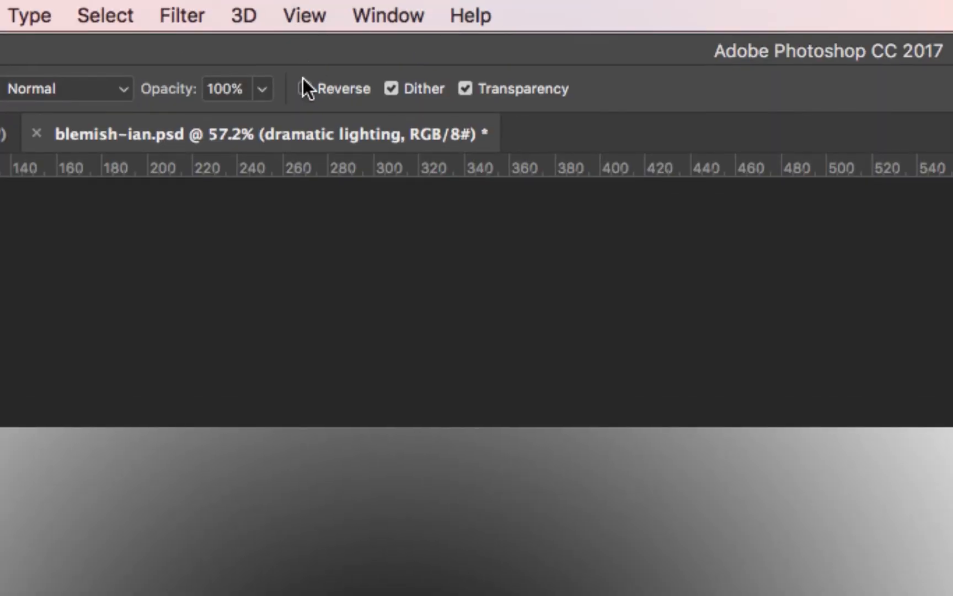
- Reverse the gradient and redraw it on the dramatic lighting layer with a white centre over the lower face fading to black edges
{"action": "left_click", "coordinate": [303, 87]}
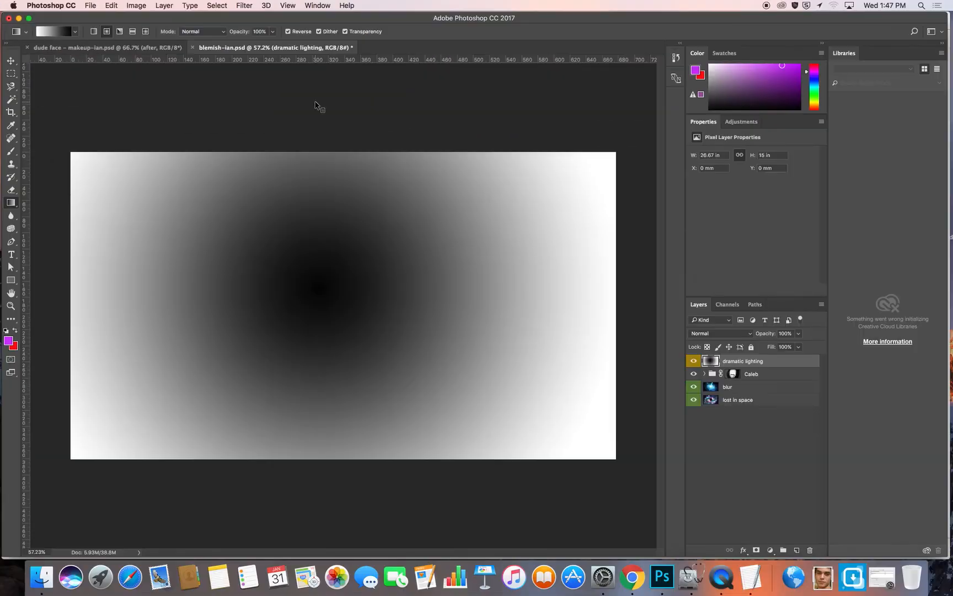
{"action": "left_click_drag", "start_coordinate": [336, 294], "coordinate": [583, 432]}
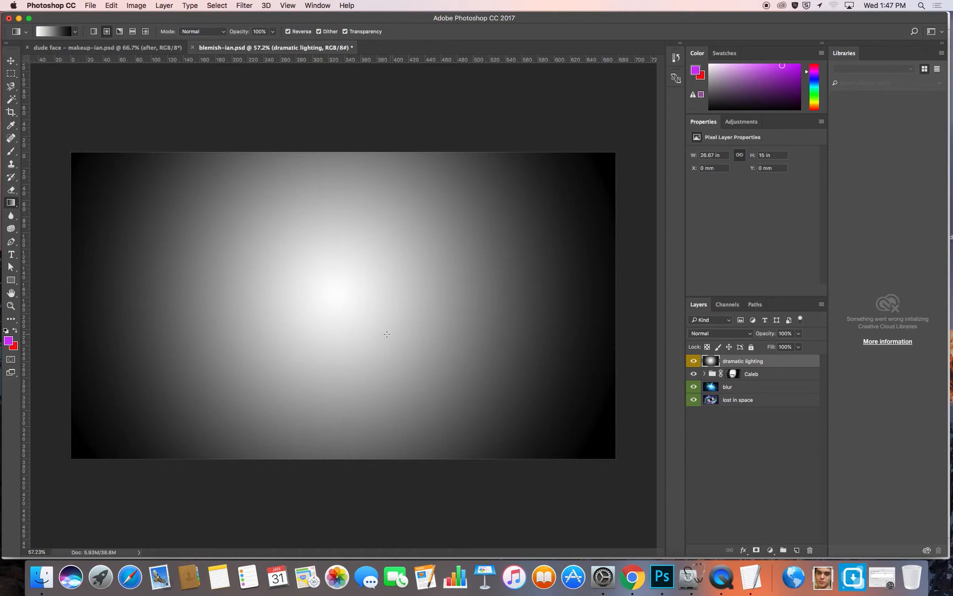
{"action": "left_click_drag", "start_coordinate": [379, 333], "coordinate": [632, 441]}
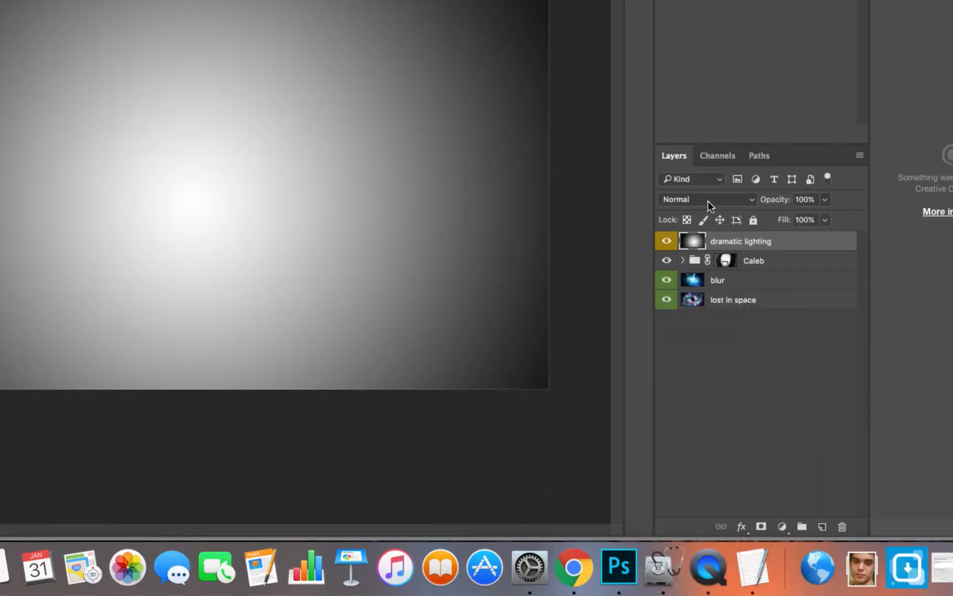
- Set the dramatic lighting layer to Multiply after trying Overlay, and redraw its radial gradient wider, from the face past the canvas corner
{"action": "left_click", "coordinate": [706, 320]}
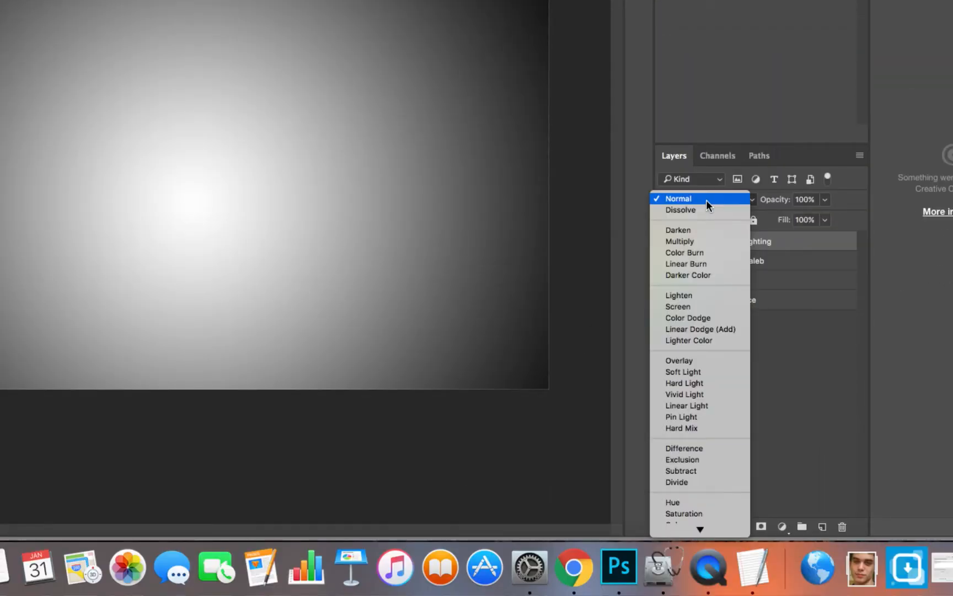
{"action": "left_click", "coordinate": [691, 360]}
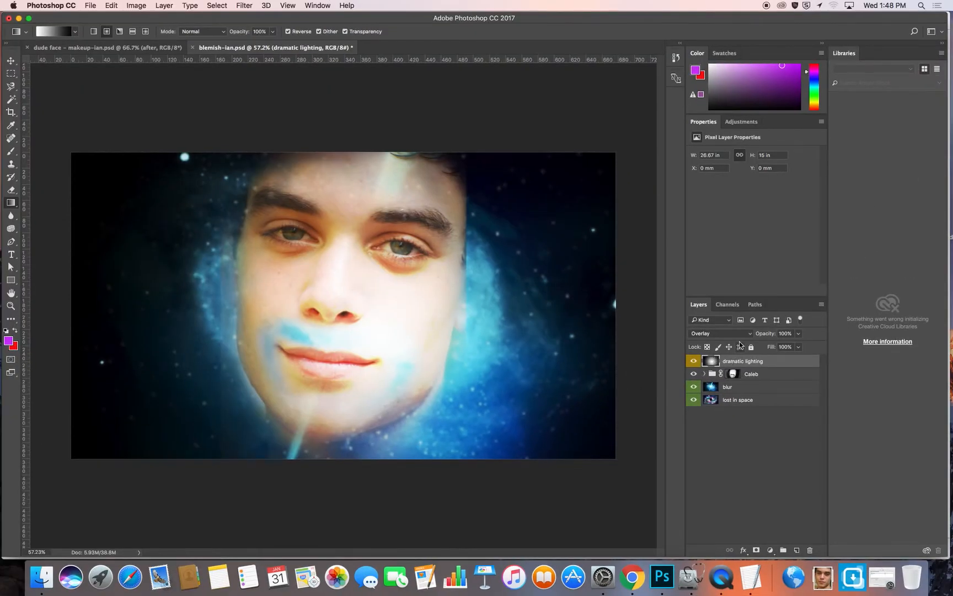
{"action": "left_click", "coordinate": [740, 333]}
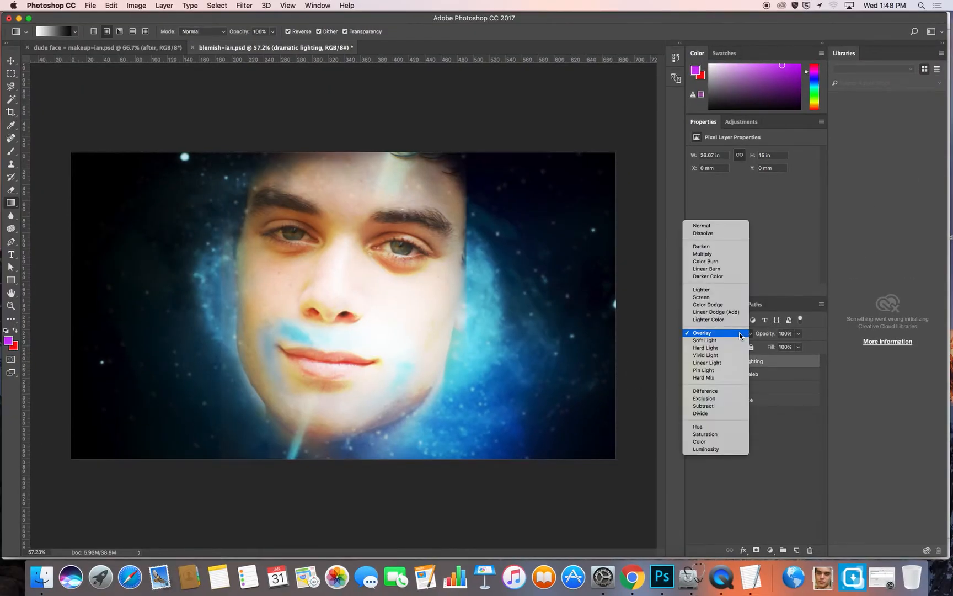
{"action": "left_click", "coordinate": [712, 255]}
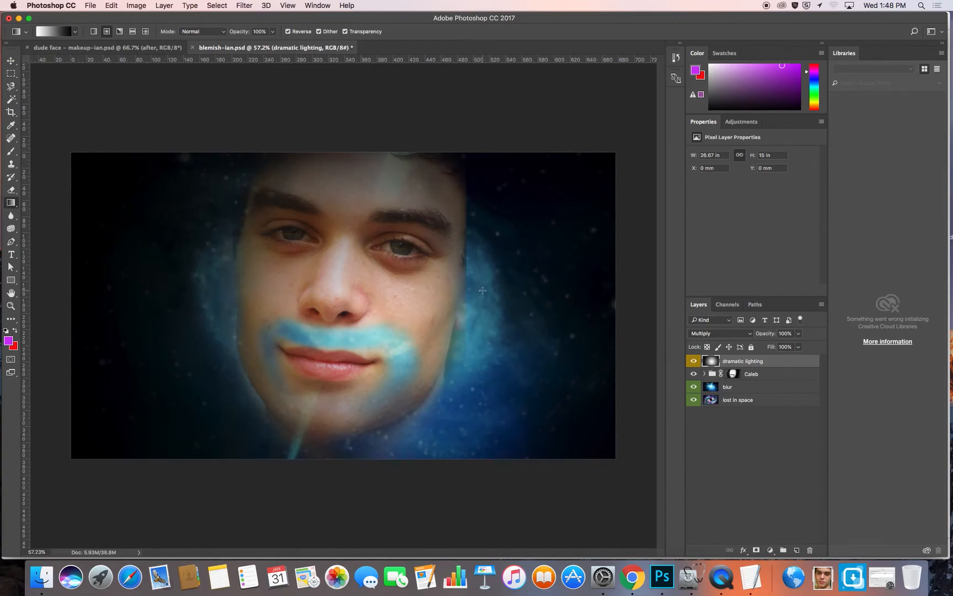
{"action": "left_click_drag", "start_coordinate": [290, 284], "coordinate": [680, 506]}
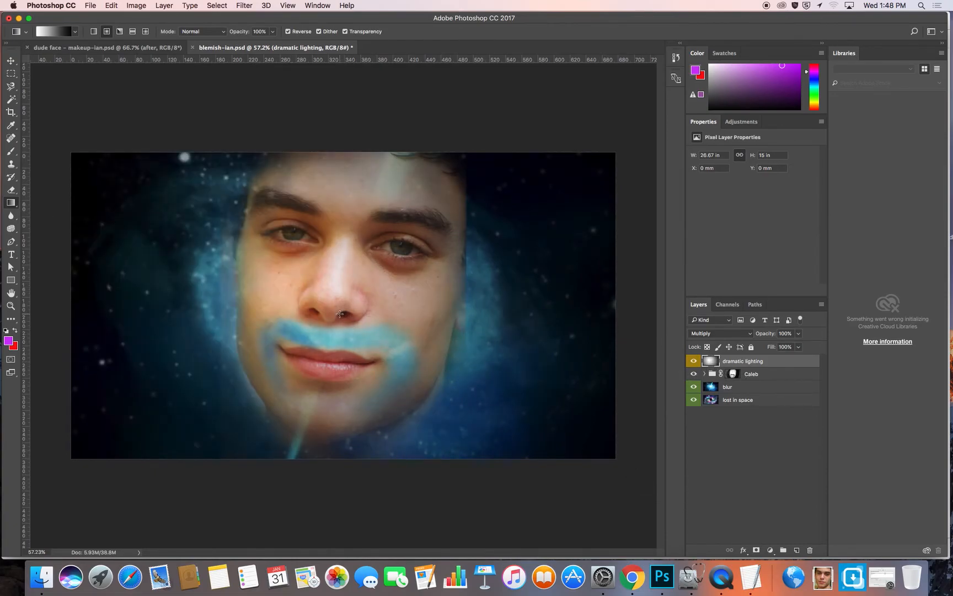
{"action": "left_click_drag", "start_coordinate": [333, 311], "coordinate": [673, 491]}
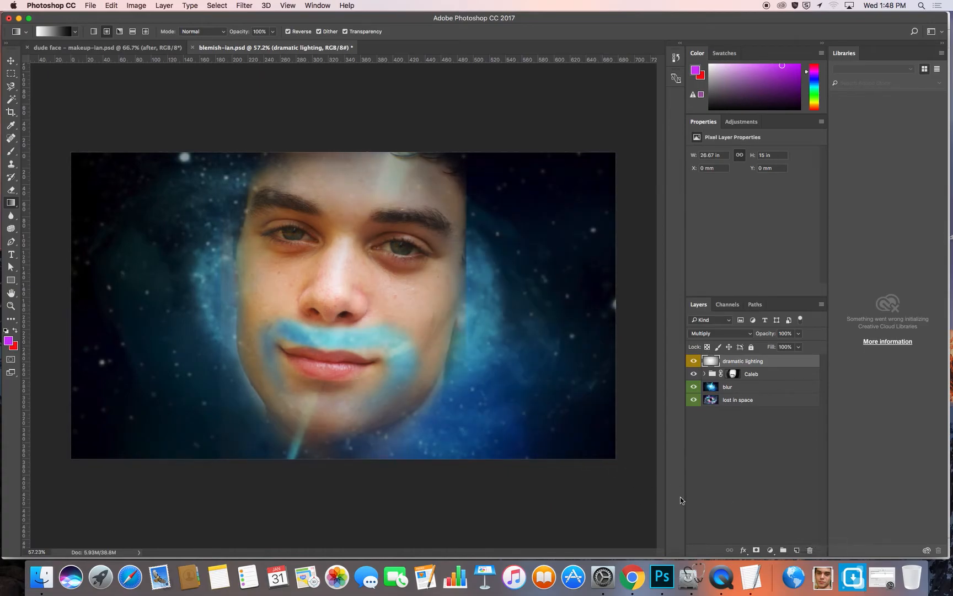
- Compare the composition with the dramatic lighting layer hidden and shown, and save the file
{"action": "left_click", "coordinate": [694, 360]}
{"action": "left_click", "coordinate": [694, 361]}
{"action": "left_click", "coordinate": [694, 360]}
{"action": "left_click", "coordinate": [695, 360]}
{"action": "left_click", "coordinate": [695, 361]}
{"action": "left_click", "coordinate": [695, 361]}
{"action": "left_click", "coordinate": [694, 362]}
{"action": "left_click", "coordinate": [694, 361]}
{"action": "left_click", "coordinate": [695, 362]}
{"action": "left_click", "coordinate": [694, 362]}
{"action": "key", "text": "cmd+s"}
{"action": "left_click", "coordinate": [695, 362]}
{"action": "left_click", "coordinate": [696, 362]}
- Add a Solid Color fill layer above Brightness/Contrast 1 in the portrait group, masked by a selection loaded from the group's mask
{"action": "left_click", "coordinate": [706, 375]}
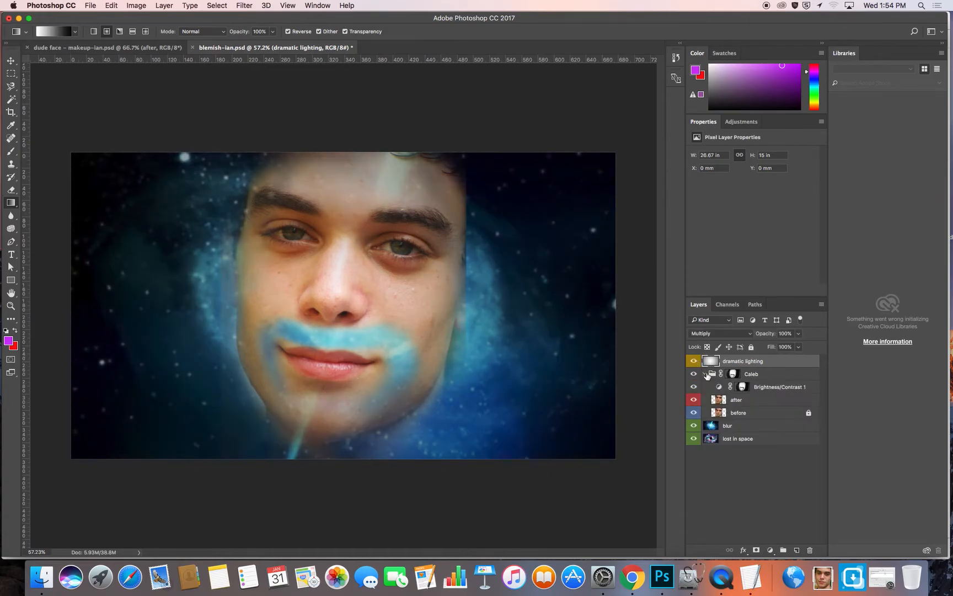
{"action": "left_click", "coordinate": [762, 388]}
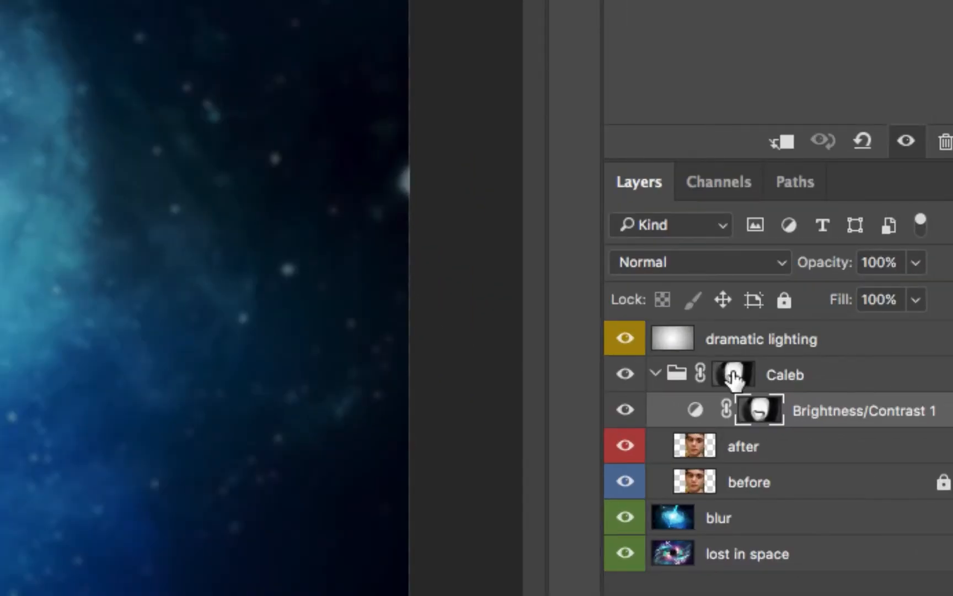
{"action": "left_click", "coordinate": [733, 376], "text": "super"}
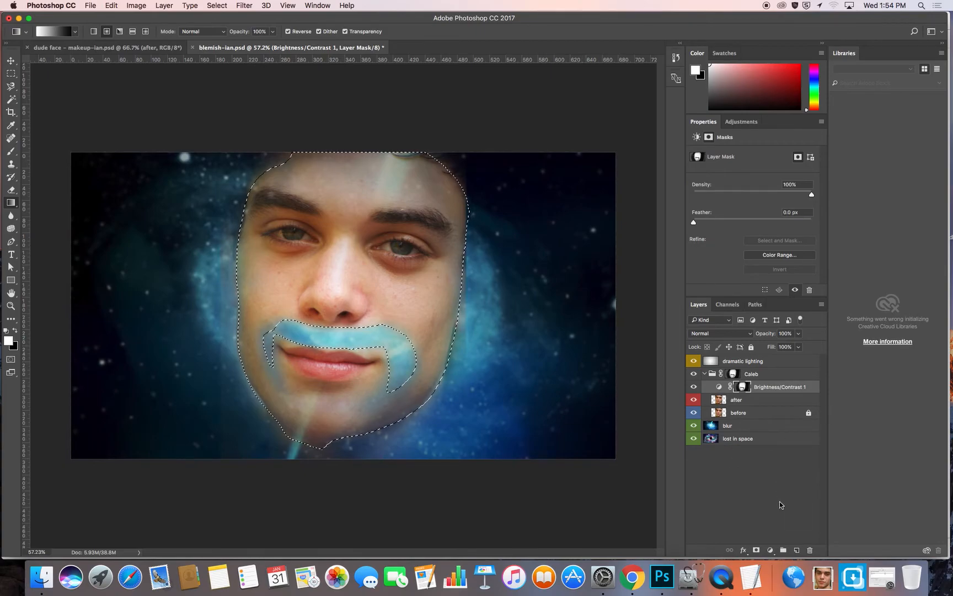
{"action": "left_click", "coordinate": [771, 550]}
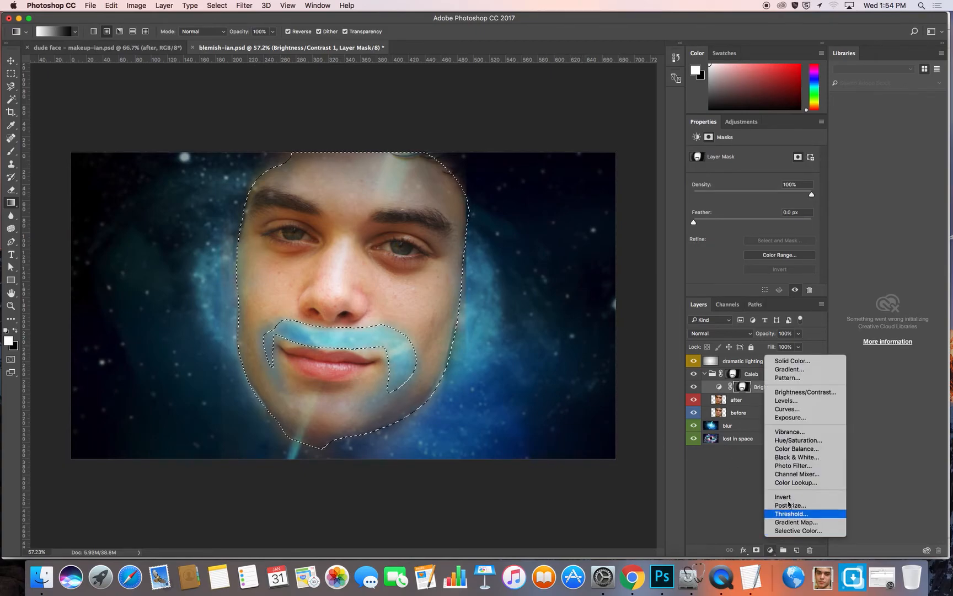
{"action": "left_click", "coordinate": [794, 361]}
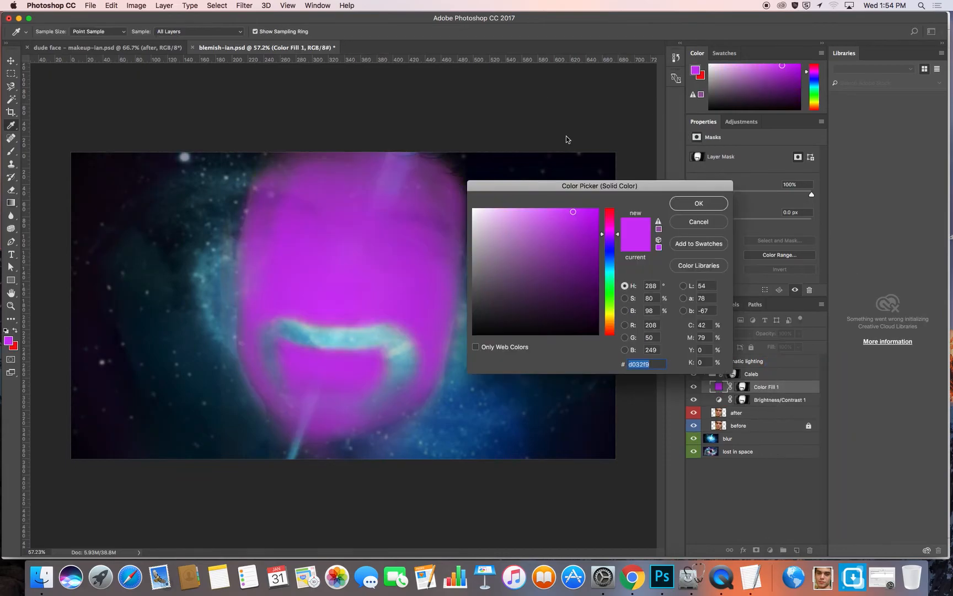
{"action": "left_click_drag", "start_coordinate": [588, 190], "coordinate": [576, 121]}
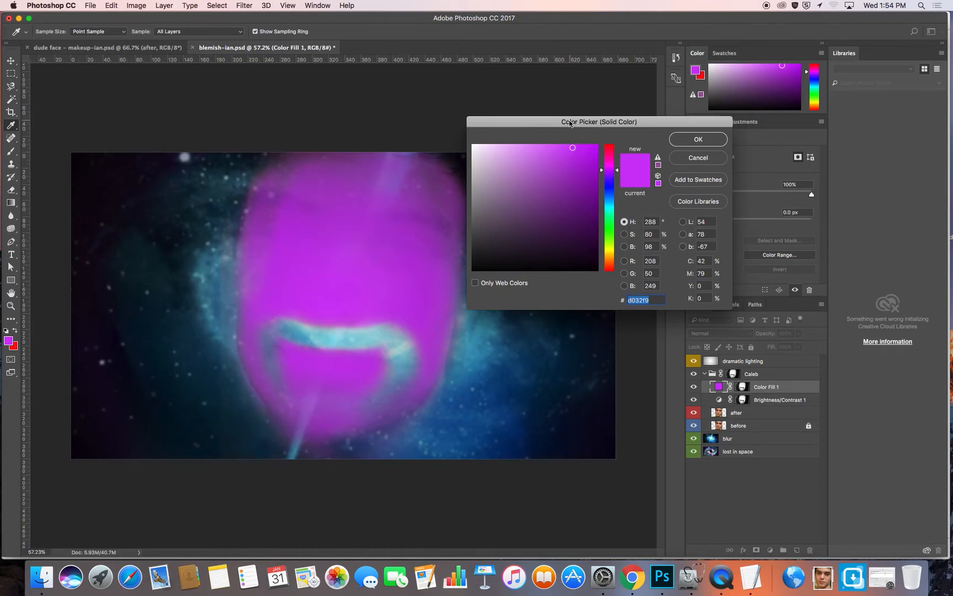
{"action": "left_click_drag", "start_coordinate": [571, 121], "coordinate": [606, 121]}
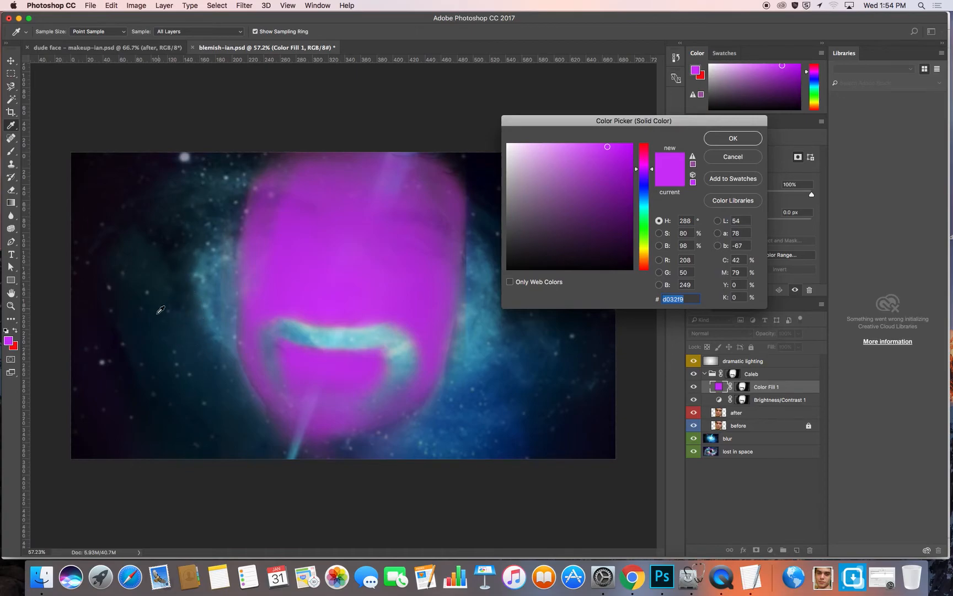
- Try a dark blue sampled from the space background, and set the fill layer's color to yellow ffde00
{"action": "left_click", "coordinate": [198, 326]}
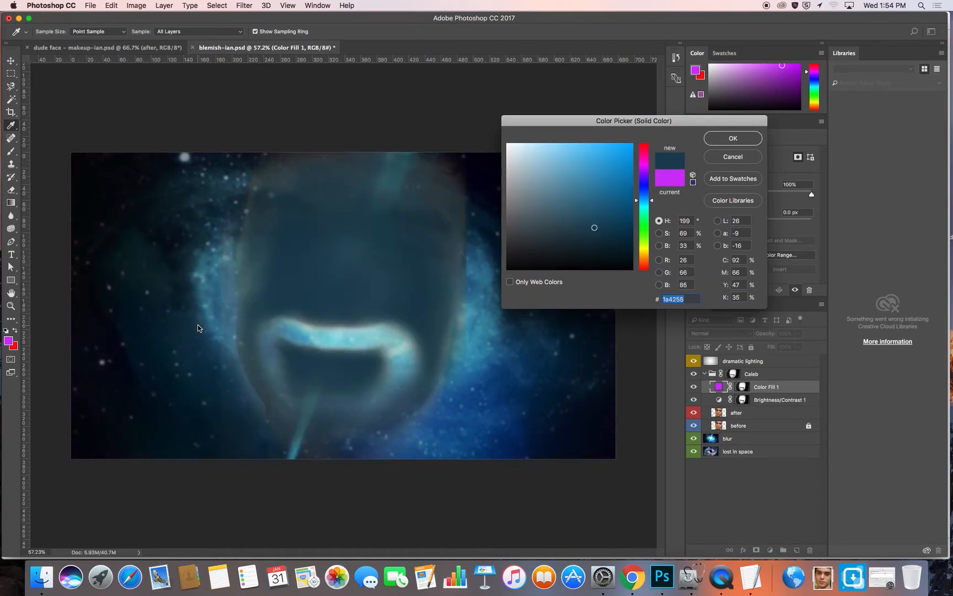
{"action": "left_click_drag", "start_coordinate": [653, 203], "coordinate": [653, 251]}
{"action": "left_click_drag", "start_coordinate": [632, 176], "coordinate": [640, 143]}
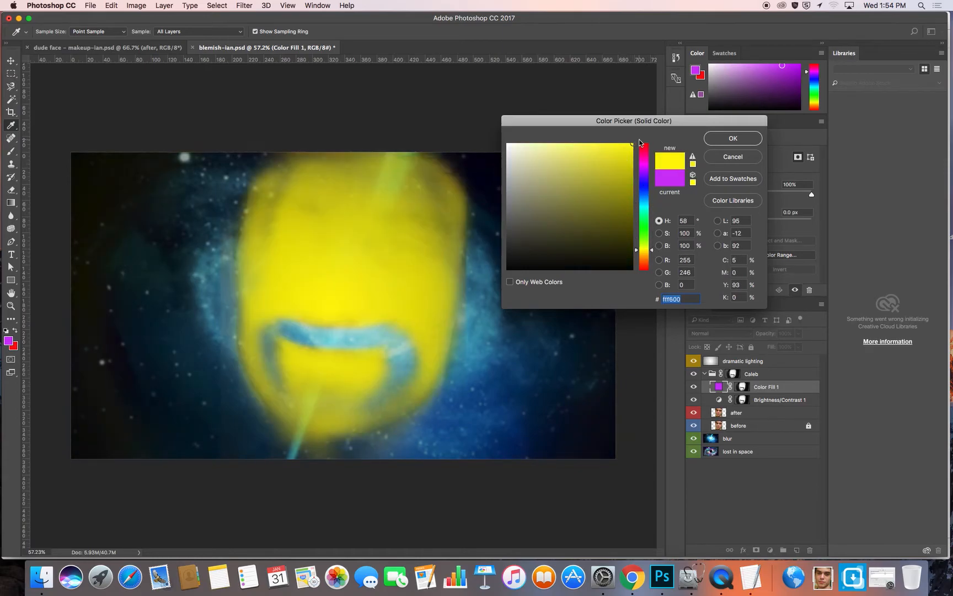
{"action": "left_click", "coordinate": [652, 251]}
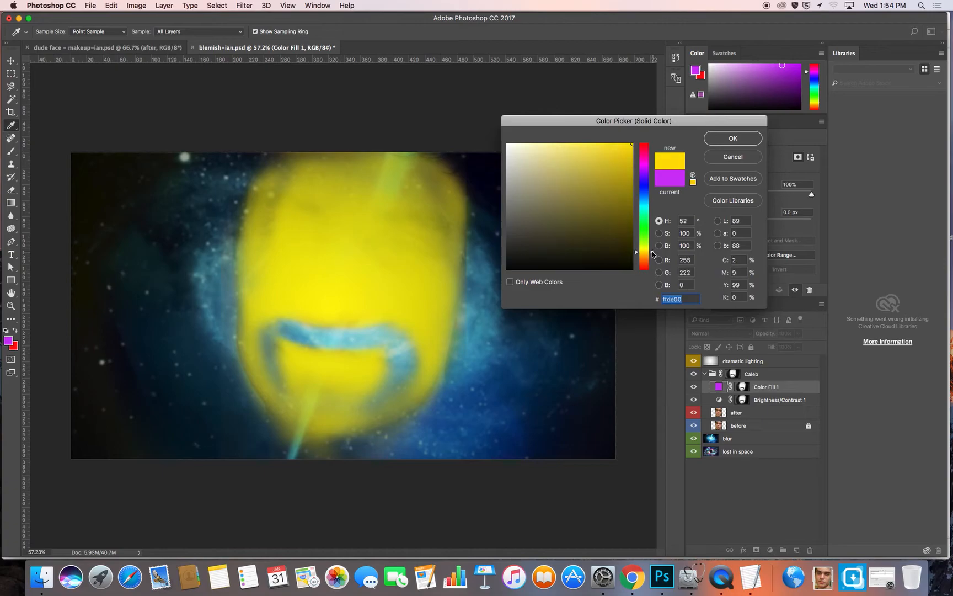
{"action": "left_click", "coordinate": [734, 138]}
{"action": "key", "text": "g"}
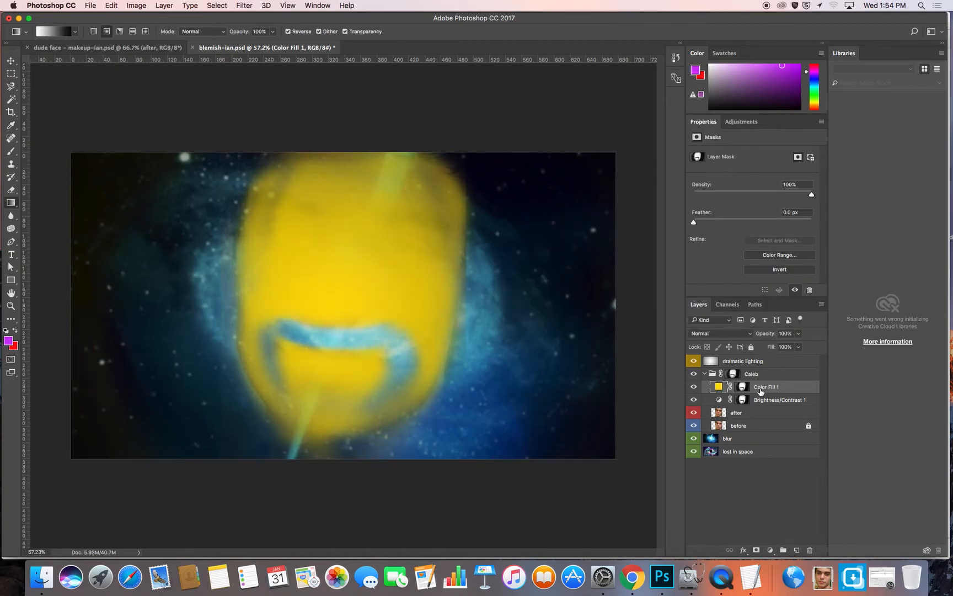
- Set the color fill layer's blend mode to Overlay after trying Multiply, and lower its opacity to 73%
{"action": "left_click", "coordinate": [733, 333]}
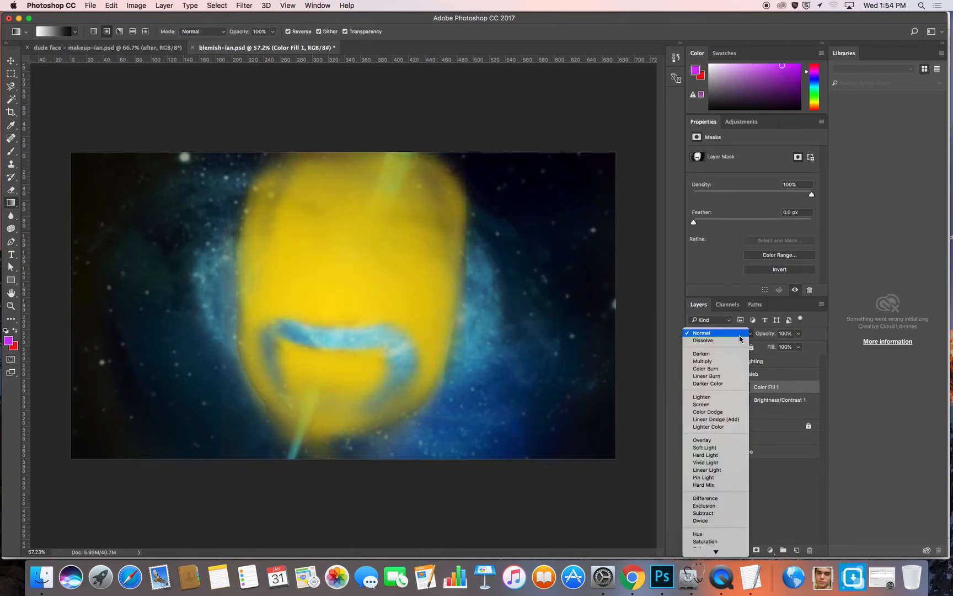
{"action": "left_click", "coordinate": [717, 362]}
{"action": "left_click", "coordinate": [725, 331]}
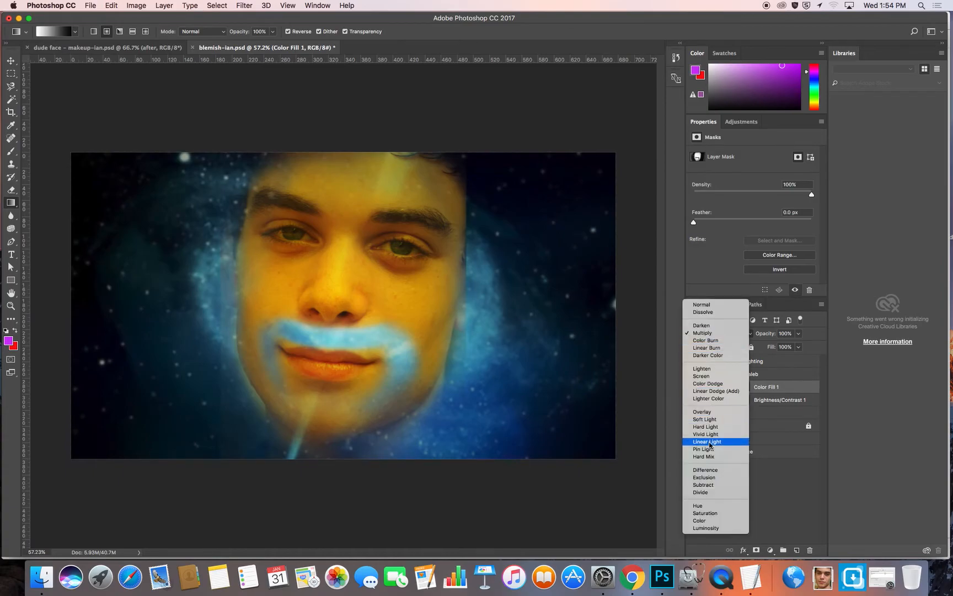
{"action": "left_click", "coordinate": [714, 411]}
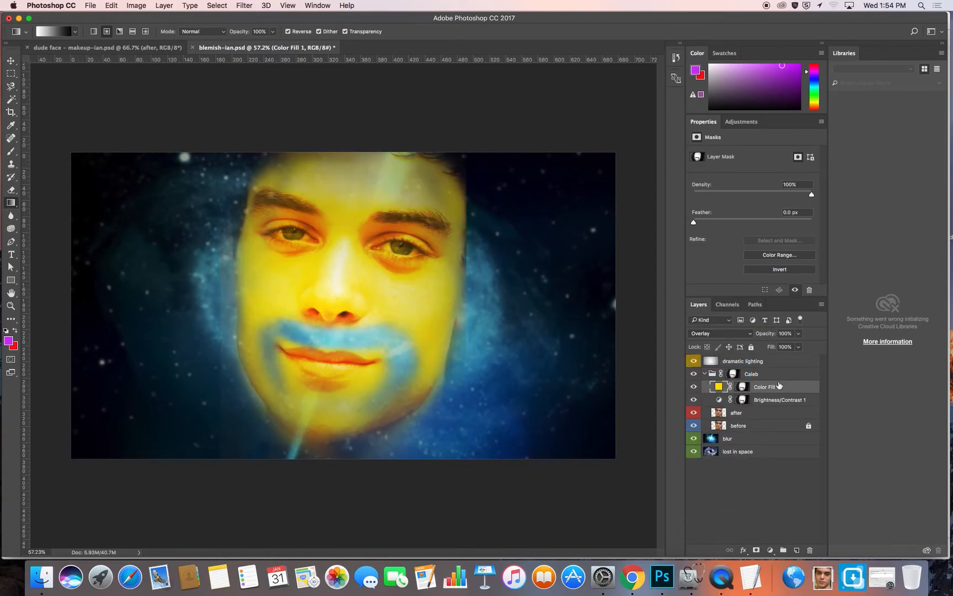
{"action": "left_click", "coordinate": [798, 333]}
{"action": "left_click_drag", "start_coordinate": [800, 345], "coordinate": [786, 347]}
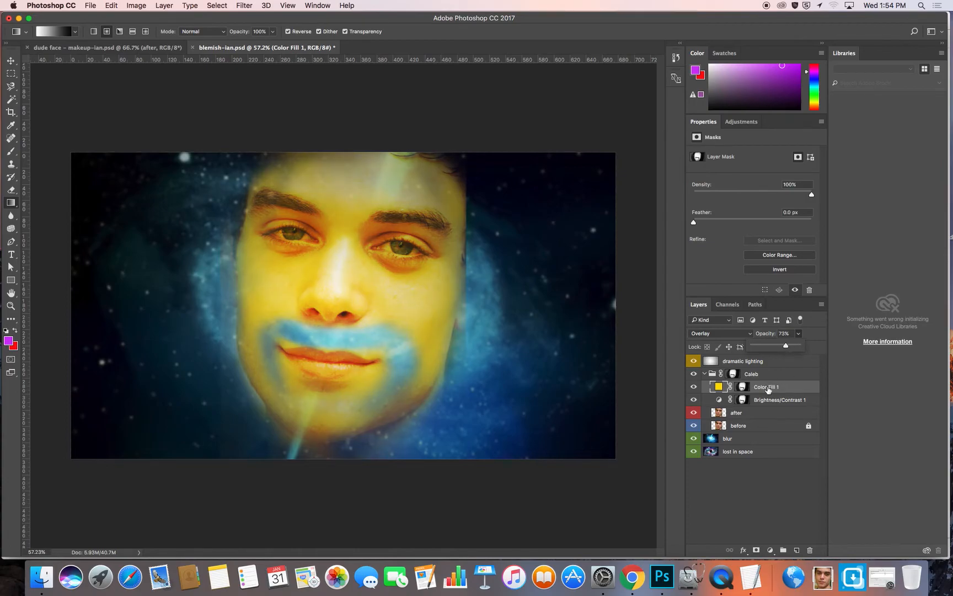
- Change the fill layer's color to dark blue 093252, sampled from the space background beside the face
{"action": "double_click", "coordinate": [718, 387]}
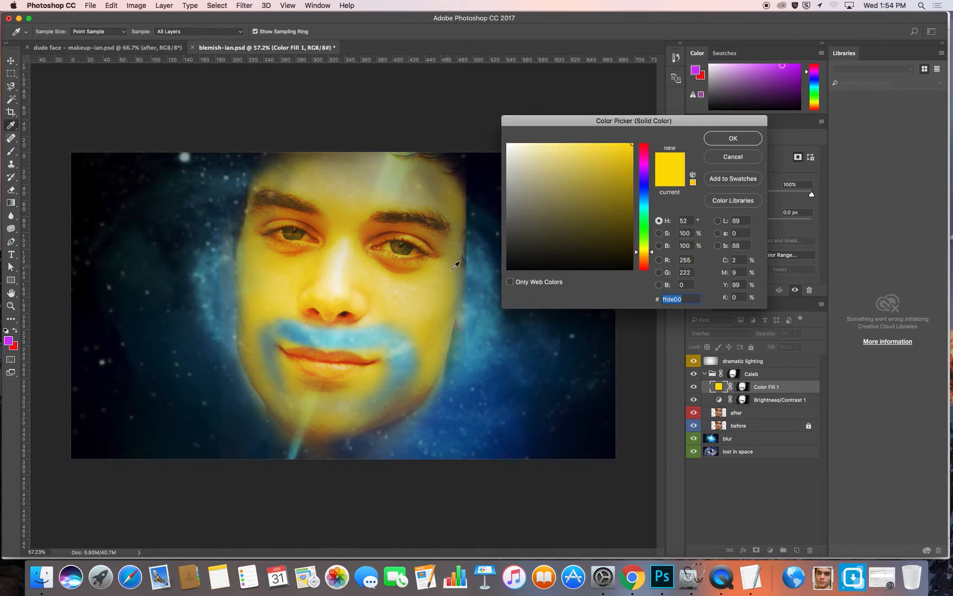
{"action": "left_click", "coordinate": [477, 329]}
{"action": "left_click", "coordinate": [528, 339]}
{"action": "left_click", "coordinate": [534, 361]}
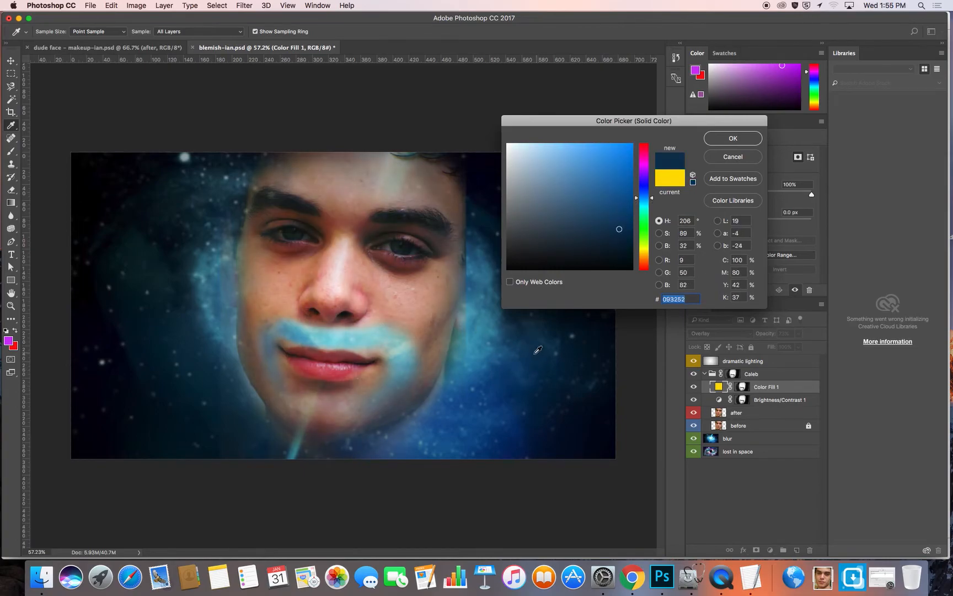
{"action": "left_click", "coordinate": [724, 145]}
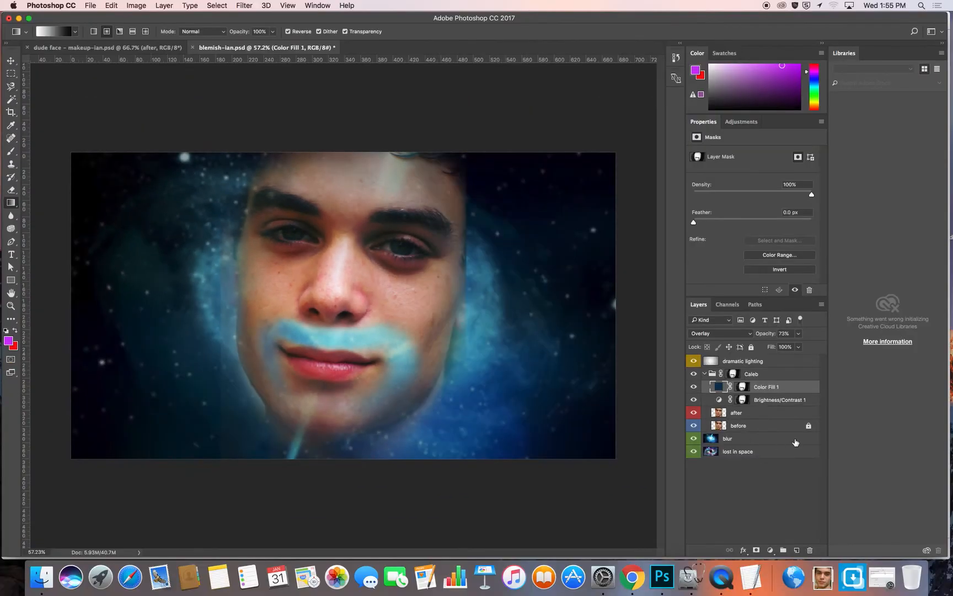
- Load the color fill layer's mask as a selection, and clear the selection again
{"action": "left_click", "coordinate": [740, 387]}
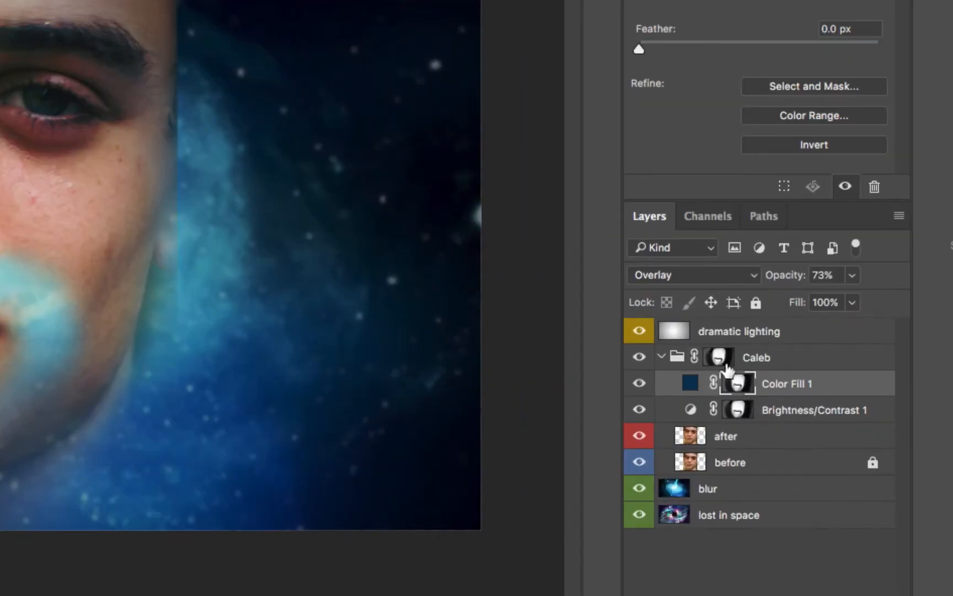
{"action": "left_click", "coordinate": [722, 360], "text": "ctrl"}
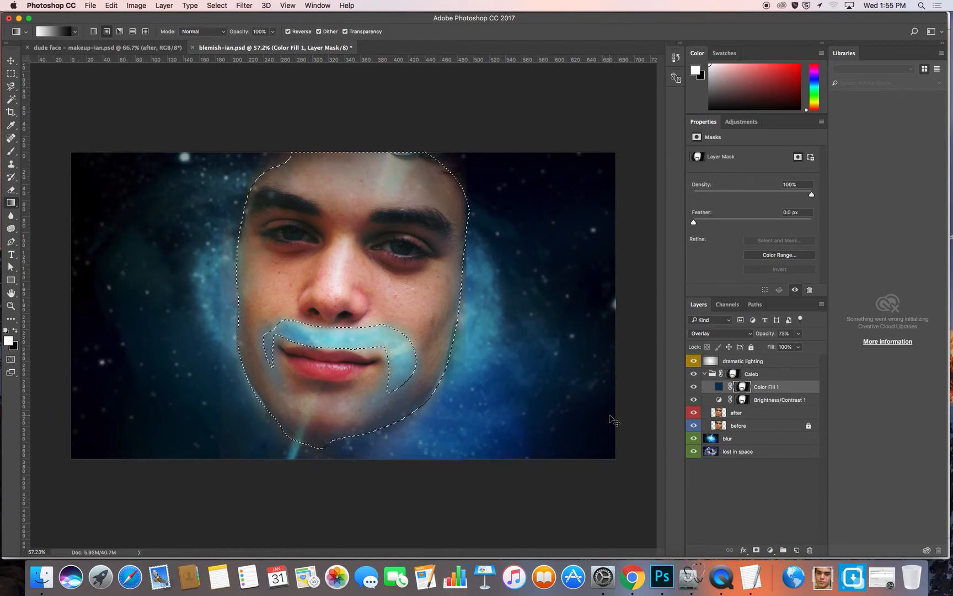
{"action": "key", "text": "super+d"}
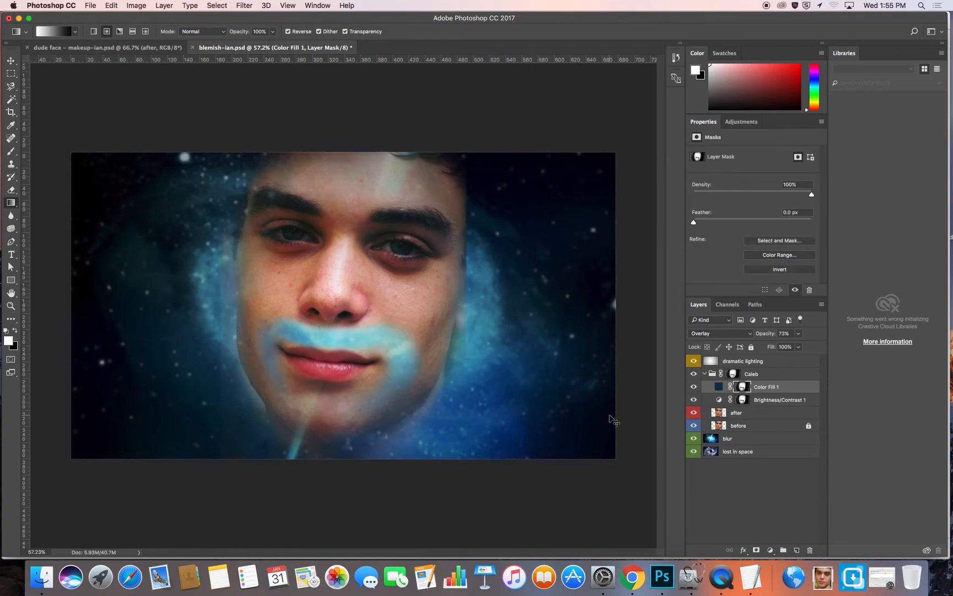
- Target the portrait group's mask, collapse the group, and ready the Brush tool with black as the foreground color
{"action": "left_click", "coordinate": [730, 375]}
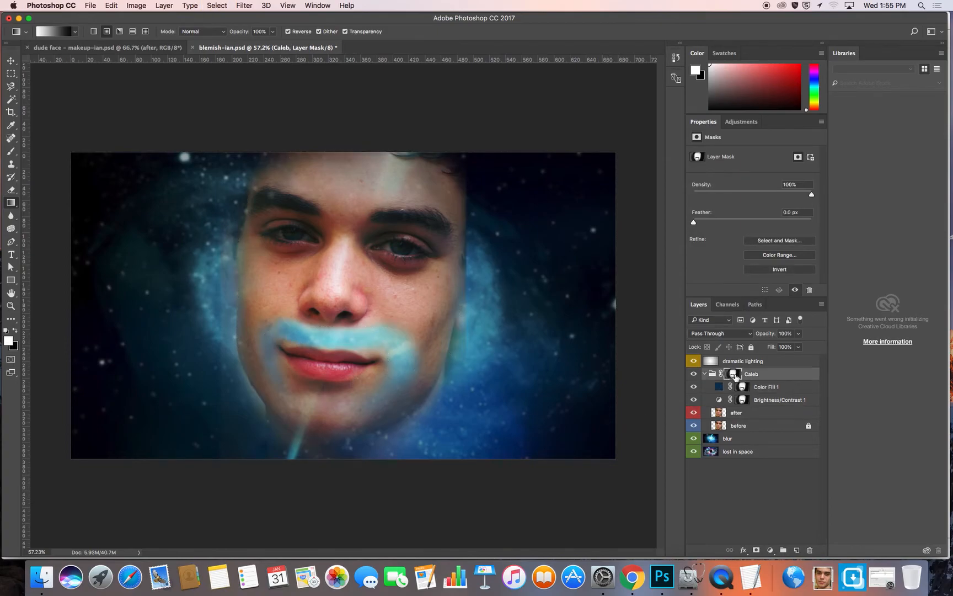
{"action": "left_click", "coordinate": [699, 375]}
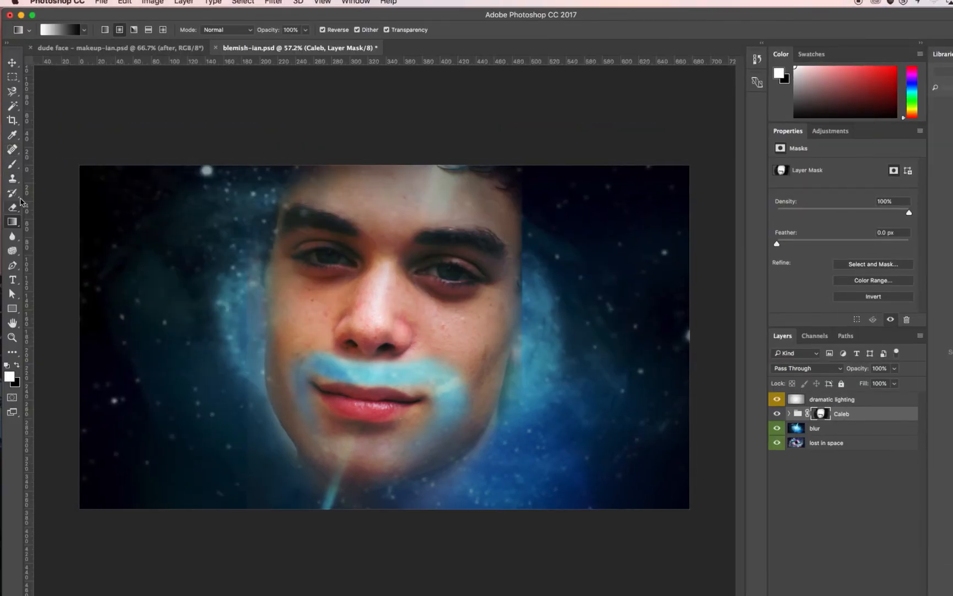
{"action": "left_click", "coordinate": [0, 124]}
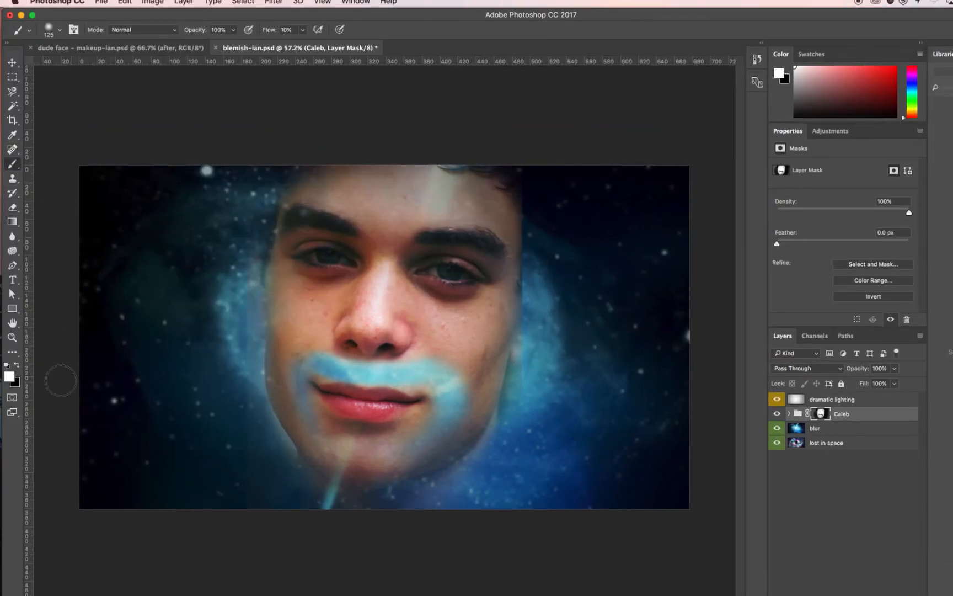
{"action": "left_click", "coordinate": [18, 366]}
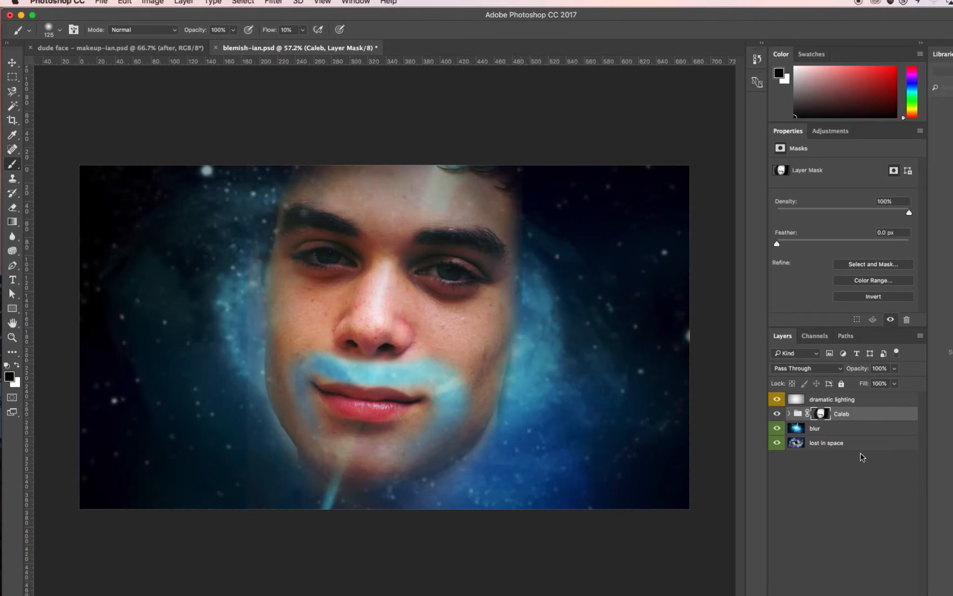
- Try Brightness/Contrast 1 above the color fill with brightness 105 and contrast 85, and return it below the fill
{"action": "left_click", "coordinate": [788, 415]}
{"action": "left_click_drag", "start_coordinate": [855, 443], "coordinate": [851, 430]}
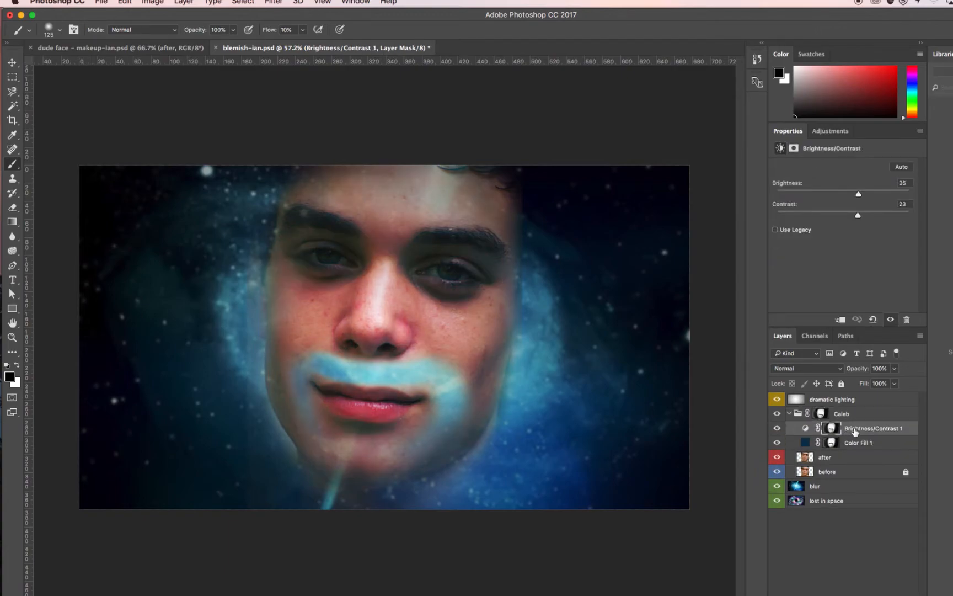
{"action": "left_click_drag", "start_coordinate": [860, 195], "coordinate": [889, 196]}
{"action": "left_click", "coordinate": [859, 431]}
{"action": "left_click_drag", "start_coordinate": [858, 431], "coordinate": [861, 444]}
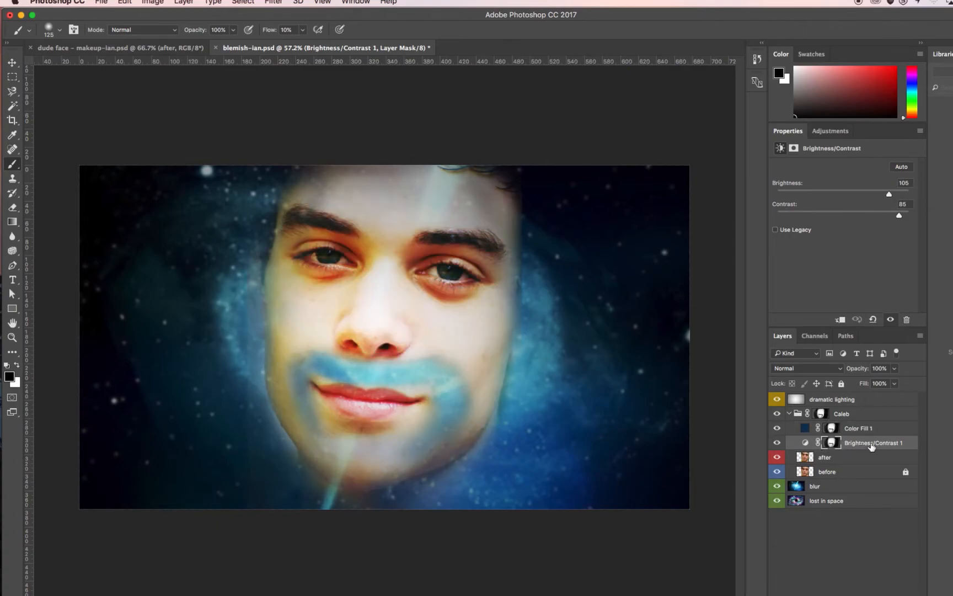
- Set the Brightness/Contrast adjustment to brightness 92 and contrast 30
{"action": "left_click_drag", "start_coordinate": [889, 195], "coordinate": [864, 194]}
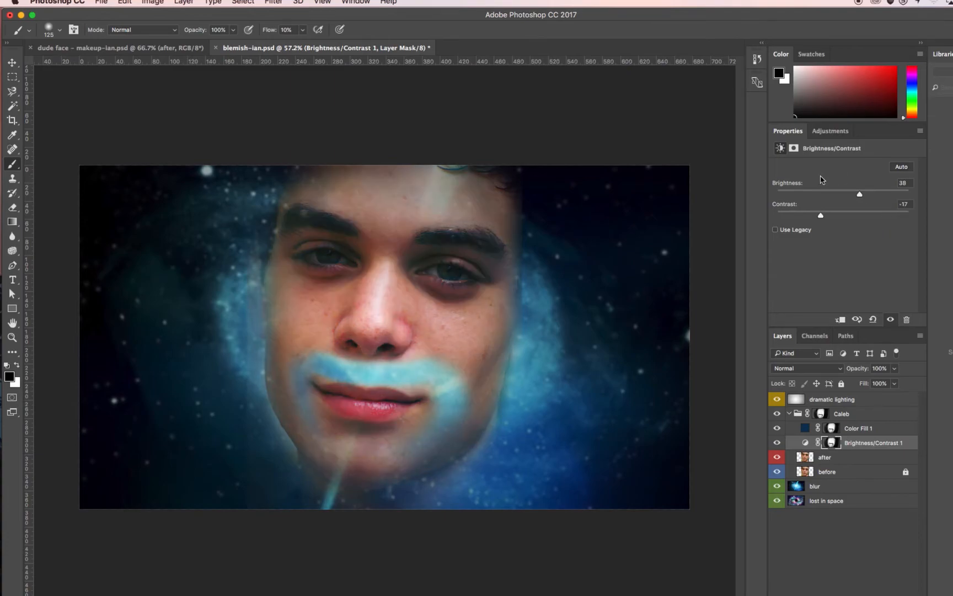
{"action": "left_click_drag", "start_coordinate": [821, 216], "coordinate": [885, 196]}
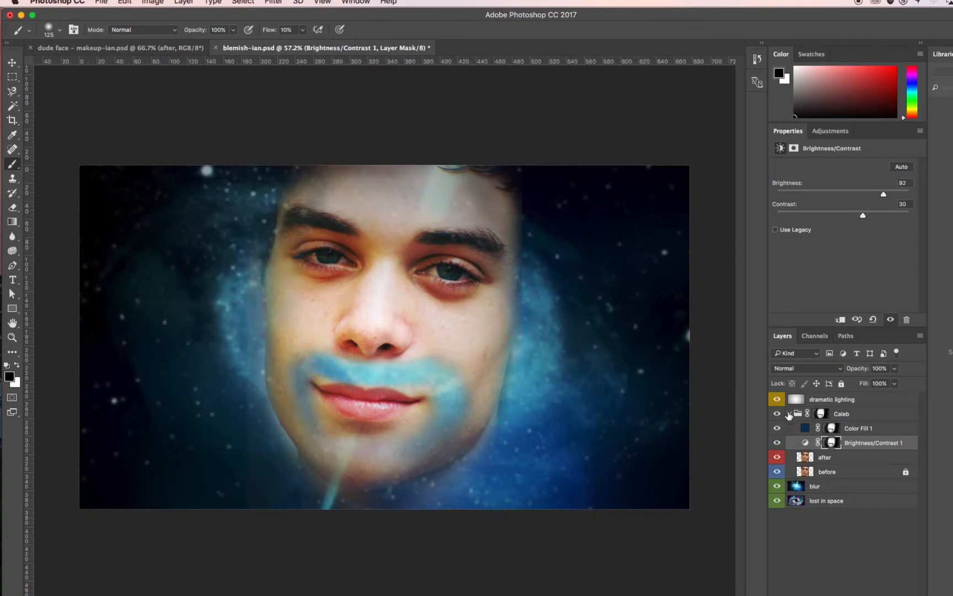
- Compare the portrait with the "after" layer hidden and shown
{"action": "left_click", "coordinate": [777, 458]}
{"action": "left_click", "coordinate": [777, 458]}
{"action": "left_click", "coordinate": [777, 458]}
{"action": "left_click", "coordinate": [777, 458]}
{"action": "left_click", "coordinate": [777, 458]}
- Set the "after" layer's blend mode to Exclusion after trying Multiply
{"action": "left_click", "coordinate": [814, 460]}
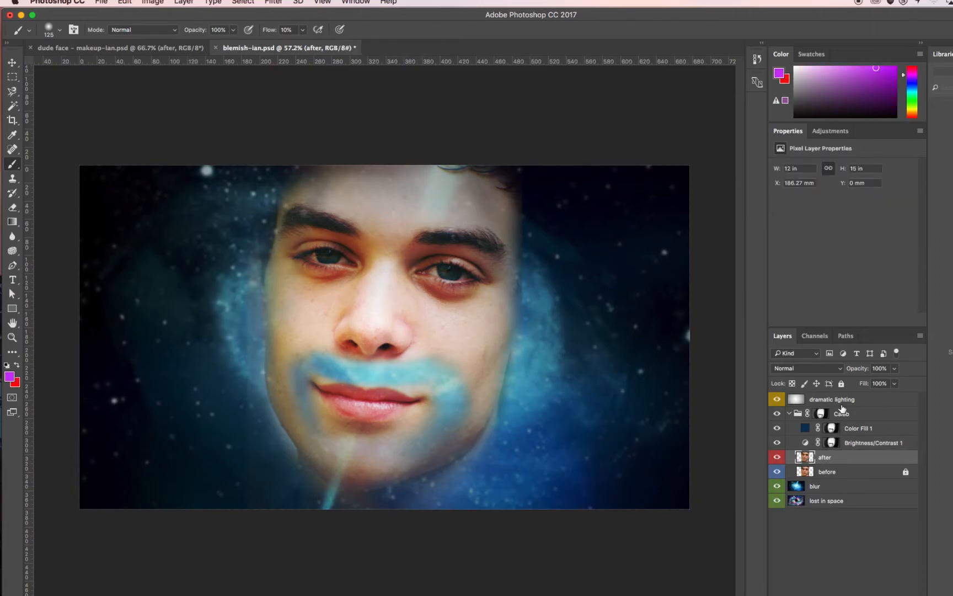
{"action": "left_click", "coordinate": [817, 370]}
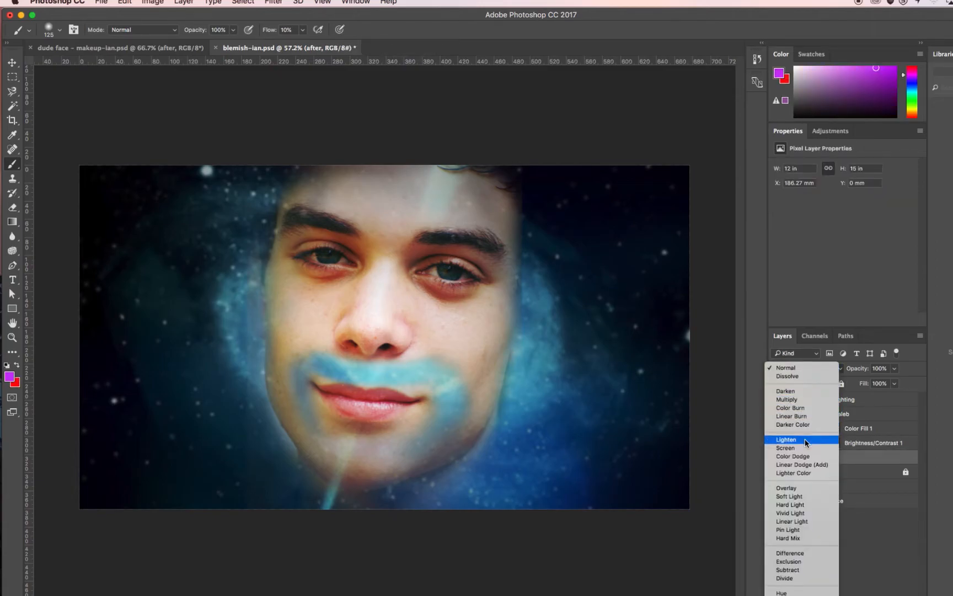
{"action": "left_click", "coordinate": [814, 400]}
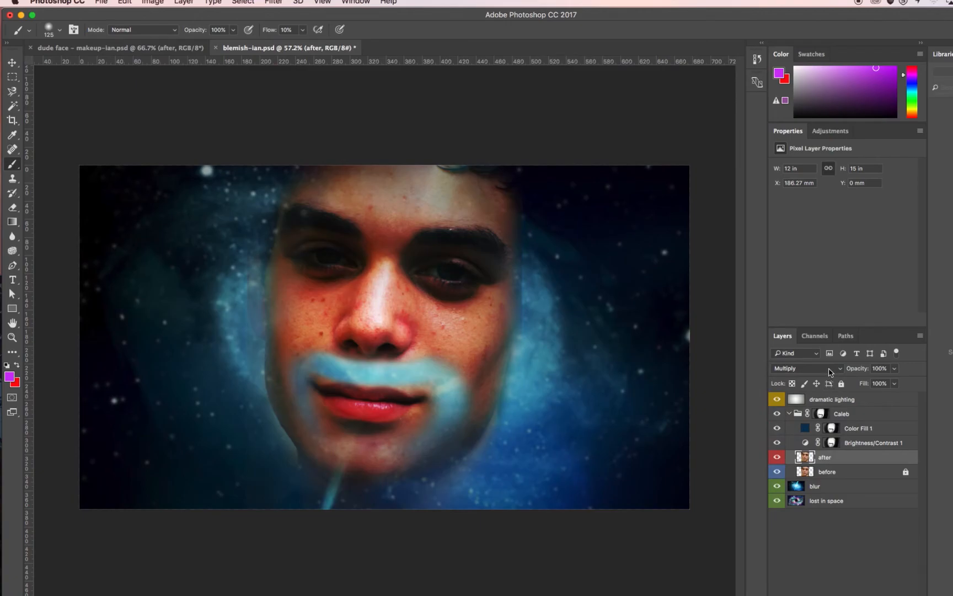
{"action": "left_click", "coordinate": [827, 369]}
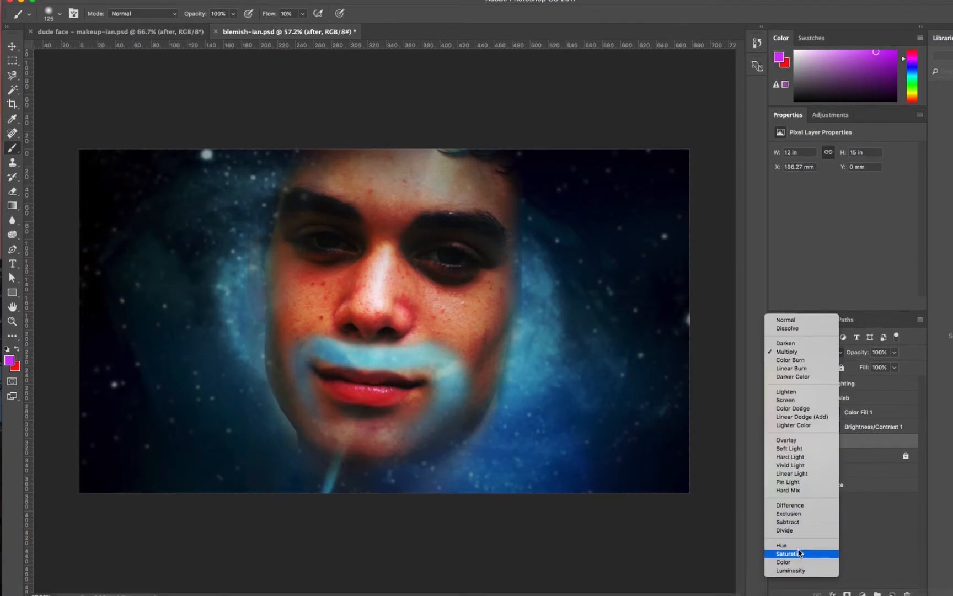
{"action": "left_click", "coordinate": [790, 530]}
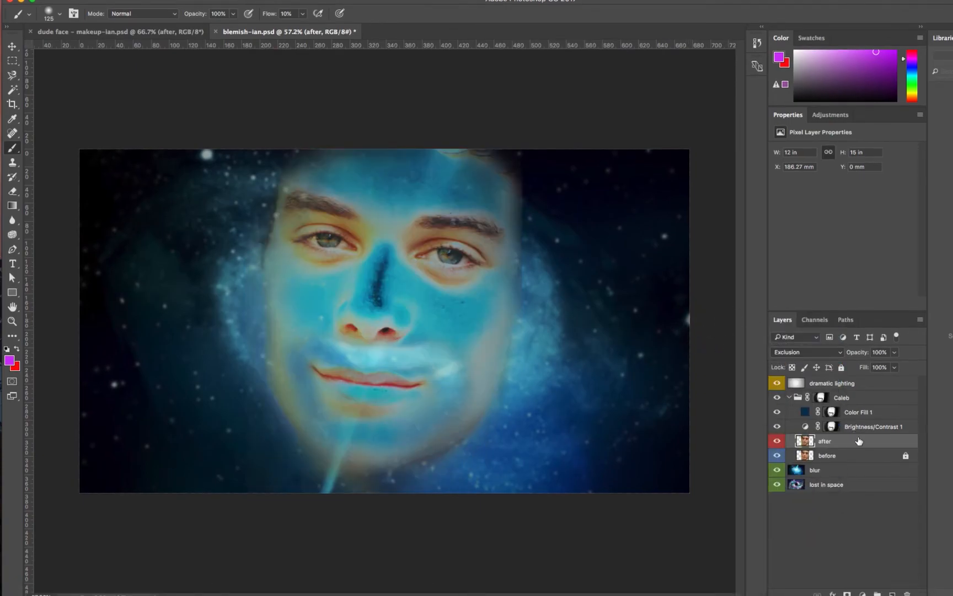
- Unlock the "before" layer and set its blend mode to Exclusion
{"action": "left_click", "coordinate": [827, 455]}
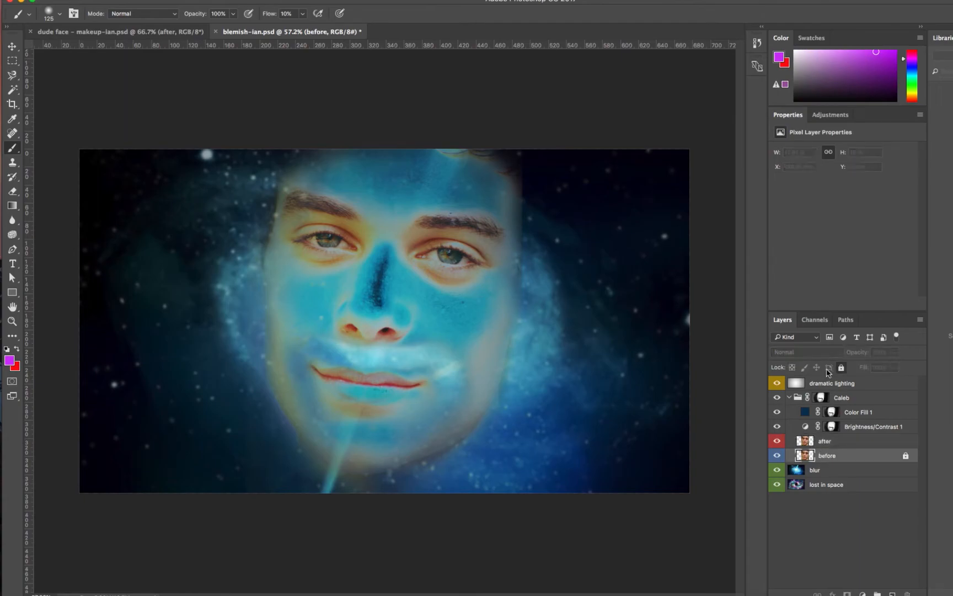
{"action": "left_click", "coordinate": [842, 367]}
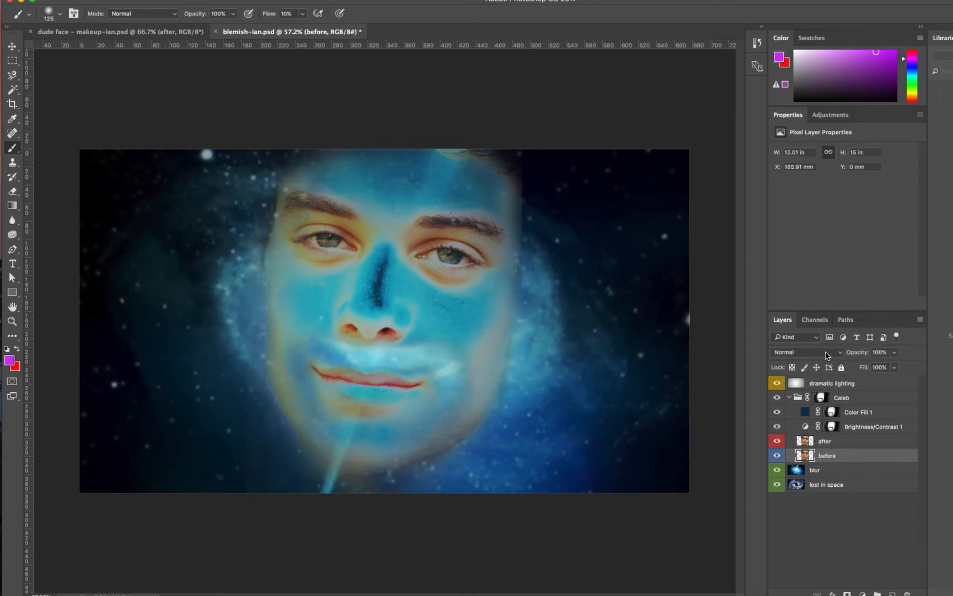
{"action": "left_click", "coordinate": [816, 353]}
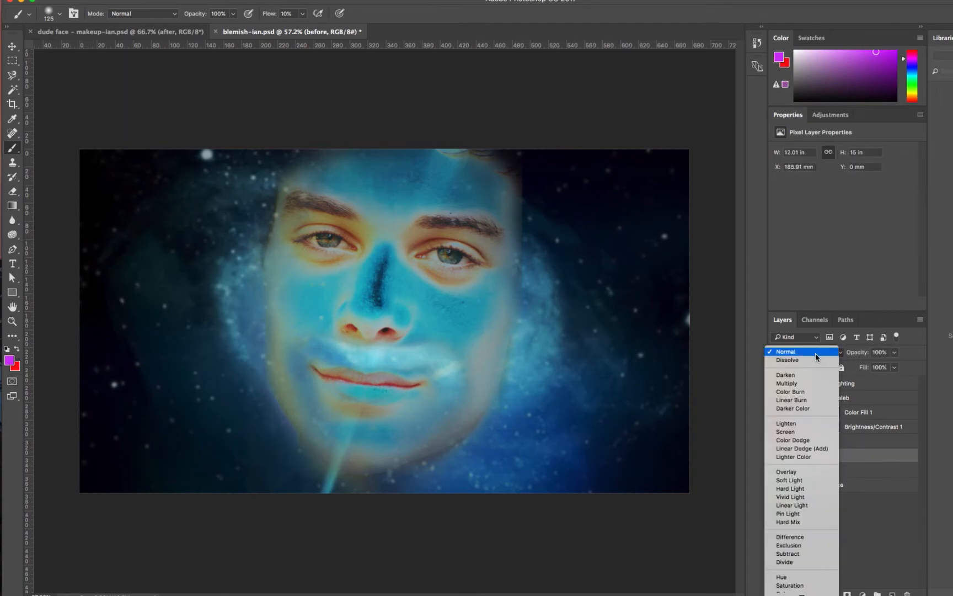
{"action": "left_click", "coordinate": [795, 545]}
- Set the "after" layer's blend mode to Hue after trying Overlay and Multiply, and save the document
{"action": "left_click", "coordinate": [820, 444]}
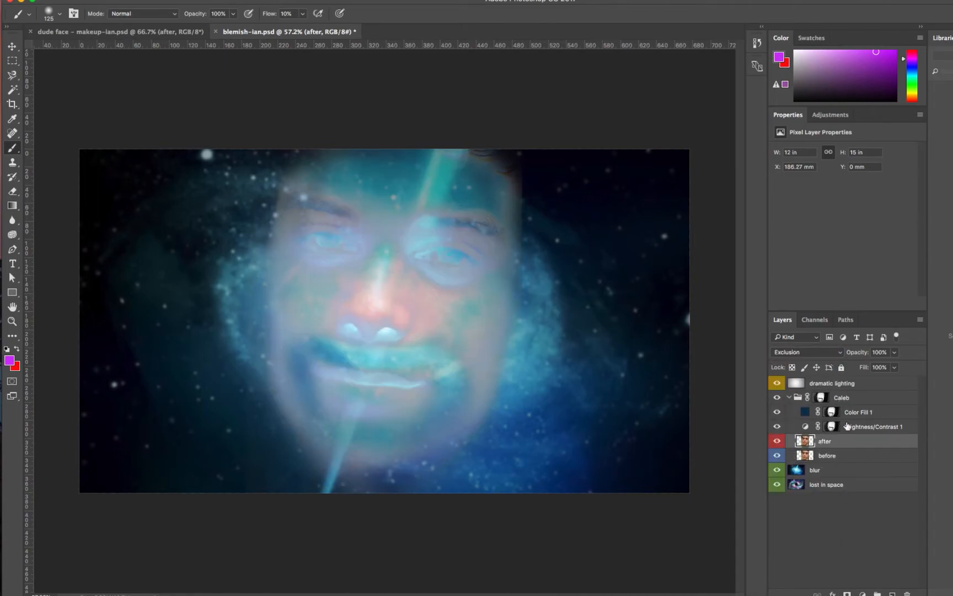
{"action": "left_click", "coordinate": [827, 352]}
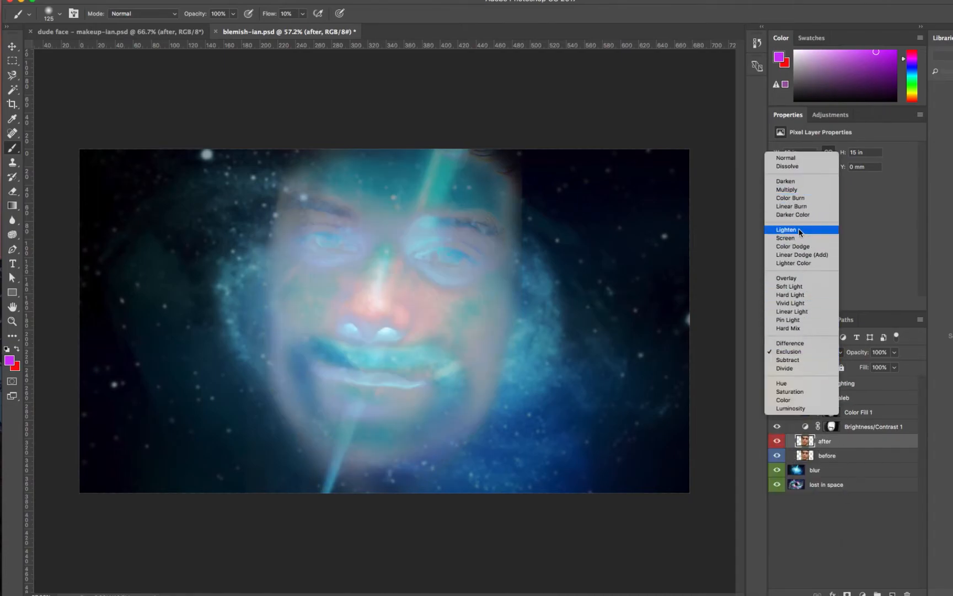
{"action": "left_click", "coordinate": [796, 279]}
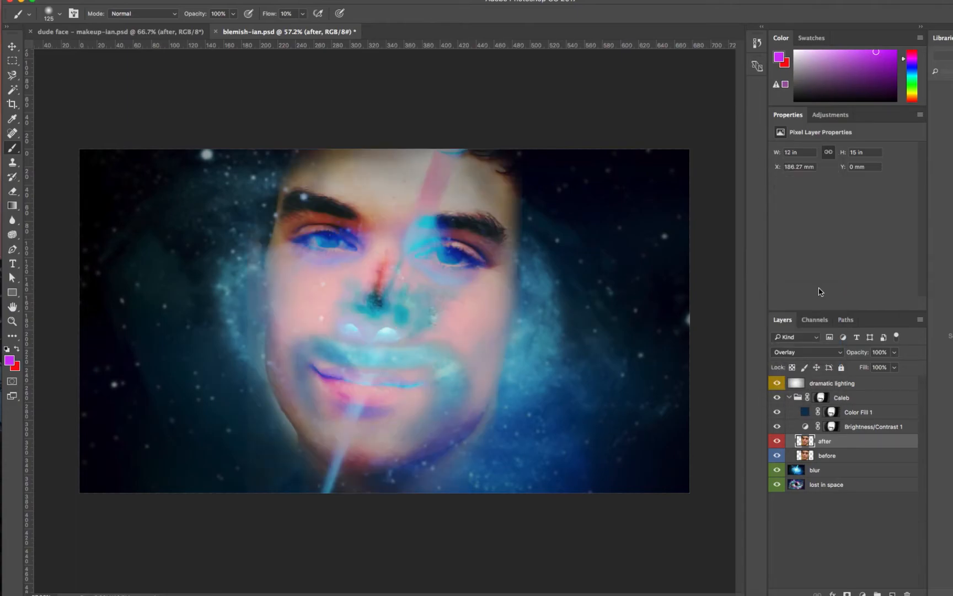
{"action": "left_click", "coordinate": [832, 352]}
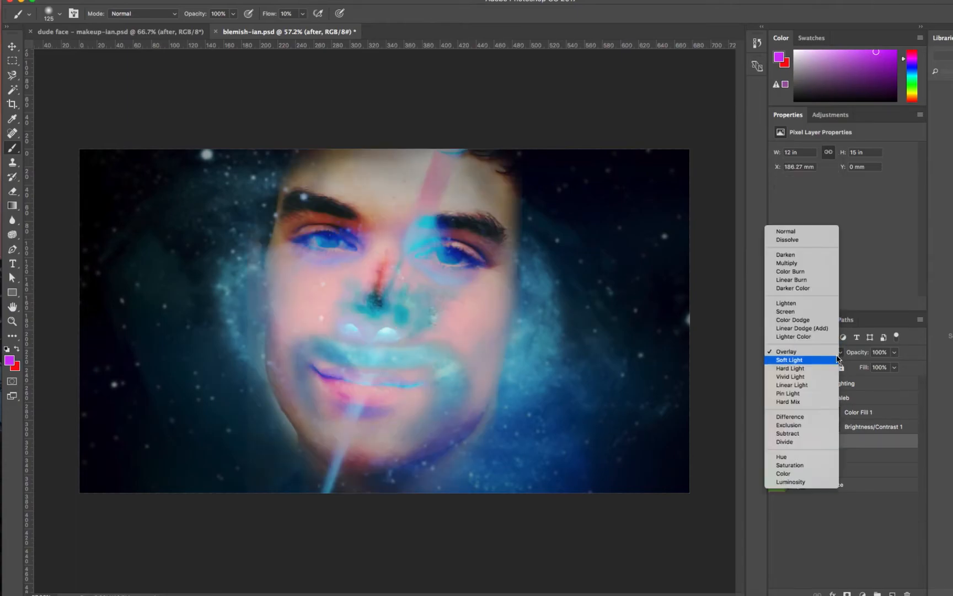
{"action": "left_click", "coordinate": [792, 263]}
{"action": "left_click", "coordinate": [829, 356]}
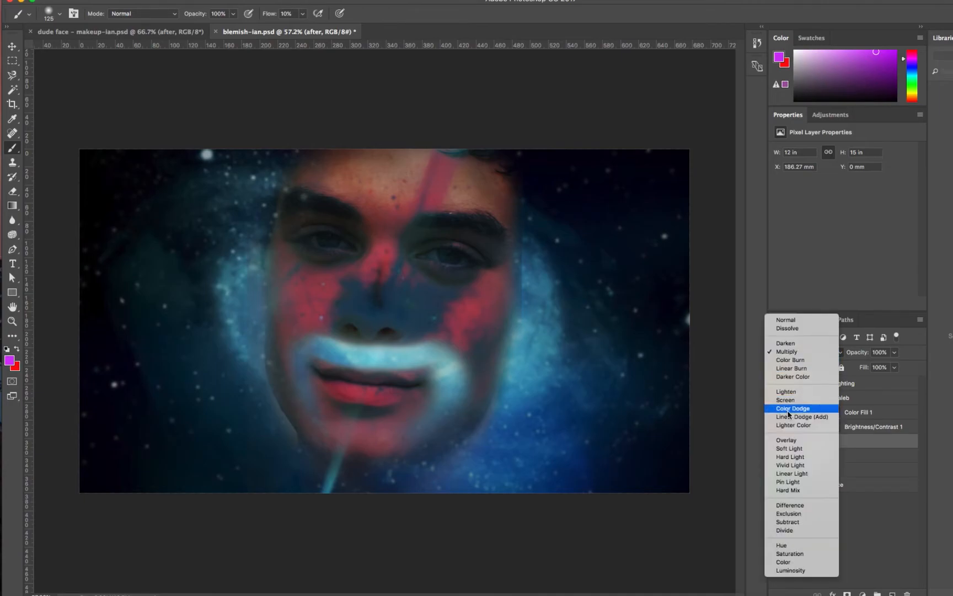
{"action": "left_click", "coordinate": [793, 545]}
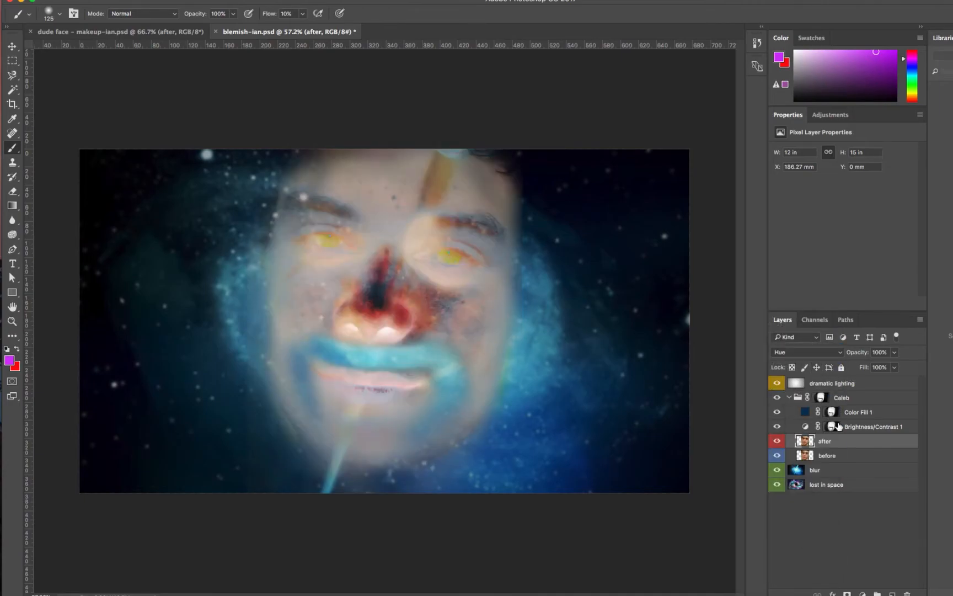
{"action": "key", "text": "super+s"}
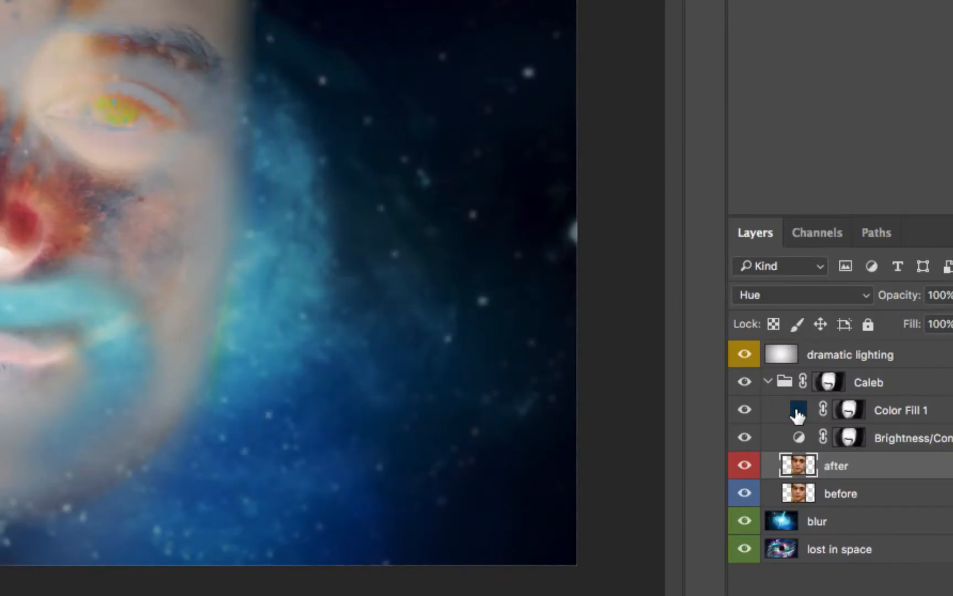
- Try colors sampled from the space background for Color Fill 1, settle on deep blue 012960, and save the document
{"action": "double_click", "coordinate": [797, 411]}
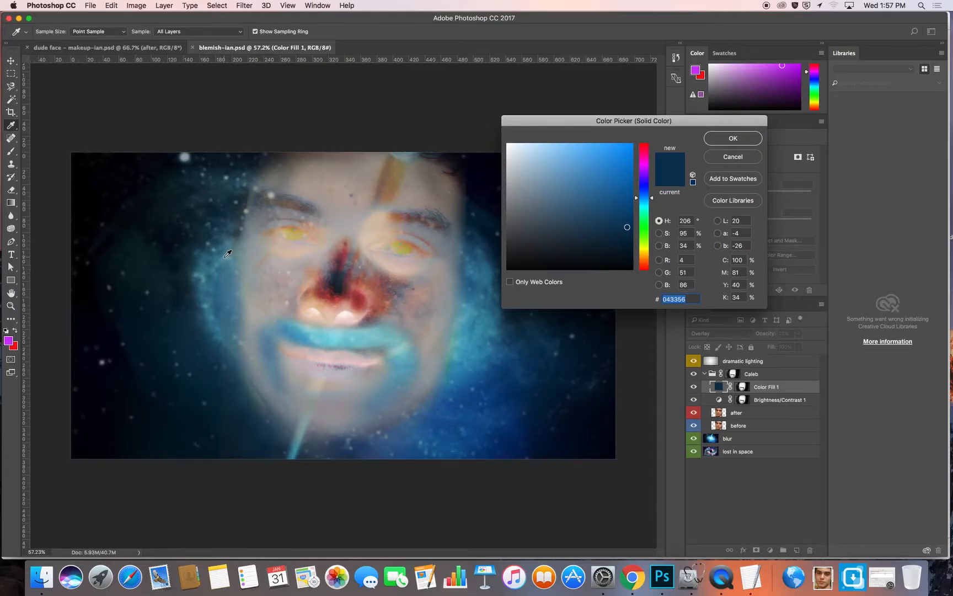
{"action": "left_click", "coordinate": [227, 253]}
{"action": "left_click", "coordinate": [493, 317]}
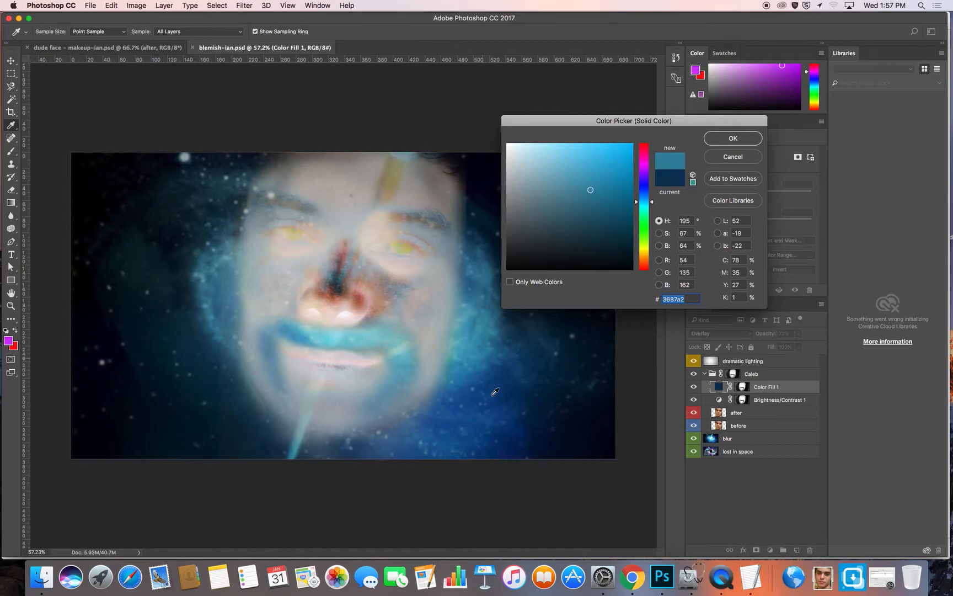
{"action": "left_click", "coordinate": [495, 423]}
{"action": "left_click", "coordinate": [476, 324]}
{"action": "left_click", "coordinate": [480, 327]}
{"action": "left_click", "coordinate": [476, 342]}
{"action": "left_click", "coordinate": [481, 356]}
{"action": "left_click", "coordinate": [471, 361]}
{"action": "left_click", "coordinate": [138, 393]}
{"action": "left_click", "coordinate": [109, 398]}
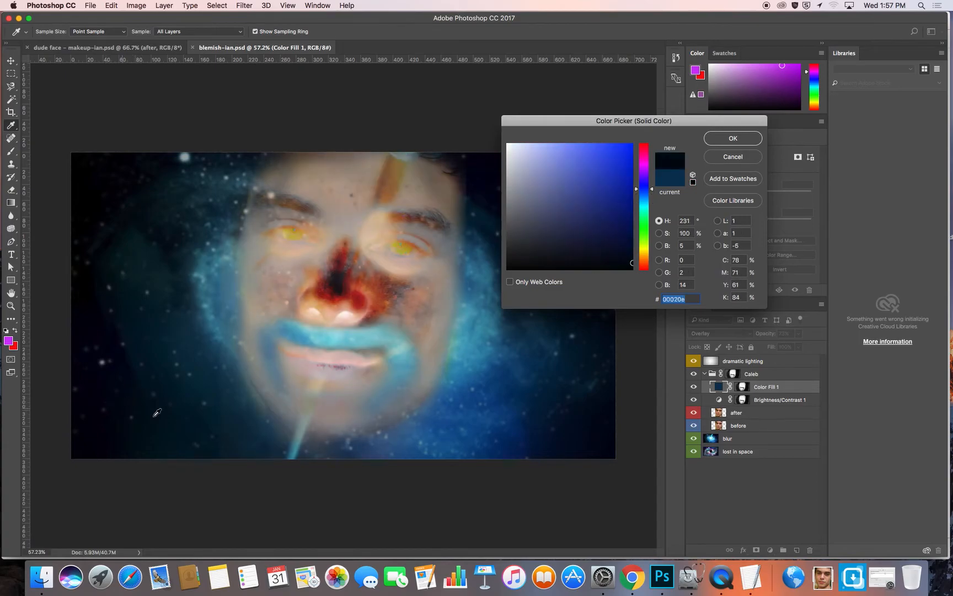
{"action": "left_click", "coordinate": [441, 424]}
{"action": "left_click", "coordinate": [468, 371]}
{"action": "left_click", "coordinate": [462, 416]}
{"action": "left_click", "coordinate": [457, 424]}
{"action": "left_click", "coordinate": [551, 445]}
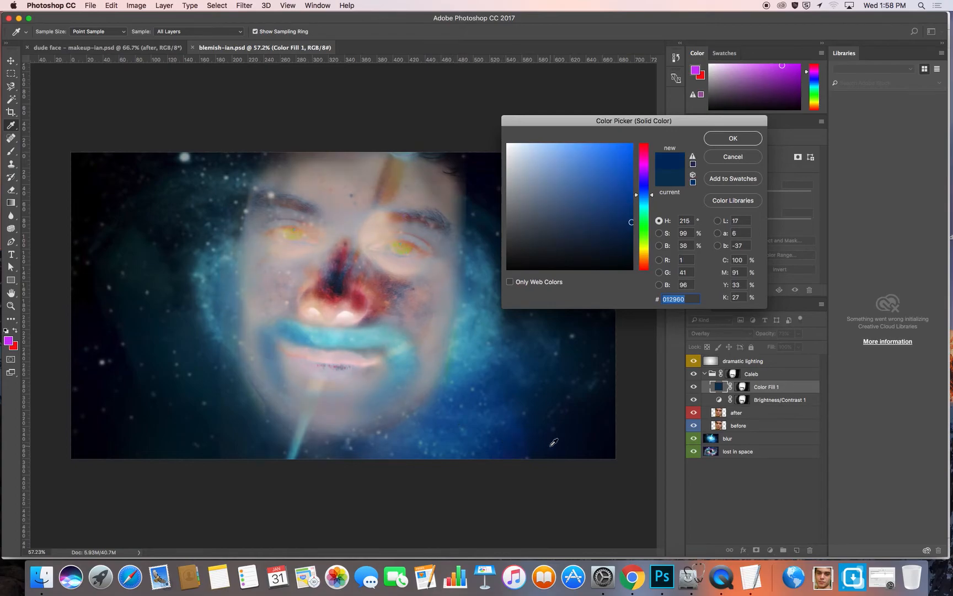
{"action": "left_click", "coordinate": [744, 138]}
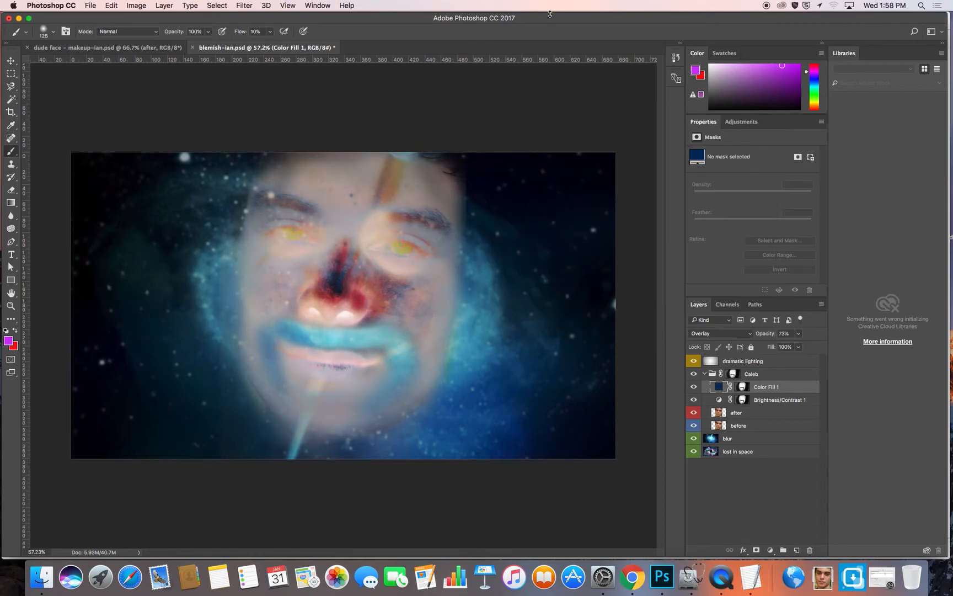
{"action": "key", "text": "super+s"}
- Switch to Chrome, close the space search and gamma ray burst image tabs, and open a new tab
{"action": "left_click", "coordinate": [632, 576]}
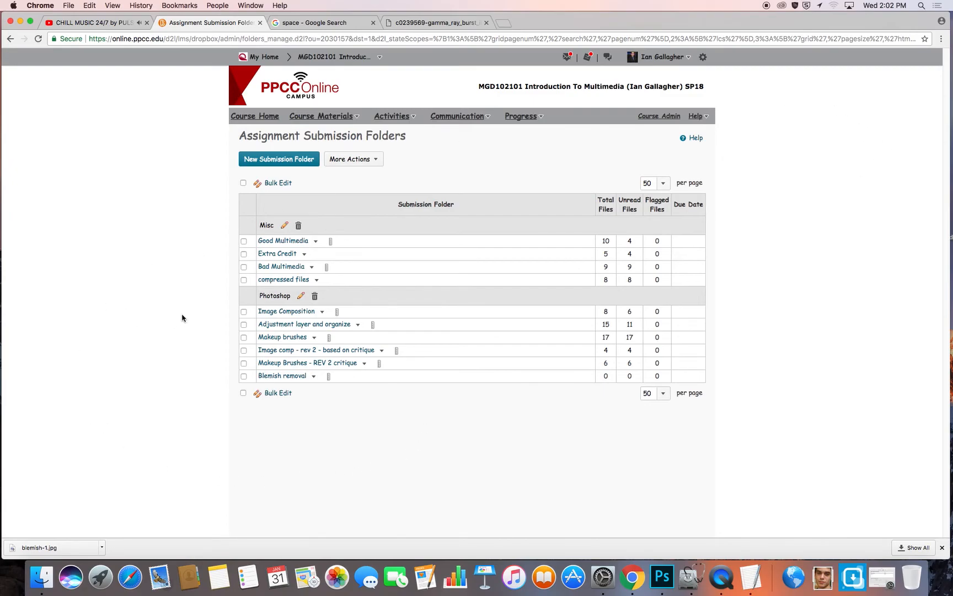
{"action": "left_click", "coordinate": [360, 26]}
{"action": "left_click", "coordinate": [373, 23]}
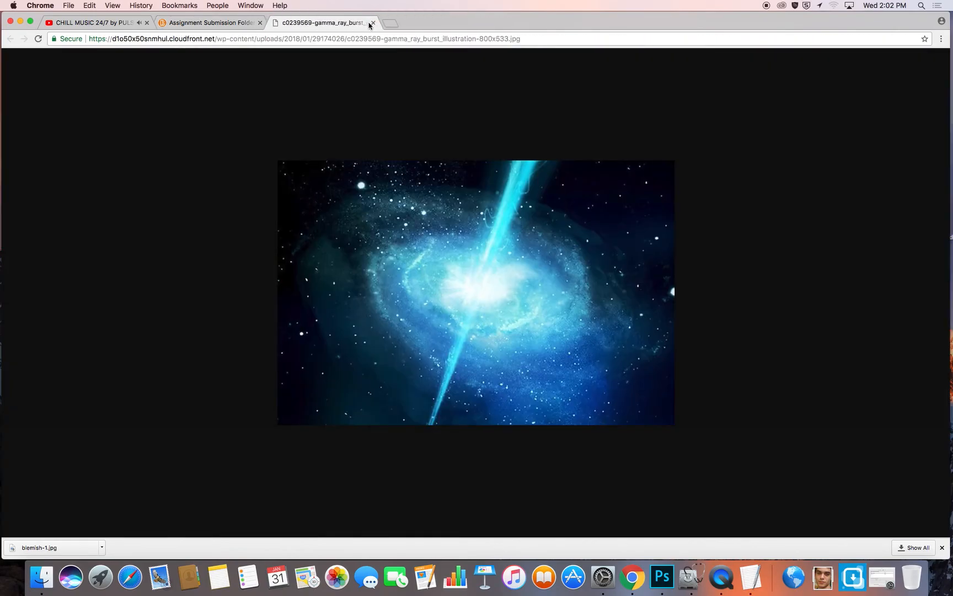
{"action": "left_click", "coordinate": [372, 23]}
{"action": "left_click", "coordinate": [278, 22]}
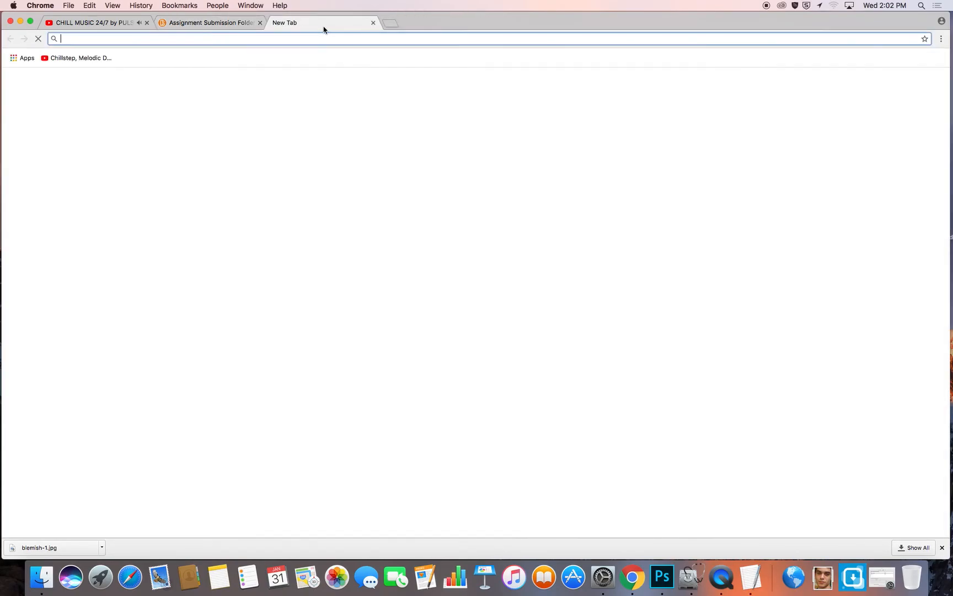
- Search Google Images for "footprints" and limit the results to large images
{"action": "type", "text": "footprints"}
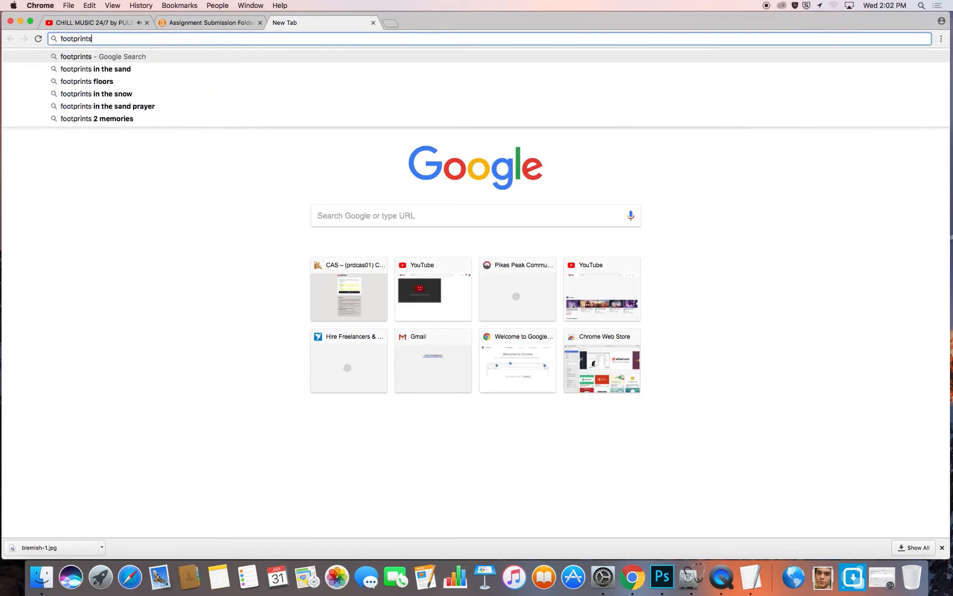
{"action": "key", "text": "Return"}
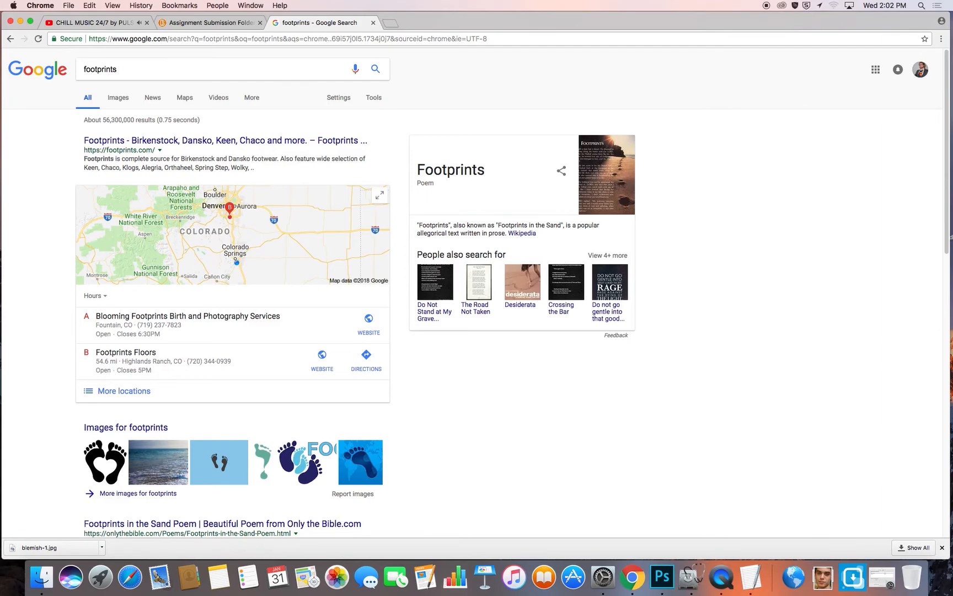
{"action": "left_click", "coordinate": [119, 99]}
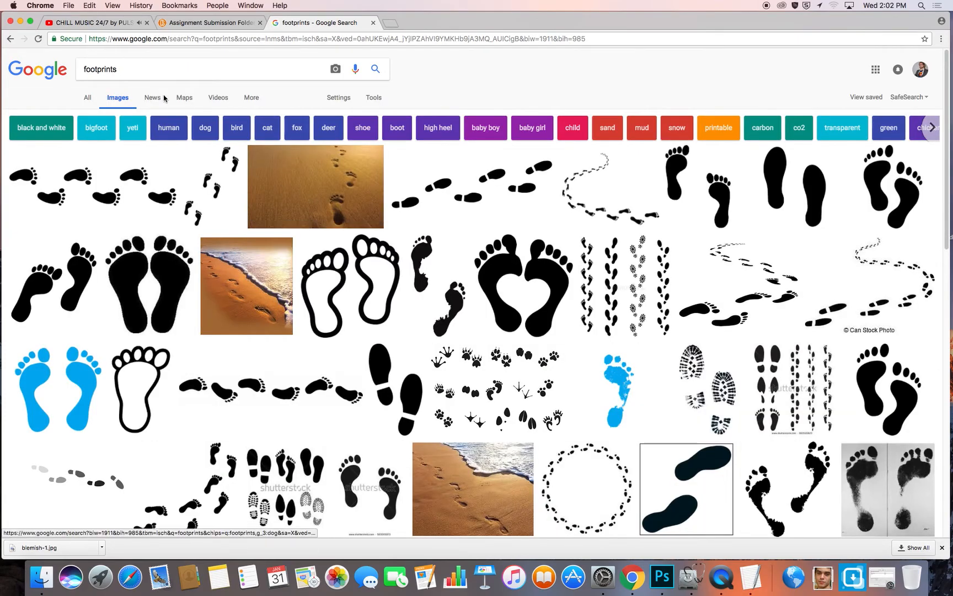
{"action": "left_click", "coordinate": [372, 98]}
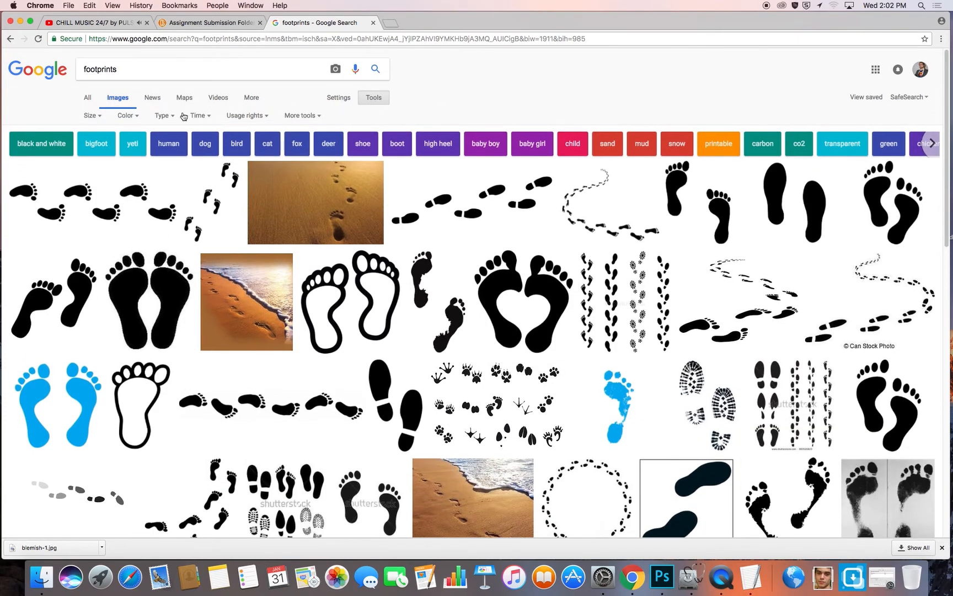
{"action": "left_click", "coordinate": [94, 117]}
{"action": "left_click", "coordinate": [93, 148]}
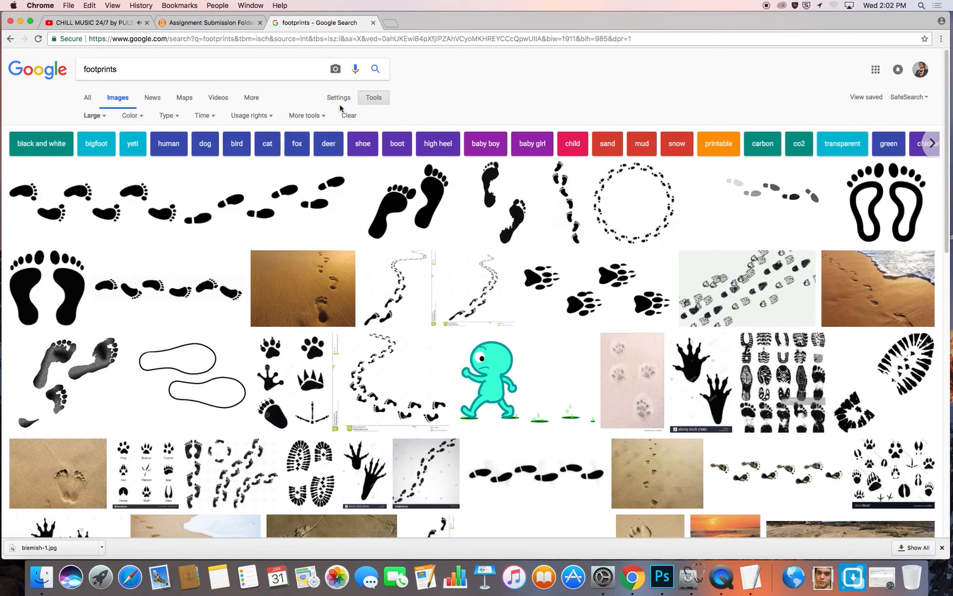
- Open the beach footprints photo beside the surf at full size and save it to Downloads as Footprints-Wallpapers-2.jpg
{"action": "left_click", "coordinate": [878, 289]}
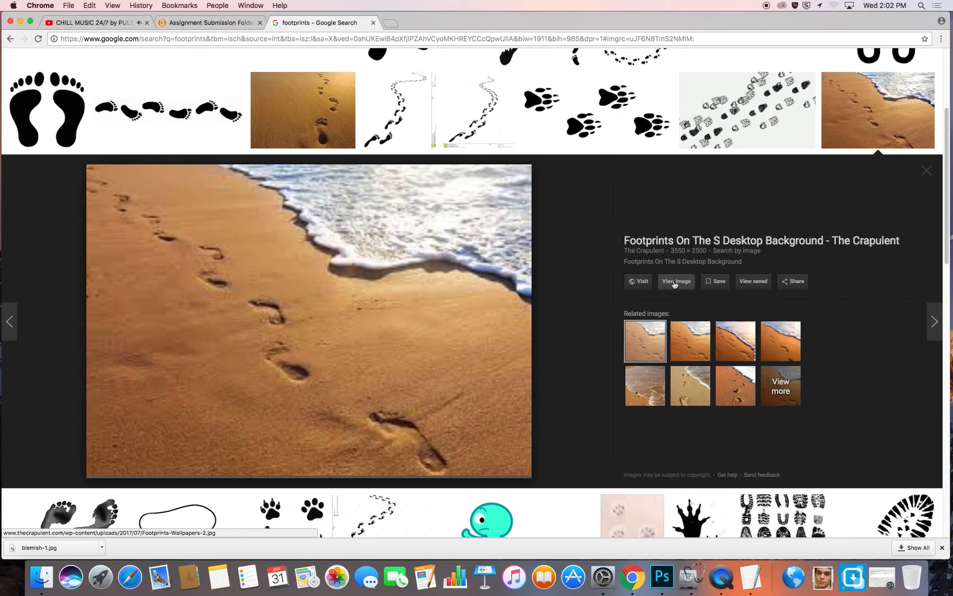
{"action": "left_click", "coordinate": [674, 282]}
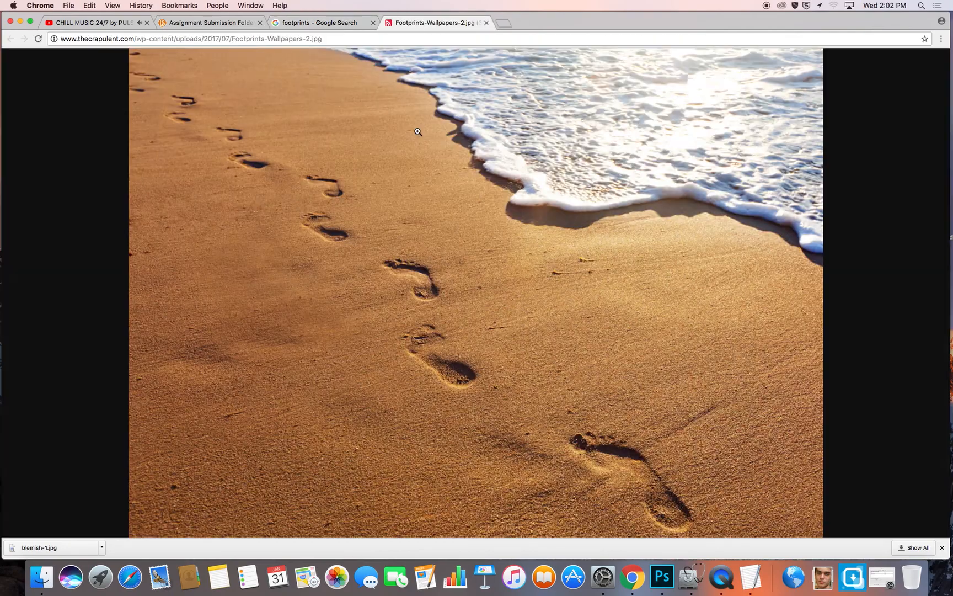
{"action": "left_click", "coordinate": [453, 219]}
{"action": "left_click", "coordinate": [453, 220]}
{"action": "right_click", "coordinate": [429, 202]}
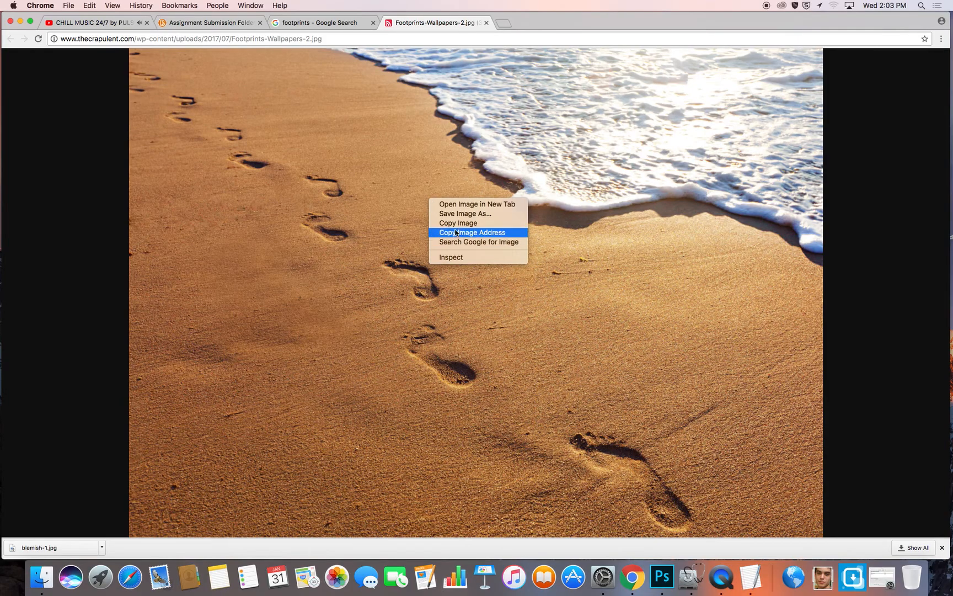
{"action": "right_click", "coordinate": [432, 182]}
{"action": "left_click", "coordinate": [454, 197]}
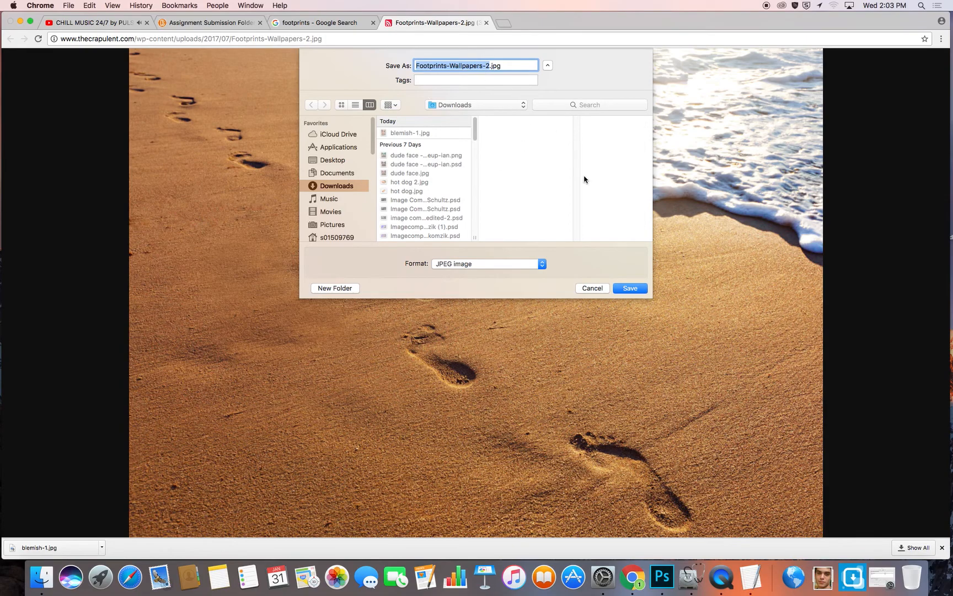
{"action": "left_click", "coordinate": [630, 289]}
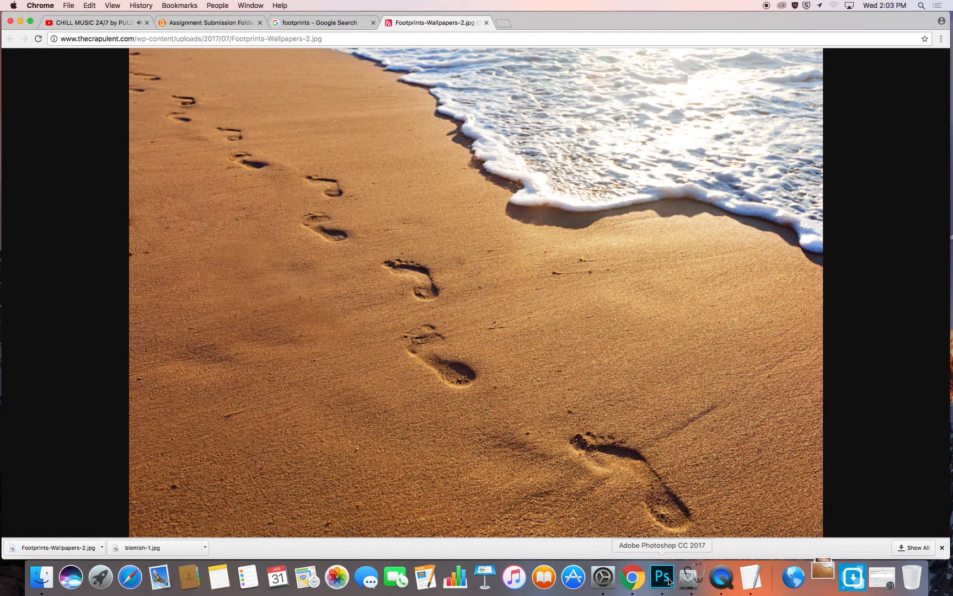
- Switch to Photoshop, open Footprints-Wallpapers-2.jpg from Downloads, and inspect the footprints in the sand up close
{"action": "left_click", "coordinate": [662, 577]}
{"action": "left_click", "coordinate": [90, 6]}
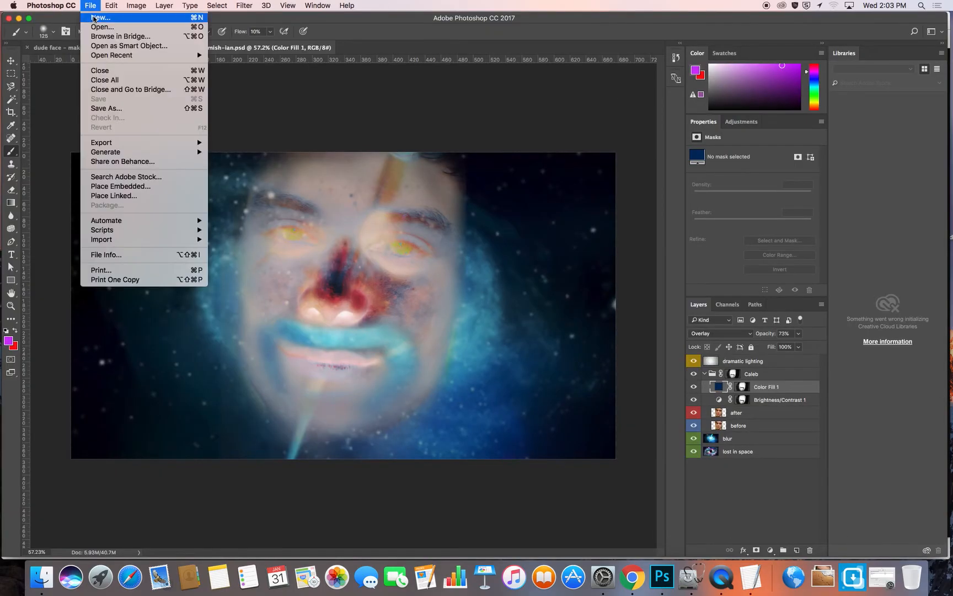
{"action": "left_click", "coordinate": [100, 26]}
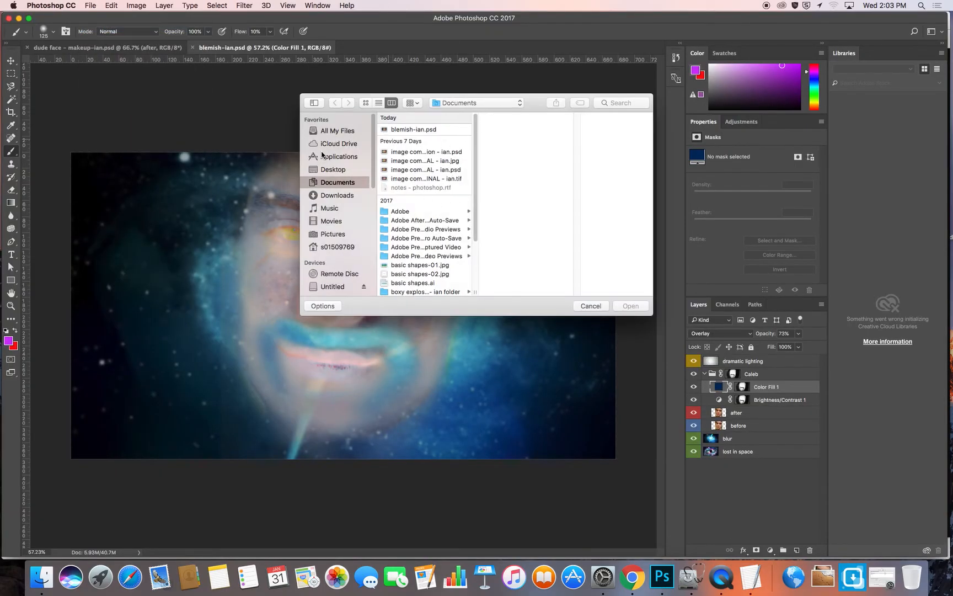
{"action": "left_click", "coordinate": [337, 196]}
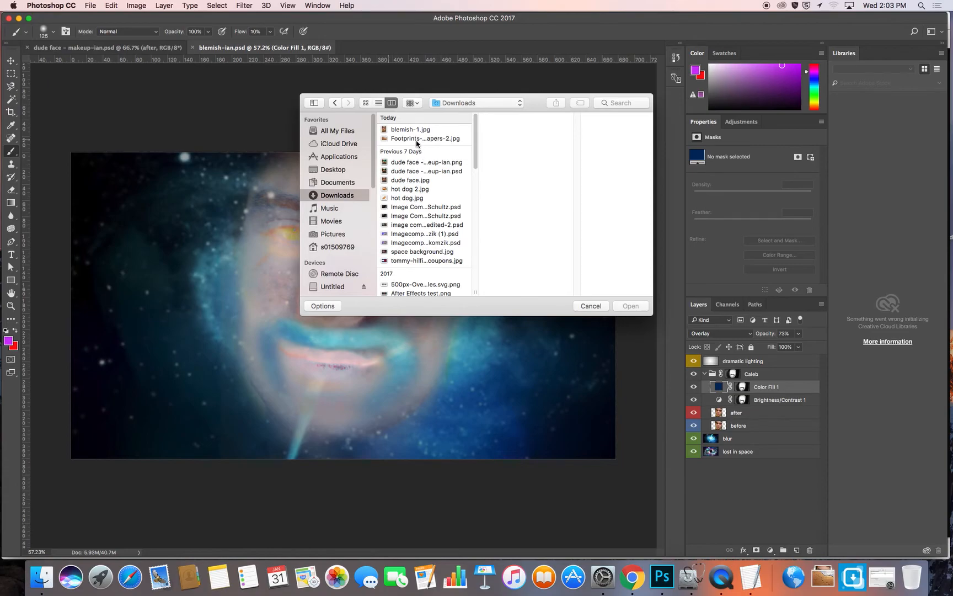
{"action": "left_click", "coordinate": [418, 139]}
{"action": "left_click", "coordinate": [632, 307]}
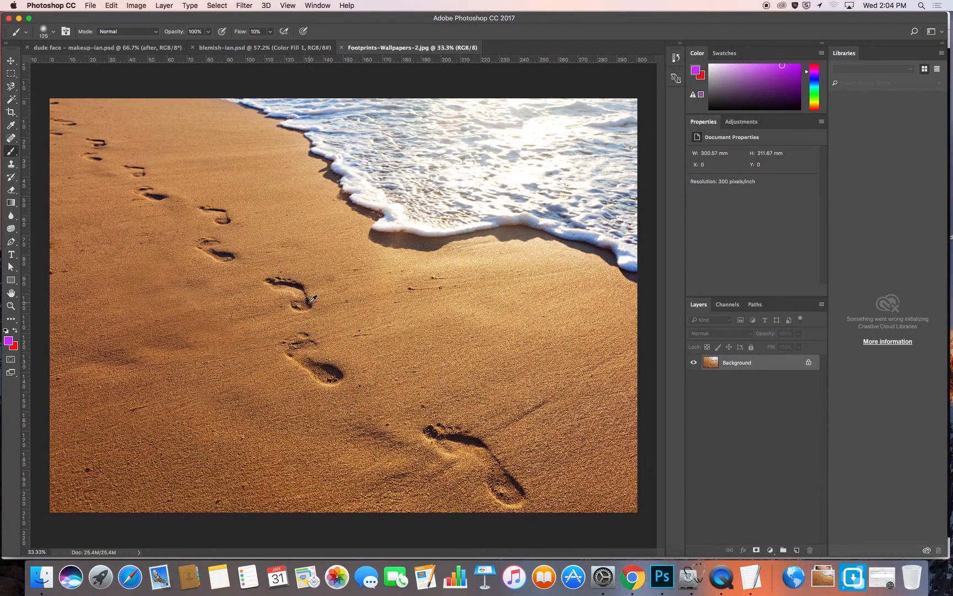
{"action": "scroll", "coordinate": [309, 300], "scroll_direction": "down", "scroll_amount": 3}
{"action": "scroll", "coordinate": [311, 298], "scroll_direction": "up", "scroll_amount": 5}
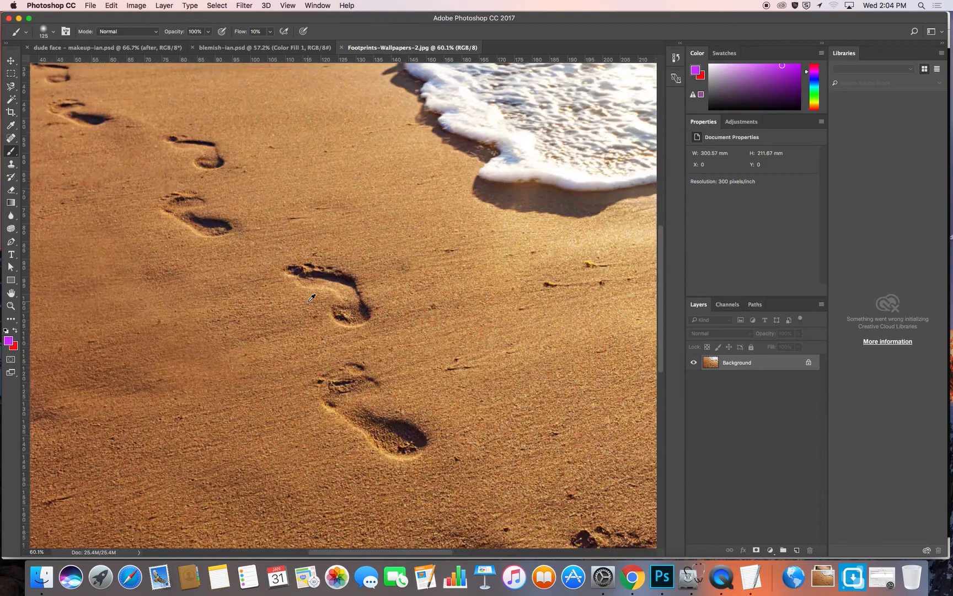
{"action": "scroll", "coordinate": [311, 298], "scroll_direction": "up", "scroll_amount": 3}
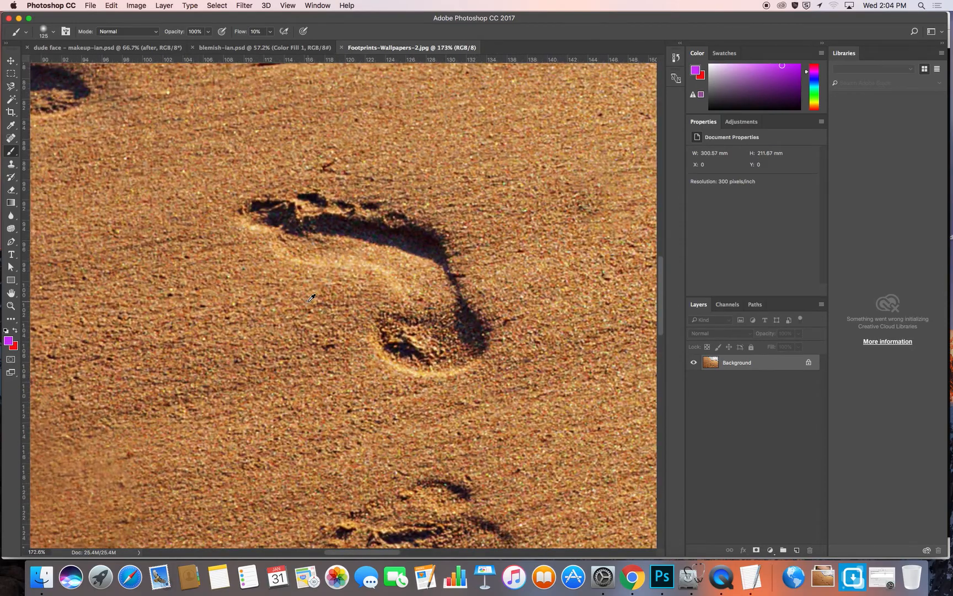
{"action": "scroll", "coordinate": [311, 297], "scroll_direction": "down", "scroll_amount": 3}
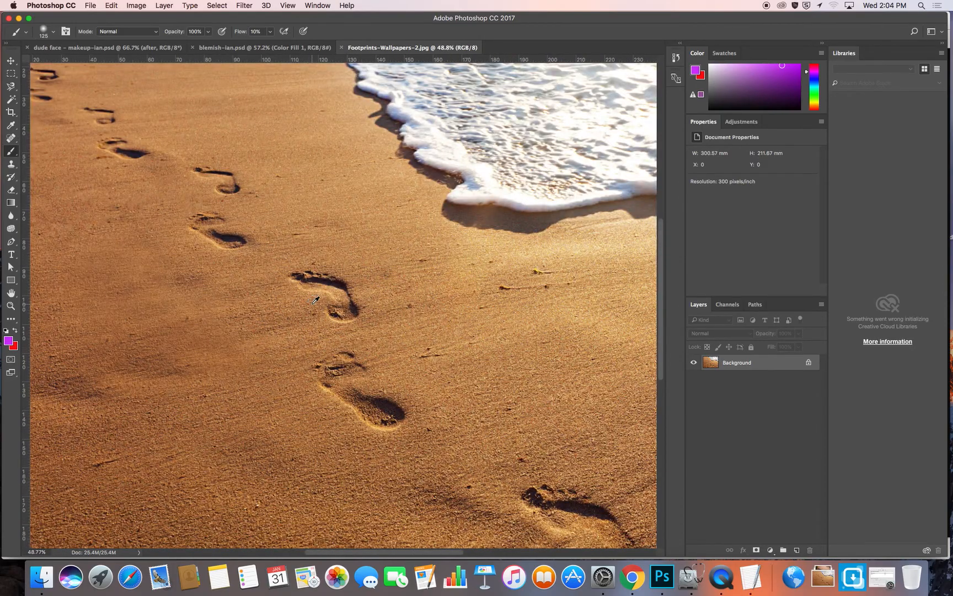
- Convert the locked Background layer of the footprints photo into a regular layer named "sand"
{"action": "scroll", "coordinate": [314, 301], "scroll_direction": "up", "scroll_amount": 2}
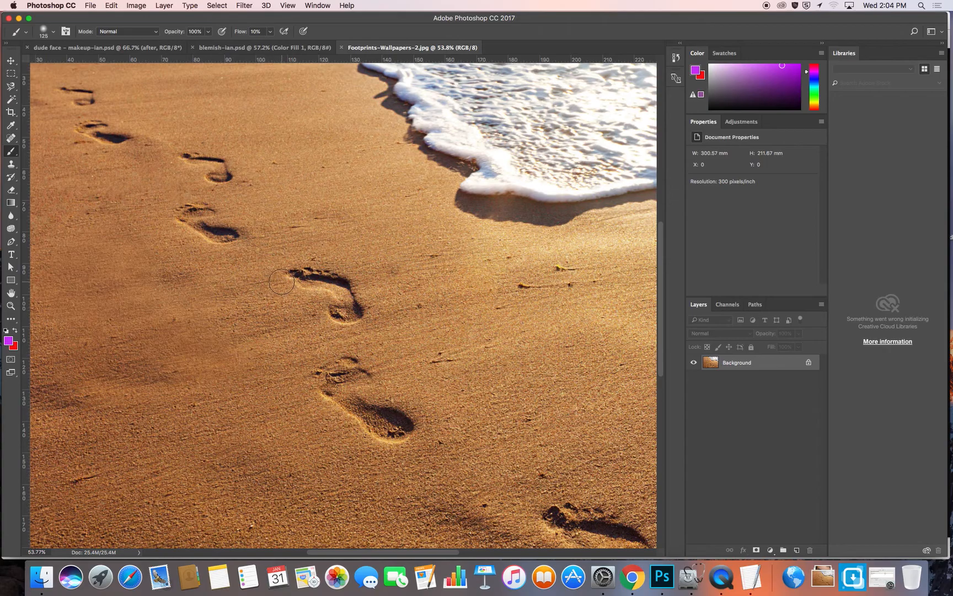
{"action": "scroll", "coordinate": [284, 308], "scroll_direction": "up", "scroll_amount": 5}
{"action": "scroll", "coordinate": [282, 309], "scroll_direction": "down", "scroll_amount": 15}
{"action": "scroll", "coordinate": [283, 309], "scroll_direction": "up", "scroll_amount": 12}
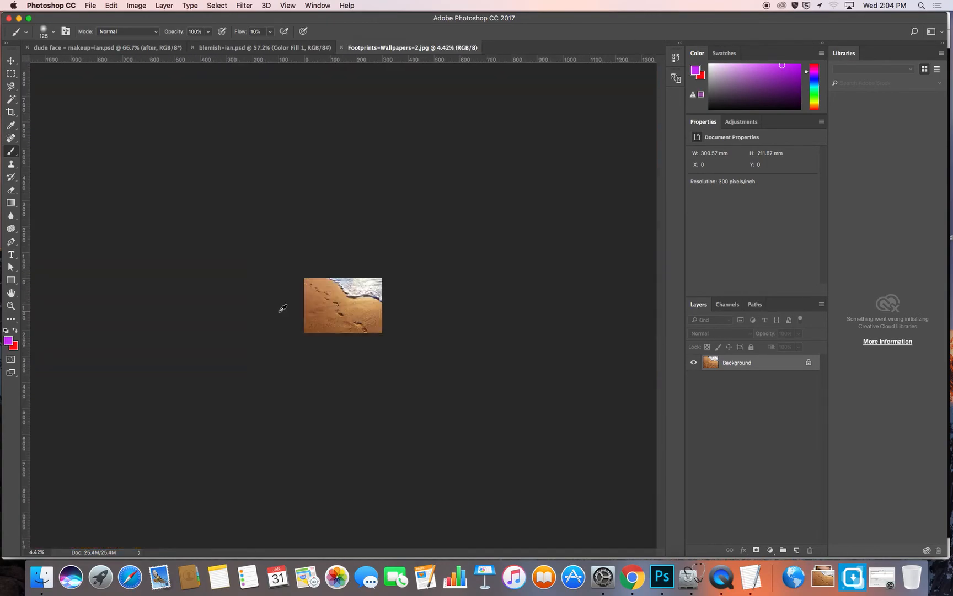
{"action": "scroll", "coordinate": [279, 312], "scroll_direction": "up", "scroll_amount": 3}
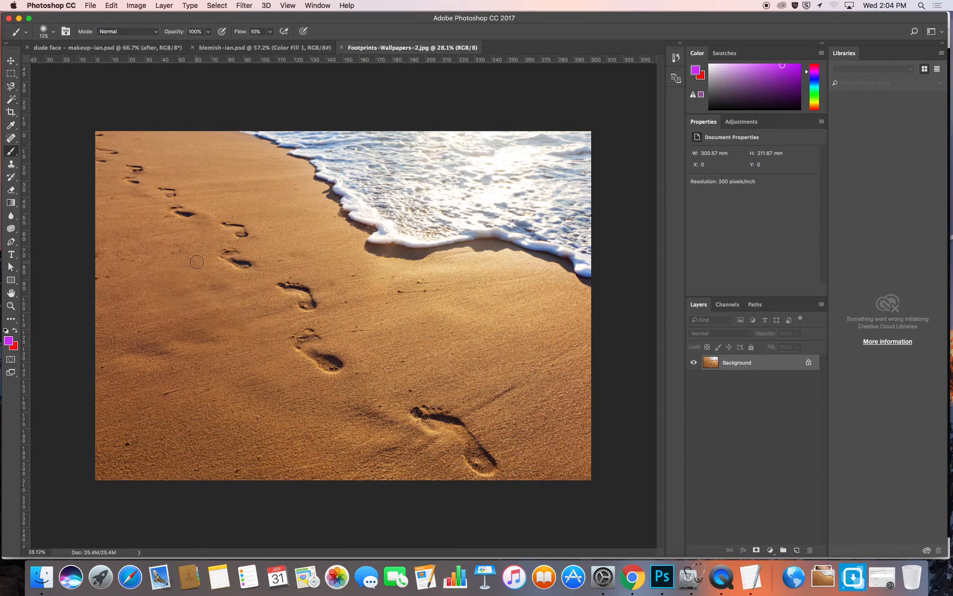
{"action": "key", "text": "XF86AudioRaiseVolume"}
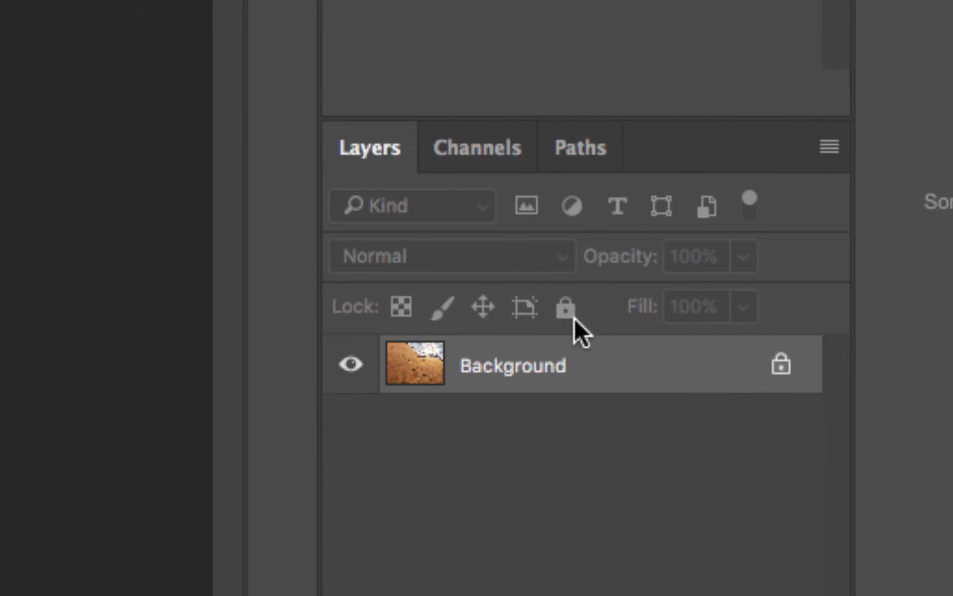
{"action": "double_click", "coordinate": [411, 348]}
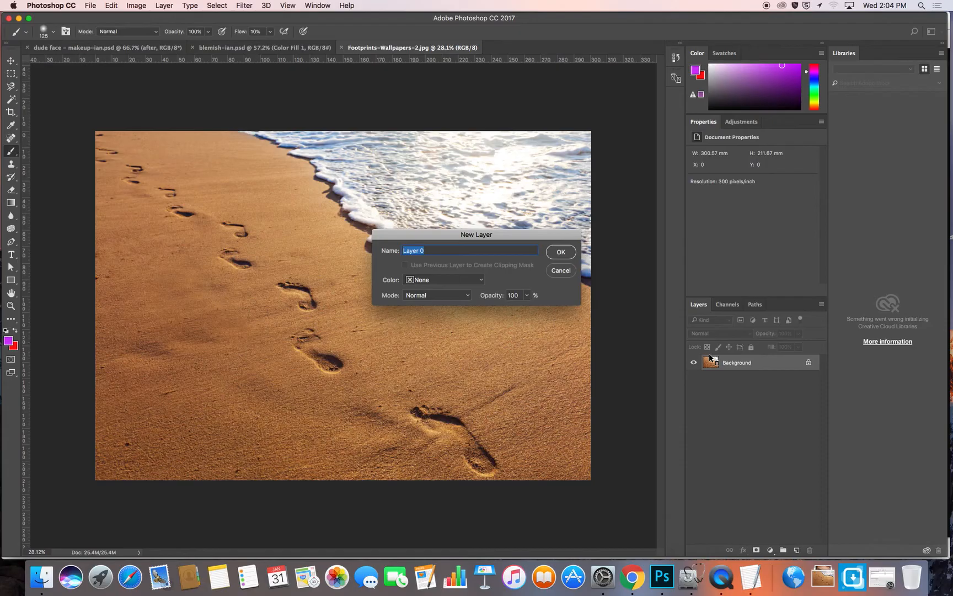
{"action": "type", "text": "sand"}
{"action": "key", "text": "Return"}
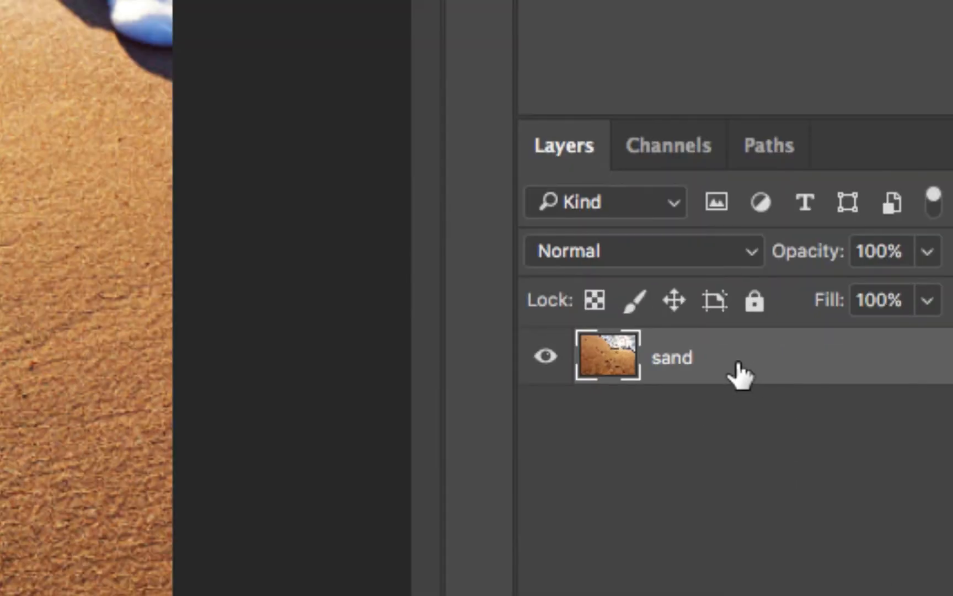
- Duplicate the sand layer within the same document and name the copy "sand after"
{"action": "left_click", "coordinate": [750, 364], "text": "ctrl"}
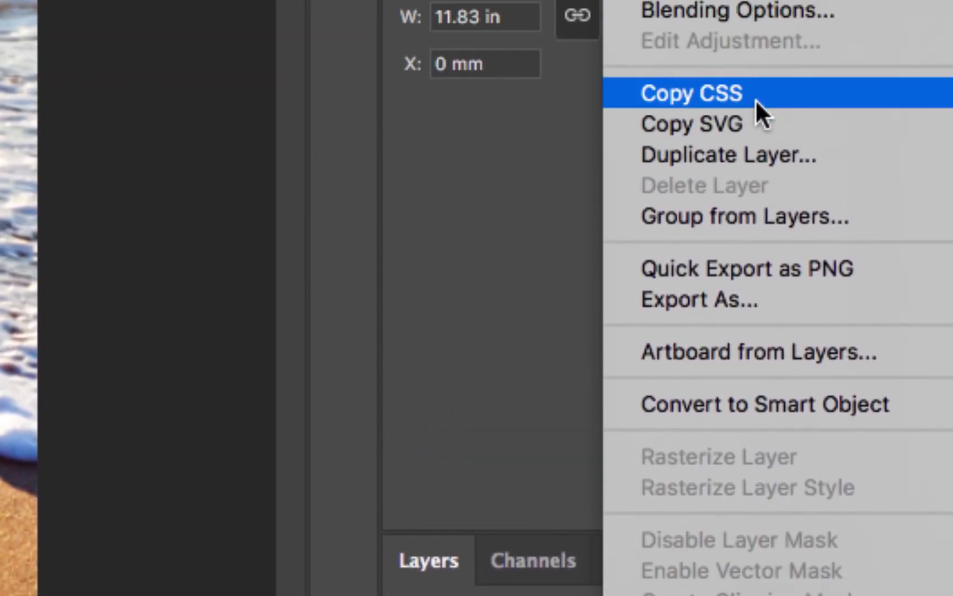
{"action": "left_click", "coordinate": [695, 155]}
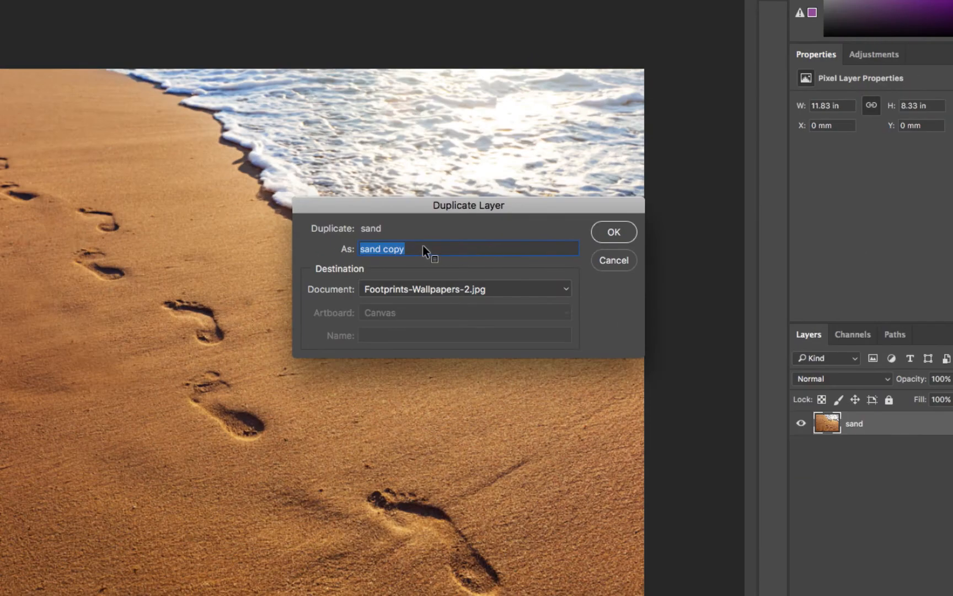
{"action": "left_click", "coordinate": [432, 249]}
{"action": "left_click_drag", "start_coordinate": [423, 249], "coordinate": [382, 249]}
{"action": "type", "text": "after"}
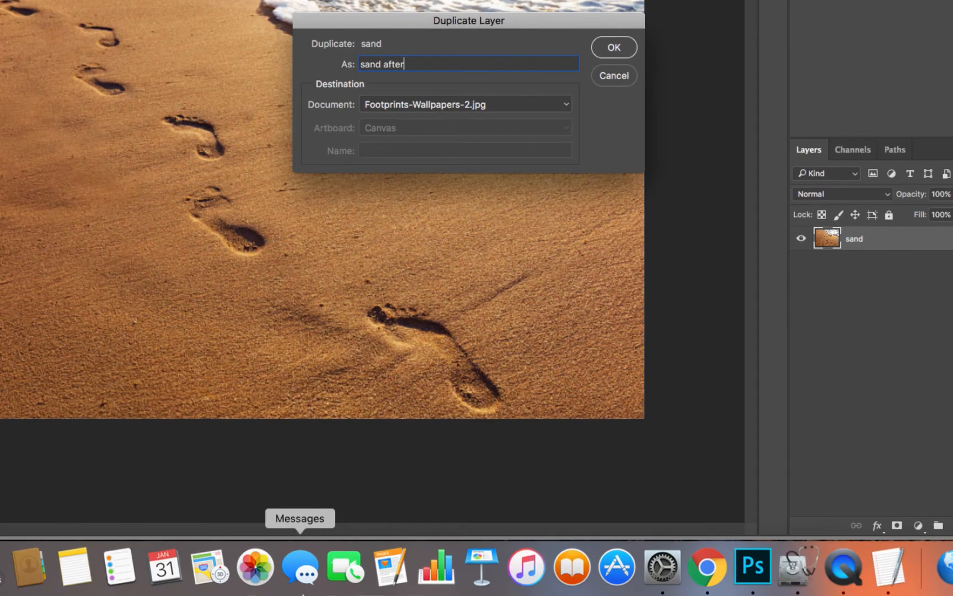
{"action": "left_click", "coordinate": [613, 49]}
- Group the sand and sand after layers, name the group "feet on sand", and expand it
{"action": "left_click", "coordinate": [802, 239]}
{"action": "left_click", "coordinate": [605, 241]}
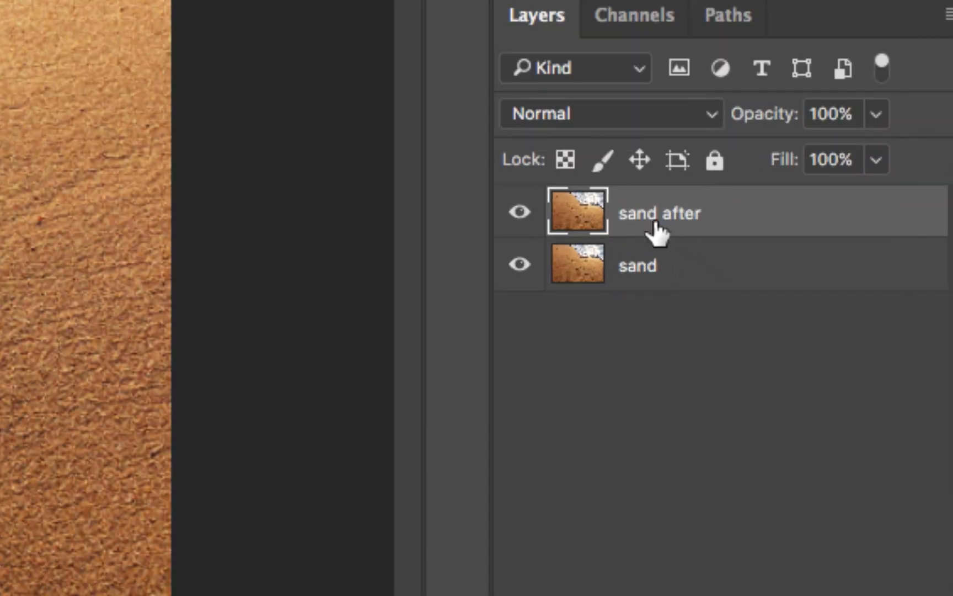
{"action": "left_click", "coordinate": [675, 273], "text": "shift"}
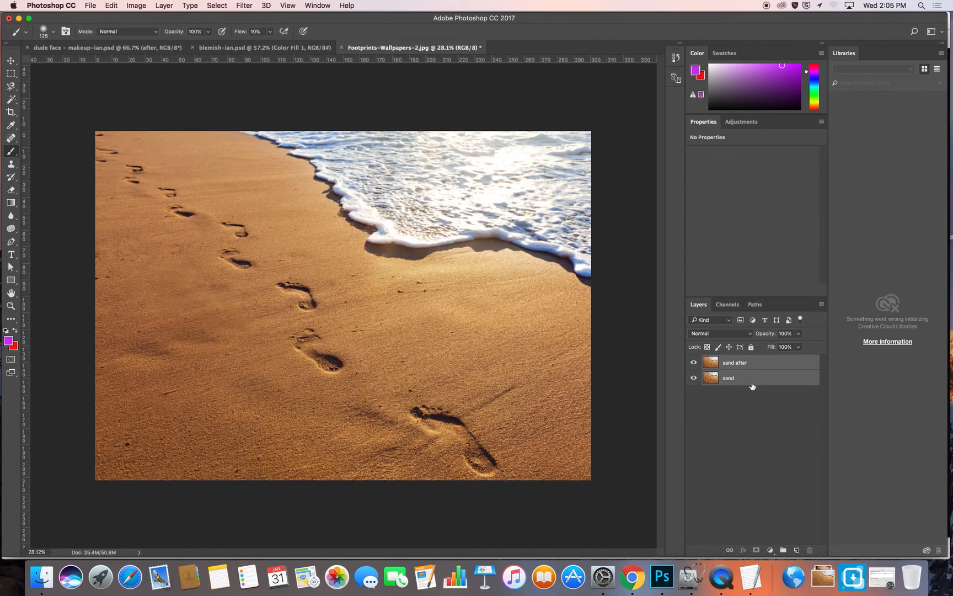
{"action": "left_click_drag", "start_coordinate": [747, 381], "coordinate": [785, 552]}
{"action": "double_click", "coordinate": [732, 362]}
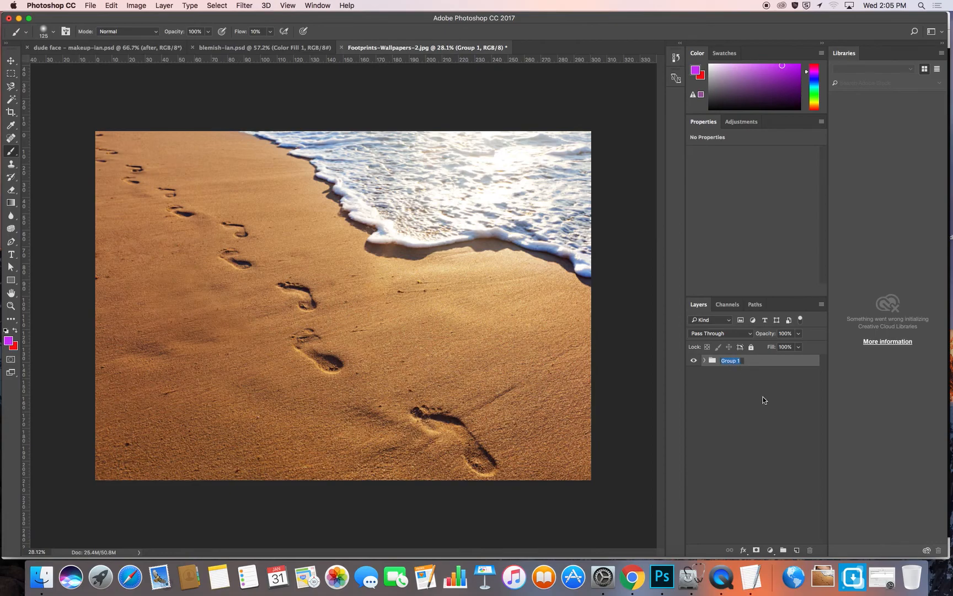
{"action": "type", "text": "feet on sand"}
{"action": "key", "text": "Return"}
{"action": "left_click", "coordinate": [704, 361]}
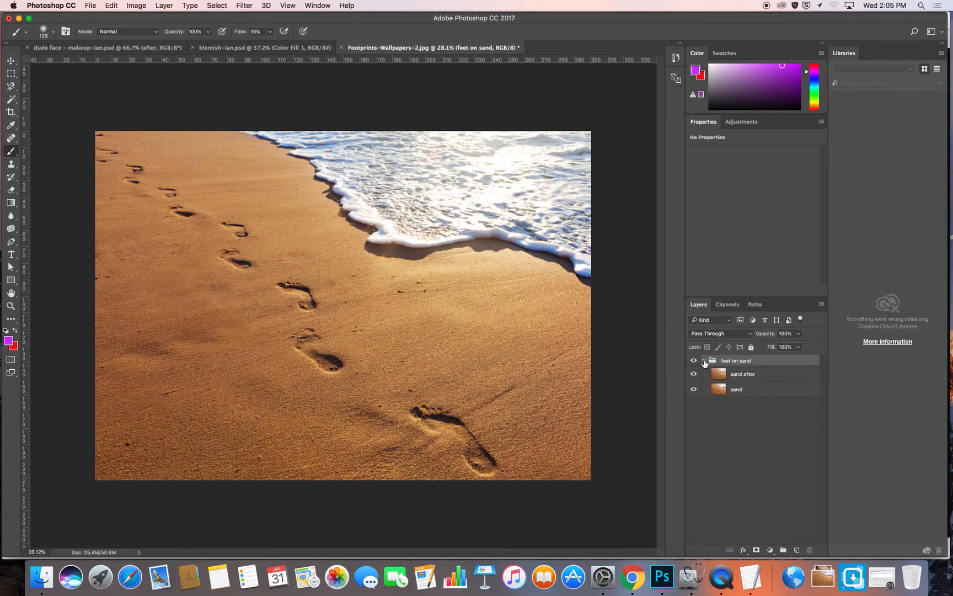
- Label the sand after layer red and the sand layer blue, leaving sand after as the selected layer
{"action": "left_click", "coordinate": [740, 374]}
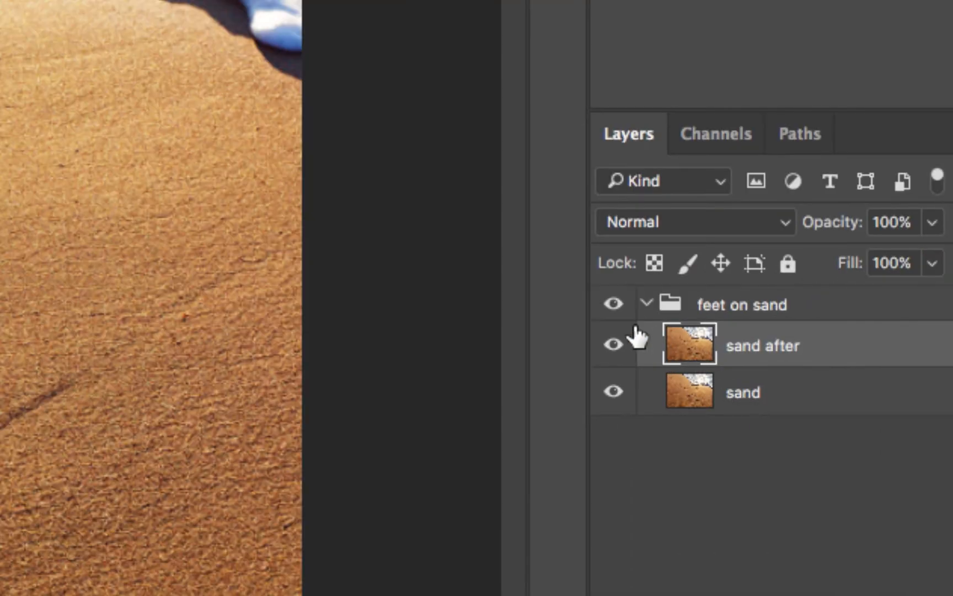
{"action": "right_click", "coordinate": [677, 368]}
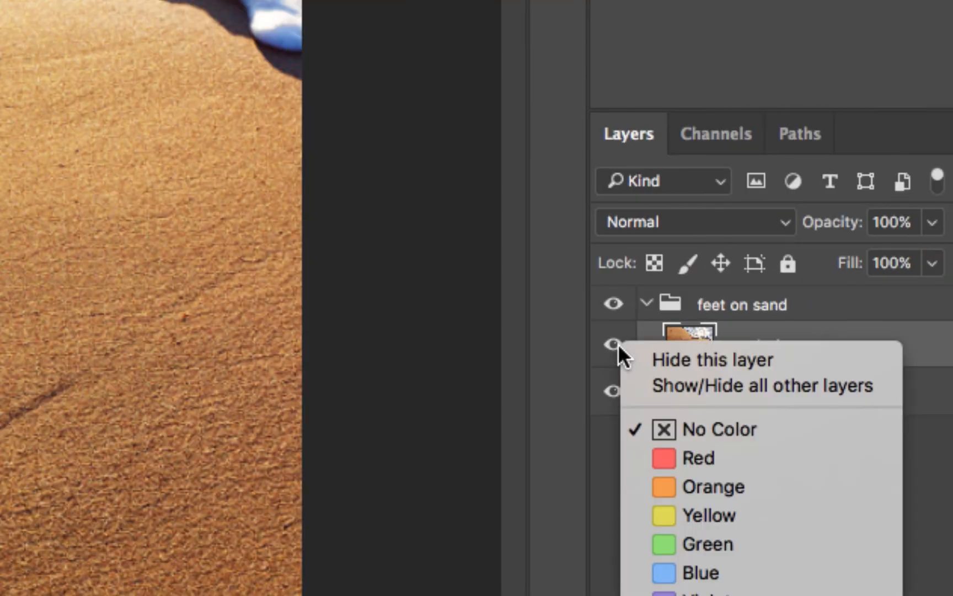
{"action": "right_click", "coordinate": [616, 389]}
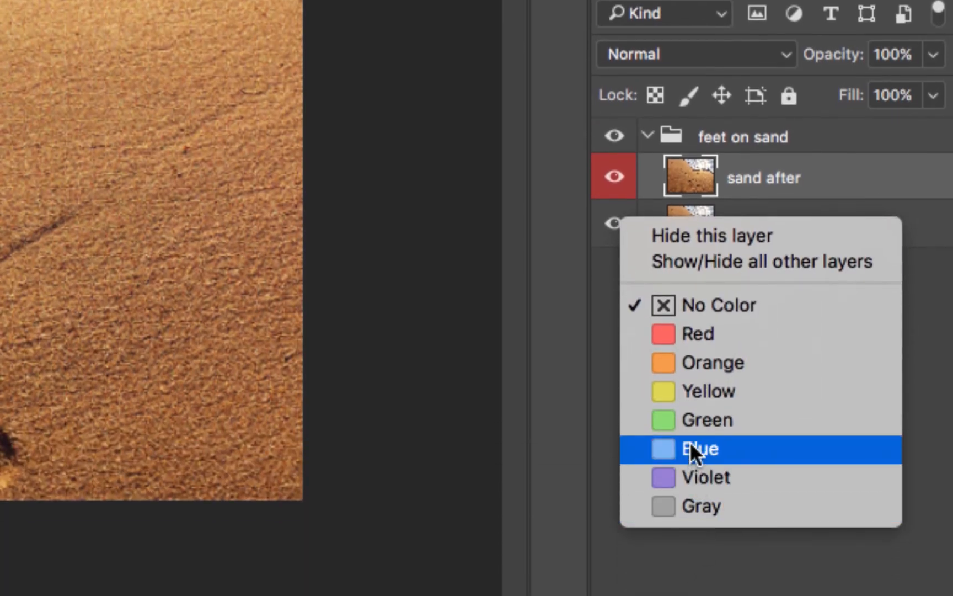
{"action": "left_click", "coordinate": [691, 449]}
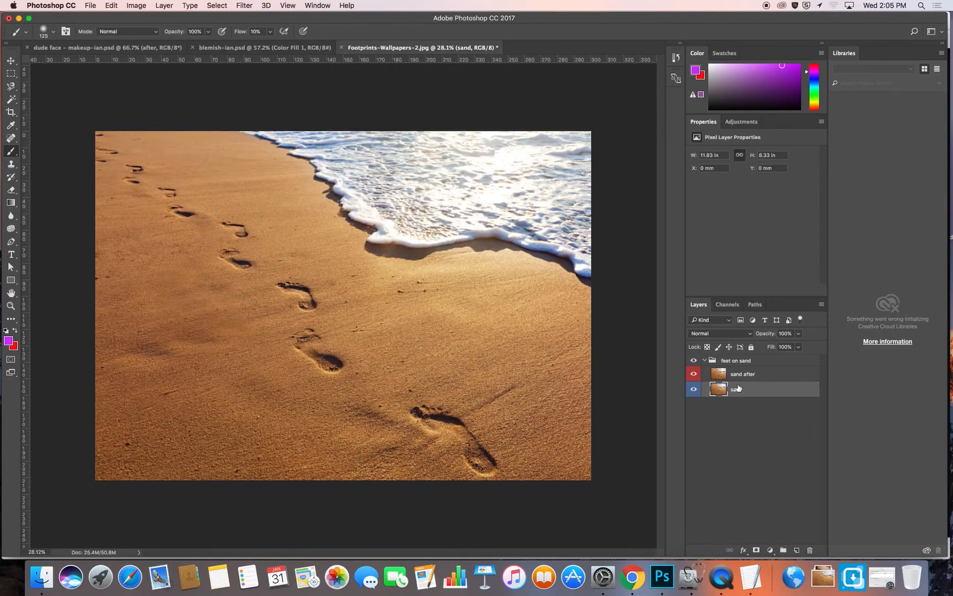
{"action": "left_click", "coordinate": [752, 315]}
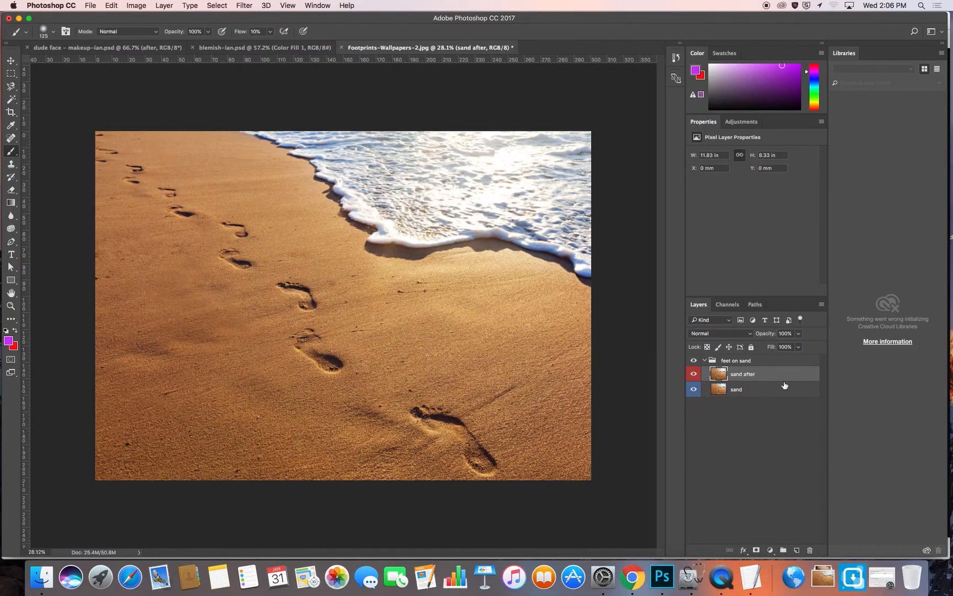
- Toggle the visibility of the sand after layer to compare it with the sand layer beneath
{"action": "left_click", "coordinate": [694, 376]}
{"action": "left_click", "coordinate": [694, 376]}
{"action": "left_click", "coordinate": [694, 376]}
{"action": "left_click", "coordinate": [694, 375]}
{"action": "left_click", "coordinate": [694, 376]}
{"action": "left_click", "coordinate": [695, 376]}
{"action": "left_click", "coordinate": [694, 376]}
{"action": "left_click", "coordinate": [694, 376]}
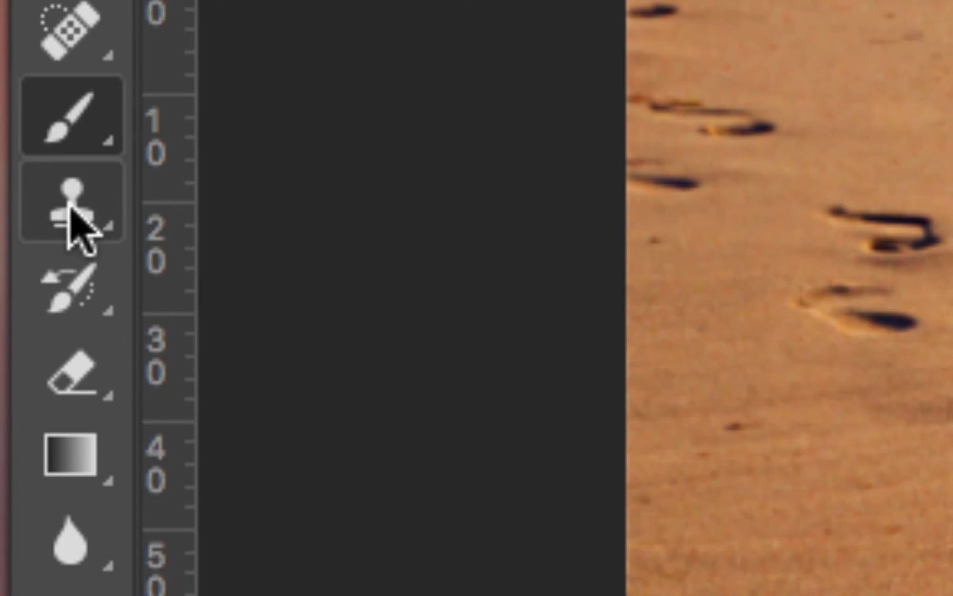
- Set up the Clone Stamp tool with a 316 px brush, 0% hardness and 11% flow
{"action": "left_click", "coordinate": [69, 207]}
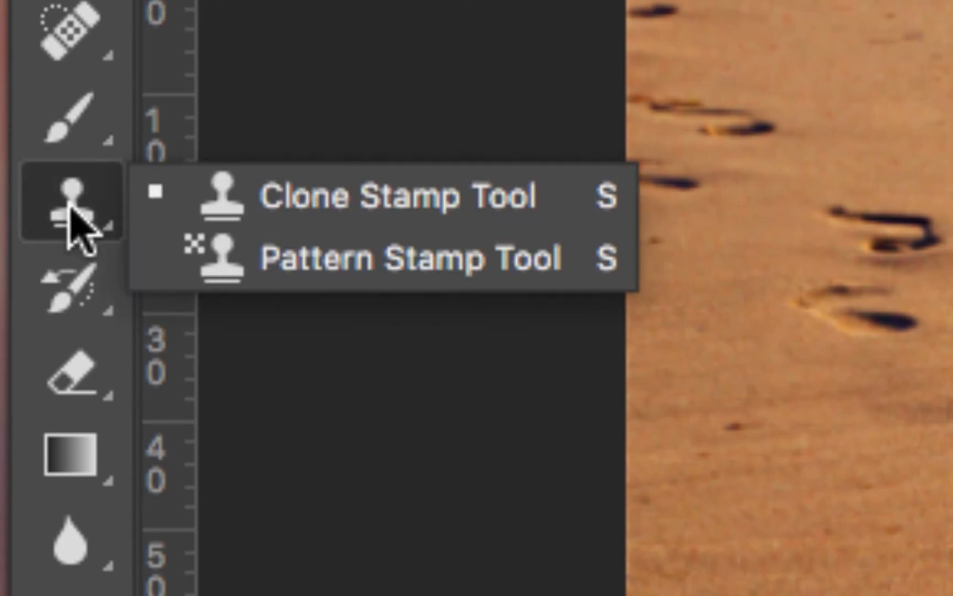
{"action": "left_click", "coordinate": [314, 196]}
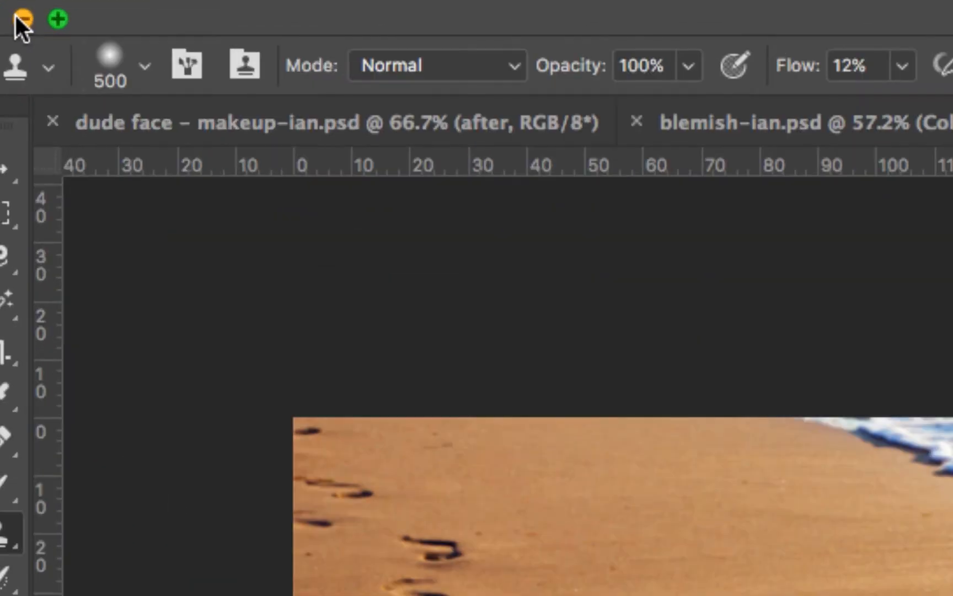
{"action": "left_click", "coordinate": [142, 64]}
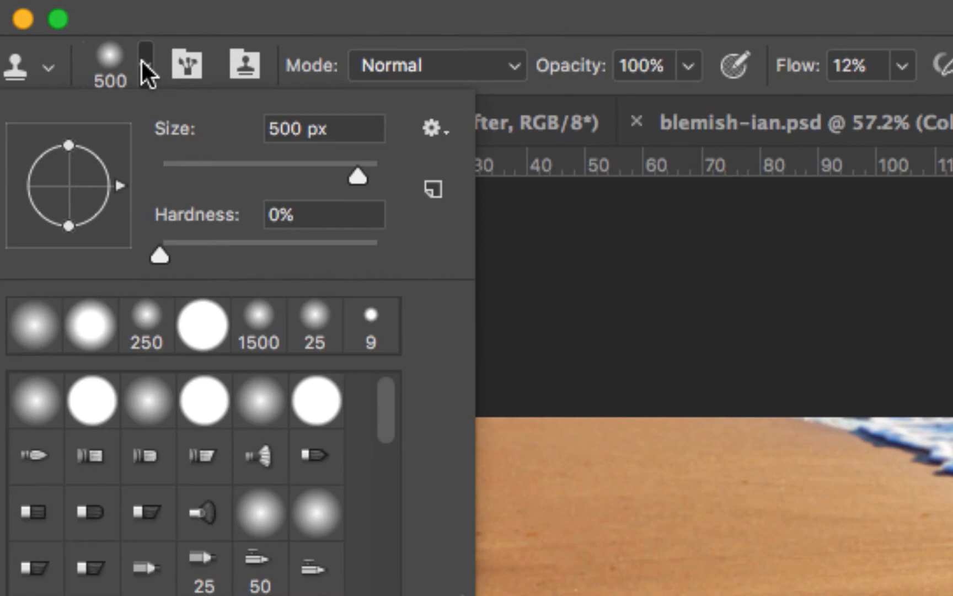
{"action": "left_click_drag", "start_coordinate": [159, 259], "coordinate": [117, 251]}
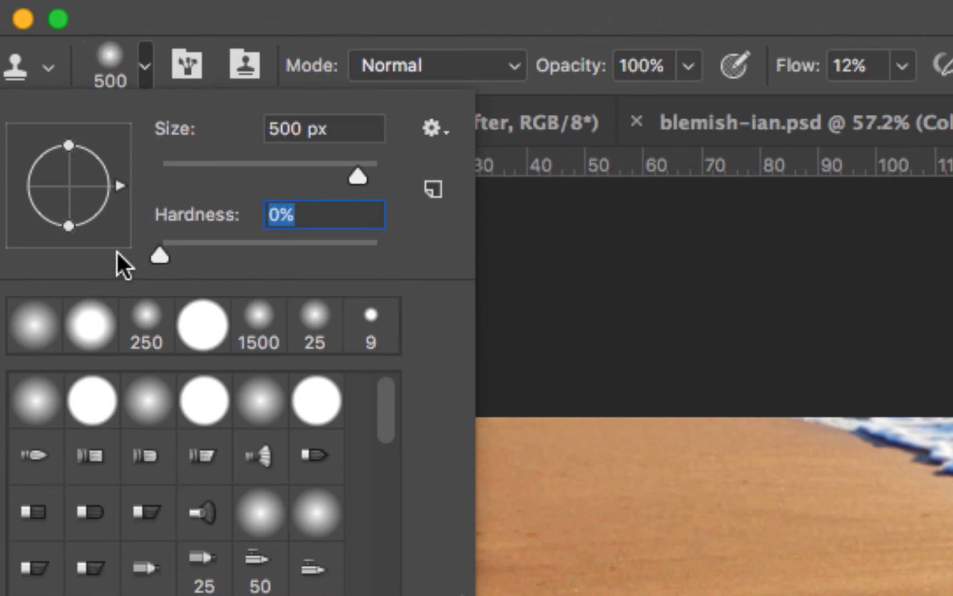
{"action": "left_click_drag", "start_coordinate": [356, 176], "coordinate": [336, 176]}
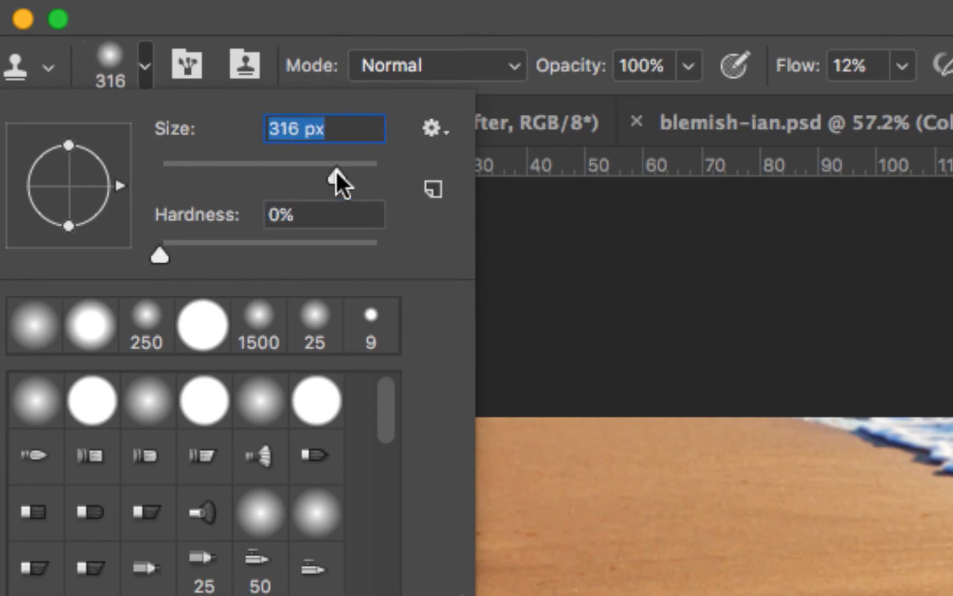
{"action": "left_click", "coordinate": [272, 7]}
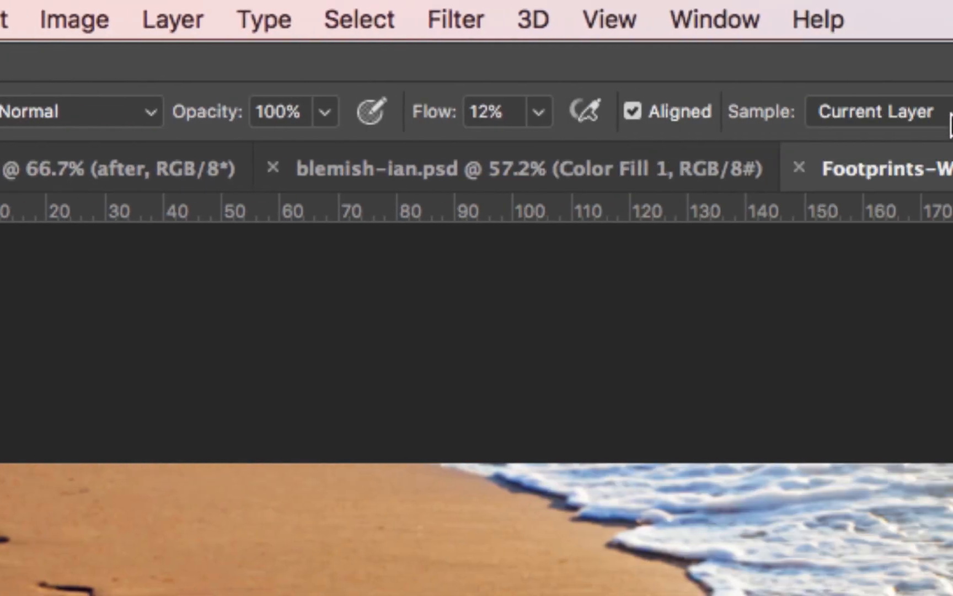
{"action": "left_click", "coordinate": [946, 113]}
{"action": "left_click_drag", "start_coordinate": [944, 147], "coordinate": [942, 145]}
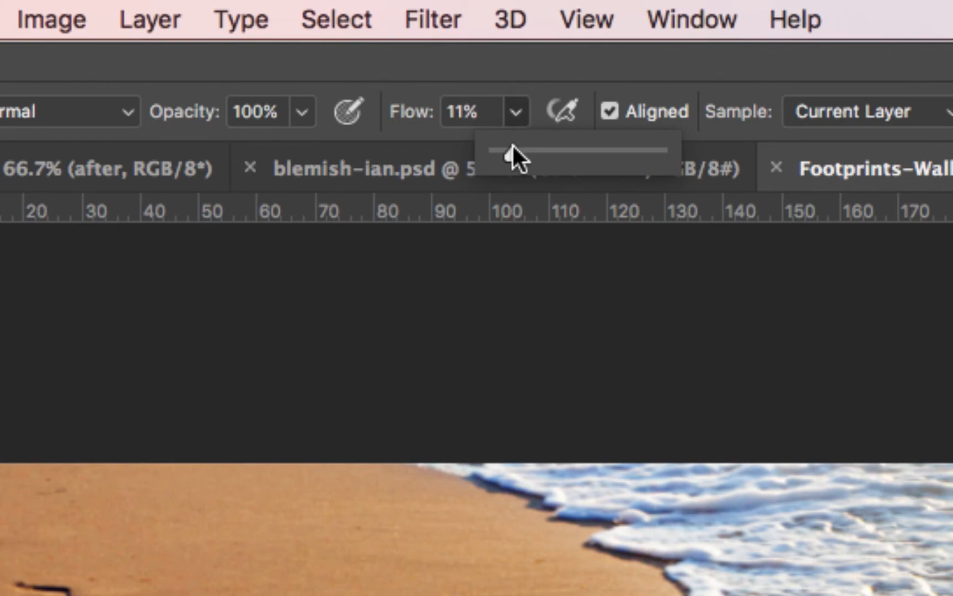
{"action": "left_click", "coordinate": [492, 80]}
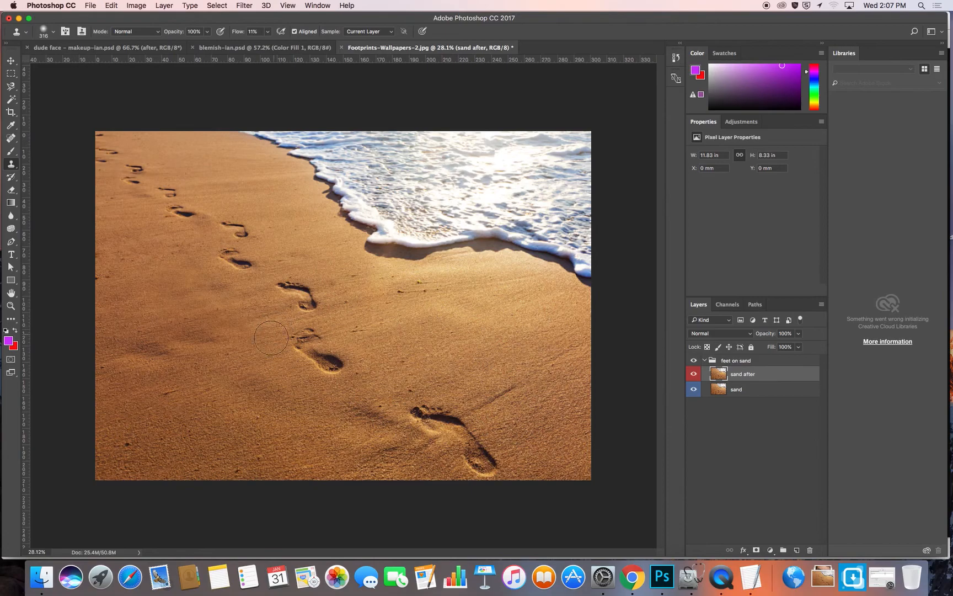
- Enlarge the clone brush to 600 px and cover the second-nearest footprint with clean sand on the sand after layer
{"action": "key", "text": "bracketright"}
{"action": "key", "text": "bracketright"}
{"action": "key", "text": "bracketright"}
{"action": "key", "text": "bracketright"}
{"action": "key", "text": "bracketright"}
{"action": "mouse_move", "coordinate": [281, 353]}
{"action": "left_mouse_down"}
{"action": "mouse_move", "coordinate": [308, 347]}
{"action": "mouse_move", "coordinate": [326, 358]}
{"action": "mouse_move", "coordinate": [307, 344]}
{"action": "mouse_move", "coordinate": [323, 364]}
{"action": "mouse_move", "coordinate": [304, 344]}
{"action": "mouse_move", "coordinate": [319, 361]}
{"action": "mouse_move", "coordinate": [308, 351]}
{"action": "mouse_move", "coordinate": [323, 360]}
{"action": "mouse_move", "coordinate": [322, 347]}
{"action": "mouse_move", "coordinate": [283, 352]}
{"action": "mouse_move", "coordinate": [319, 364]}
{"action": "mouse_move", "coordinate": [316, 342]}
{"action": "mouse_move", "coordinate": [295, 352]}
{"action": "mouse_move", "coordinate": [324, 360]}
{"action": "mouse_move", "coordinate": [296, 346]}
{"action": "mouse_move", "coordinate": [335, 347]}
{"action": "mouse_move", "coordinate": [319, 369]}
{"action": "mouse_move", "coordinate": [302, 363]}
{"action": "mouse_move", "coordinate": [313, 362]}
{"action": "mouse_move", "coordinate": [312, 342]}
{"action": "mouse_move", "coordinate": [326, 367]}
{"action": "mouse_move", "coordinate": [319, 352]}
{"action": "mouse_move", "coordinate": [343, 356]}
{"action": "mouse_move", "coordinate": [291, 334]}
{"action": "left_mouse_up"}
{"action": "key", "text": "super+alt+z"}
{"action": "key", "text": "super+alt+z"}
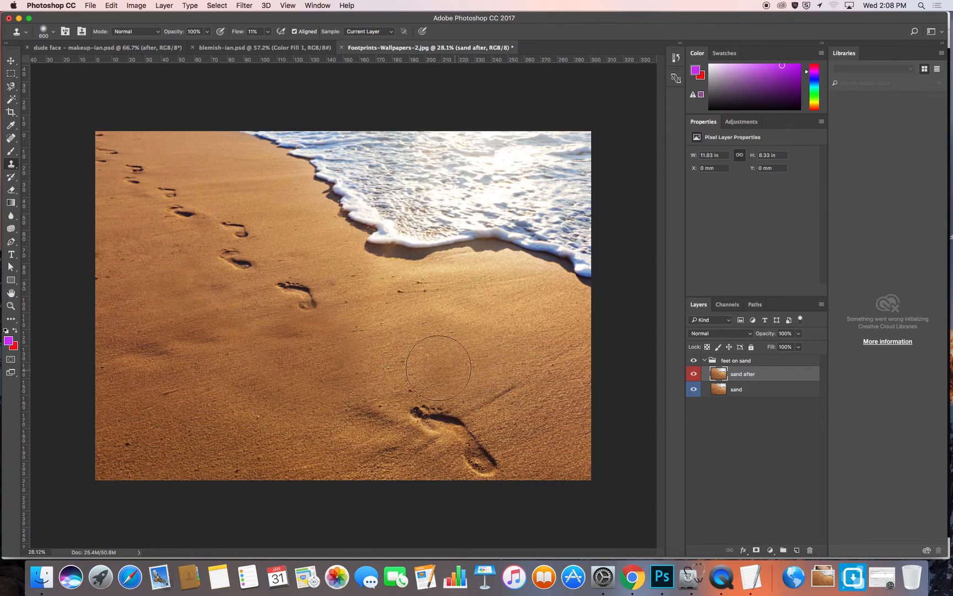
- Clone sand over the next two footprints up the trail, reducing the brush to 300 px and raising the flow to 29%
{"action": "left_click_drag", "start_coordinate": [318, 301], "coordinate": [291, 293]}
{"action": "key", "text": "bracketleft"}
{"action": "key", "text": "bracketleft"}
{"action": "key", "text": "bracketleft"}
{"action": "key", "text": "super+z"}
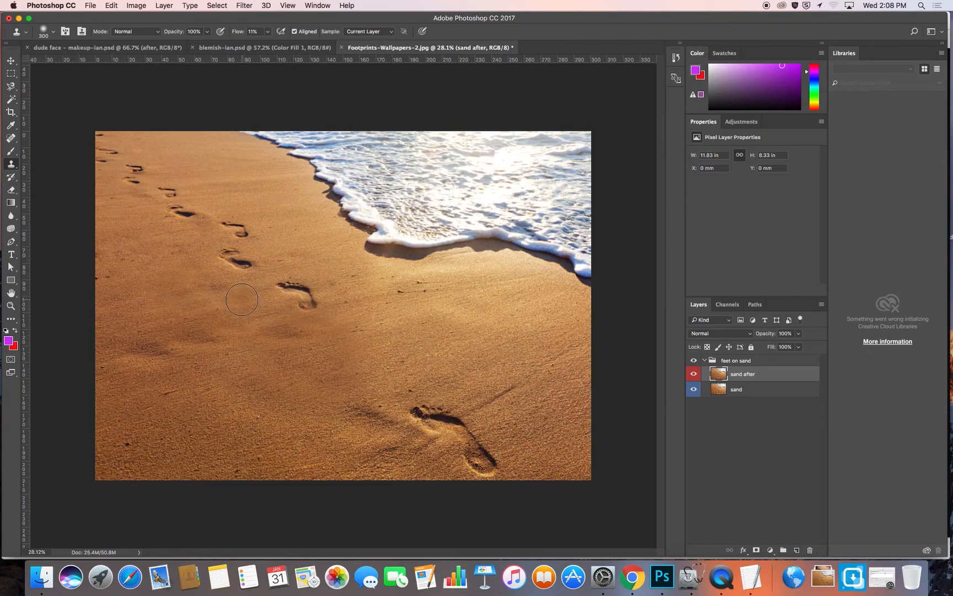
{"action": "mouse_move", "coordinate": [300, 295]}
{"action": "left_mouse_down"}
{"action": "mouse_move", "coordinate": [281, 295]}
{"action": "mouse_move", "coordinate": [295, 288]}
{"action": "mouse_move", "coordinate": [281, 290]}
{"action": "mouse_move", "coordinate": [324, 307]}
{"action": "mouse_move", "coordinate": [278, 290]}
{"action": "mouse_move", "coordinate": [313, 312]}
{"action": "left_mouse_up"}
{"action": "left_click_drag", "start_coordinate": [268, 31], "coordinate": [276, 42]}
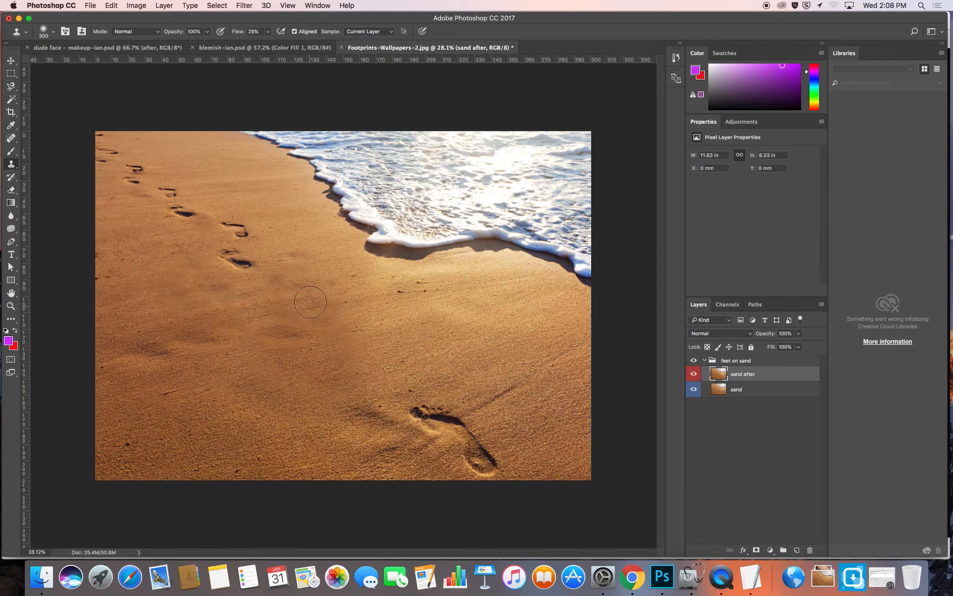
{"action": "mouse_move", "coordinate": [227, 254]}
{"action": "left_mouse_down"}
{"action": "mouse_move", "coordinate": [234, 259]}
{"action": "mouse_move", "coordinate": [223, 261]}
{"action": "mouse_move", "coordinate": [234, 254]}
{"action": "left_mouse_up"}
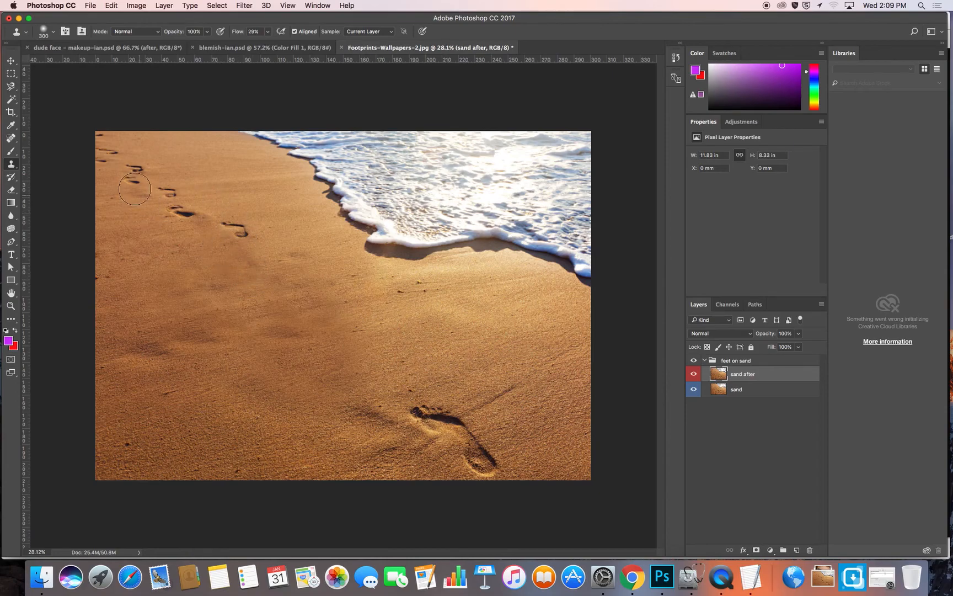
- Clone sand over the smaller footprints farther up the trail, undoing the first pass and resampling from clean sand
{"action": "mouse_move", "coordinate": [160, 187]}
{"action": "left_mouse_down"}
{"action": "mouse_move", "coordinate": [179, 212]}
{"action": "mouse_move", "coordinate": [158, 232]}
{"action": "mouse_move", "coordinate": [154, 173]}
{"action": "mouse_move", "coordinate": [153, 225]}
{"action": "mouse_move", "coordinate": [153, 194]}
{"action": "mouse_move", "coordinate": [156, 216]}
{"action": "left_mouse_up"}
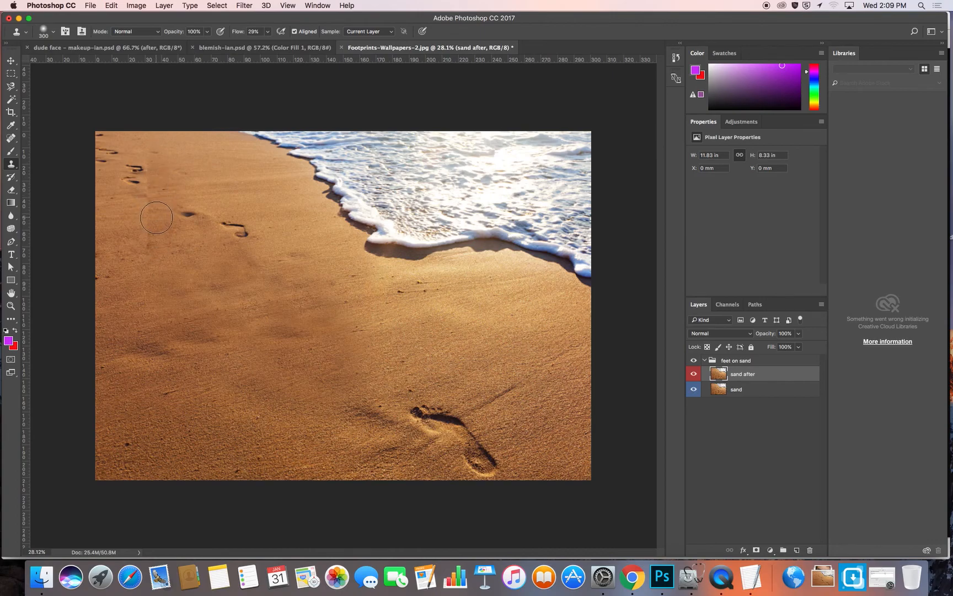
{"action": "key", "text": "super+z"}
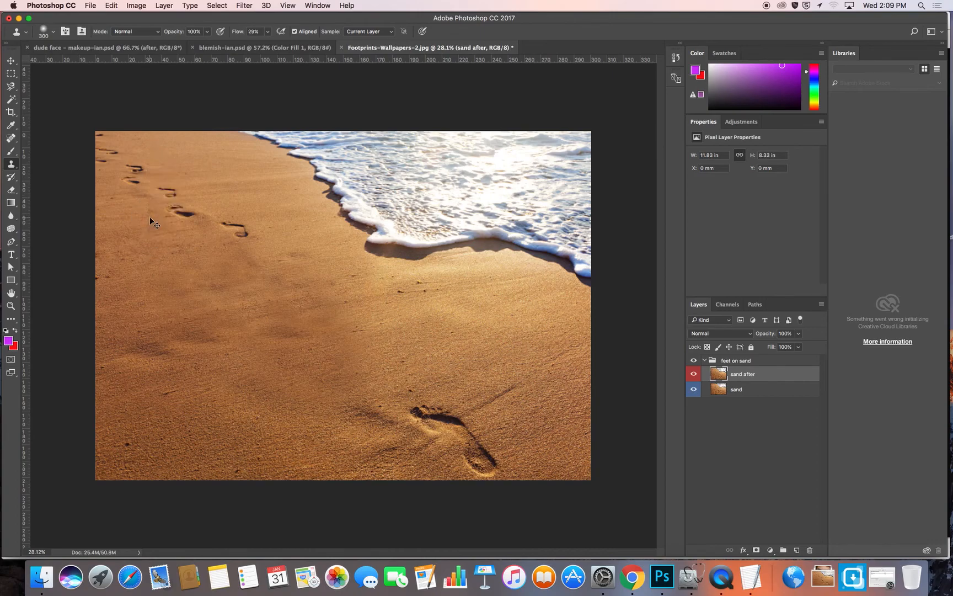
{"action": "left_click", "coordinate": [294, 224]}
{"action": "mouse_move", "coordinate": [246, 231]}
{"action": "left_mouse_down"}
{"action": "mouse_move", "coordinate": [227, 219]}
{"action": "mouse_move", "coordinate": [241, 242]}
{"action": "mouse_move", "coordinate": [239, 217]}
{"action": "mouse_move", "coordinate": [226, 226]}
{"action": "mouse_move", "coordinate": [167, 202]}
{"action": "mouse_move", "coordinate": [186, 213]}
{"action": "mouse_move", "coordinate": [178, 198]}
{"action": "mouse_move", "coordinate": [162, 201]}
{"action": "mouse_move", "coordinate": [177, 195]}
{"action": "mouse_move", "coordinate": [144, 170]}
{"action": "mouse_move", "coordinate": [128, 178]}
{"action": "mouse_move", "coordinate": [143, 172]}
{"action": "mouse_move", "coordinate": [119, 163]}
{"action": "mouse_move", "coordinate": [144, 183]}
{"action": "left_mouse_up"}
{"action": "left_click", "coordinate": [219, 165]}
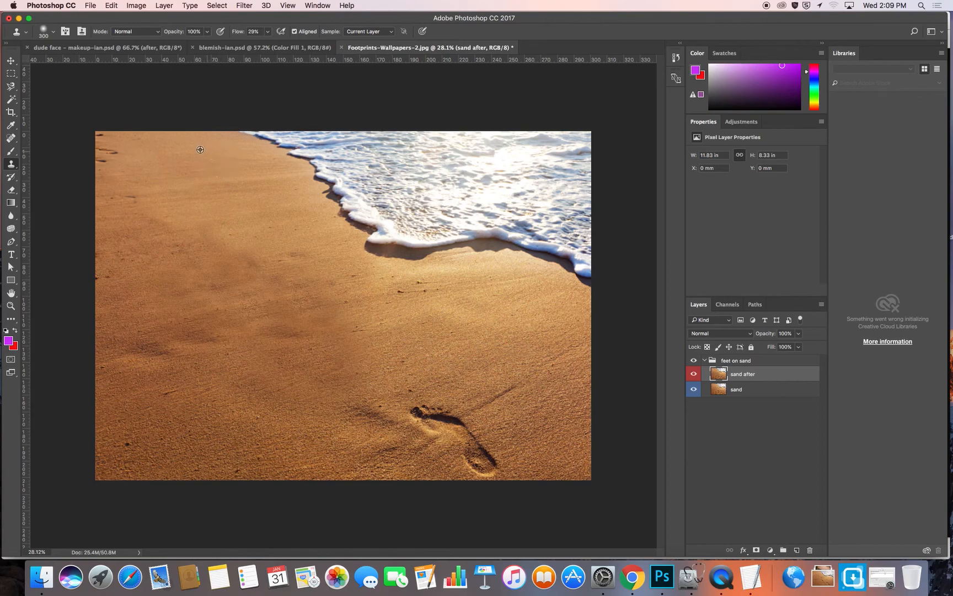
- Sample nearby clean sand and clone it over the last tiny footprints in the photo's upper-left corner
{"action": "left_click", "coordinate": [141, 161], "text": "alt"}
{"action": "mouse_move", "coordinate": [111, 161]}
{"action": "left_mouse_down"}
{"action": "mouse_move", "coordinate": [101, 157]}
{"action": "mouse_move", "coordinate": [120, 155]}
{"action": "mouse_move", "coordinate": [108, 154]}
{"action": "left_mouse_up"}
{"action": "left_click", "coordinate": [142, 181], "text": "alt"}
{"action": "left_click_drag", "start_coordinate": [112, 161], "coordinate": [96, 152]}
- Lower the flow to 4%, enlarge the clone brush to 700 px, and blend the patched sand where the trail was
{"action": "left_click", "coordinate": [268, 32]}
{"action": "left_click_drag", "start_coordinate": [268, 42], "coordinate": [254, 43]}
{"action": "key", "text": "bracketright"}
{"action": "key", "text": "bracketright"}
{"action": "key", "text": "bracketright"}
{"action": "key", "text": "bracketright"}
{"action": "left_click_drag", "start_coordinate": [179, 222], "coordinate": [189, 224]}
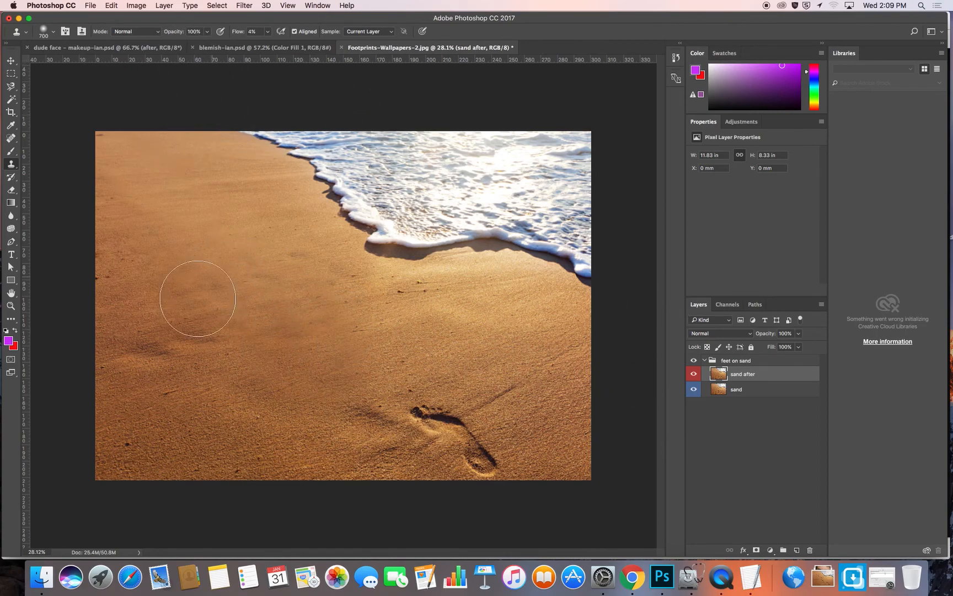
- Raise the clone brush's hardness, reduce its size to 600 px, and clone clean sand onto the area above the foreground footprint
{"action": "left_click", "coordinate": [53, 34]}
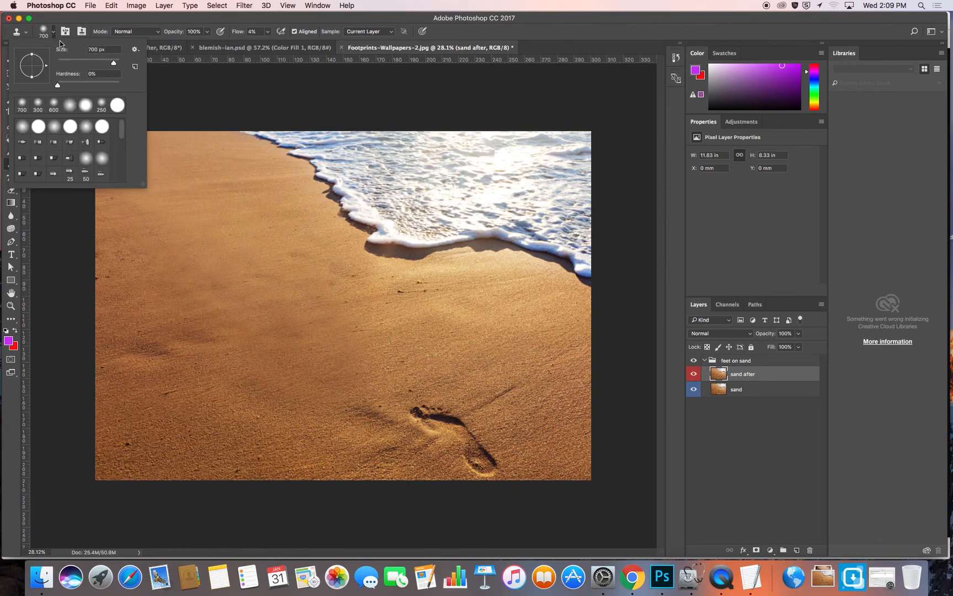
{"action": "left_click_drag", "start_coordinate": [84, 87], "coordinate": [101, 89]}
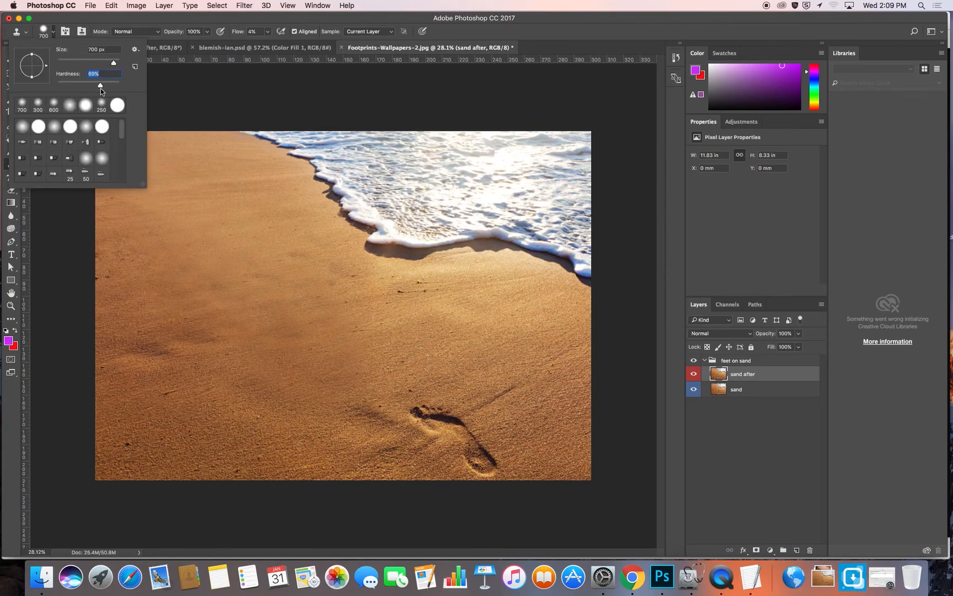
{"action": "left_click", "coordinate": [139, 21]}
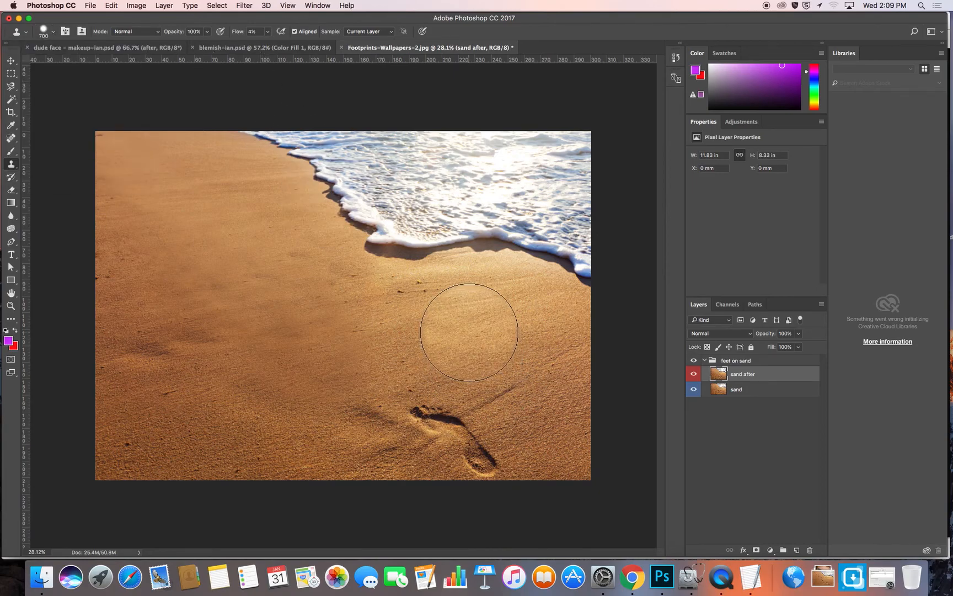
{"action": "key", "text": "bracketleft"}
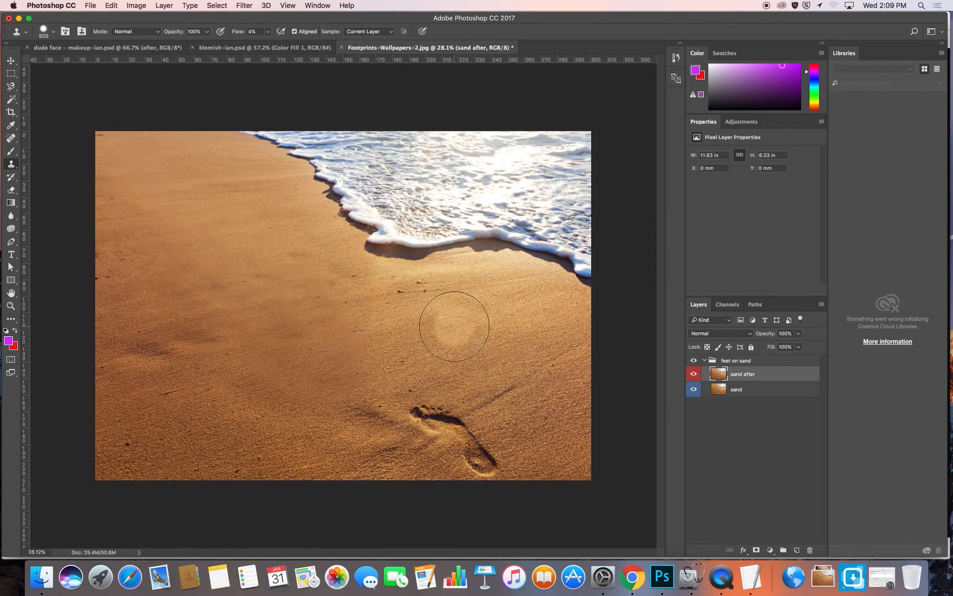
{"action": "left_click", "coordinate": [461, 332], "text": "alt"}
{"action": "mouse_move", "coordinate": [382, 340]}
{"action": "left_mouse_down"}
{"action": "mouse_move", "coordinate": [363, 333]}
{"action": "mouse_move", "coordinate": [327, 347]}
{"action": "mouse_move", "coordinate": [303, 369]}
{"action": "mouse_move", "coordinate": [308, 388]}
{"action": "mouse_move", "coordinate": [261, 347]}
{"action": "mouse_move", "coordinate": [304, 346]}
{"action": "mouse_move", "coordinate": [282, 337]}
{"action": "mouse_move", "coordinate": [207, 342]}
{"action": "mouse_move", "coordinate": [385, 335]}
{"action": "left_mouse_up"}
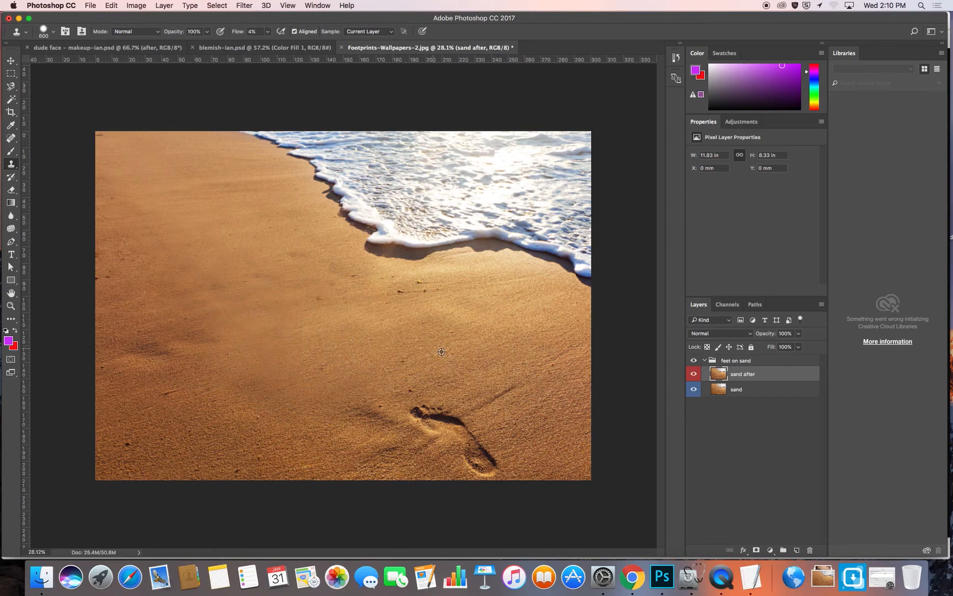
- Resample nearby sand and clone it over the large foreground footprint and the shadowed sand beside it
{"action": "left_click", "coordinate": [421, 340], "text": "alt"}
{"action": "mouse_move", "coordinate": [280, 338]}
{"action": "left_mouse_down"}
{"action": "mouse_move", "coordinate": [237, 347]}
{"action": "mouse_move", "coordinate": [279, 352]}
{"action": "mouse_move", "coordinate": [279, 338]}
{"action": "mouse_move", "coordinate": [159, 393]}
{"action": "mouse_move", "coordinate": [318, 400]}
{"action": "left_mouse_up"}
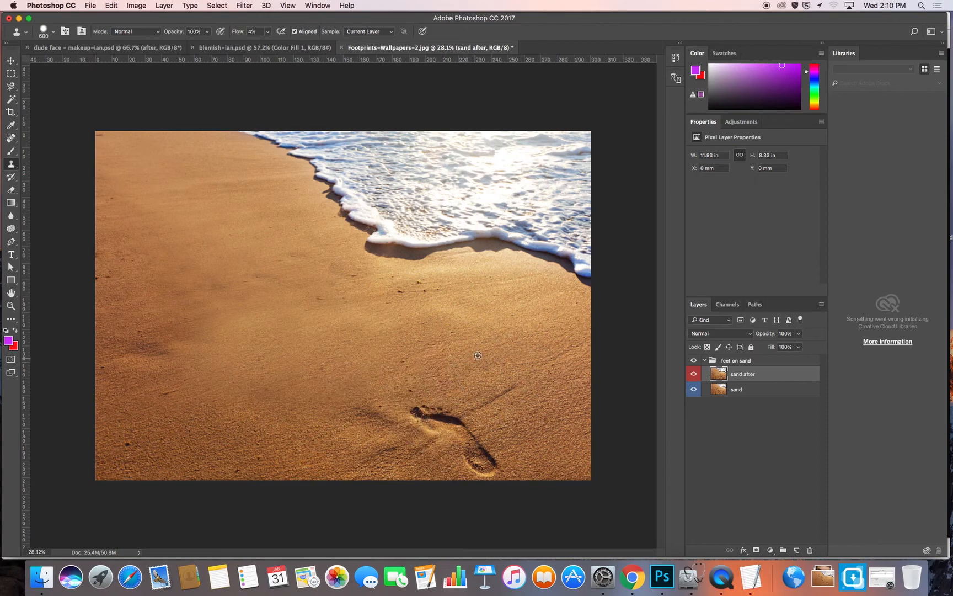
{"action": "left_click", "coordinate": [455, 347], "text": "alt"}
{"action": "mouse_move", "coordinate": [441, 417]}
{"action": "left_mouse_down"}
{"action": "mouse_move", "coordinate": [439, 400]}
{"action": "mouse_move", "coordinate": [446, 396]}
{"action": "mouse_move", "coordinate": [399, 410]}
{"action": "left_mouse_up"}
{"action": "left_click", "coordinate": [445, 330], "text": "alt"}
{"action": "mouse_move", "coordinate": [472, 415]}
{"action": "left_mouse_down"}
{"action": "mouse_move", "coordinate": [507, 455]}
{"action": "mouse_move", "coordinate": [490, 433]}
{"action": "mouse_move", "coordinate": [532, 446]}
{"action": "mouse_move", "coordinate": [499, 421]}
{"action": "mouse_move", "coordinate": [418, 392]}
{"action": "mouse_move", "coordinate": [371, 405]}
{"action": "left_mouse_up"}
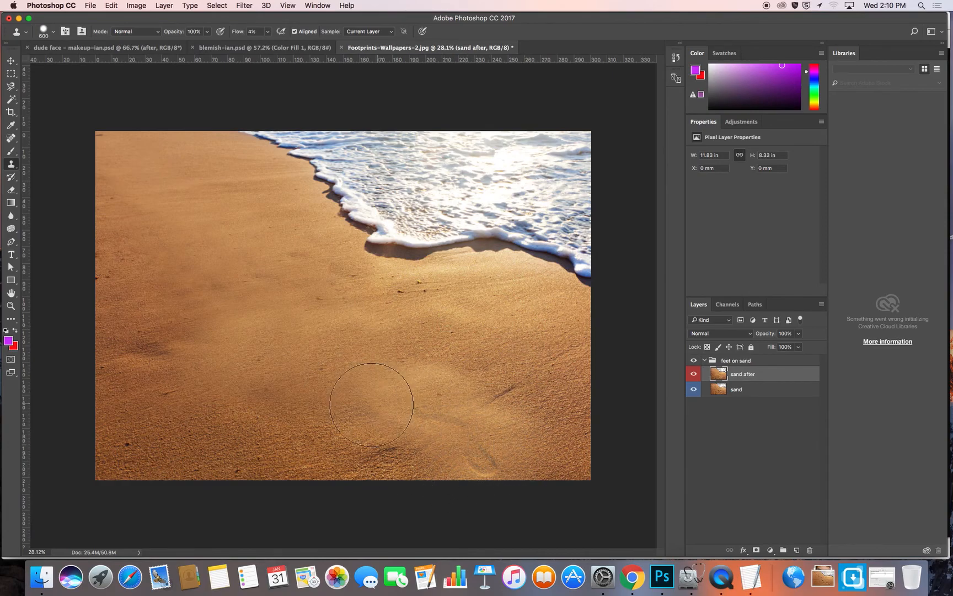
- Soften the clone brush, set its flow to 15%, and blend the sand above the patched foreground area
{"action": "left_click", "coordinate": [55, 32]}
{"action": "left_click_drag", "start_coordinate": [100, 87], "coordinate": [44, 80]}
{"action": "left_click", "coordinate": [113, 20]}
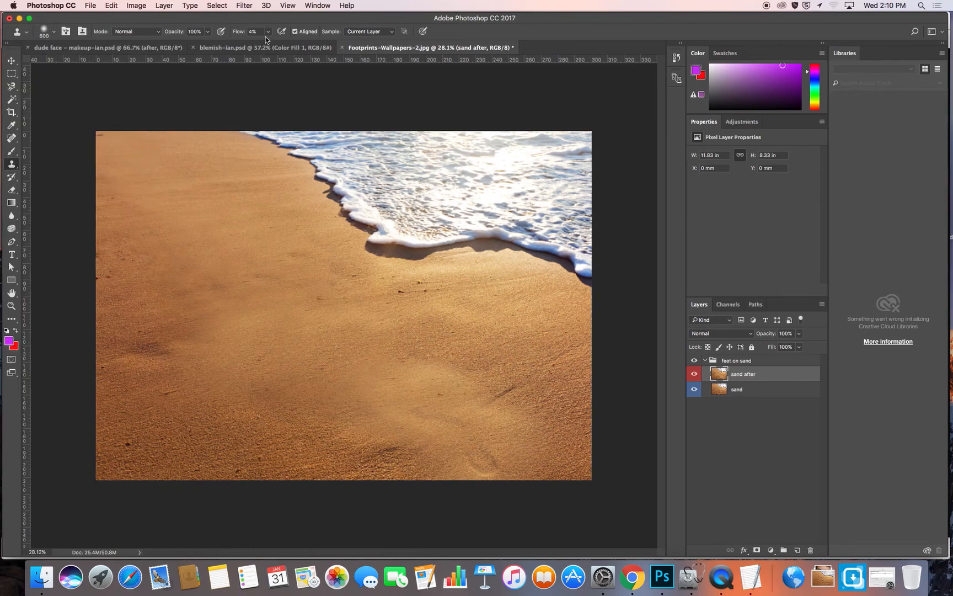
{"action": "left_click", "coordinate": [269, 33]}
{"action": "left_click", "coordinate": [272, 33]}
{"action": "left_click", "coordinate": [479, 304], "text": "alt"}
{"action": "left_click_drag", "start_coordinate": [461, 367], "coordinate": [469, 351]}
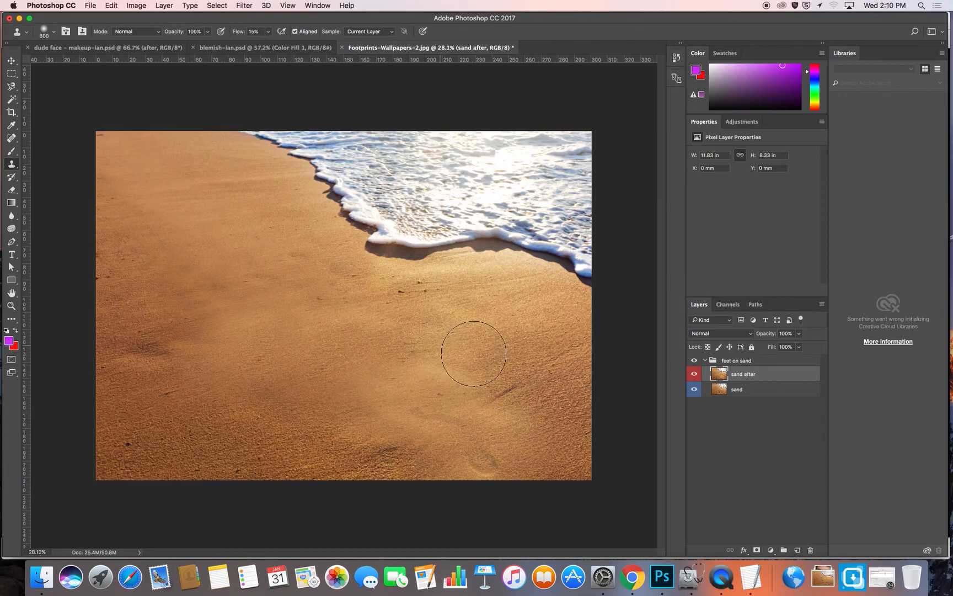
{"action": "left_click", "coordinate": [524, 354], "text": "alt"}
{"action": "left_click_drag", "start_coordinate": [395, 347], "coordinate": [464, 338]}
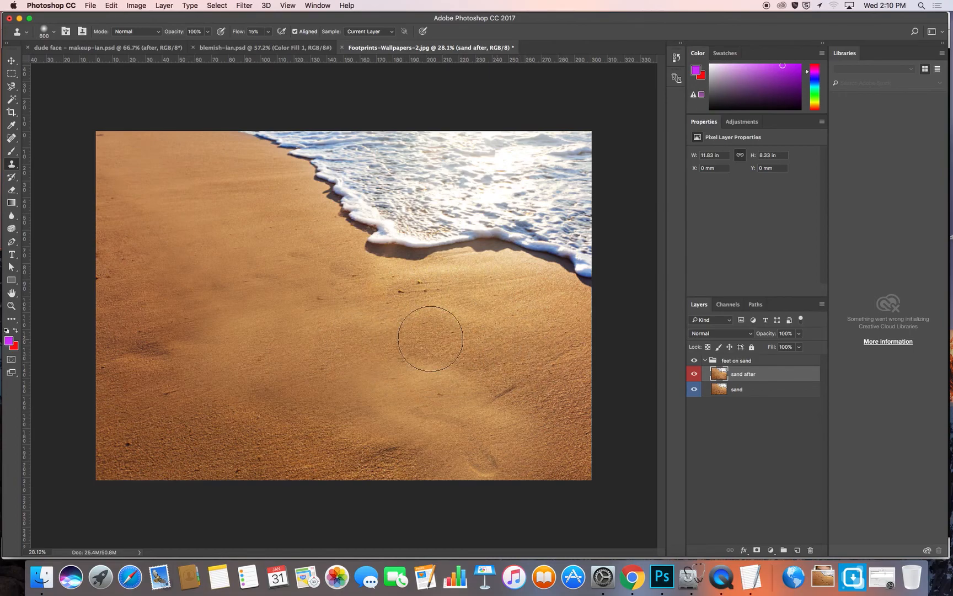
- Clone textured sand over the smooth patch at the foreground footprint's location, using a 400 px and then a 500 px brush
{"action": "key", "text": "bracketleft"}
{"action": "key", "text": "bracketleft"}
{"action": "left_click", "coordinate": [280, 441], "text": "alt"}
{"action": "mouse_move", "coordinate": [387, 415]}
{"action": "left_mouse_down"}
{"action": "mouse_move", "coordinate": [415, 414]}
{"action": "mouse_move", "coordinate": [352, 432]}
{"action": "mouse_move", "coordinate": [424, 425]}
{"action": "left_mouse_up"}
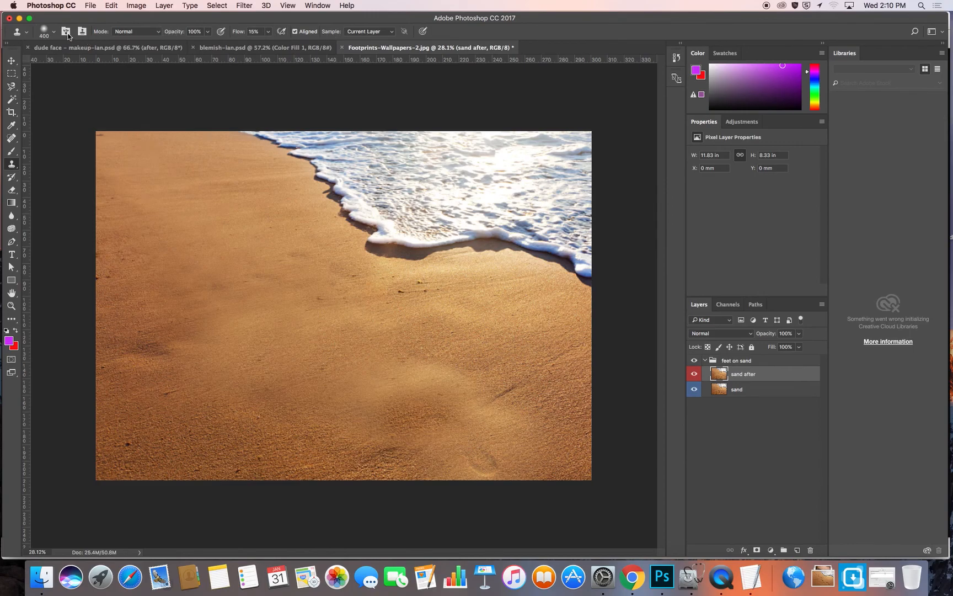
{"action": "key", "text": "bracketright"}
{"action": "key", "text": "bracketright"}
{"action": "key", "text": "bracketright"}
{"action": "key", "text": "bracketright"}
{"action": "key", "text": "bracketright"}
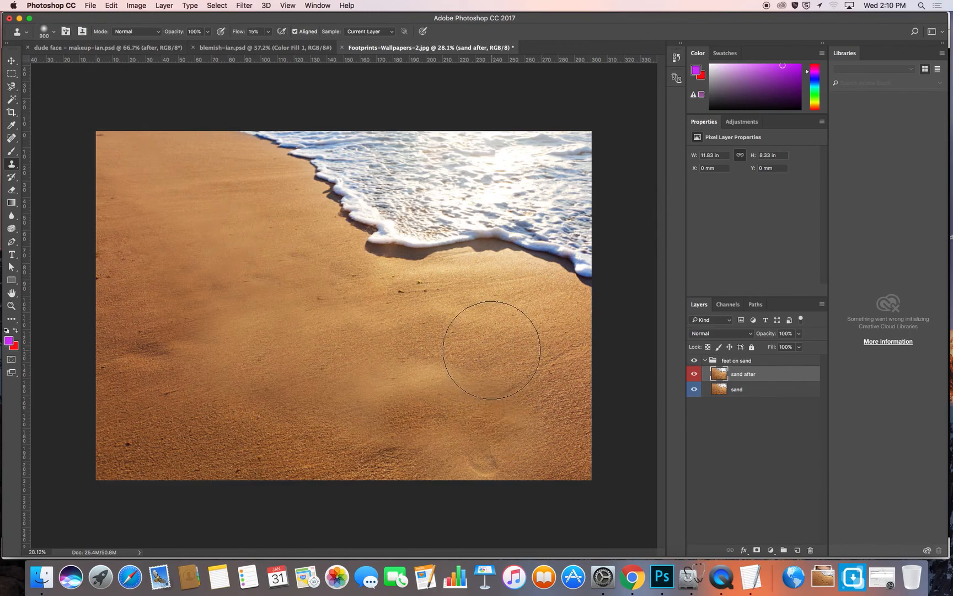
{"action": "key", "text": "bracketleft"}
{"action": "key", "text": "bracketleft"}
{"action": "key", "text": "bracketleft"}
{"action": "key", "text": "bracketleft"}
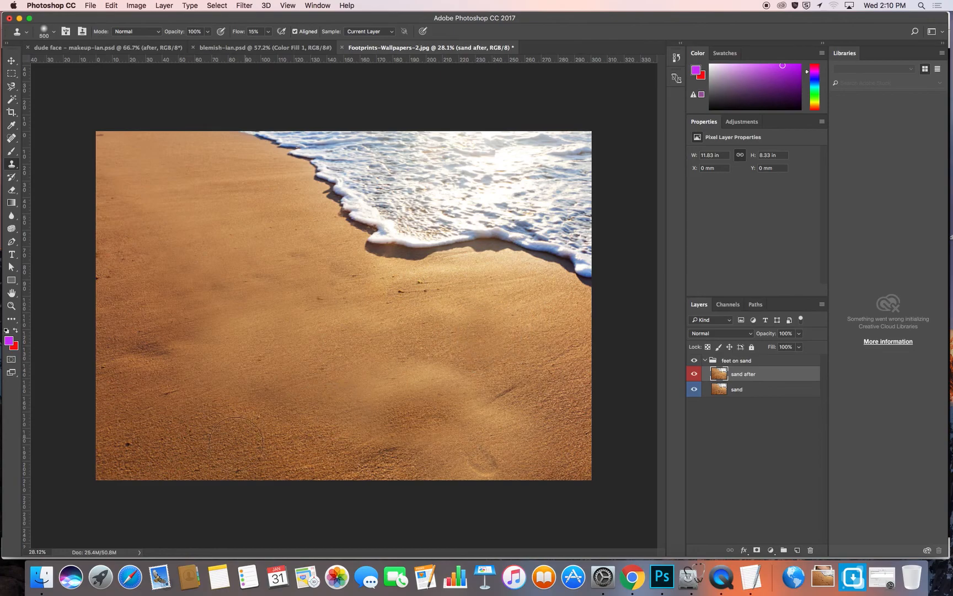
{"action": "mouse_move", "coordinate": [381, 400]}
{"action": "left_mouse_down"}
{"action": "mouse_move", "coordinate": [442, 381]}
{"action": "mouse_move", "coordinate": [403, 375]}
{"action": "mouse_move", "coordinate": [436, 372]}
{"action": "mouse_move", "coordinate": [430, 386]}
{"action": "mouse_move", "coordinate": [484, 390]}
{"action": "mouse_move", "coordinate": [388, 405]}
{"action": "mouse_move", "coordinate": [430, 417]}
{"action": "mouse_move", "coordinate": [467, 457]}
{"action": "mouse_move", "coordinate": [452, 353]}
{"action": "mouse_move", "coordinate": [482, 338]}
{"action": "mouse_move", "coordinate": [507, 393]}
{"action": "left_mouse_up"}
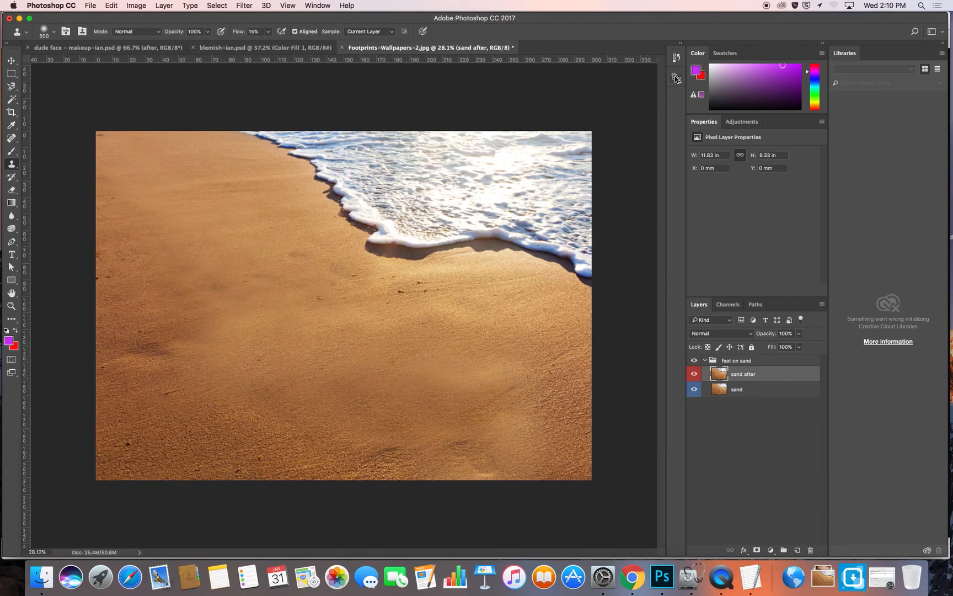
- Open the document history and preview several Clone Stamp states from the middle of the retouching
{"action": "left_click", "coordinate": [677, 57]}
{"action": "scroll", "coordinate": [662, 166], "scroll_direction": "up", "scroll_amount": 5}
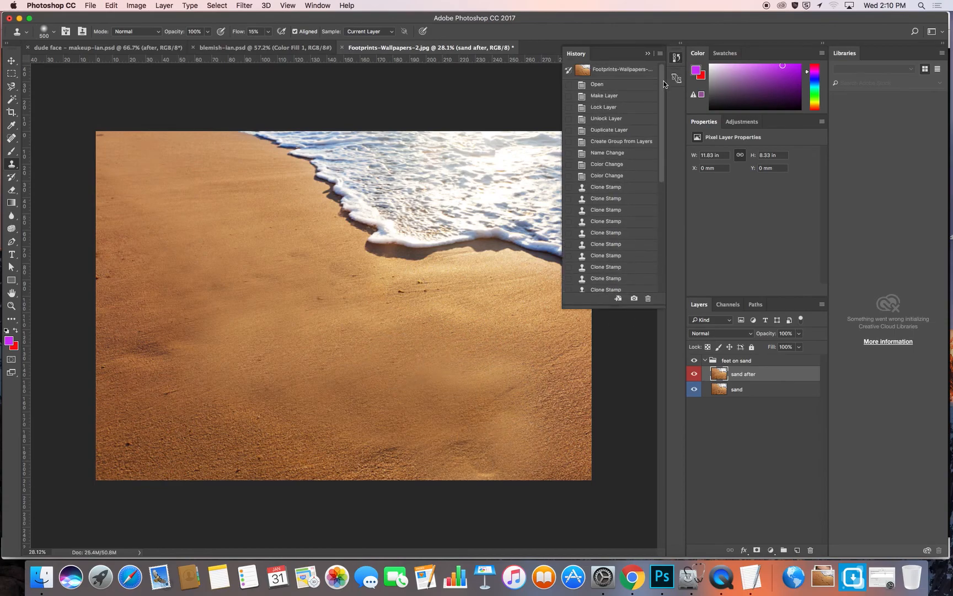
{"action": "scroll", "coordinate": [634, 193], "scroll_direction": "down", "scroll_amount": 1}
{"action": "left_click", "coordinate": [599, 221]}
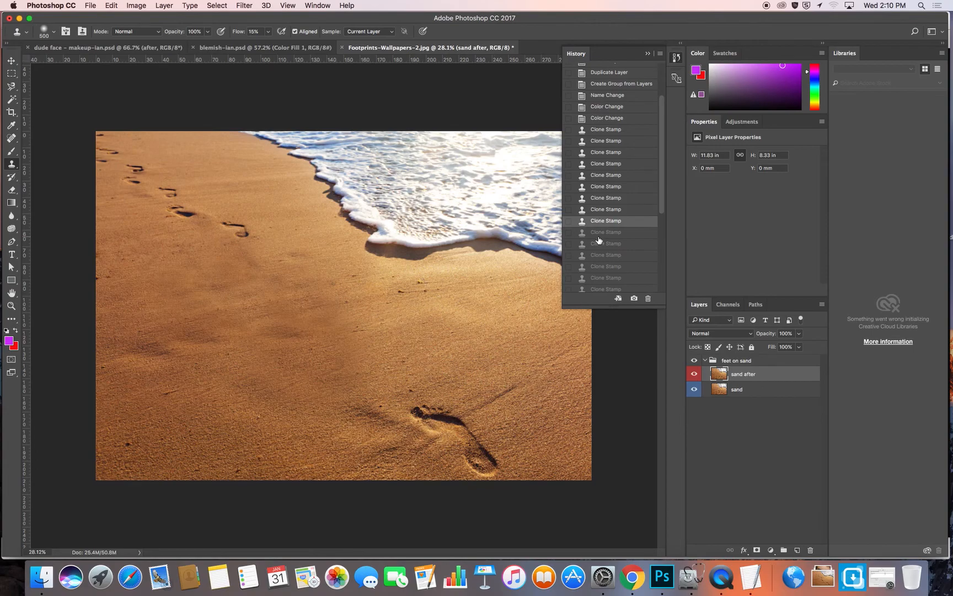
{"action": "left_click", "coordinate": [599, 236]}
{"action": "left_click", "coordinate": [600, 259]}
{"action": "left_click", "coordinate": [602, 278]}
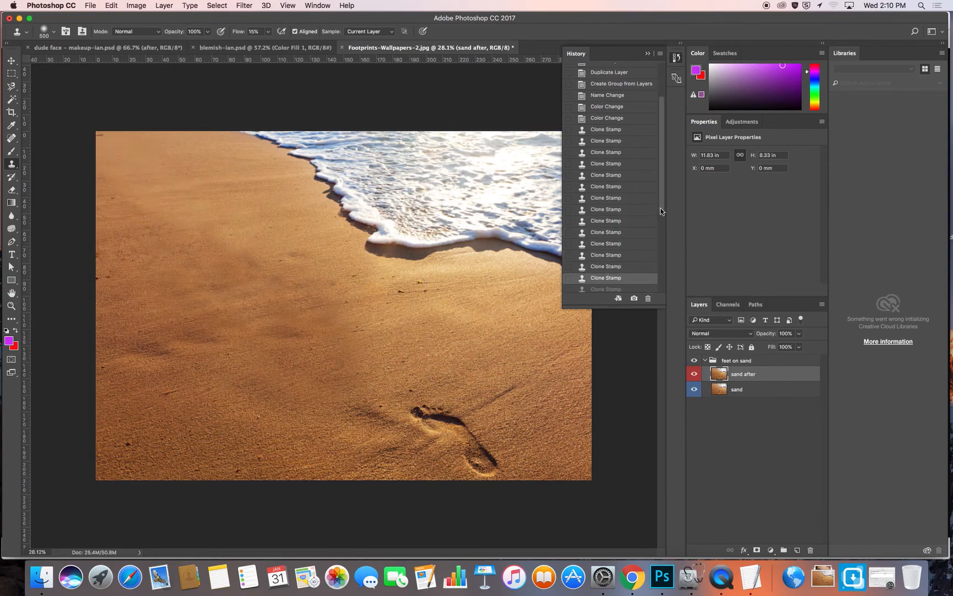
- Review the earliest Clone Stamp states in the history, including the state just before the first stroke
{"action": "scroll", "coordinate": [660, 210], "scroll_direction": "up", "scroll_amount": 5}
{"action": "left_click", "coordinate": [601, 256]}
{"action": "left_click", "coordinate": [601, 232]}
{"action": "left_click", "coordinate": [599, 211]}
{"action": "left_click", "coordinate": [597, 188]}
{"action": "left_click", "coordinate": [597, 198]}
{"action": "left_click", "coordinate": [601, 213]}
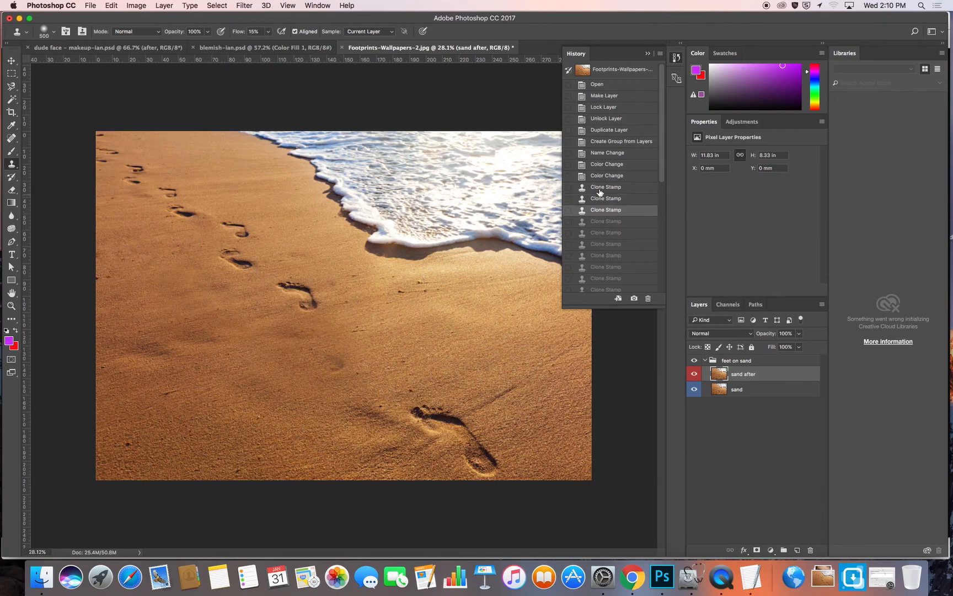
{"action": "left_click", "coordinate": [599, 177]}
{"action": "left_click", "coordinate": [598, 188]}
{"action": "left_click", "coordinate": [597, 199]}
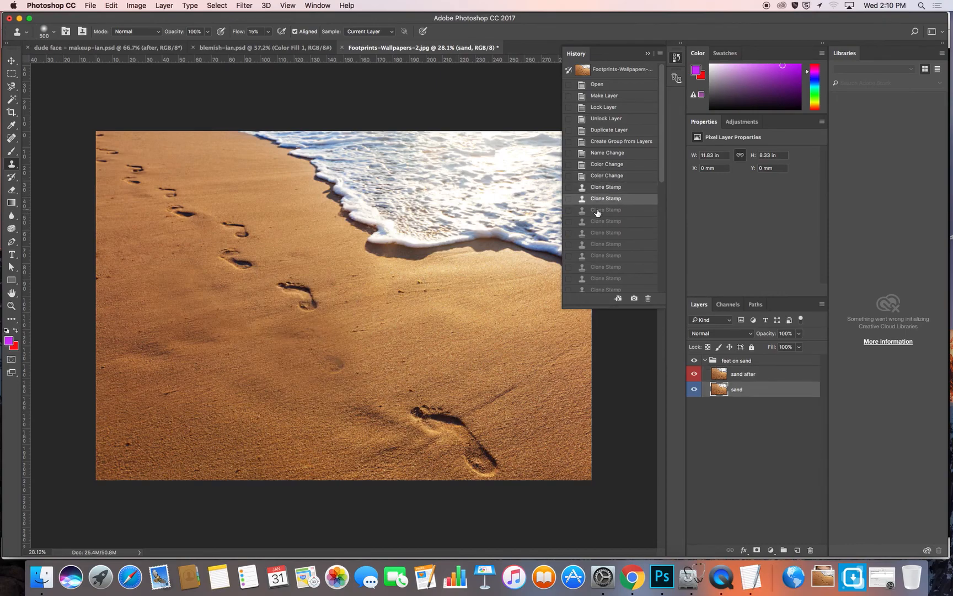
{"action": "left_click", "coordinate": [597, 210]}
- Move forward through the Clone Stamp history and revert to a state that still has the foreground footprint
{"action": "left_click", "coordinate": [598, 244]}
{"action": "left_click", "coordinate": [599, 267]}
{"action": "left_click", "coordinate": [602, 278]}
{"action": "left_click_drag", "start_coordinate": [659, 180], "coordinate": [660, 246]}
{"action": "left_click", "coordinate": [601, 240]}
{"action": "left_click", "coordinate": [602, 263]}
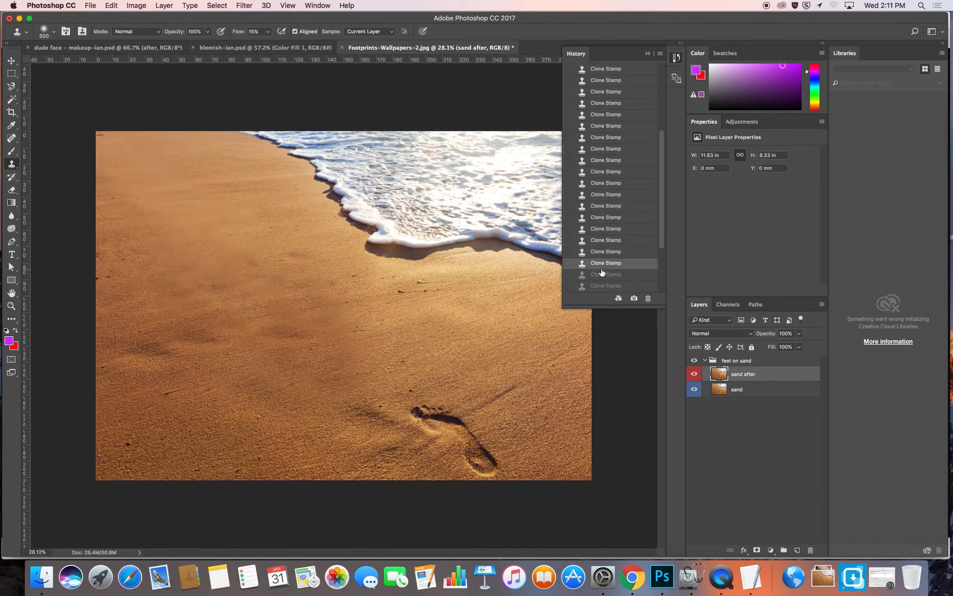
{"action": "scroll", "coordinate": [665, 234], "scroll_direction": "down", "scroll_amount": 1}
{"action": "left_click", "coordinate": [610, 242]}
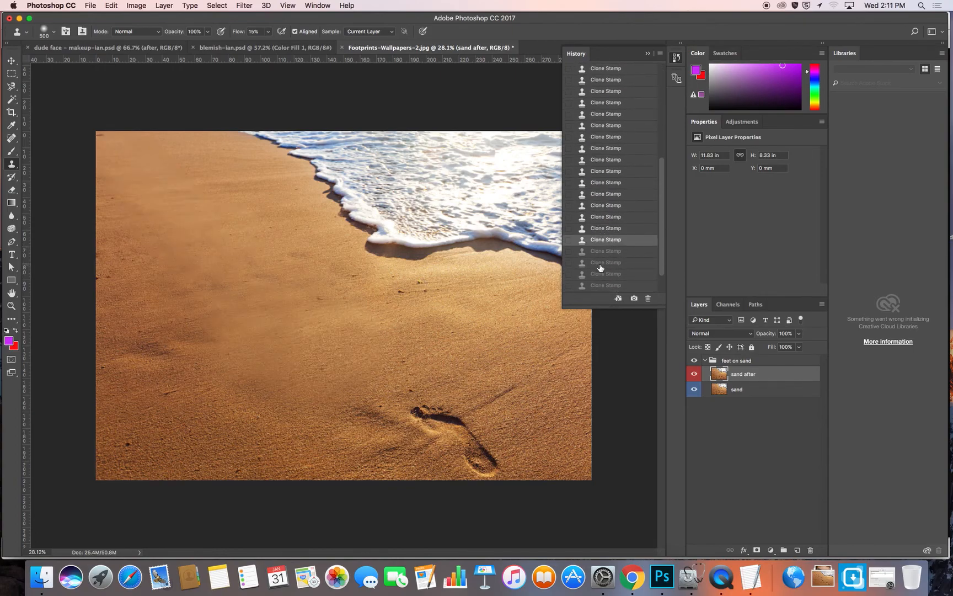
{"action": "left_click", "coordinate": [604, 265]}
{"action": "left_click", "coordinate": [603, 251]}
{"action": "left_click", "coordinate": [677, 59]}
- Toggle the visibility of the "sand after" layer to compare the retouched beach with the original
{"action": "left_click", "coordinate": [694, 377]}
{"action": "left_click", "coordinate": [693, 376]}
{"action": "left_click", "coordinate": [694, 376]}
{"action": "left_click", "coordinate": [694, 377]}
{"action": "left_click", "coordinate": [693, 376]}
{"action": "left_click", "coordinate": [693, 377]}
{"action": "left_click", "coordinate": [694, 376]}
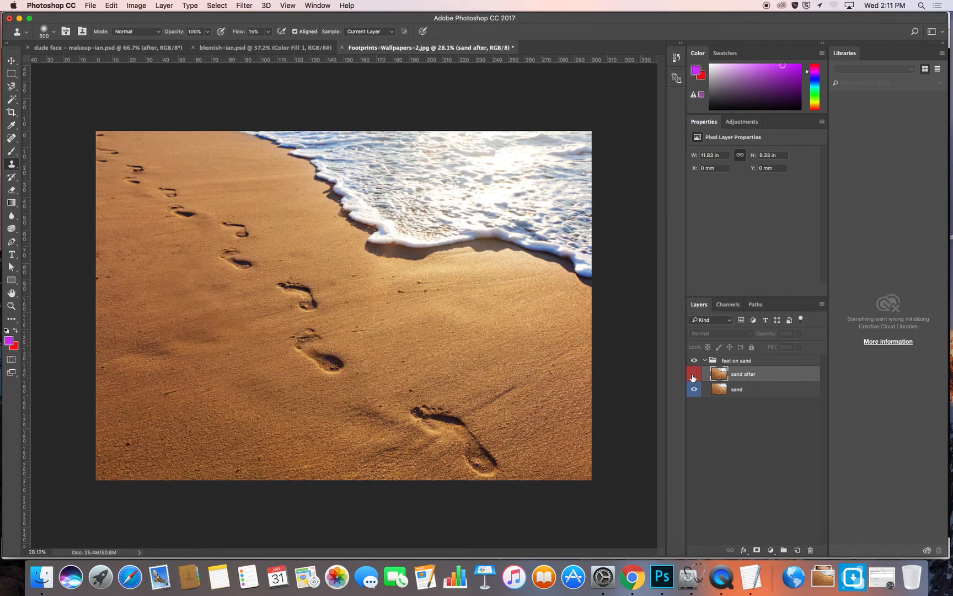
{"action": "left_click", "coordinate": [694, 376]}
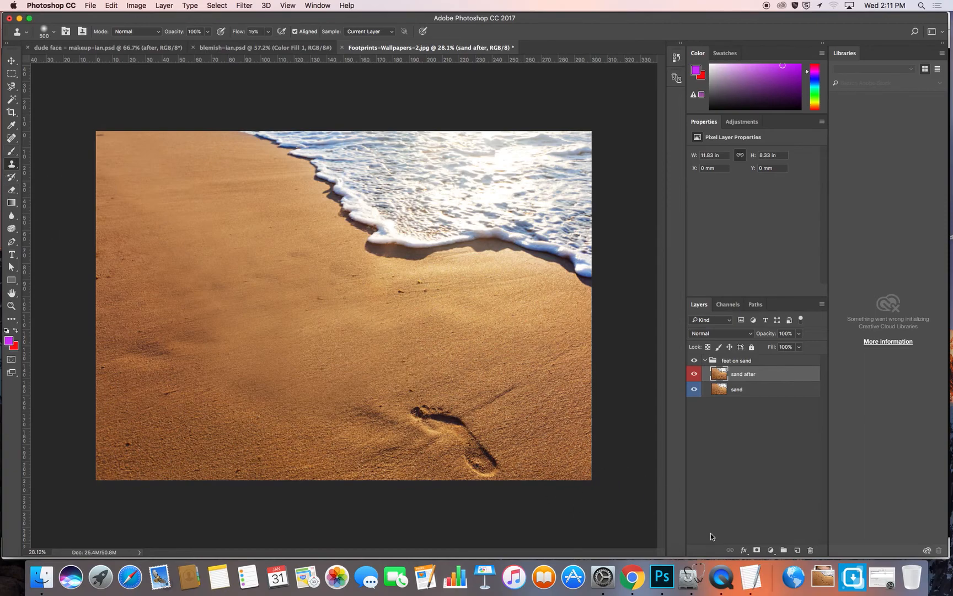
- Add a layer mask to "sand after" and paint black with a 600 px brush to bring back middle and upper footprints
{"action": "left_click", "coordinate": [758, 552]}
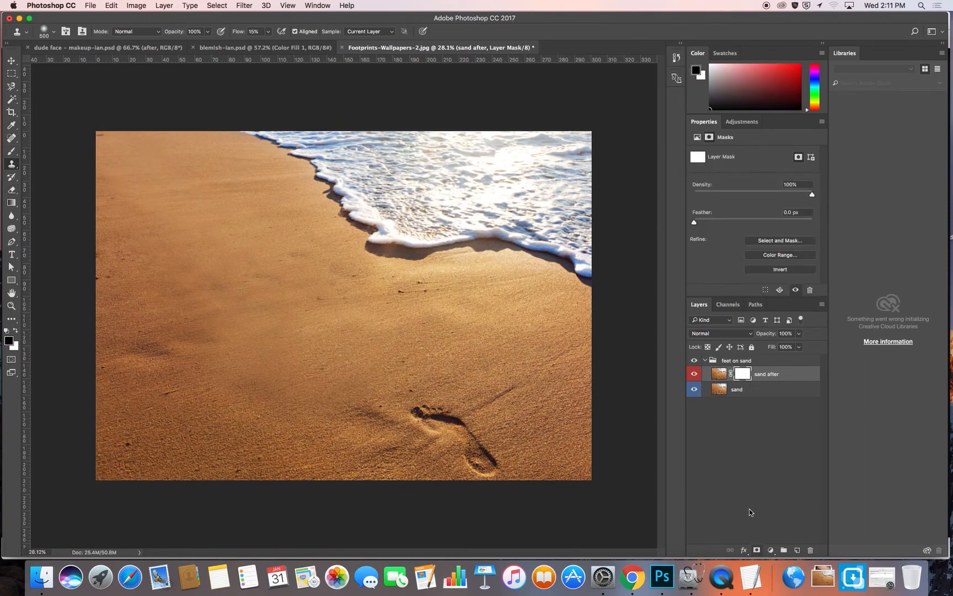
{"action": "left_click", "coordinate": [11, 153]}
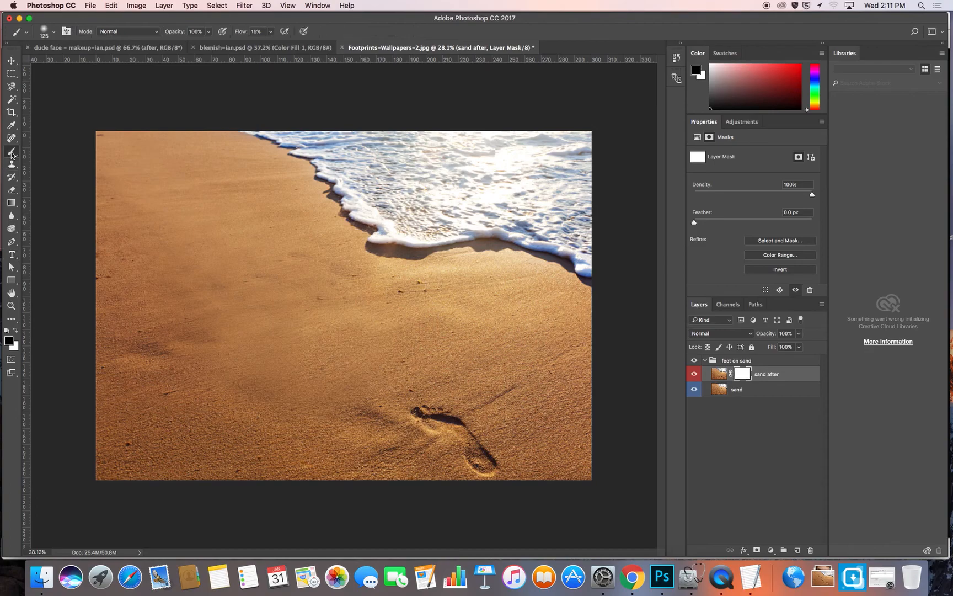
{"action": "left_click", "coordinate": [16, 330]}
{"action": "left_click", "coordinate": [16, 331]}
{"action": "key", "text": "bracketright"}
{"action": "key", "text": "bracketright"}
{"action": "key", "text": "bracketright"}
{"action": "key", "text": "bracketright"}
{"action": "key", "text": "bracketright"}
{"action": "key", "text": "bracketright"}
{"action": "key", "text": "bracketright"}
{"action": "mouse_move", "coordinate": [336, 312]}
{"action": "left_mouse_down"}
{"action": "mouse_move", "coordinate": [300, 302]}
{"action": "mouse_move", "coordinate": [292, 315]}
{"action": "mouse_move", "coordinate": [299, 291]}
{"action": "mouse_move", "coordinate": [304, 317]}
{"action": "left_mouse_up"}
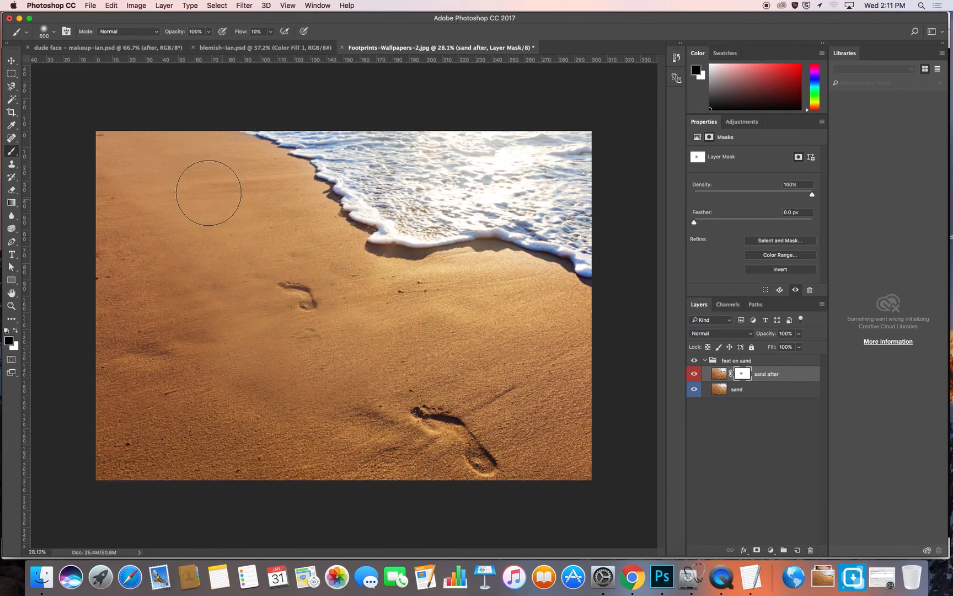
{"action": "mouse_move", "coordinate": [178, 191]}
{"action": "left_mouse_down"}
{"action": "mouse_move", "coordinate": [187, 191]}
{"action": "mouse_move", "coordinate": [166, 198]}
{"action": "mouse_move", "coordinate": [175, 207]}
{"action": "left_mouse_up"}
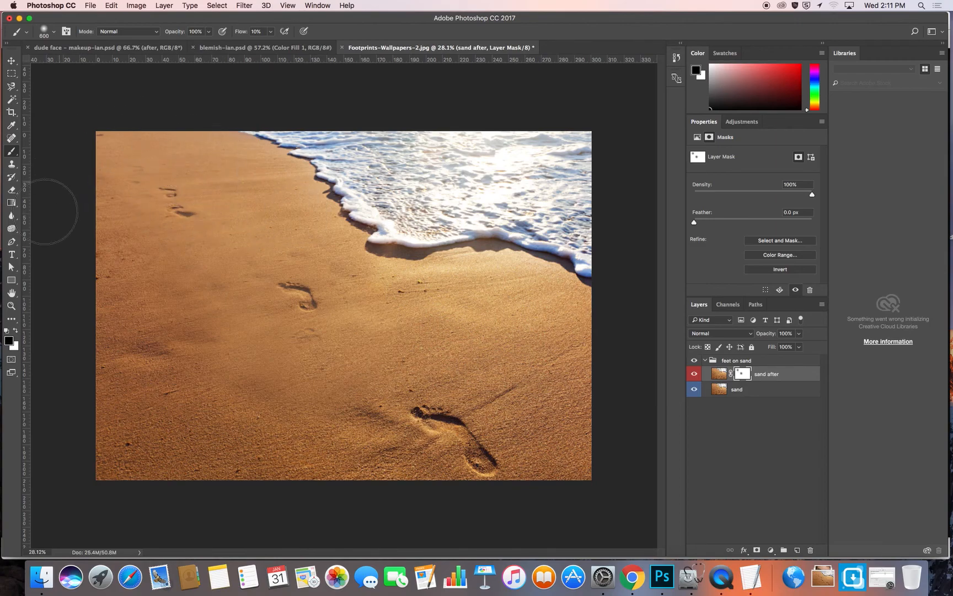
- Paint more black on the mask around the lower middle footprint to restore it and the original sand beside it
{"action": "left_click", "coordinate": [17, 330]}
{"action": "left_click", "coordinate": [16, 331]}
{"action": "mouse_move", "coordinate": [254, 405]}
{"action": "left_mouse_down"}
{"action": "mouse_move", "coordinate": [238, 333]}
{"action": "mouse_move", "coordinate": [166, 256]}
{"action": "mouse_move", "coordinate": [247, 383]}
{"action": "mouse_move", "coordinate": [290, 393]}
{"action": "mouse_move", "coordinate": [296, 421]}
{"action": "left_mouse_up"}
{"action": "mouse_move", "coordinate": [296, 379]}
{"action": "left_mouse_down"}
{"action": "mouse_move", "coordinate": [267, 391]}
{"action": "mouse_move", "coordinate": [288, 416]}
{"action": "mouse_move", "coordinate": [262, 421]}
{"action": "mouse_move", "coordinate": [299, 367]}
{"action": "mouse_move", "coordinate": [282, 364]}
{"action": "mouse_move", "coordinate": [298, 352]}
{"action": "mouse_move", "coordinate": [305, 357]}
{"action": "mouse_move", "coordinate": [268, 367]}
{"action": "mouse_move", "coordinate": [335, 433]}
{"action": "mouse_move", "coordinate": [328, 356]}
{"action": "mouse_move", "coordinate": [277, 379]}
{"action": "mouse_move", "coordinate": [426, 317]}
{"action": "mouse_move", "coordinate": [442, 270]}
{"action": "mouse_move", "coordinate": [259, 236]}
{"action": "mouse_move", "coordinate": [203, 313]}
{"action": "mouse_move", "coordinate": [236, 378]}
{"action": "mouse_move", "coordinate": [203, 311]}
{"action": "left_mouse_up"}
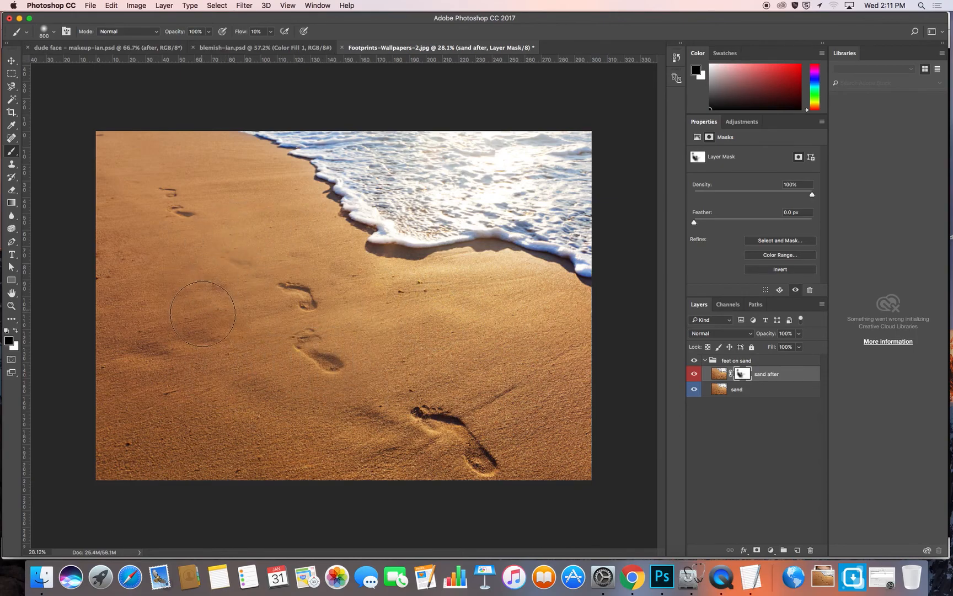
- Paint white on the mask with a 300 px brush to keep the footprints above the middle pair hidden
{"action": "left_click", "coordinate": [15, 330]}
{"action": "key", "text": "bracketleft"}
{"action": "key", "text": "bracketleft"}
{"action": "mouse_move", "coordinate": [239, 259]}
{"action": "left_mouse_down"}
{"action": "mouse_move", "coordinate": [250, 267]}
{"action": "mouse_move", "coordinate": [228, 256]}
{"action": "mouse_move", "coordinate": [253, 262]}
{"action": "left_mouse_up"}
{"action": "left_click", "coordinate": [16, 330]}
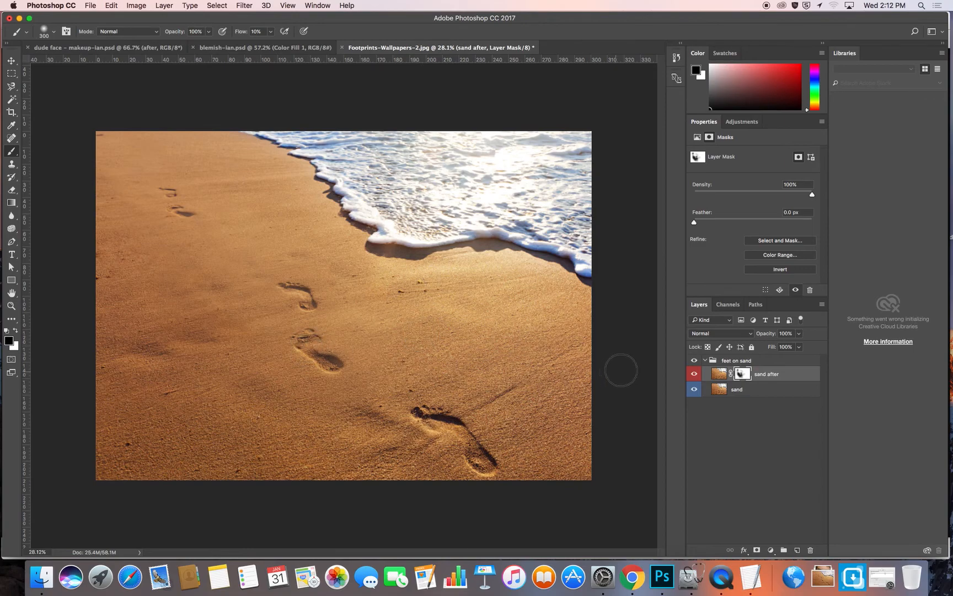
- Compare the masked result with the original by switching the "sand after" layer off and on
{"action": "left_click", "coordinate": [694, 376]}
{"action": "left_click", "coordinate": [694, 377]}
{"action": "left_click", "coordinate": [695, 376]}
{"action": "left_click", "coordinate": [695, 376]}
- Rename the "feet on sand" layer group as "nike - go farther"
{"action": "double_click", "coordinate": [760, 375]}
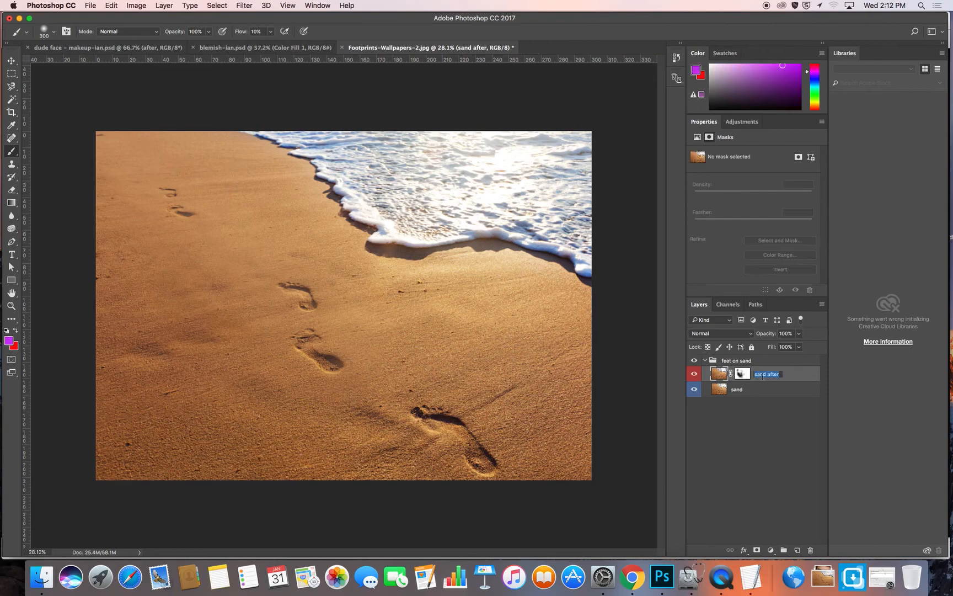
{"action": "double_click", "coordinate": [734, 362]}
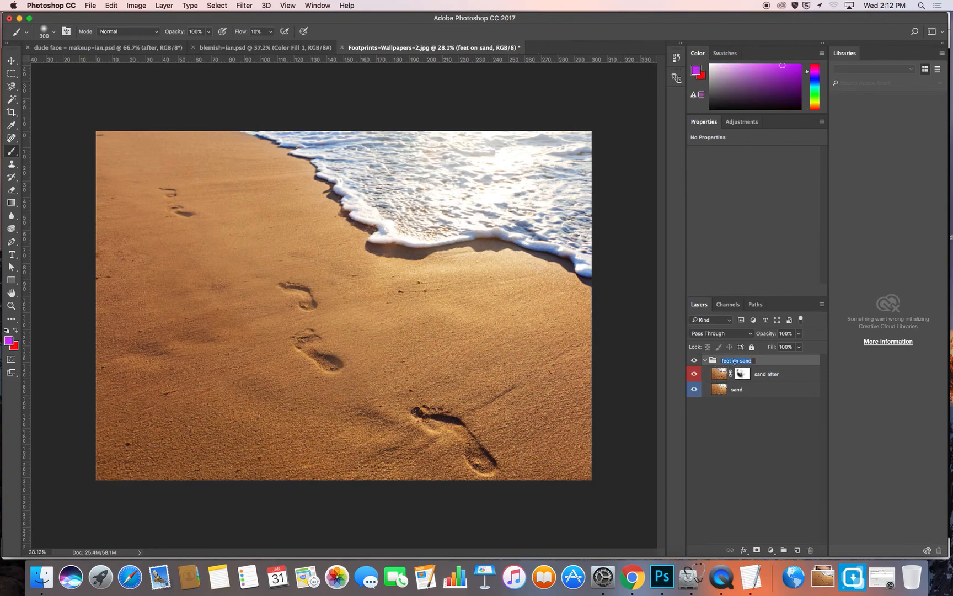
{"action": "type", "text": "nike - go farther"}
{"action": "key", "text": "Return"}
- Save the document in Photoshop format as Footprints-Wallpapers-2.psd in the Documents folder
{"action": "key", "text": "super+shift+s"}
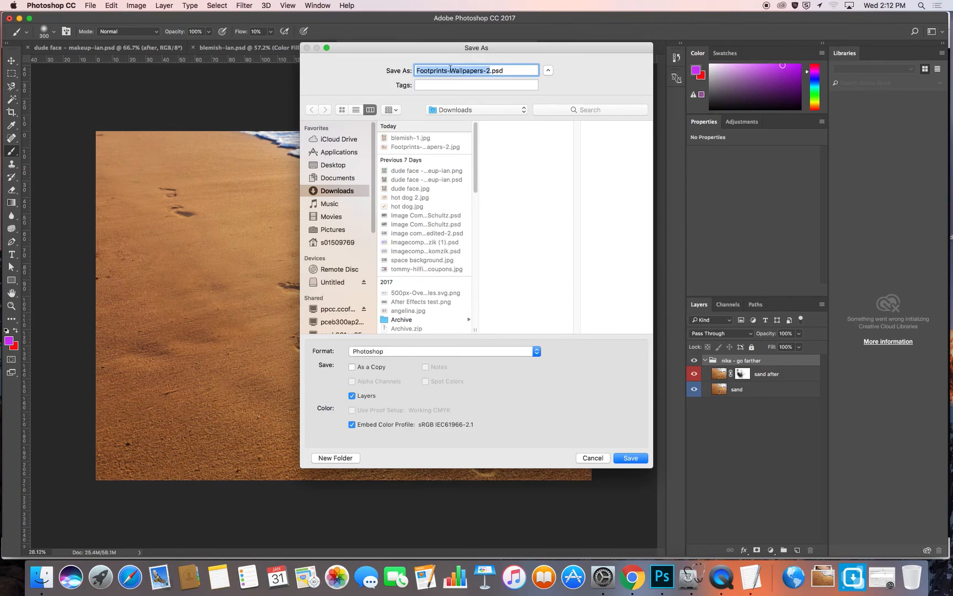
{"action": "left_click", "coordinate": [334, 179]}
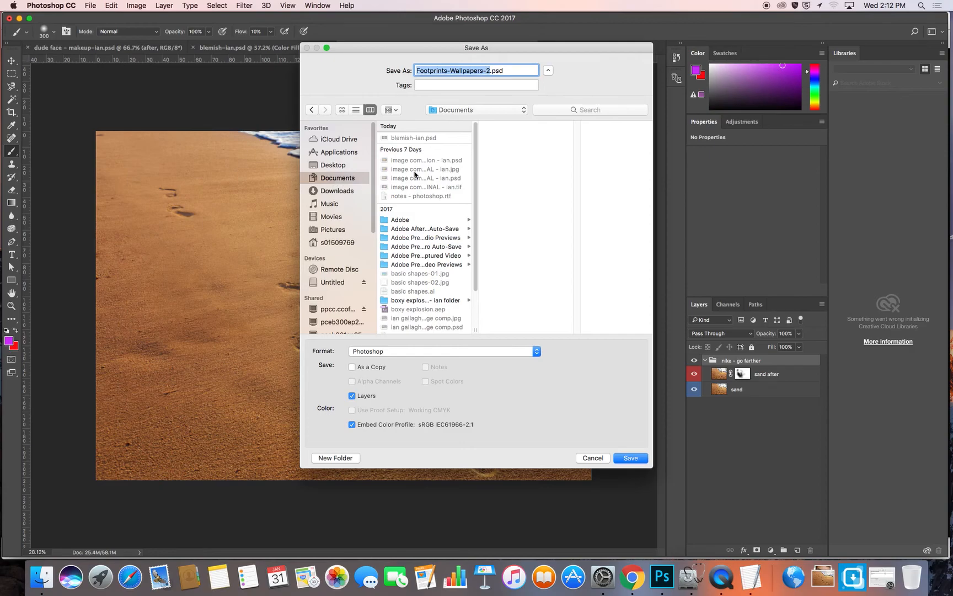
{"action": "left_click", "coordinate": [643, 457]}
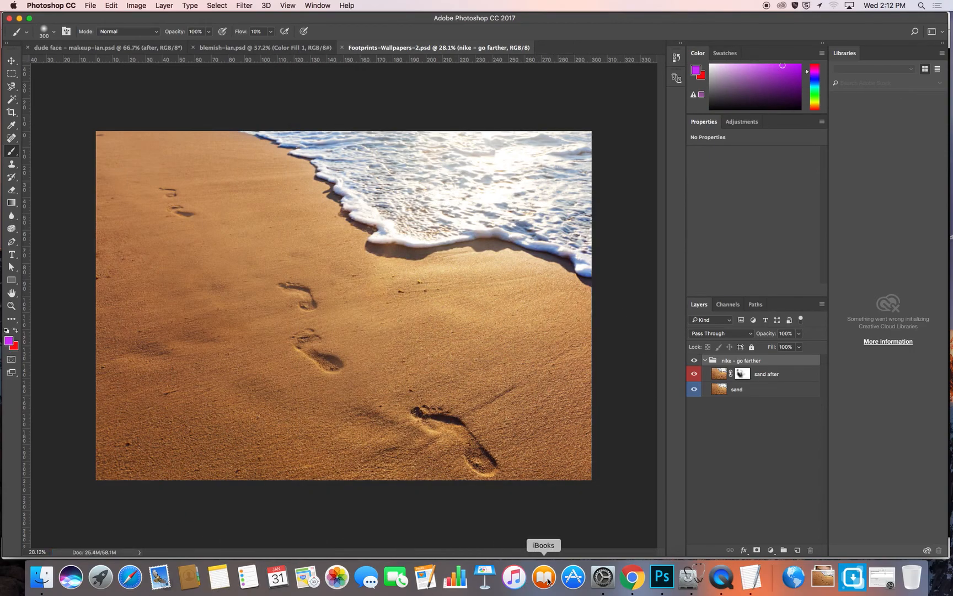
- Switch to Chrome and start a new assignment submission folder named "Footprints - clone stamp" in the Photoshop category
{"action": "left_click", "coordinate": [633, 577]}
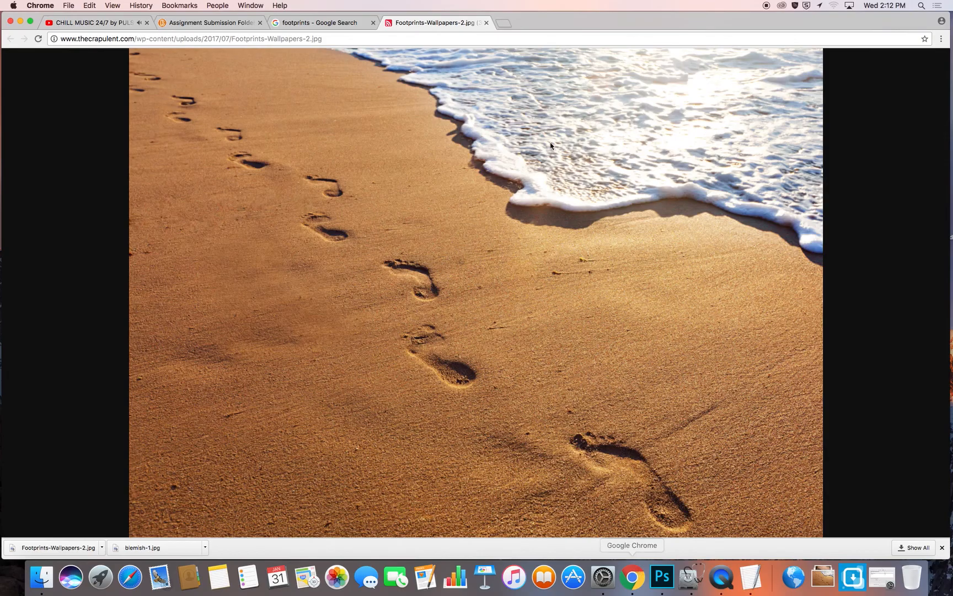
{"action": "left_click", "coordinate": [198, 22]}
{"action": "left_click", "coordinate": [286, 161]}
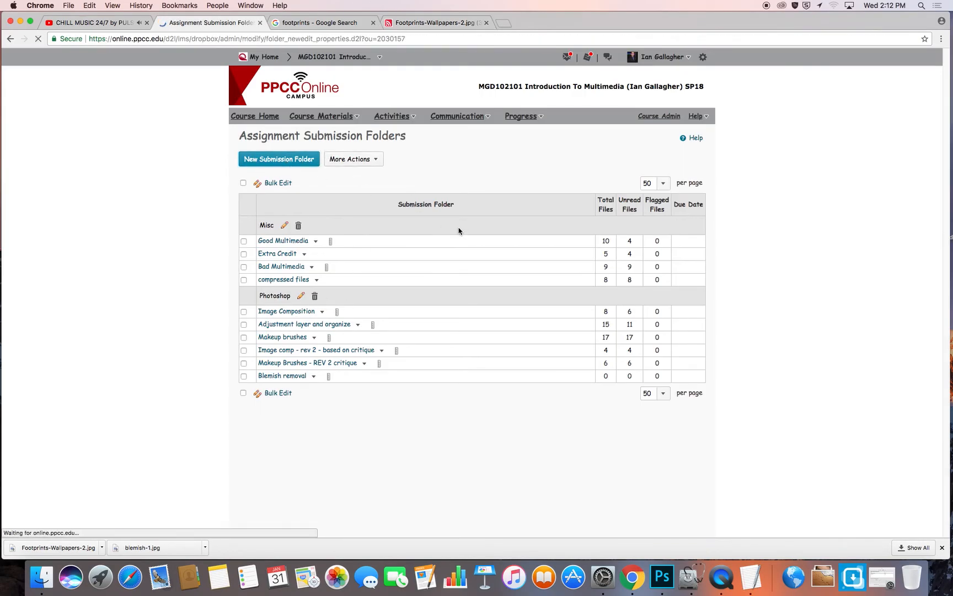
{"action": "left_click", "coordinate": [293, 213]}
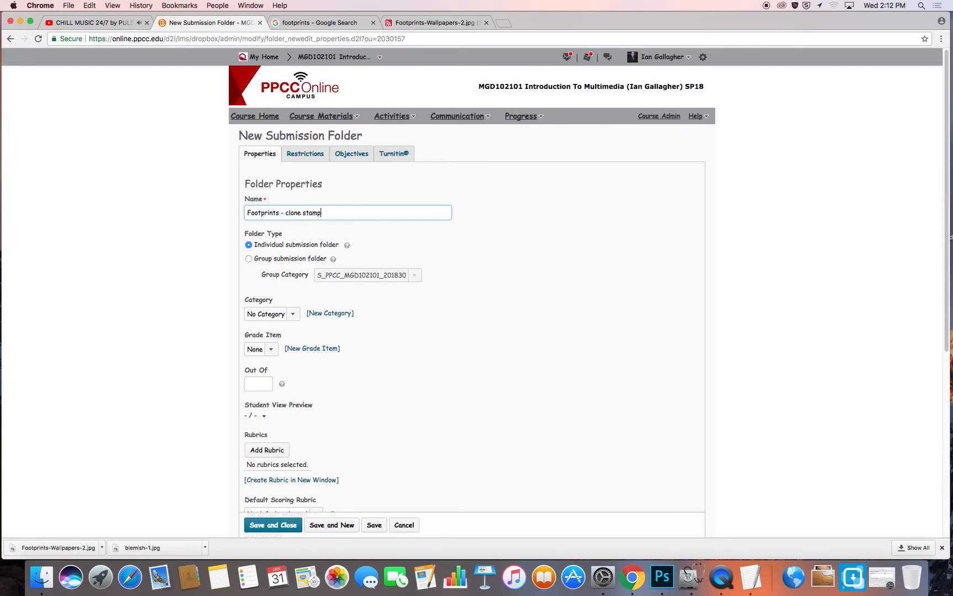
{"action": "left_click", "coordinate": [298, 317]}
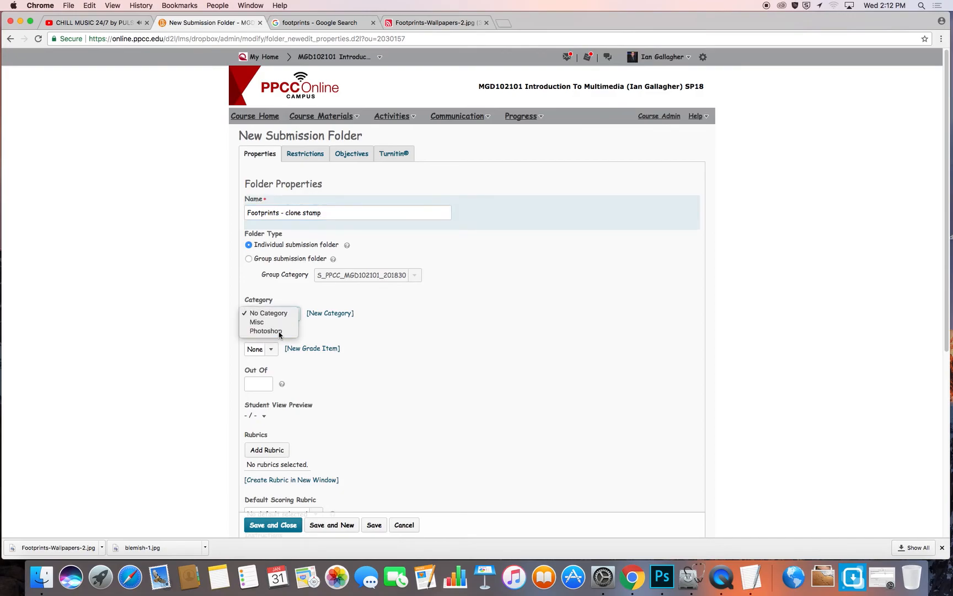
{"action": "left_click", "coordinate": [280, 332]}
- Create a grade item for the folder named "Footprints - Clone Stamp" with a maximum of 2 points
{"action": "left_click", "coordinate": [309, 349]}
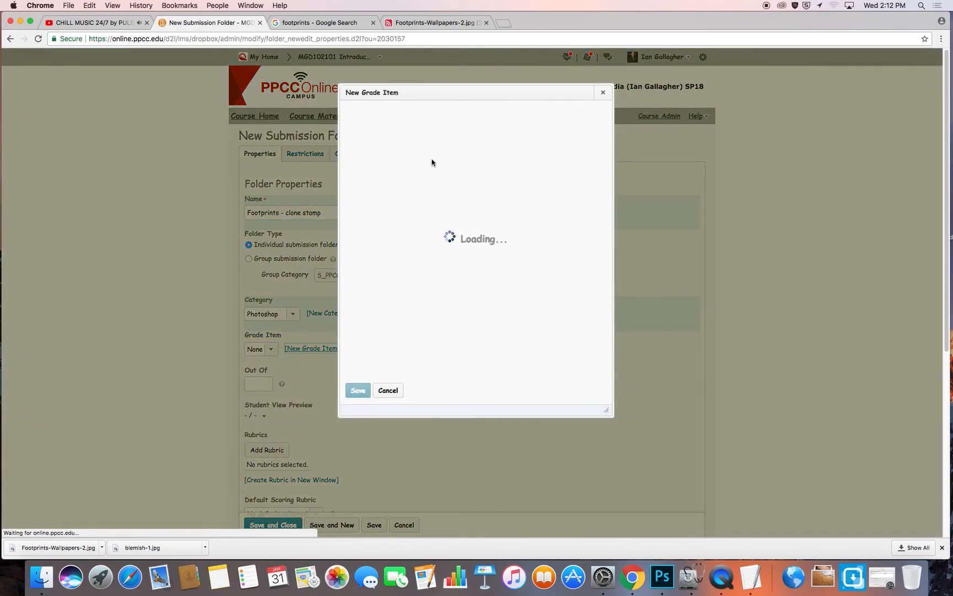
{"action": "left_click_drag", "start_coordinate": [607, 188], "coordinate": [606, 120]}
{"action": "left_click", "coordinate": [400, 172]}
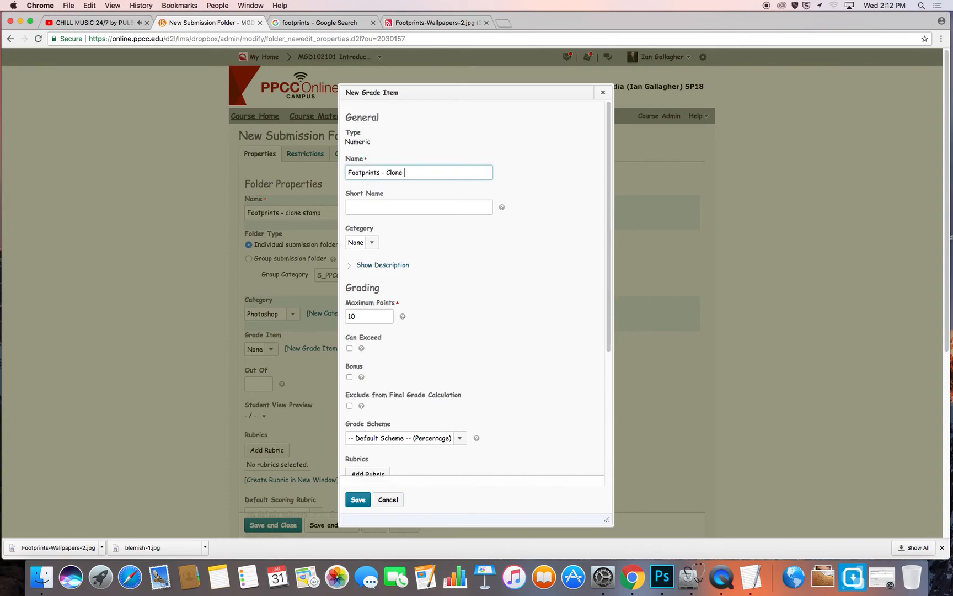
{"action": "double_click", "coordinate": [367, 317]}
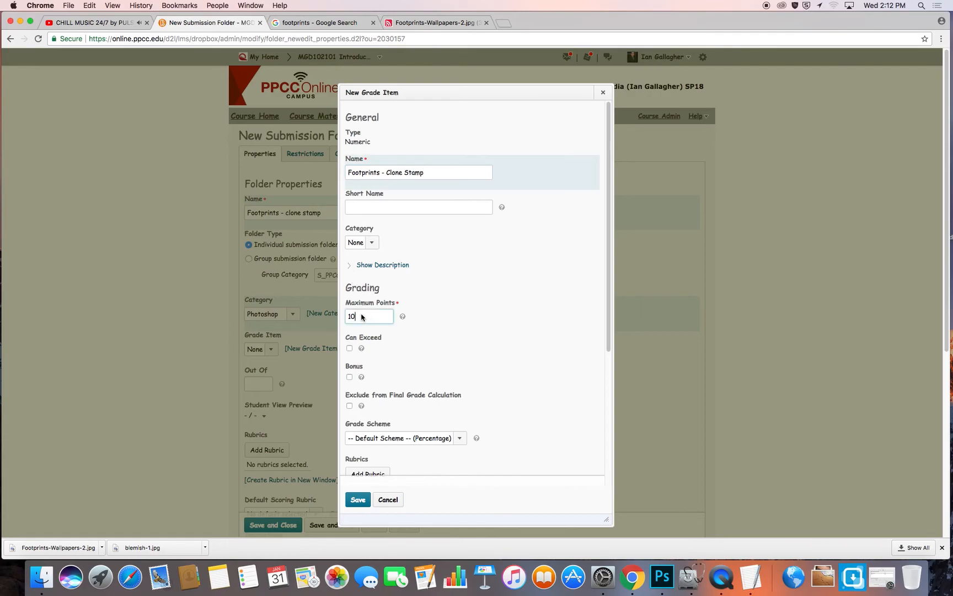
{"action": "type", "text": "2"}
{"action": "left_click", "coordinate": [359, 500]}
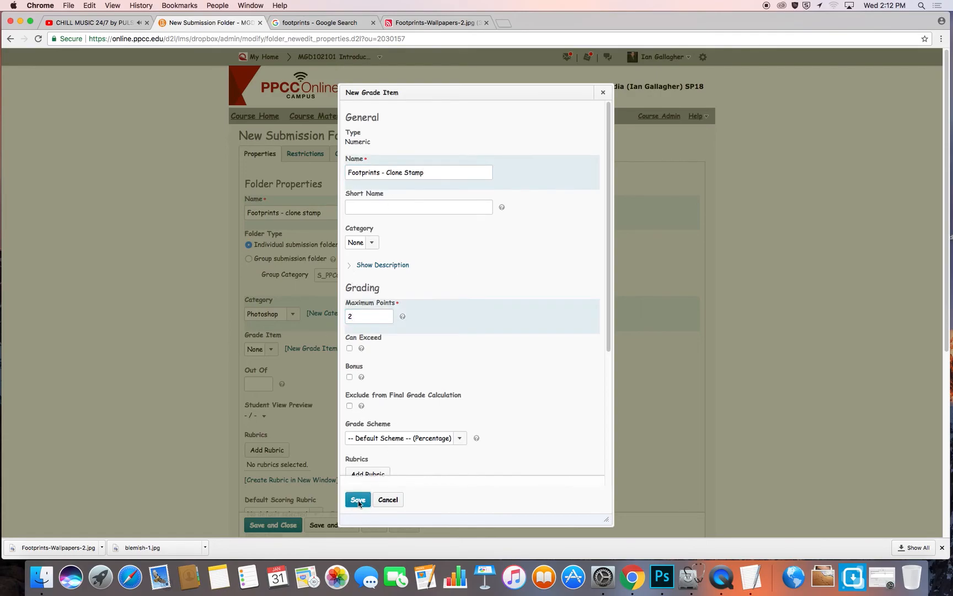
- Save the submission folder with a score out of 2 and make it visible to users
{"action": "left_click", "coordinate": [266, 385]}
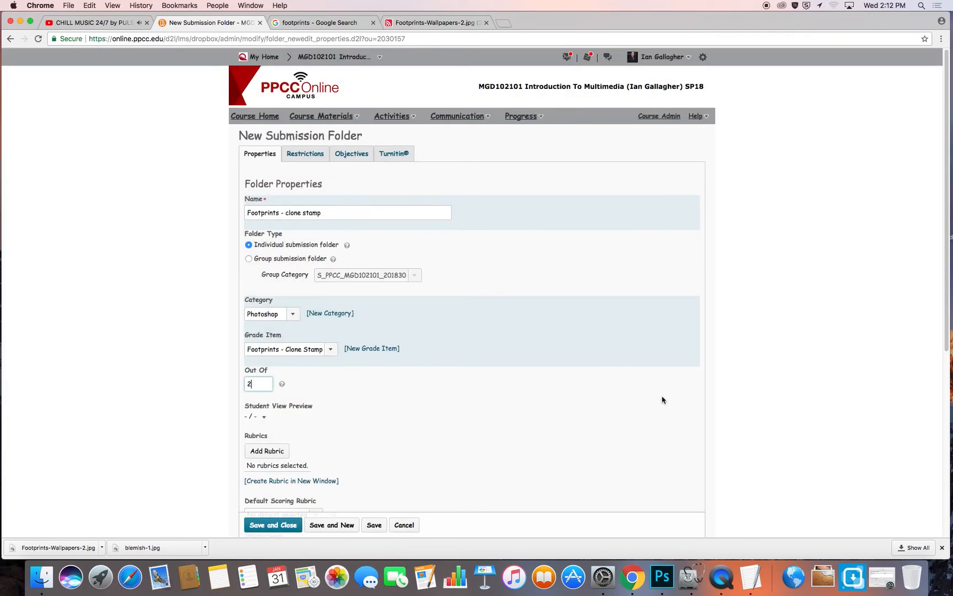
{"action": "left_click", "coordinate": [273, 525]}
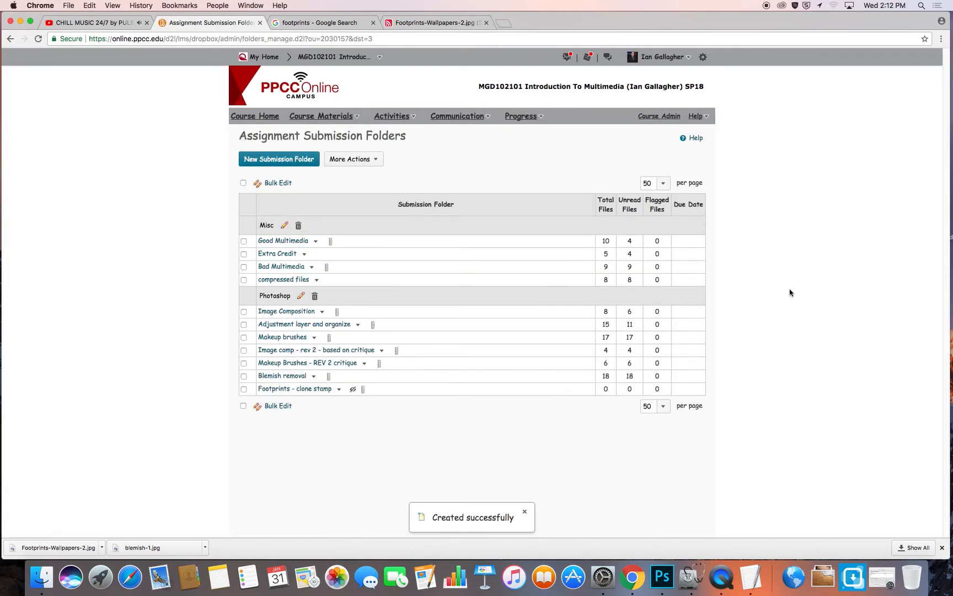
{"action": "left_click", "coordinate": [339, 389]}
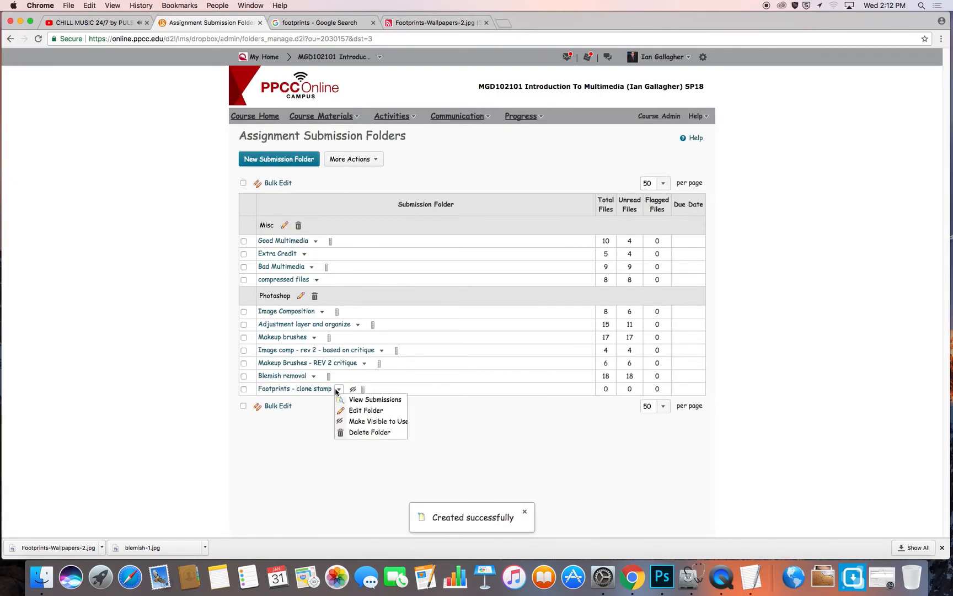
{"action": "left_click", "coordinate": [359, 419]}
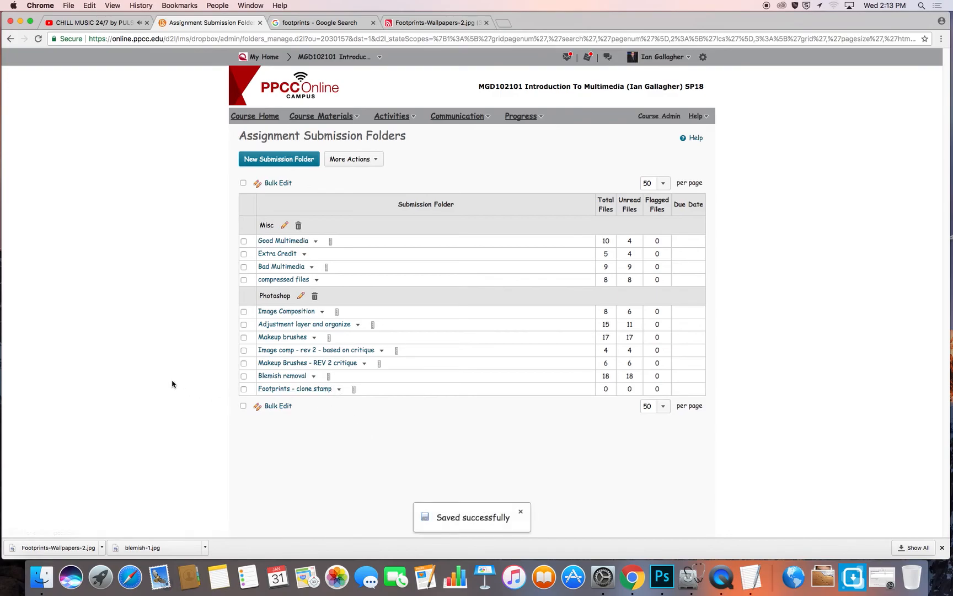
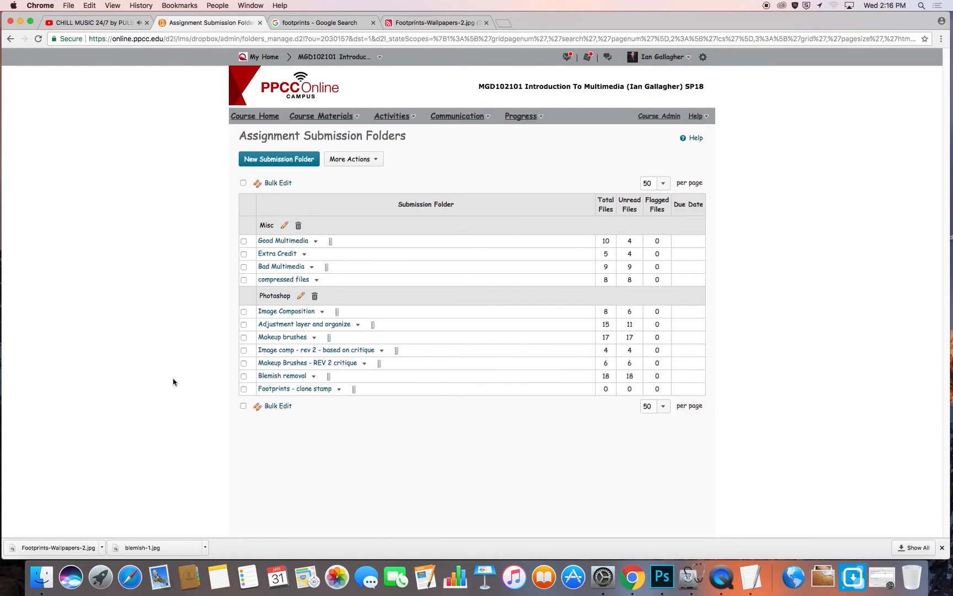
- Close the footprints Google search tab, load youtube.com in the footprint photo's tab, and return to the submission folders list
{"action": "left_click", "coordinate": [373, 23]}
{"action": "left_click", "coordinate": [353, 22]}
{"action": "left_click", "coordinate": [352, 40]}
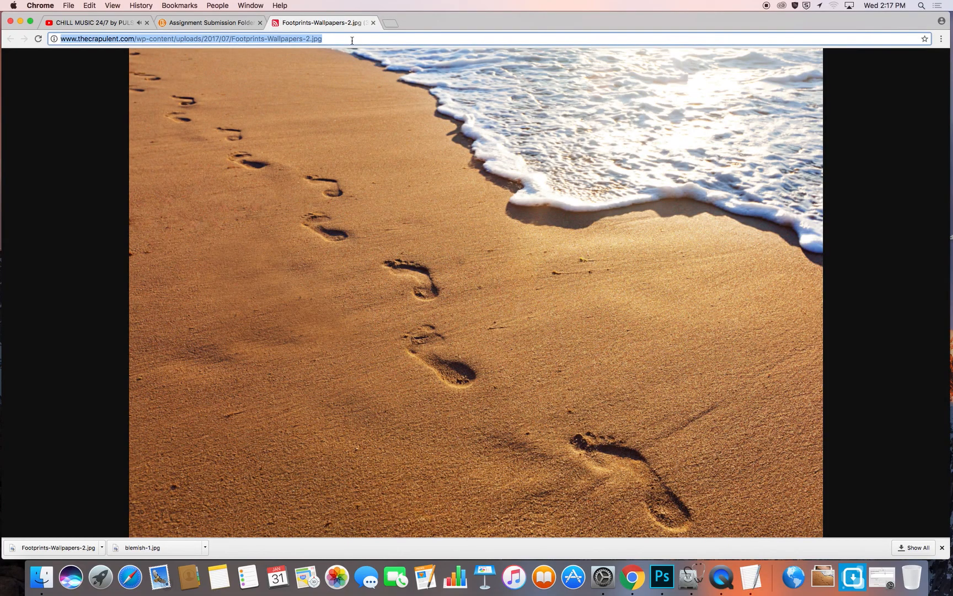
{"action": "type", "text": "youtube.com/watch?v=Gt-unvU94pQ"}
{"action": "key", "text": "Return"}
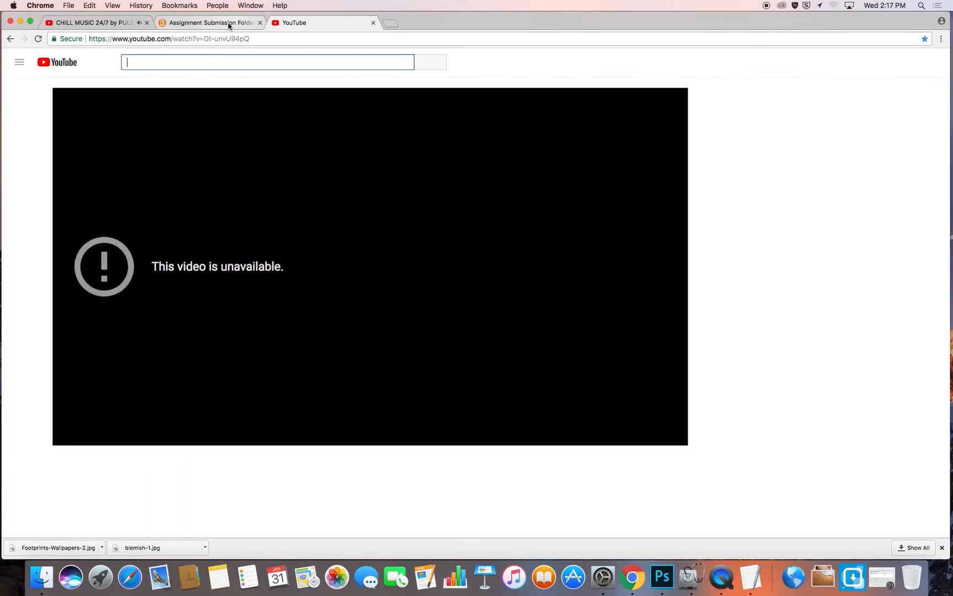
{"action": "left_click", "coordinate": [228, 22]}
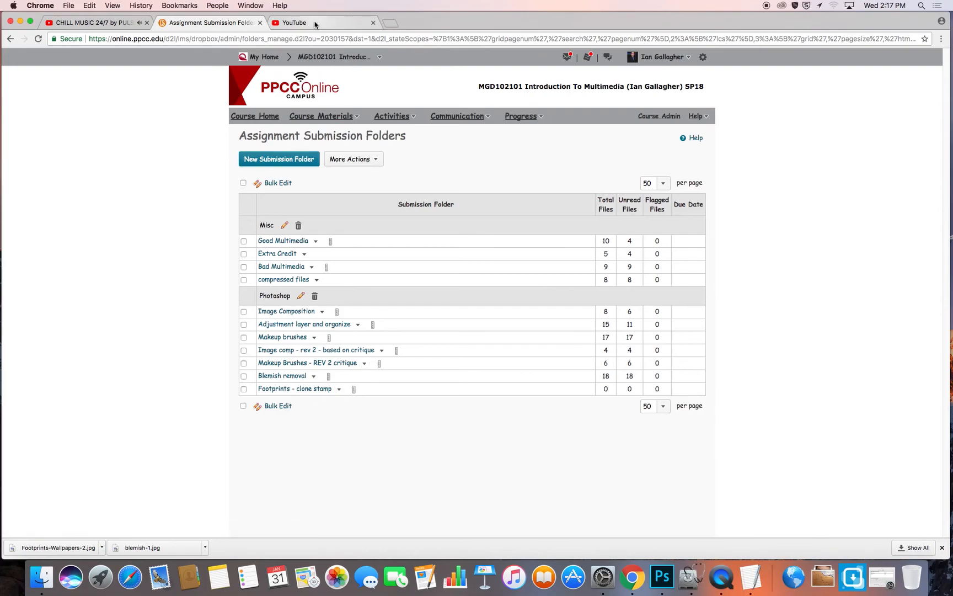
- Go back to the YouTube page and search it for "you suck at photoshop"
{"action": "left_click", "coordinate": [315, 25]}
{"action": "type", "text": "you suck at p"}
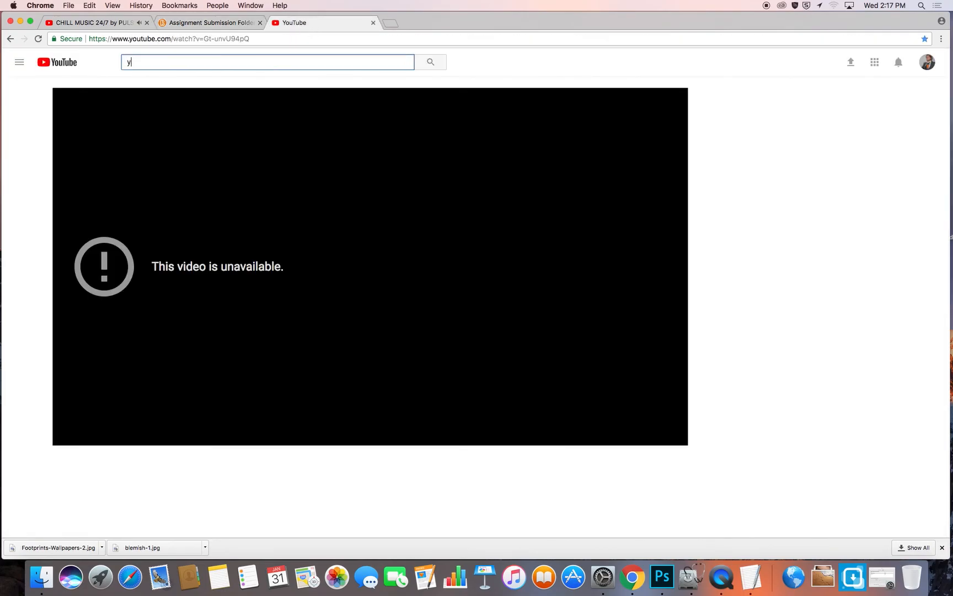
{"action": "type", "text": "hotoshop"}
{"action": "key", "text": "Return"}
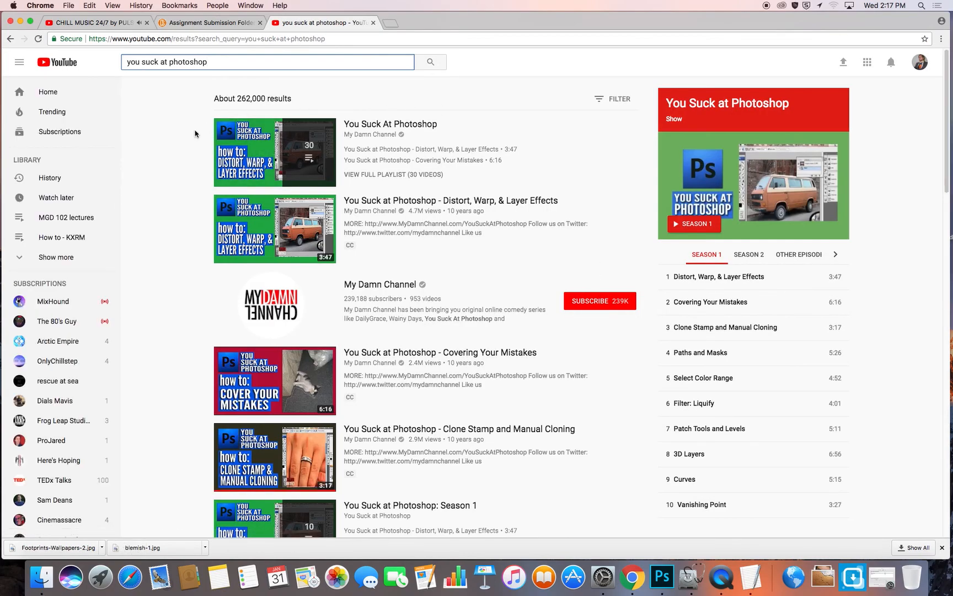
- Look through My Damn Channel's videos and playlists for the Photoshop series, and return to the search results
{"action": "left_click", "coordinate": [375, 287]}
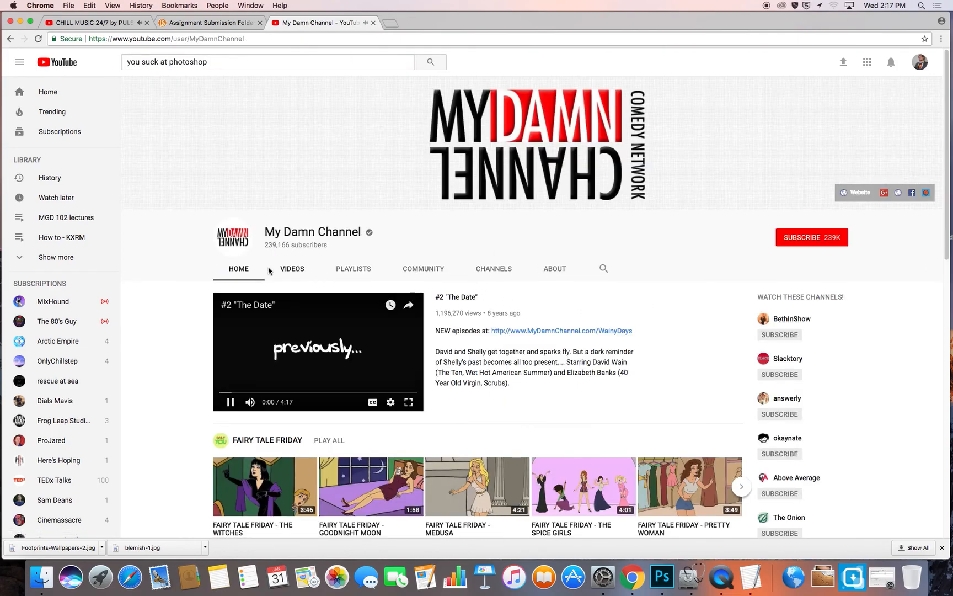
{"action": "left_click", "coordinate": [294, 269]}
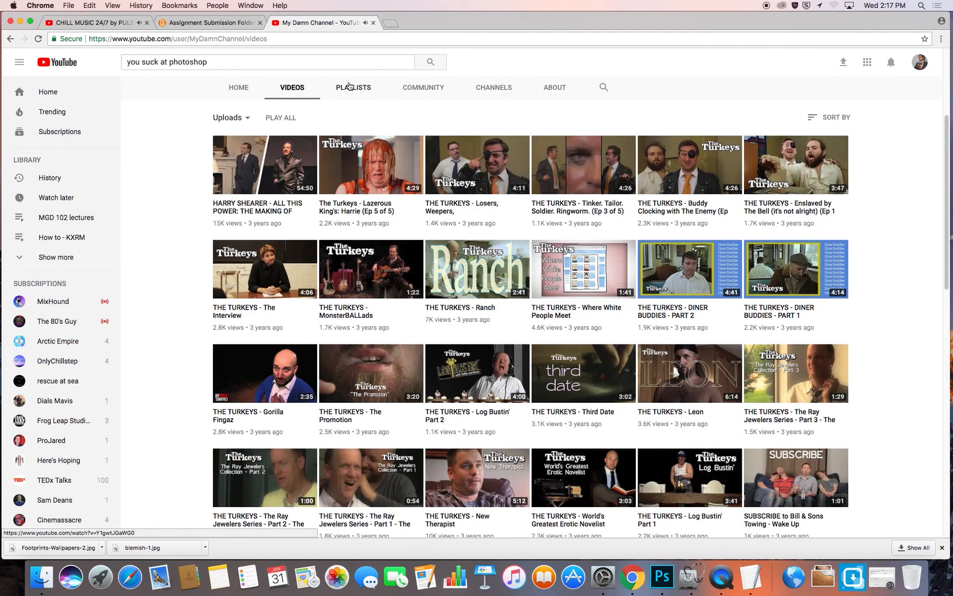
{"action": "left_click", "coordinate": [349, 86]}
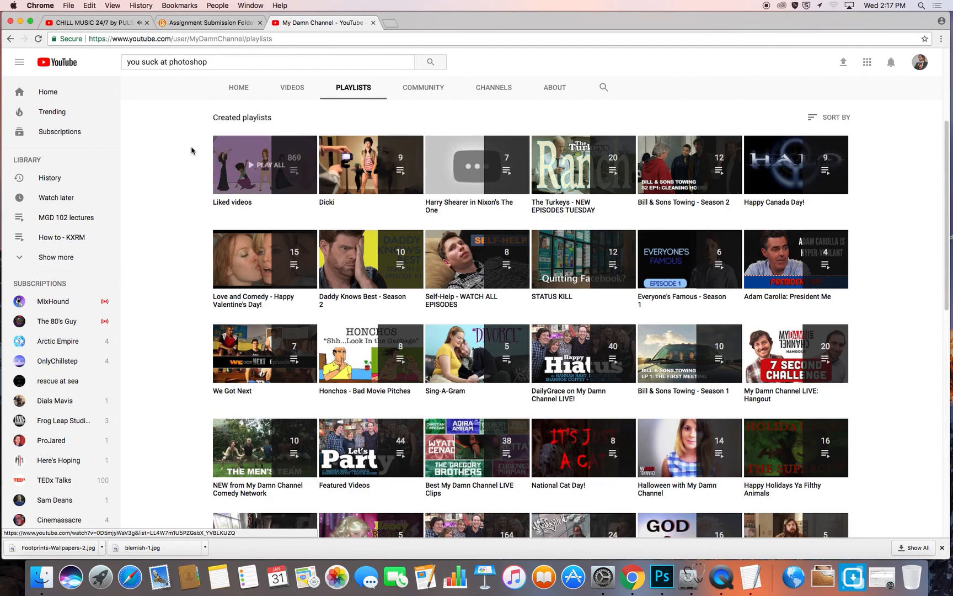
{"action": "left_click", "coordinate": [13, 39]}
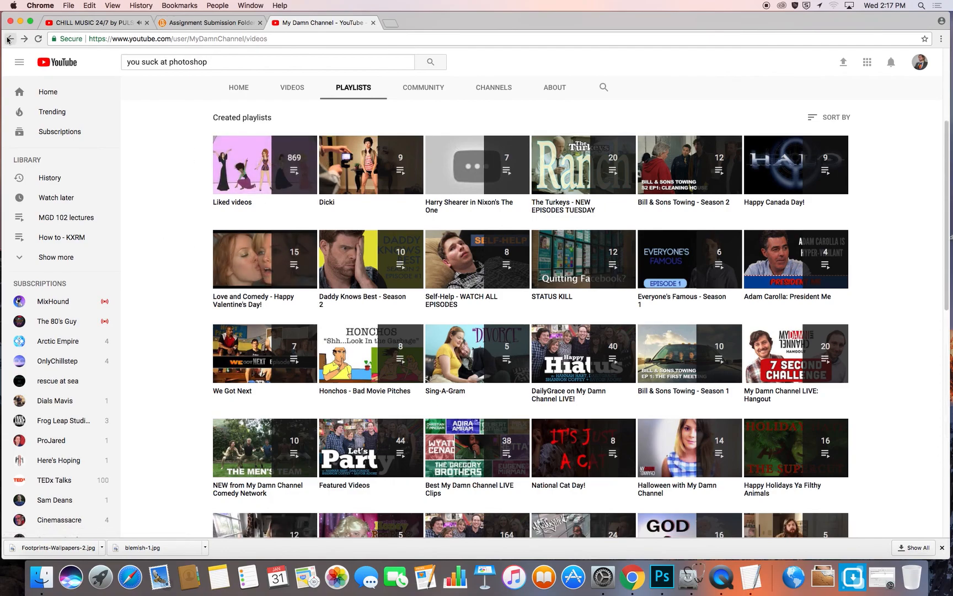
{"action": "left_click", "coordinate": [8, 39]}
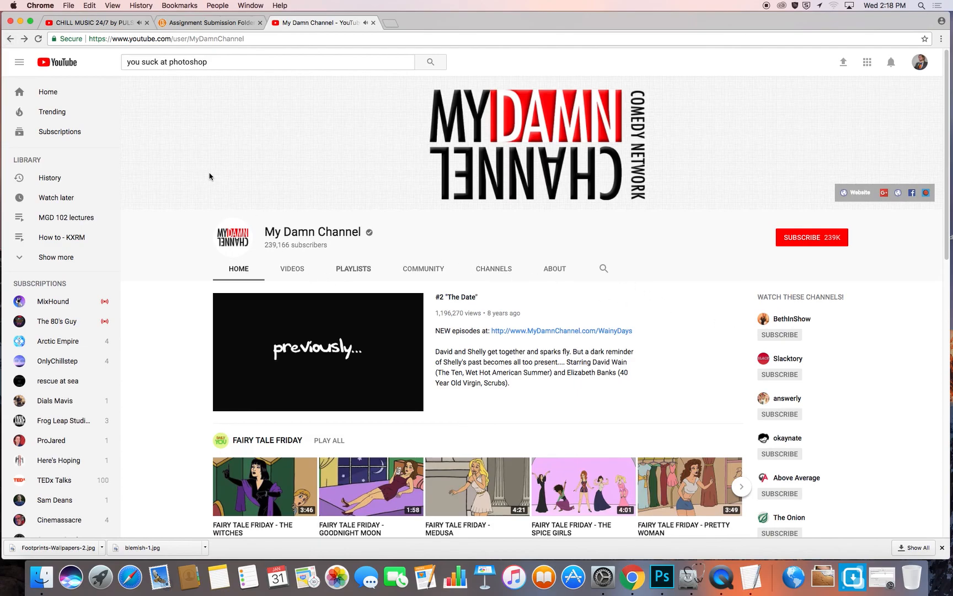
{"action": "left_click", "coordinate": [10, 39]}
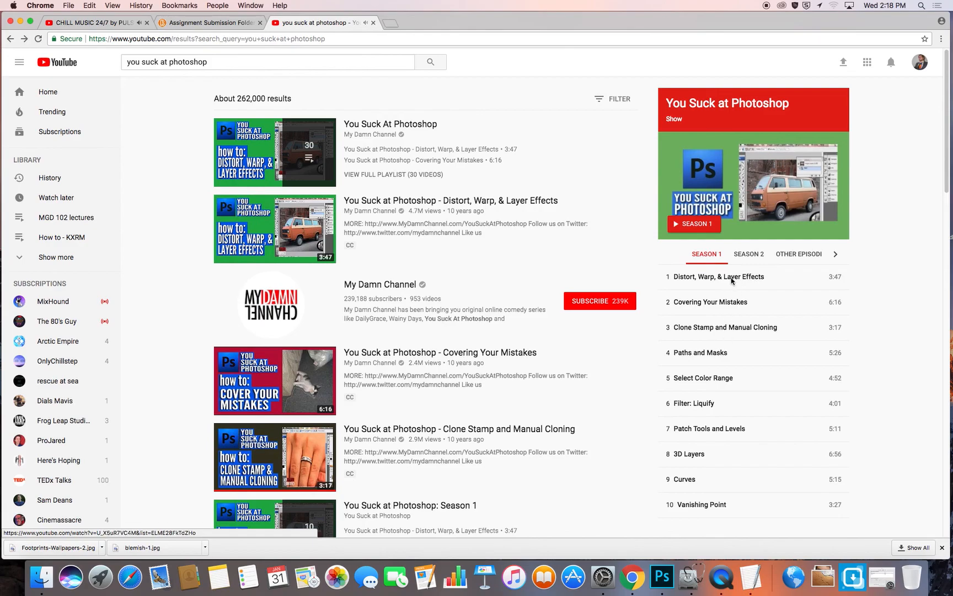
- Open the Season 1 episode "Covering Your Mistakes" and mute its player
{"action": "left_click", "coordinate": [719, 302]}
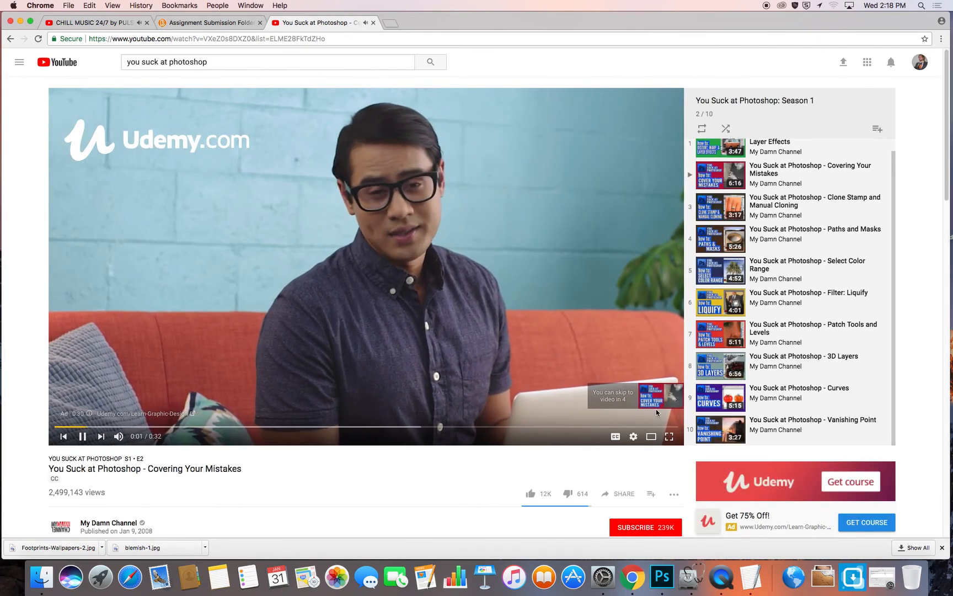
{"action": "left_click", "coordinate": [117, 436]}
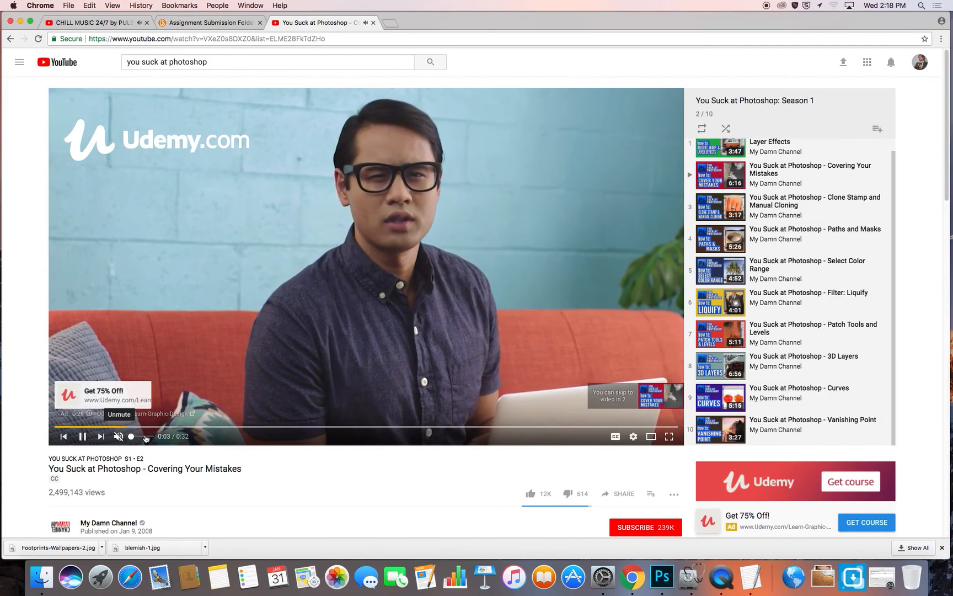